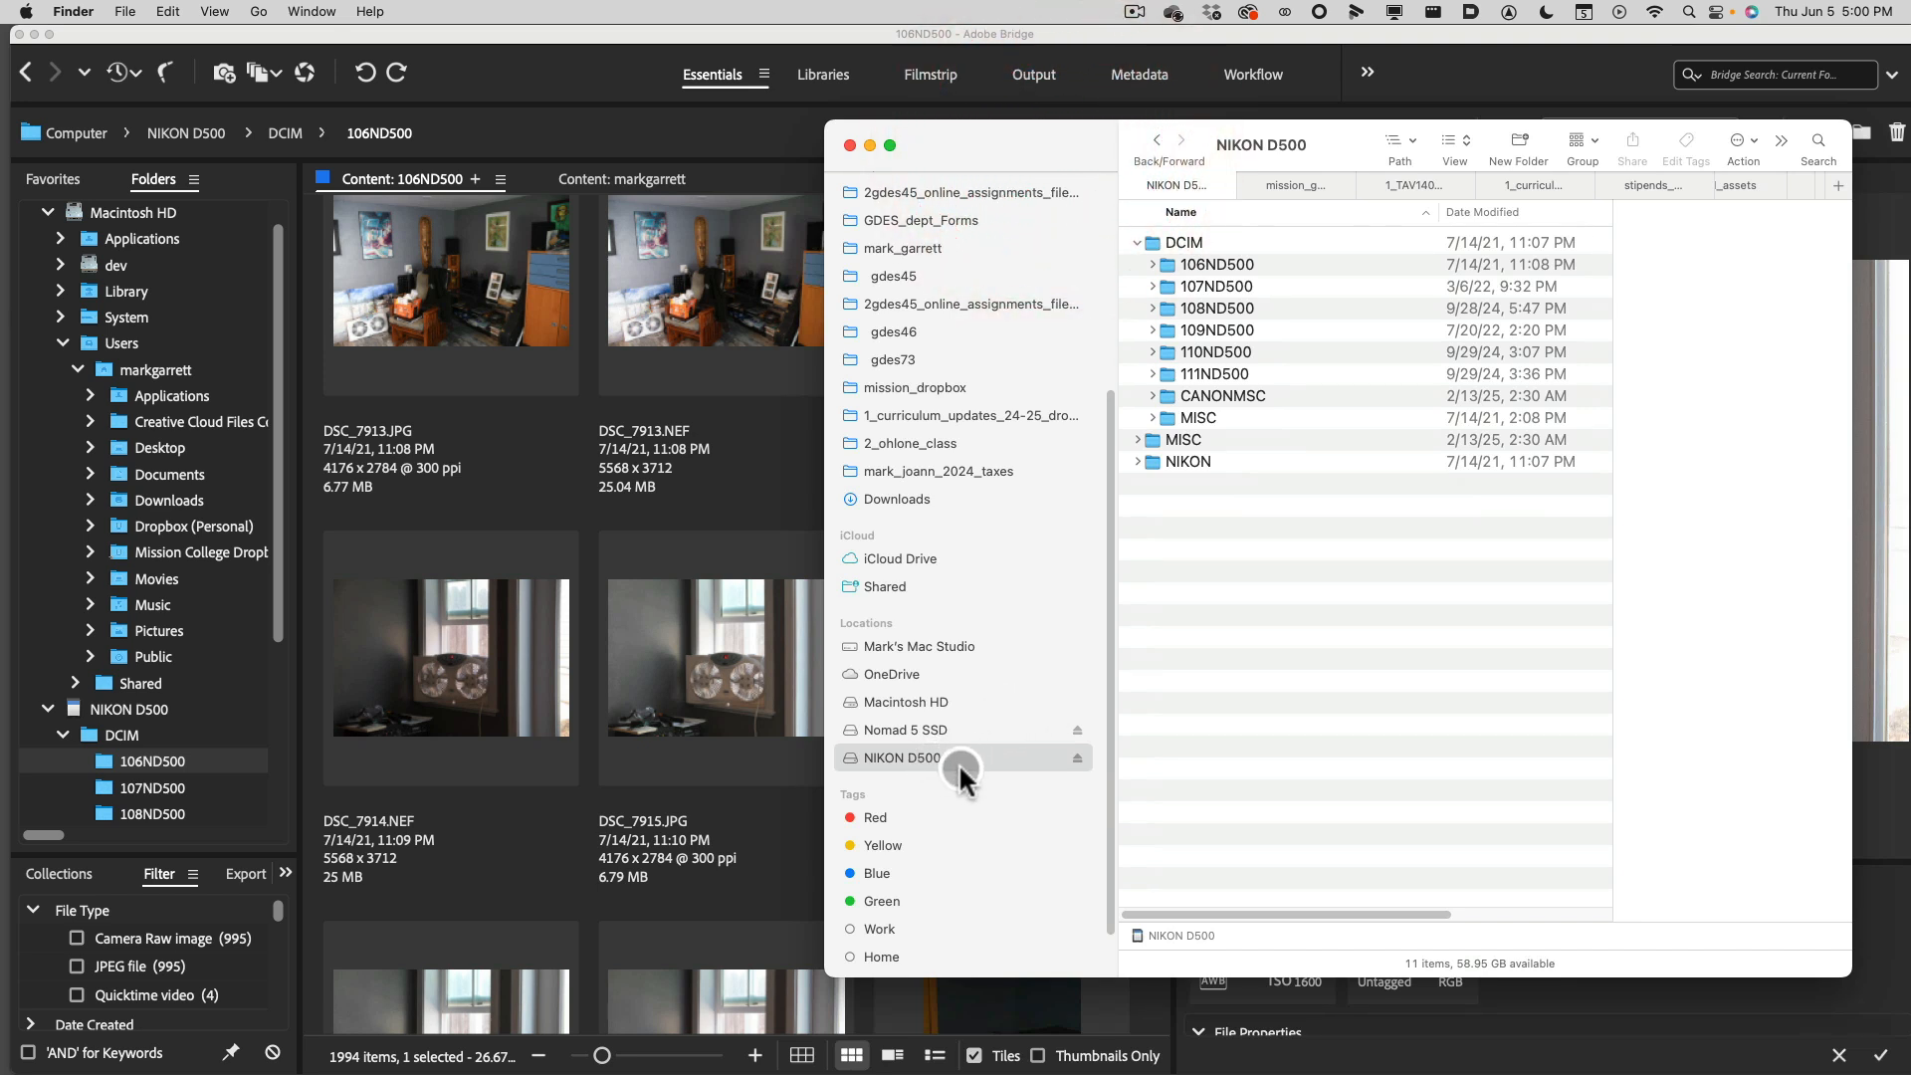
View the Amazon card reader results in Chrome and return to the NIKON D500 Finder window.
{"action": "middle_click", "coordinate": [973, 649]}
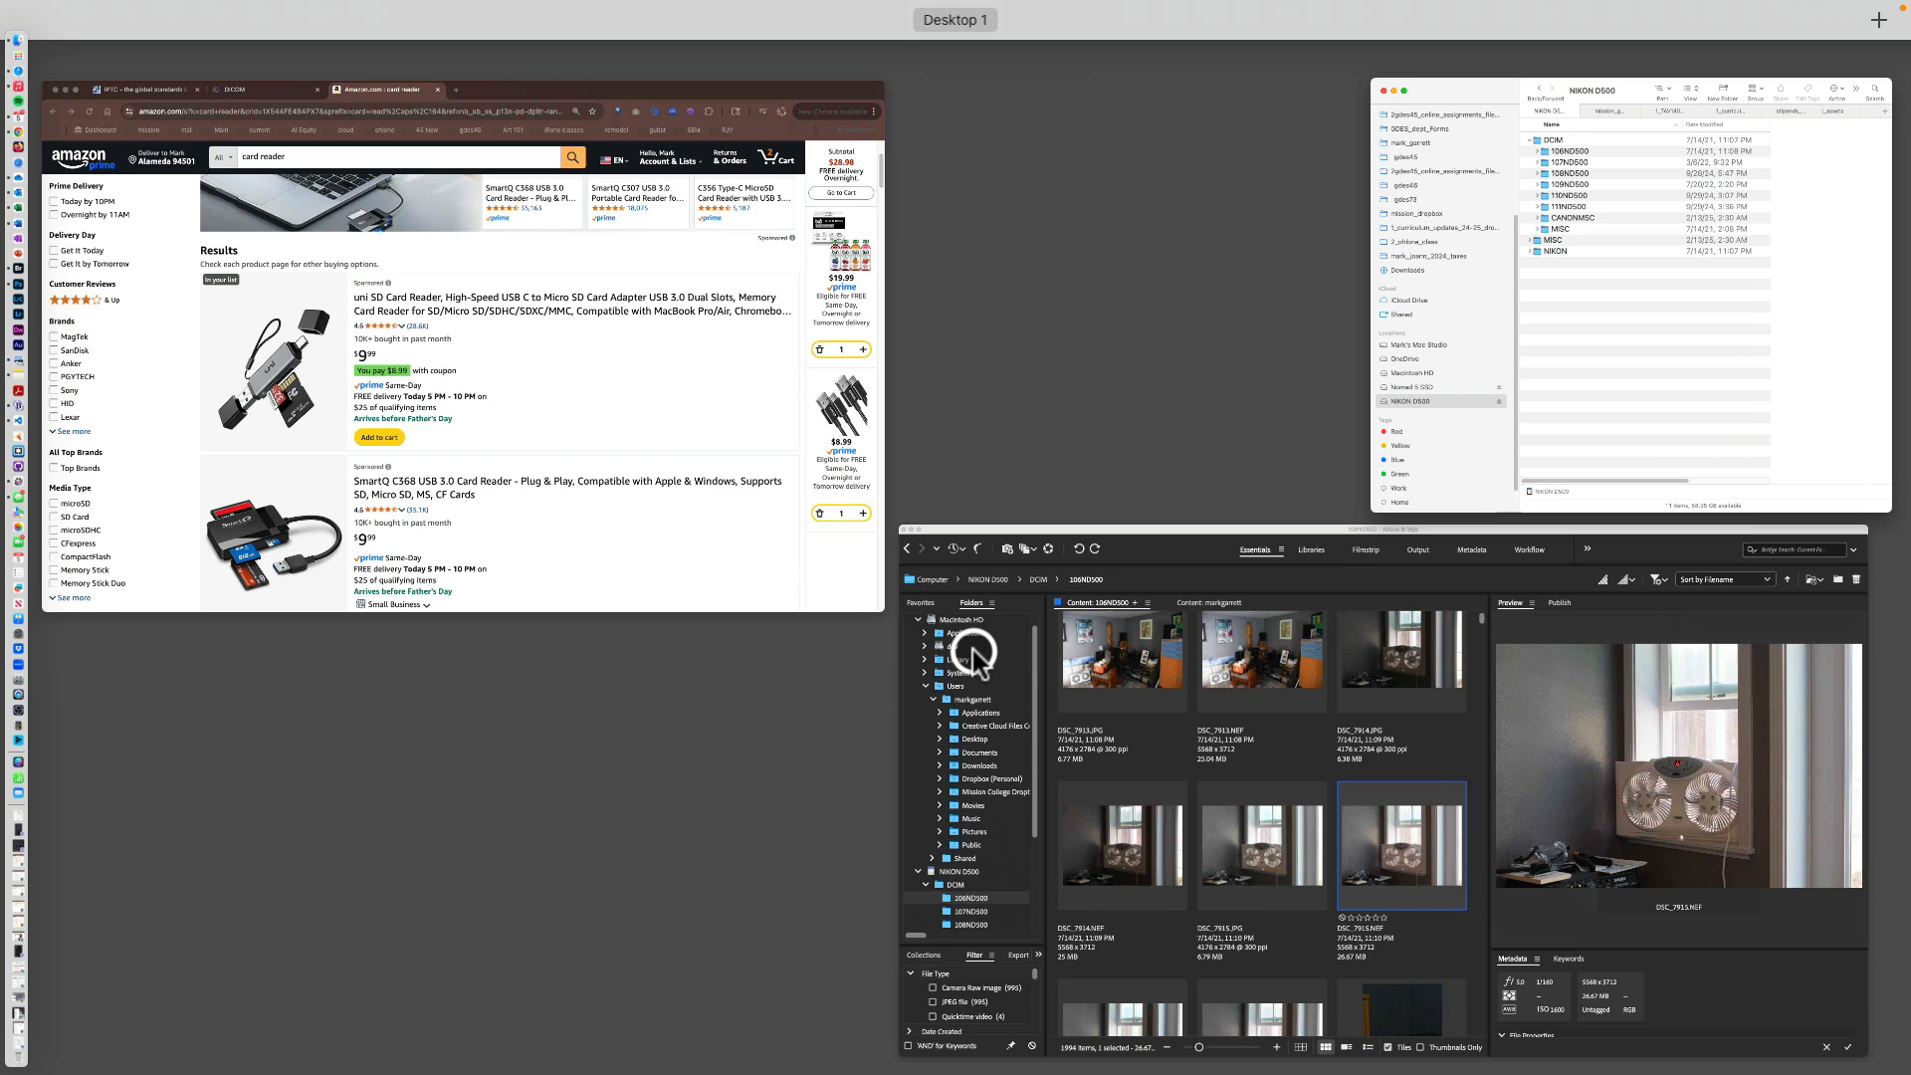
{"action": "left_click", "coordinate": [730, 422]}
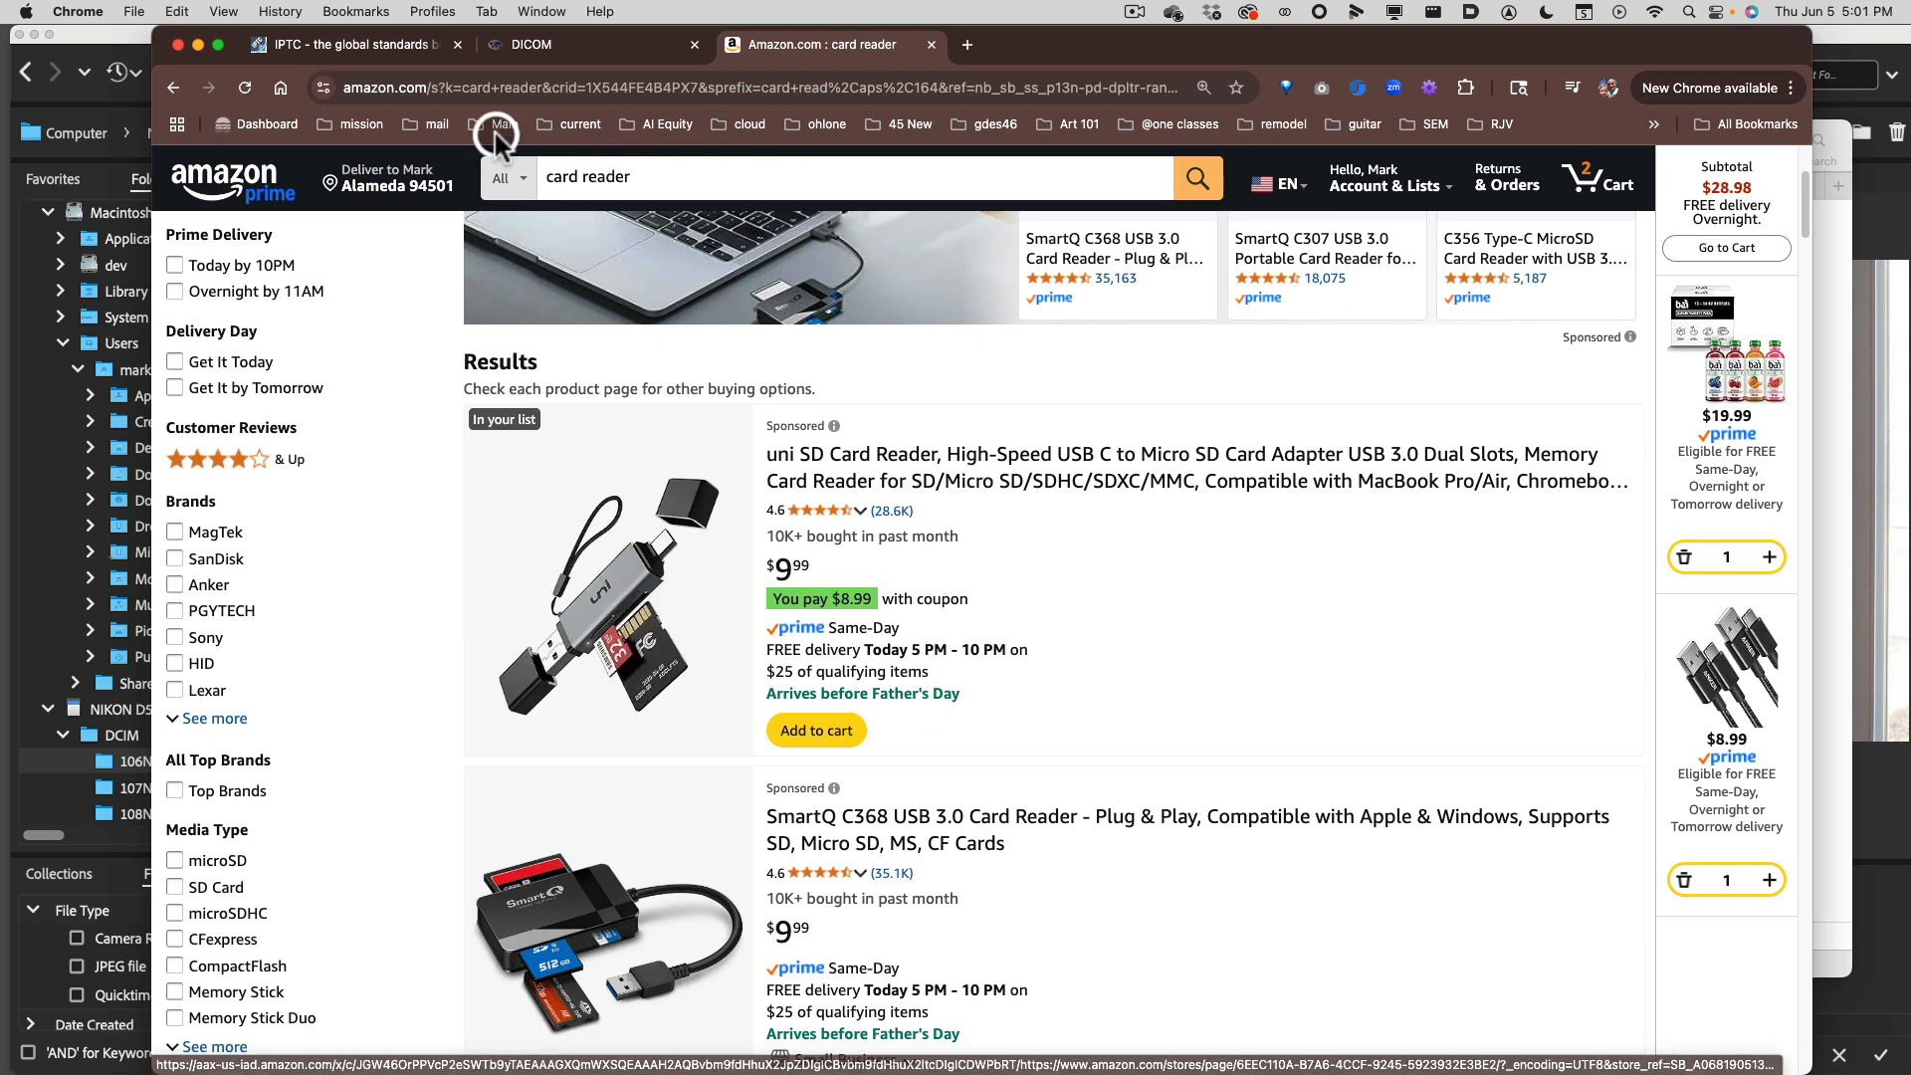
{"action": "left_click", "coordinate": [136, 41]}
{"action": "middle_click", "coordinate": [1040, 235]}
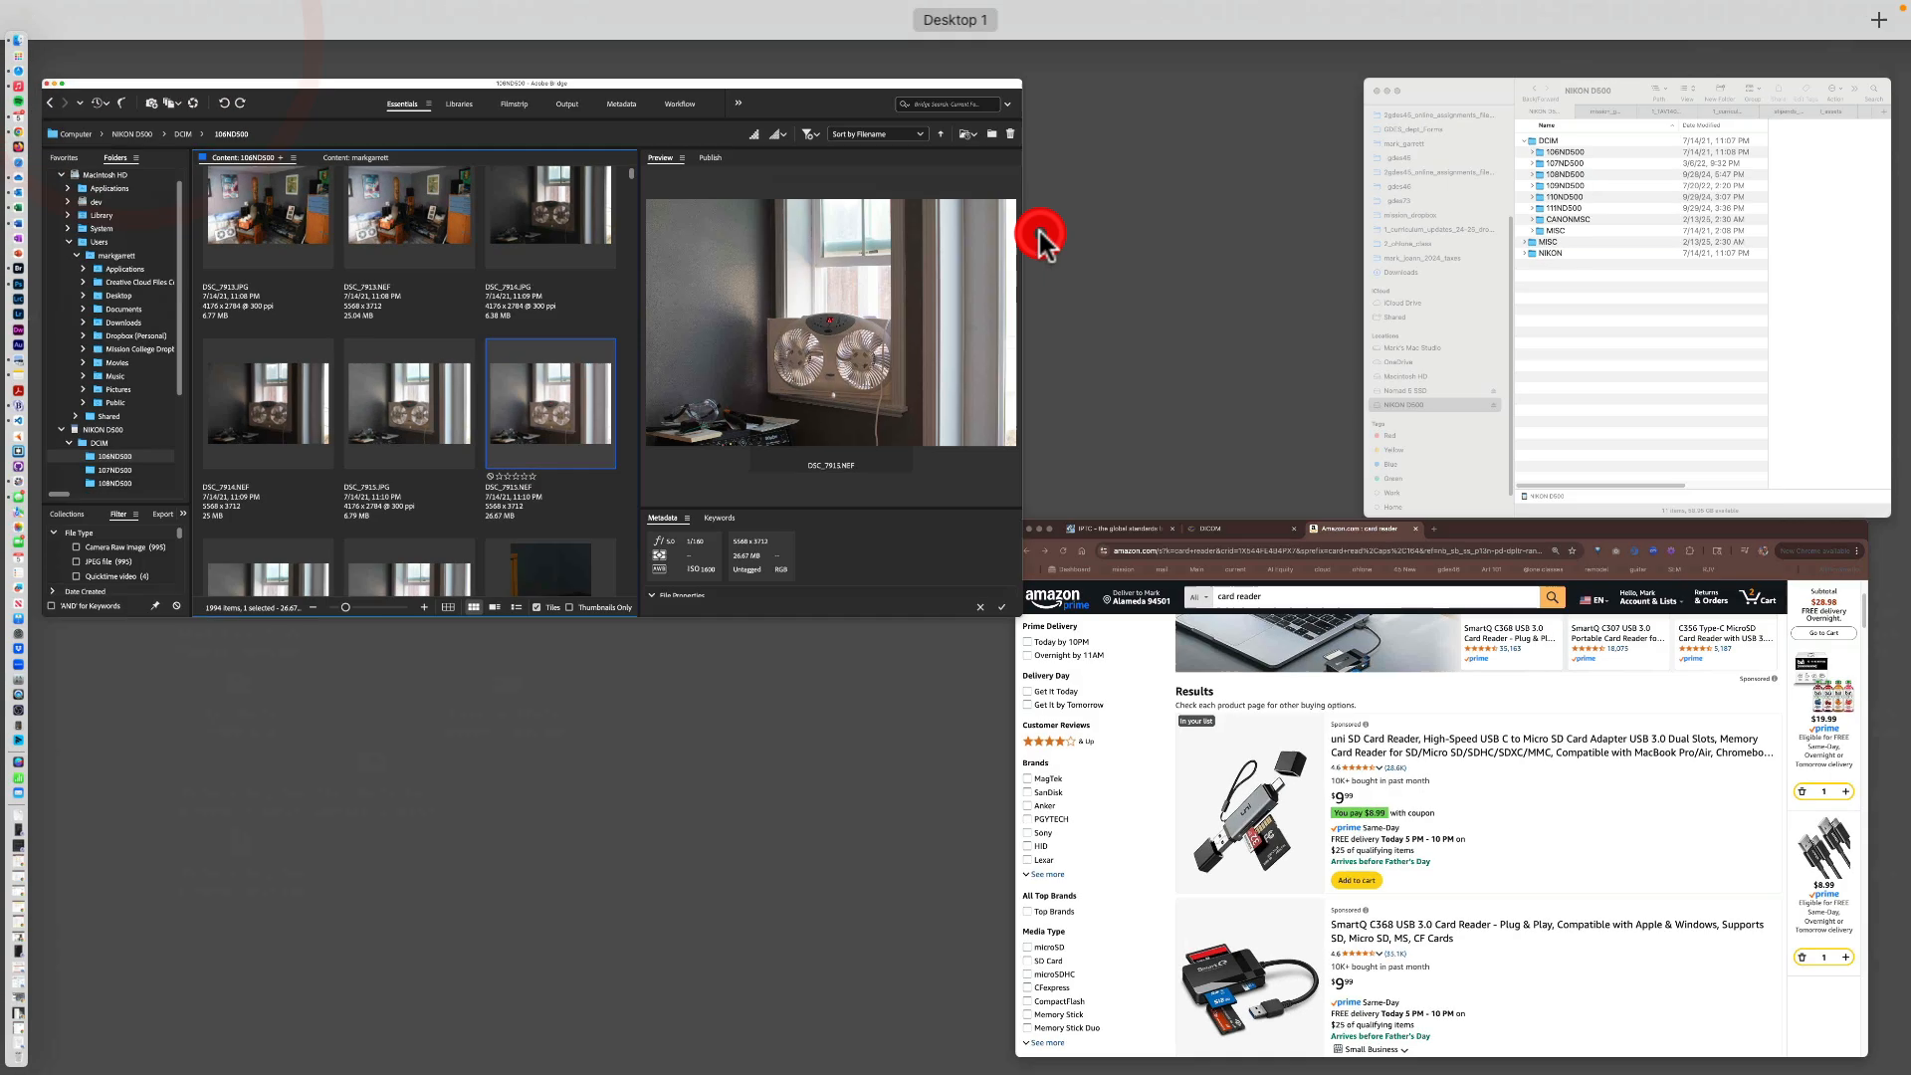
{"action": "left_click", "coordinate": [1628, 382]}
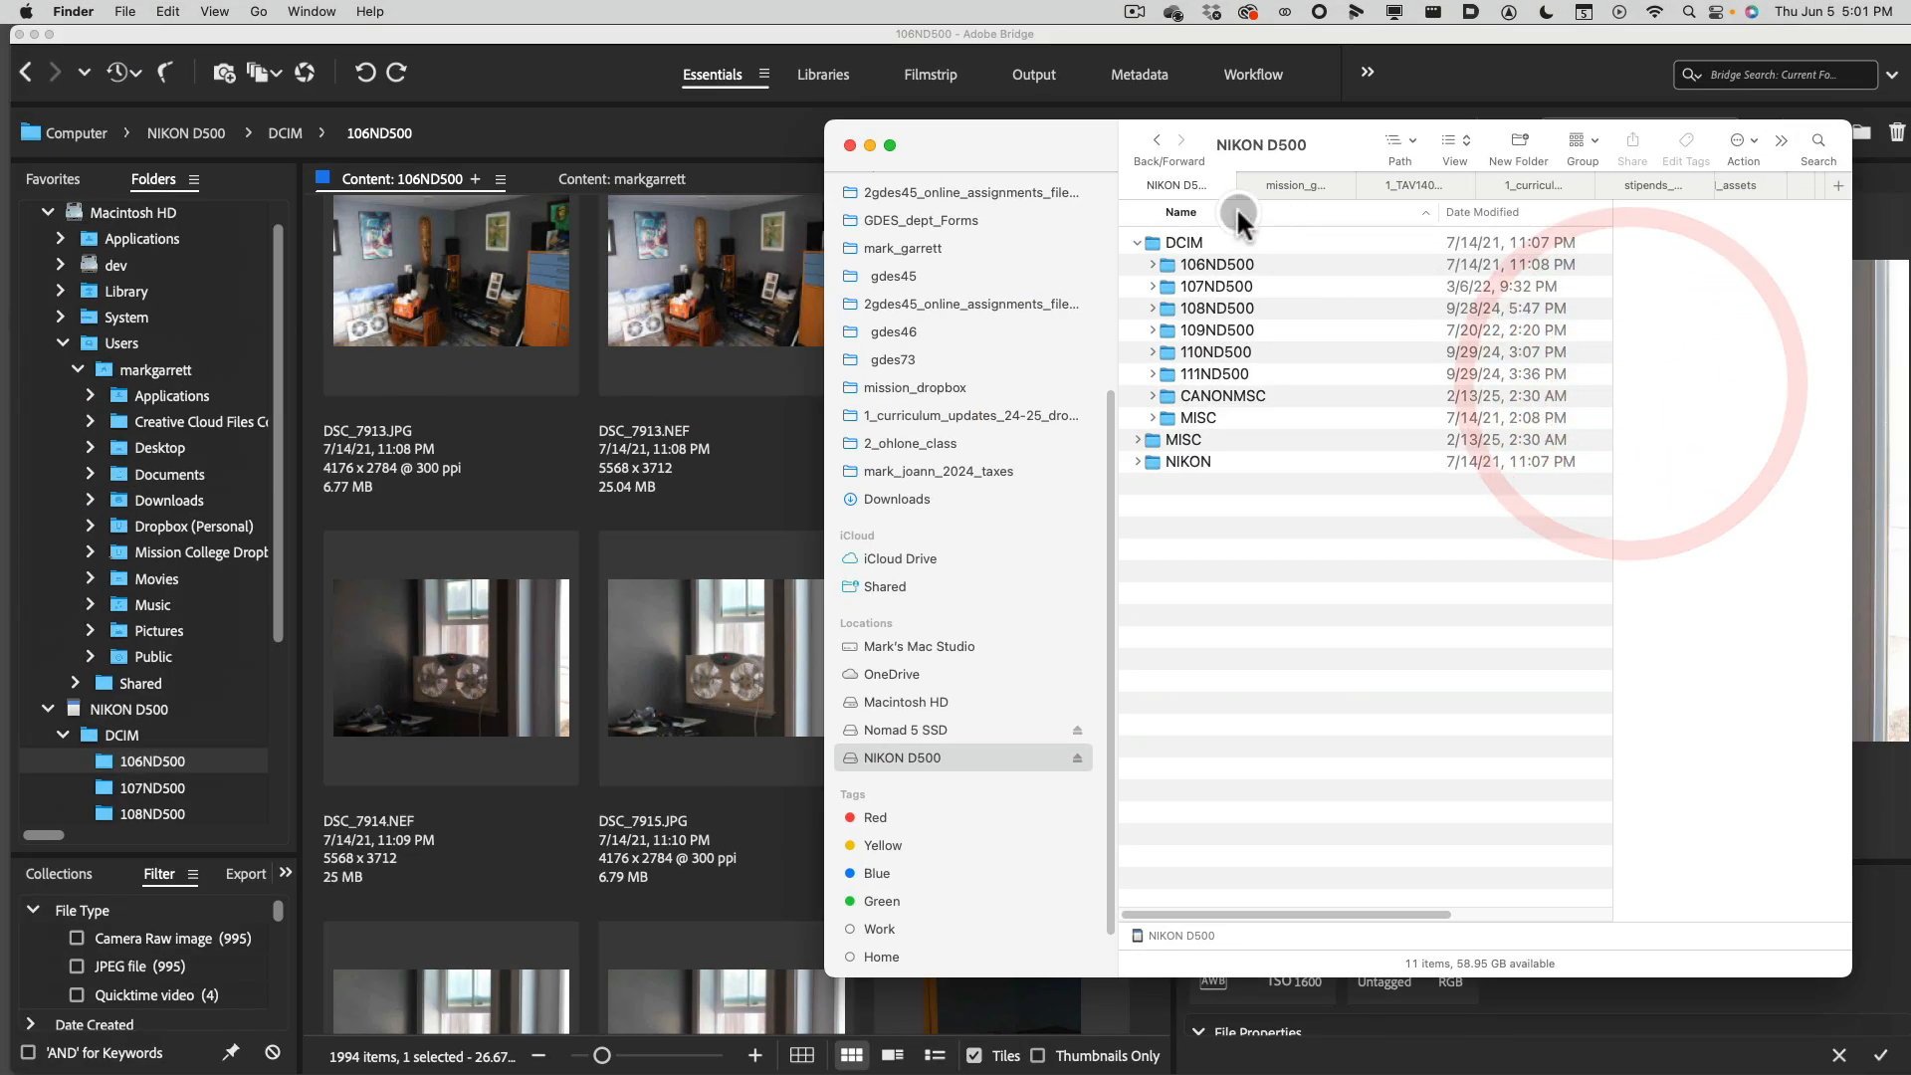
Move the Finder window aside, switch to Adobe Bridge and preview several JPG and NEF photos in the 106ND500 folder.
{"action": "left_click_drag", "start_coordinate": [1035, 146], "coordinate": [1155, 538]}
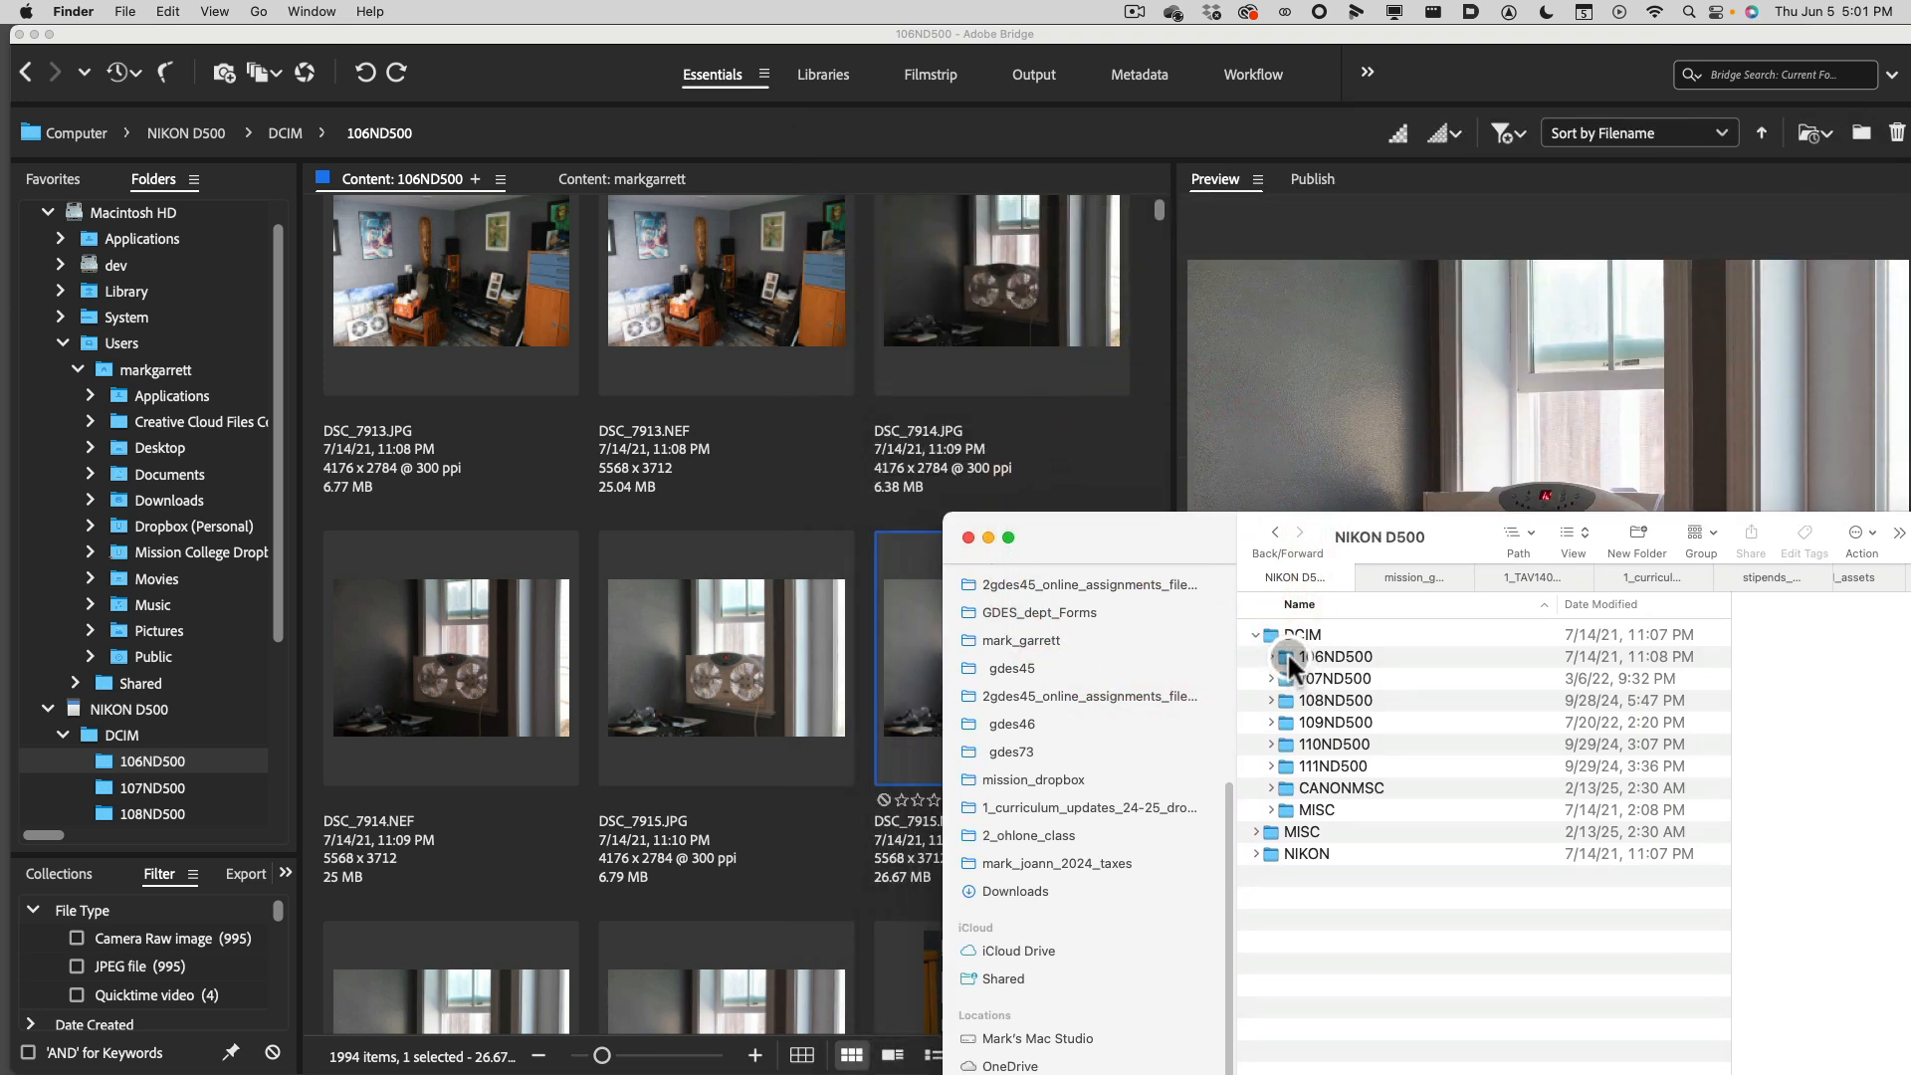
{"action": "left_click_drag", "start_coordinate": [1287, 659], "coordinate": [1403, 348]}
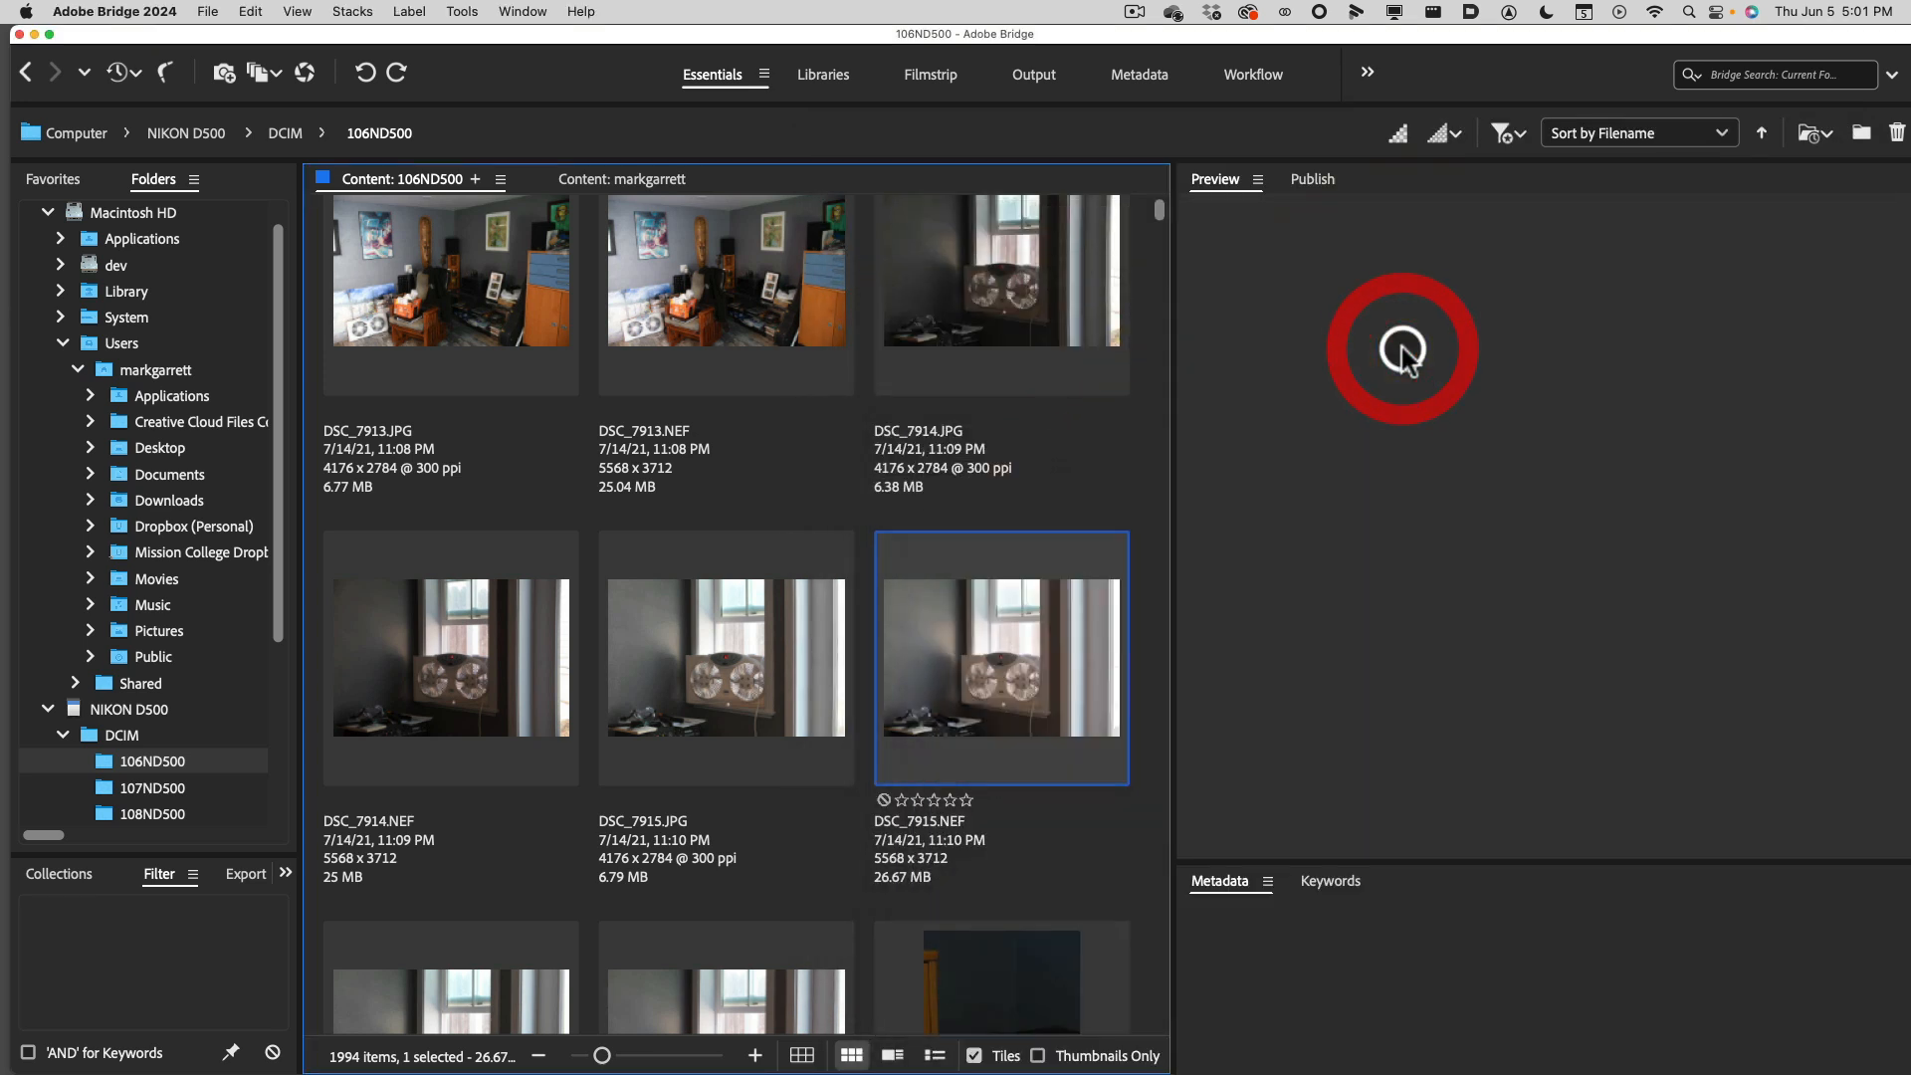
{"action": "left_click", "coordinate": [1081, 618]}
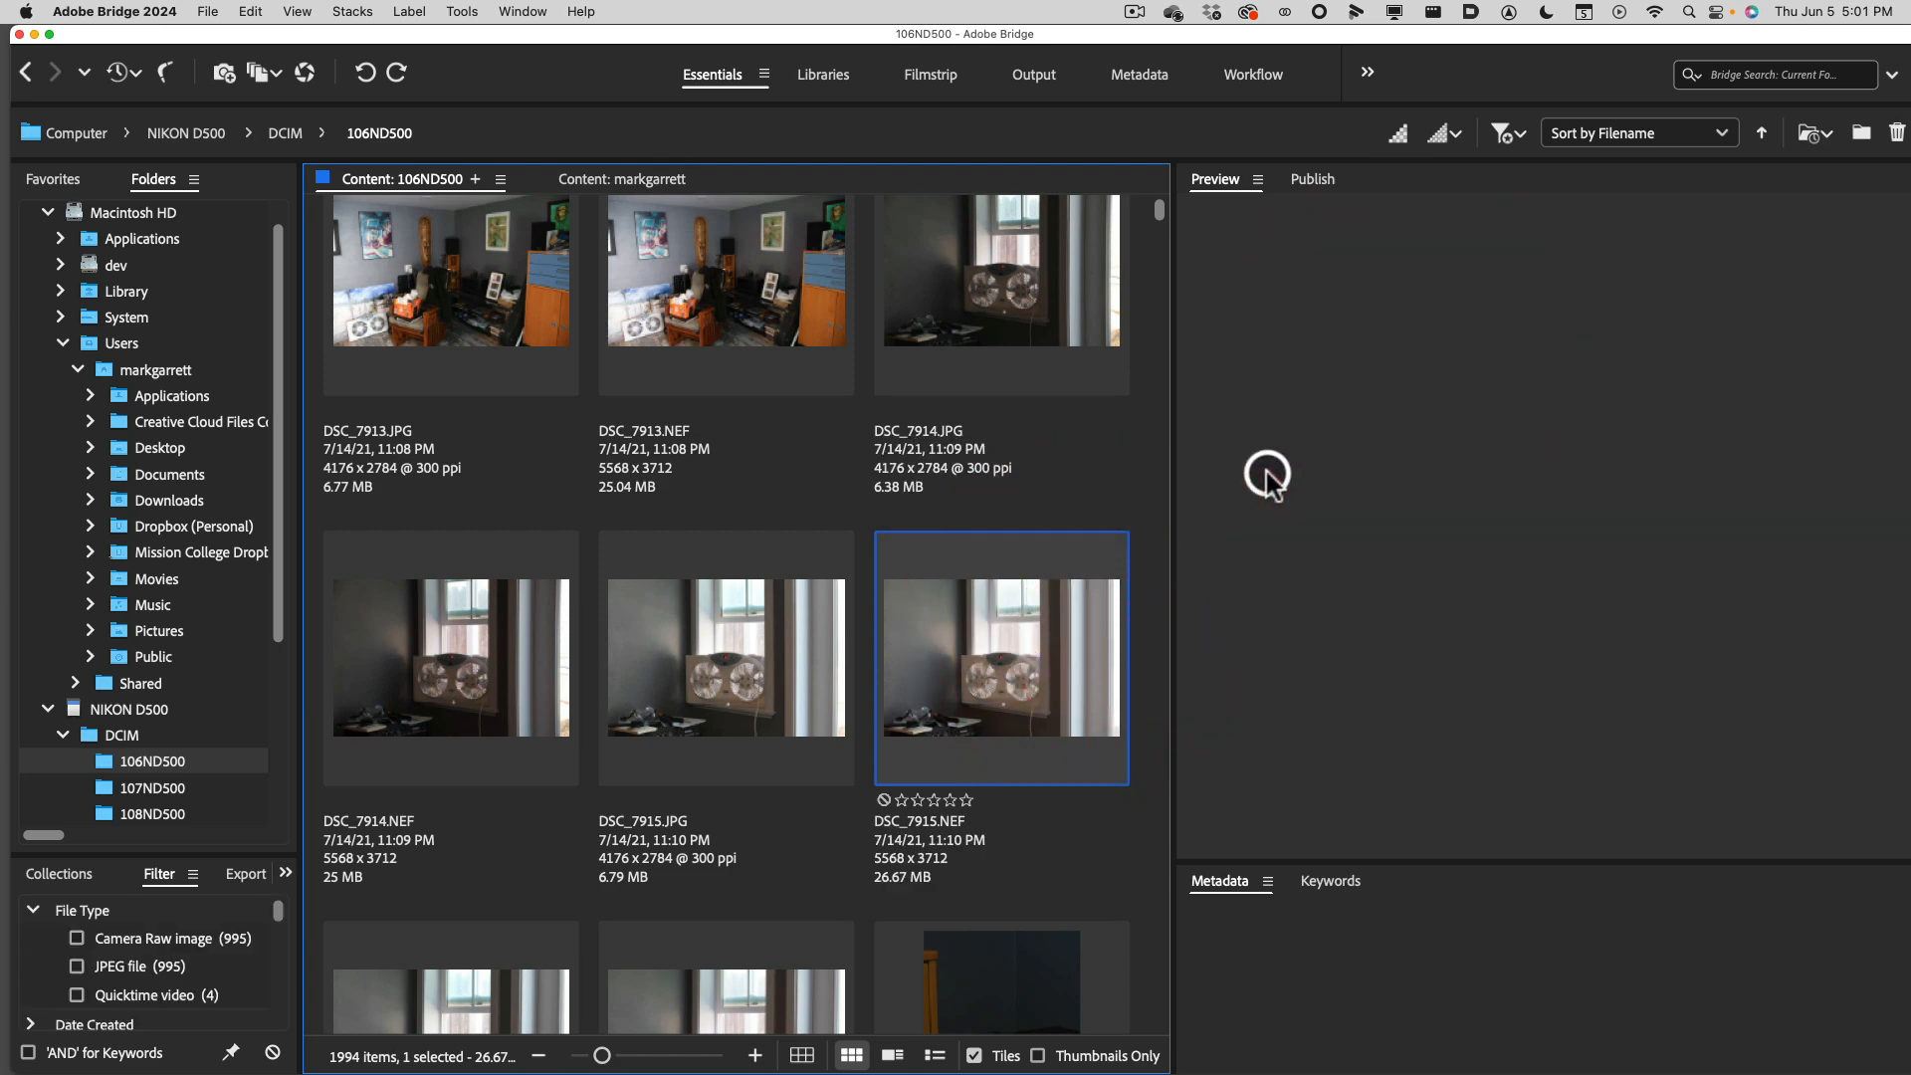
{"action": "left_click", "coordinate": [470, 319]}
{"action": "left_click", "coordinate": [725, 308]}
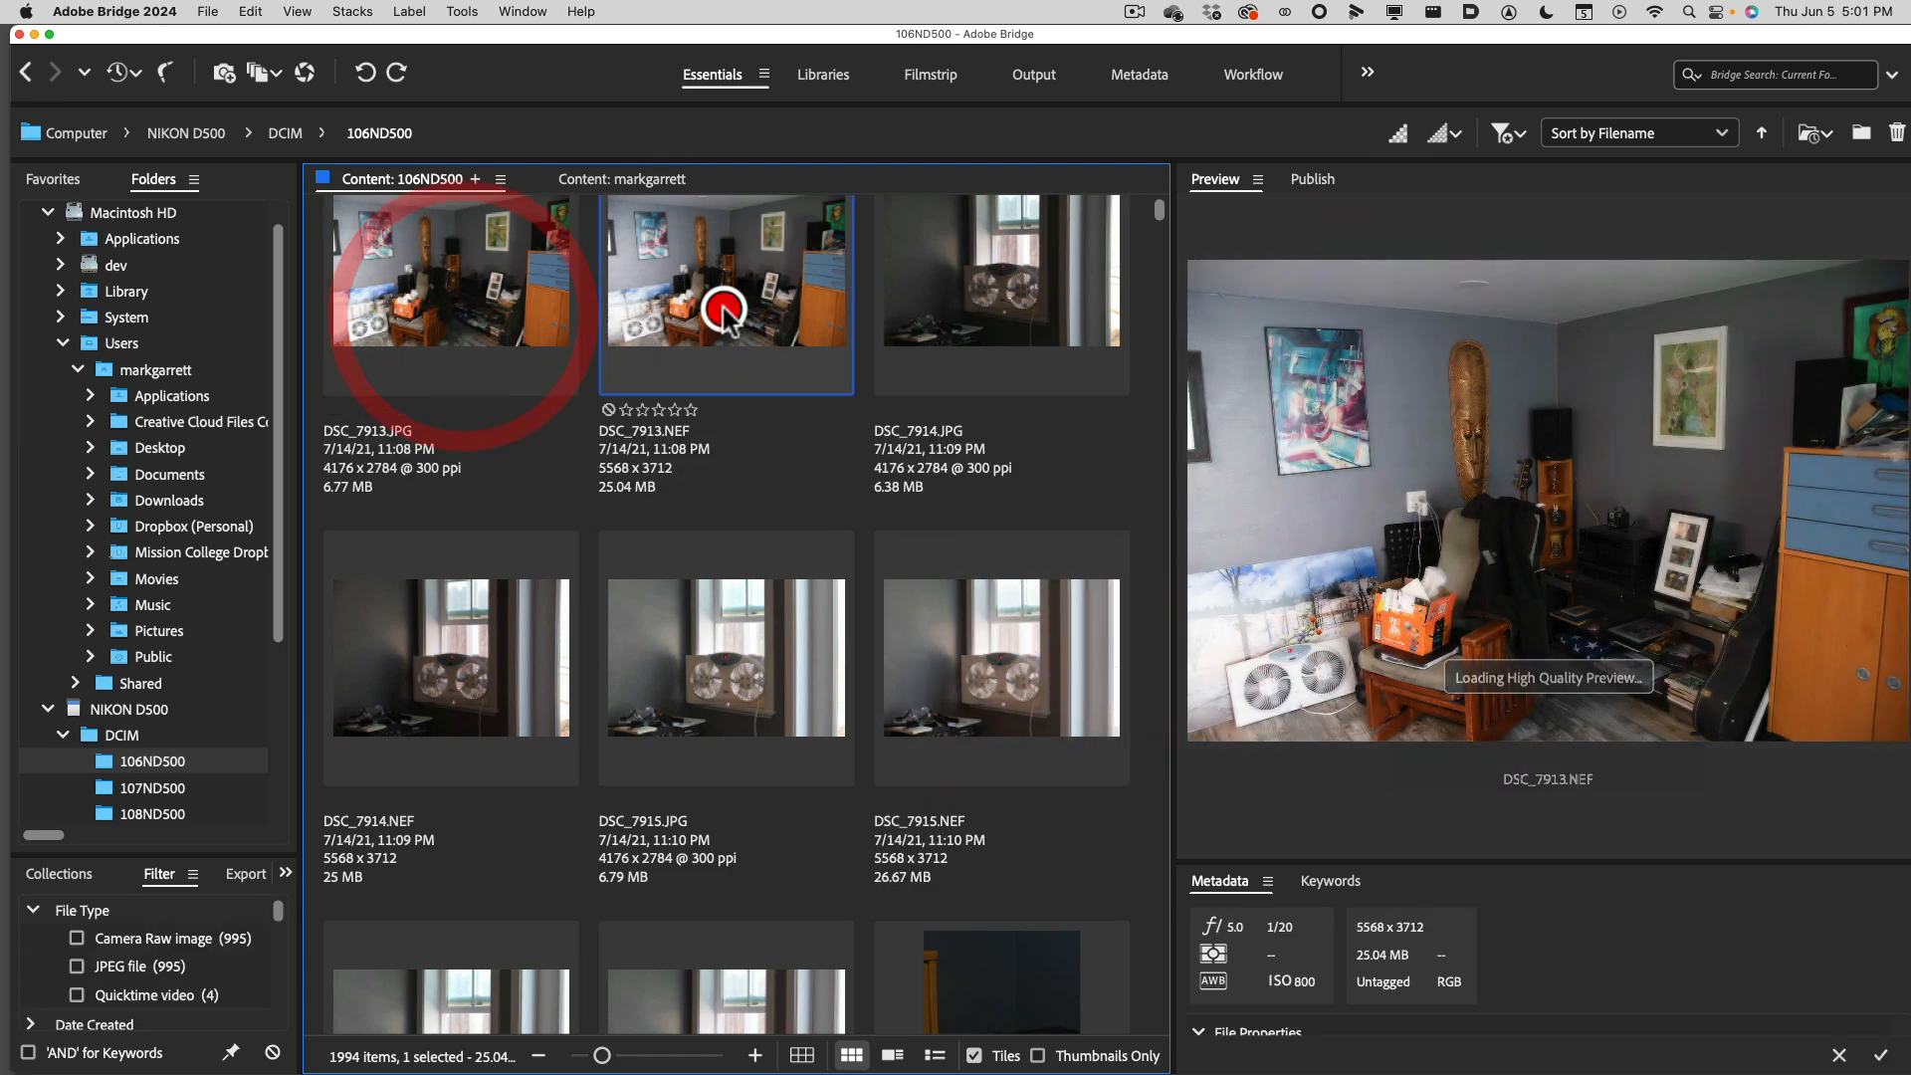
{"action": "left_click", "coordinate": [1011, 307]}
{"action": "left_click", "coordinate": [1011, 683]}
{"action": "left_click", "coordinate": [731, 693]}
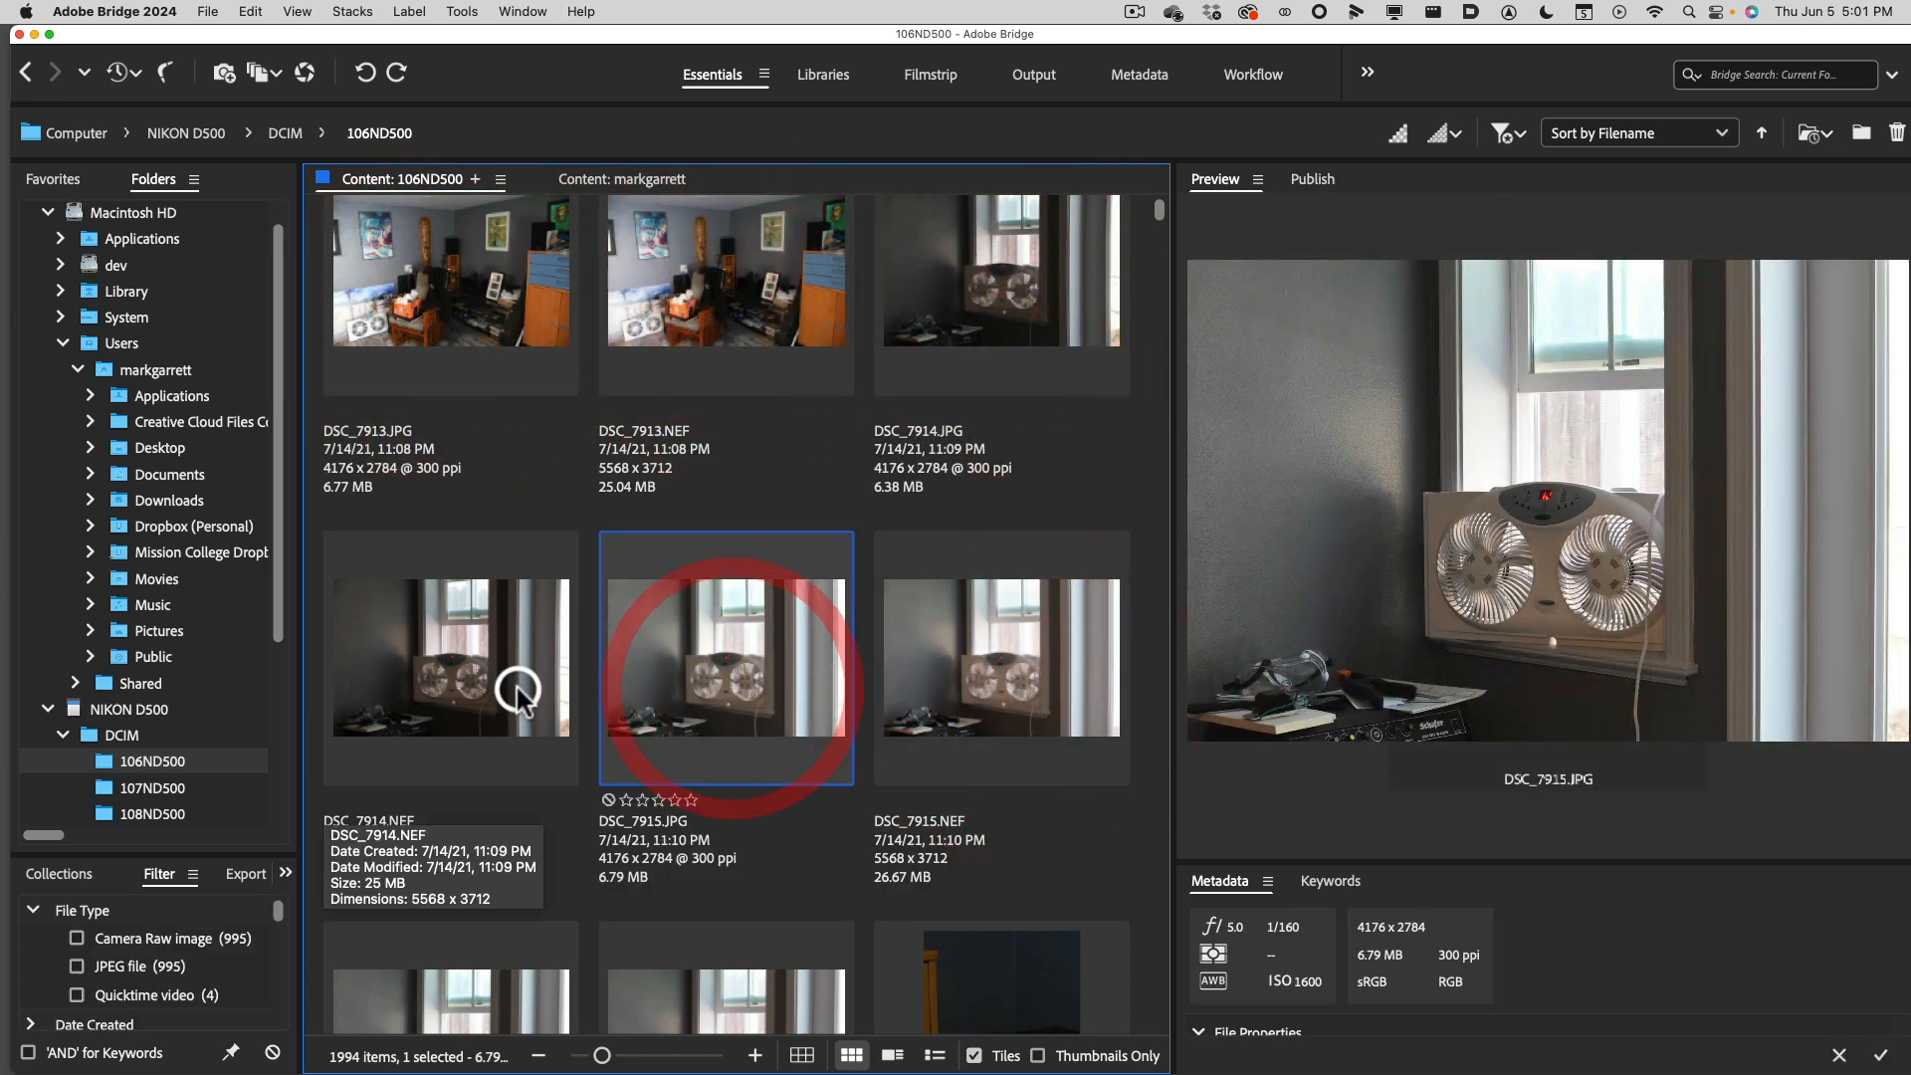
{"action": "left_click", "coordinate": [512, 682]}
{"action": "left_click", "coordinate": [681, 336]}
{"action": "left_click", "coordinate": [948, 301]}
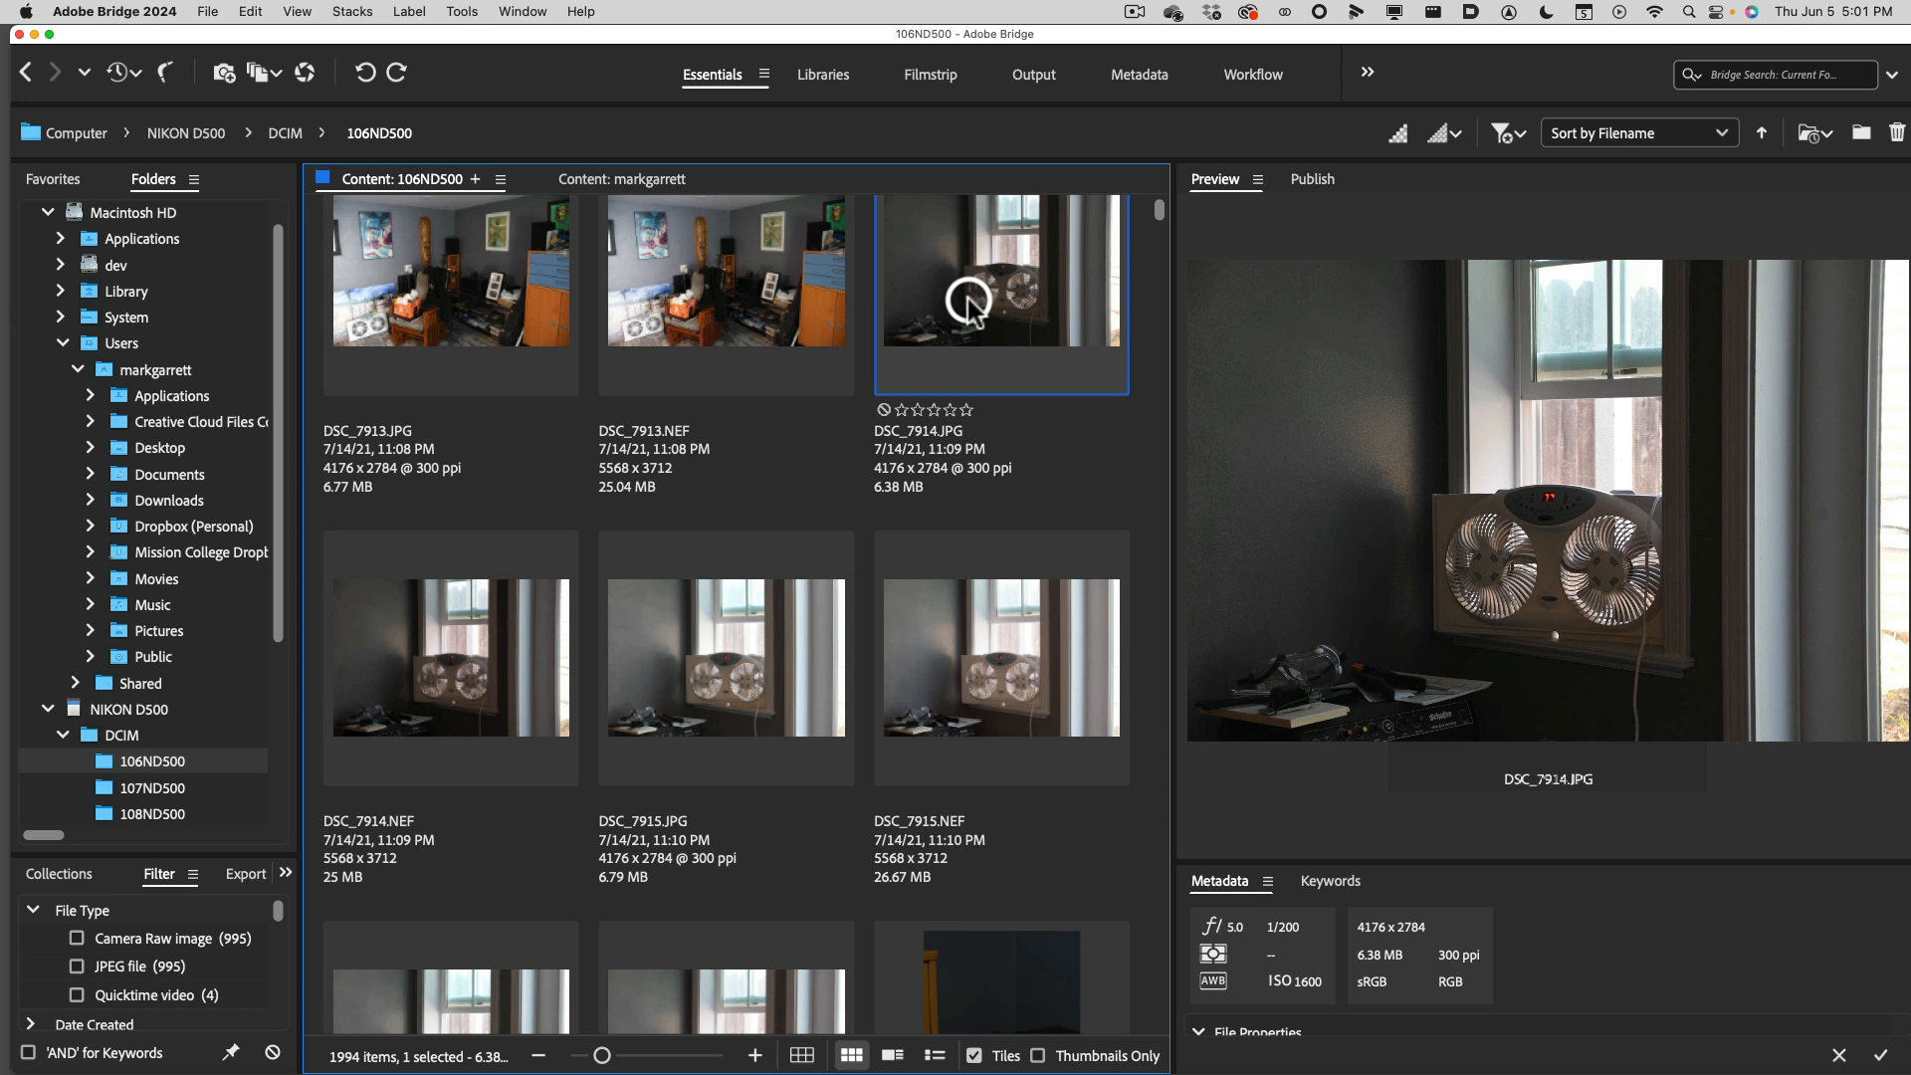
Reveal DSC_7915.NEF in Finder, view the folder hierarchy above 106ND500 and return to Bridge.
{"action": "left_click", "coordinate": [1063, 657]}
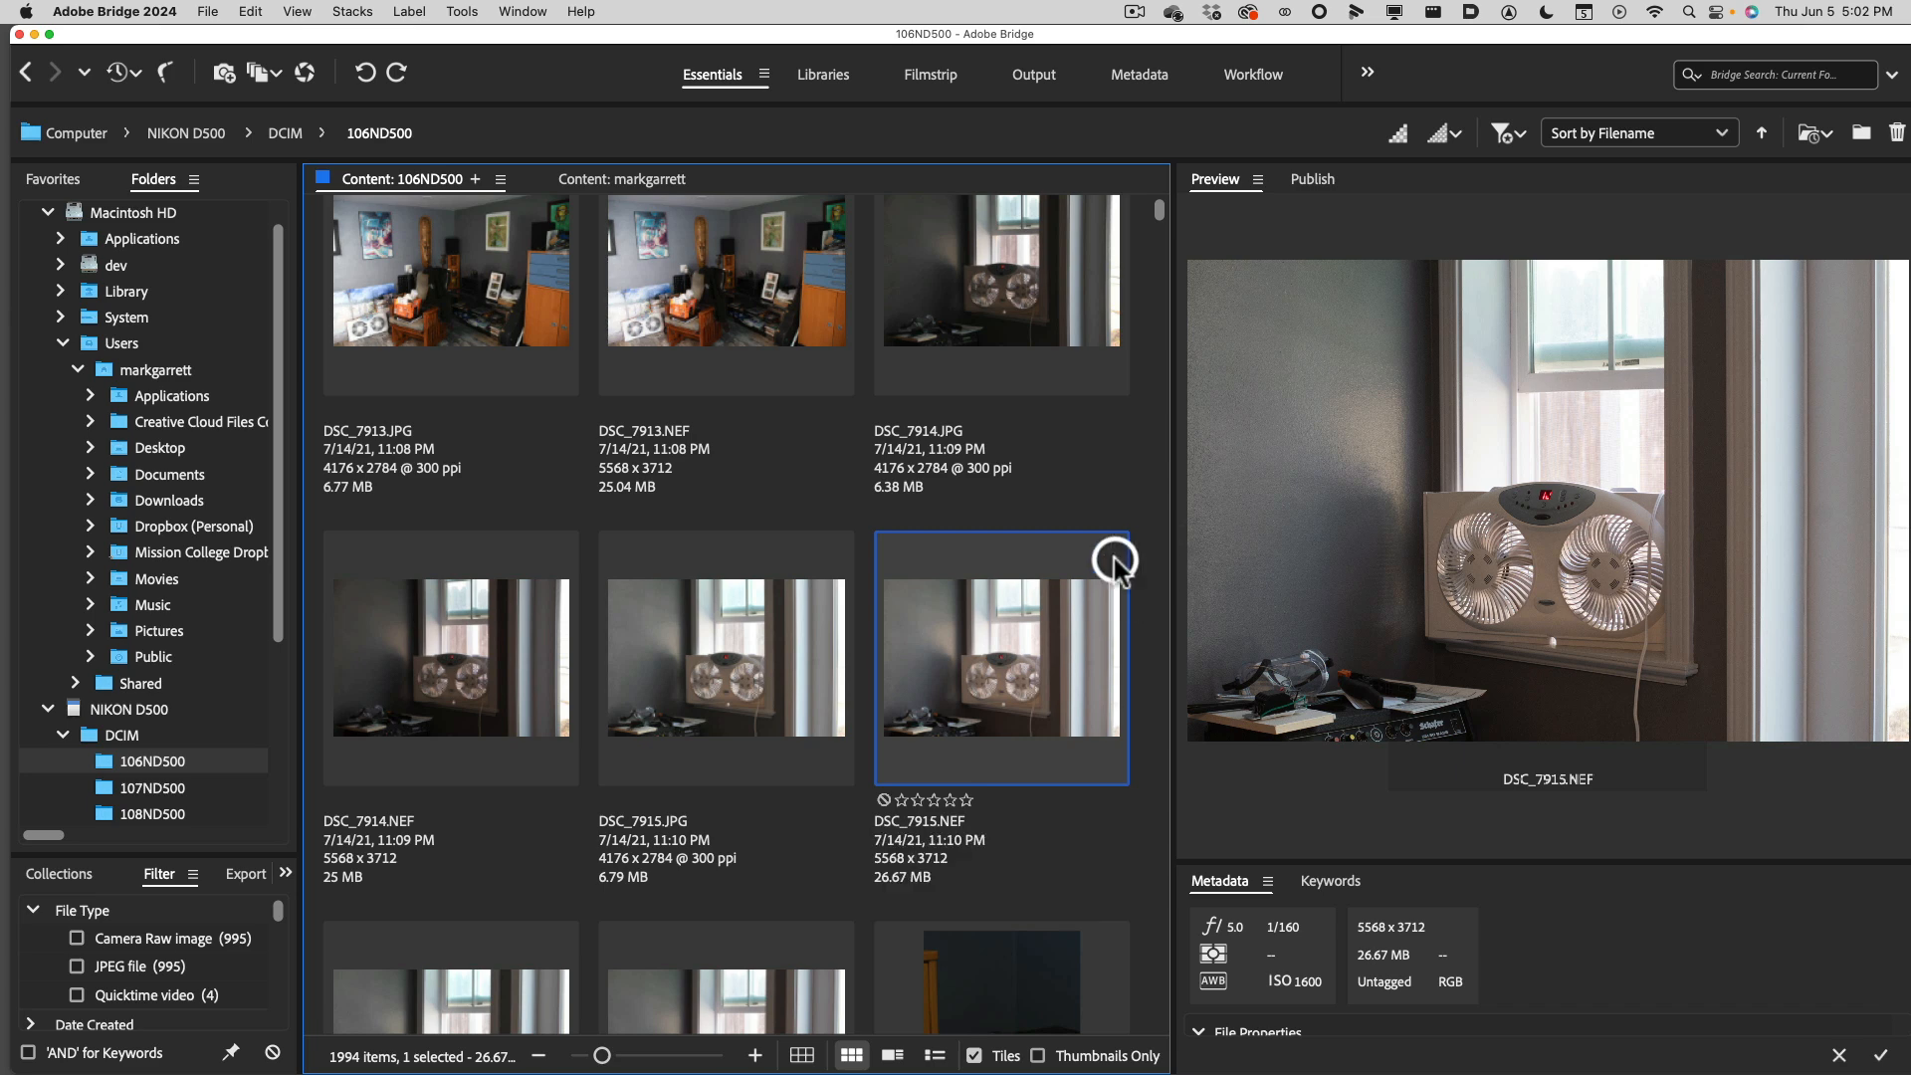
{"action": "right_click", "coordinate": [995, 619]}
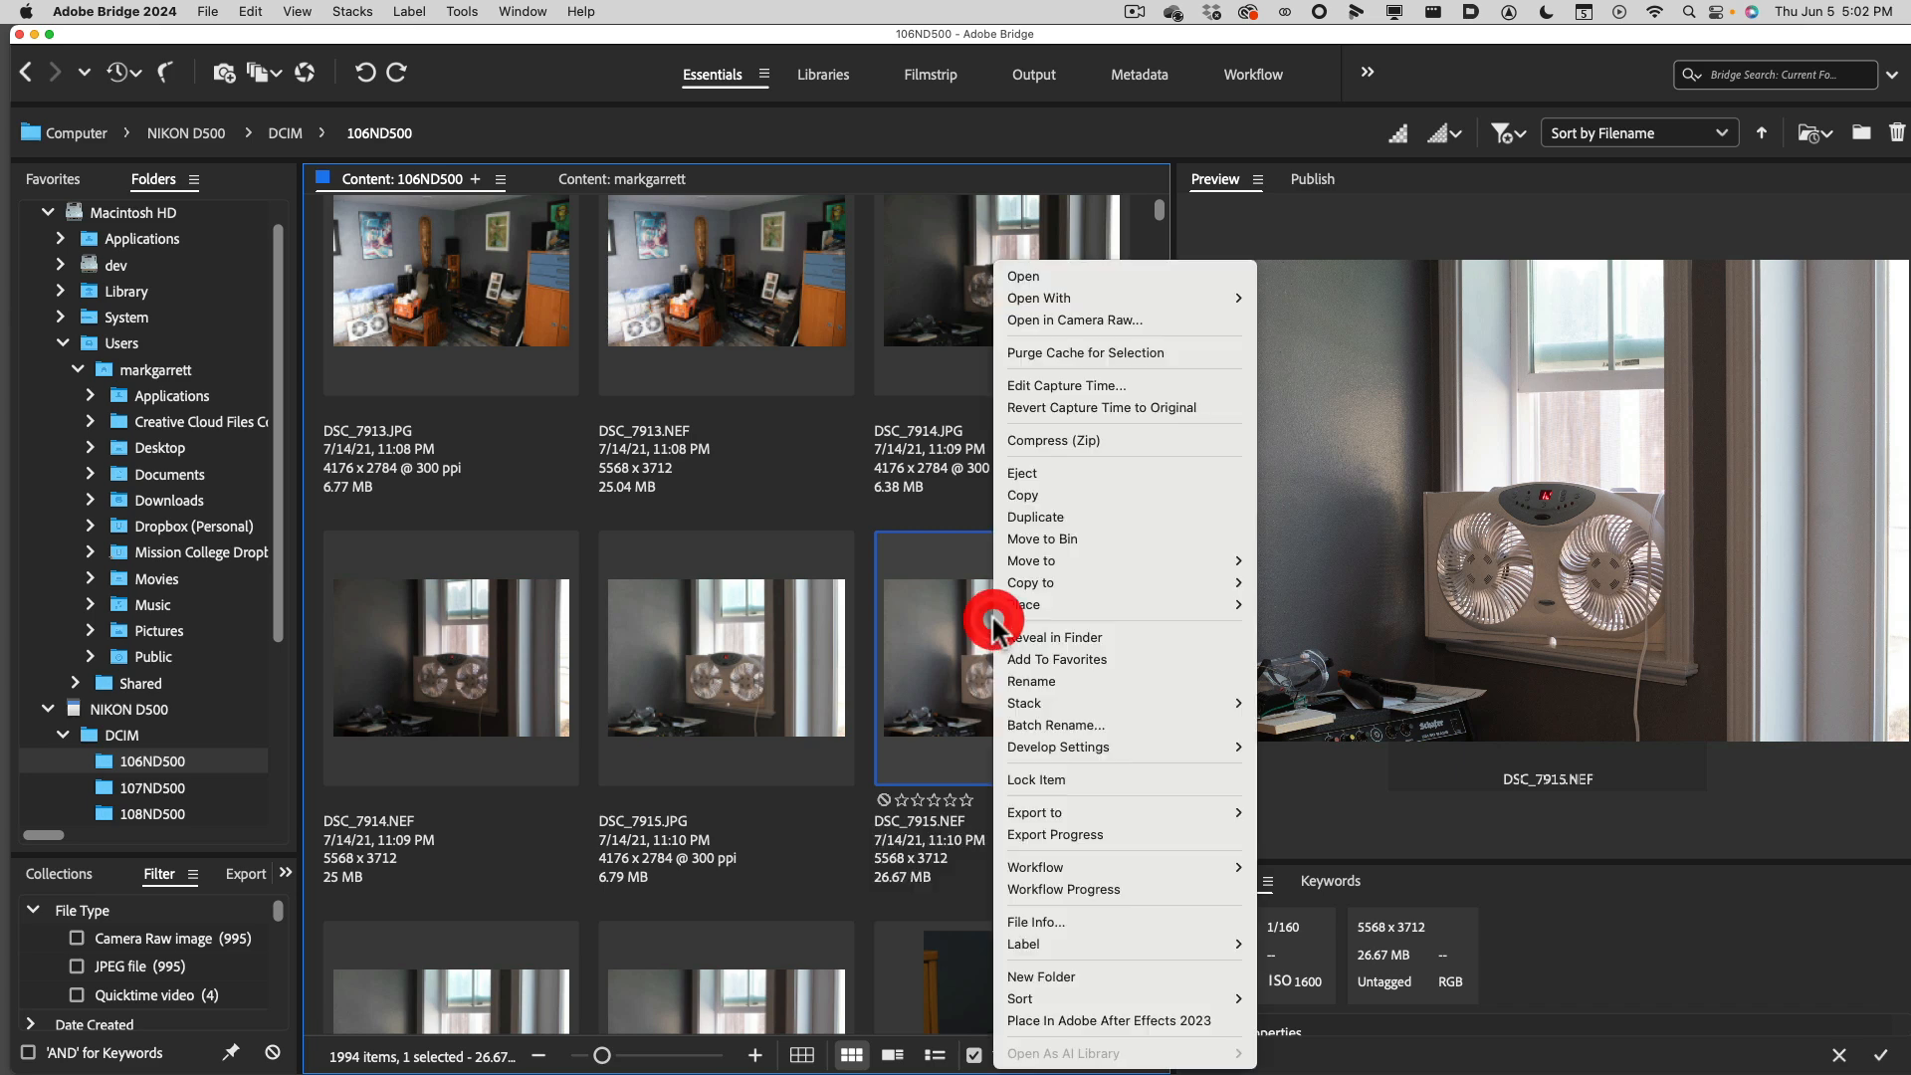
{"action": "left_click", "coordinate": [1075, 639]}
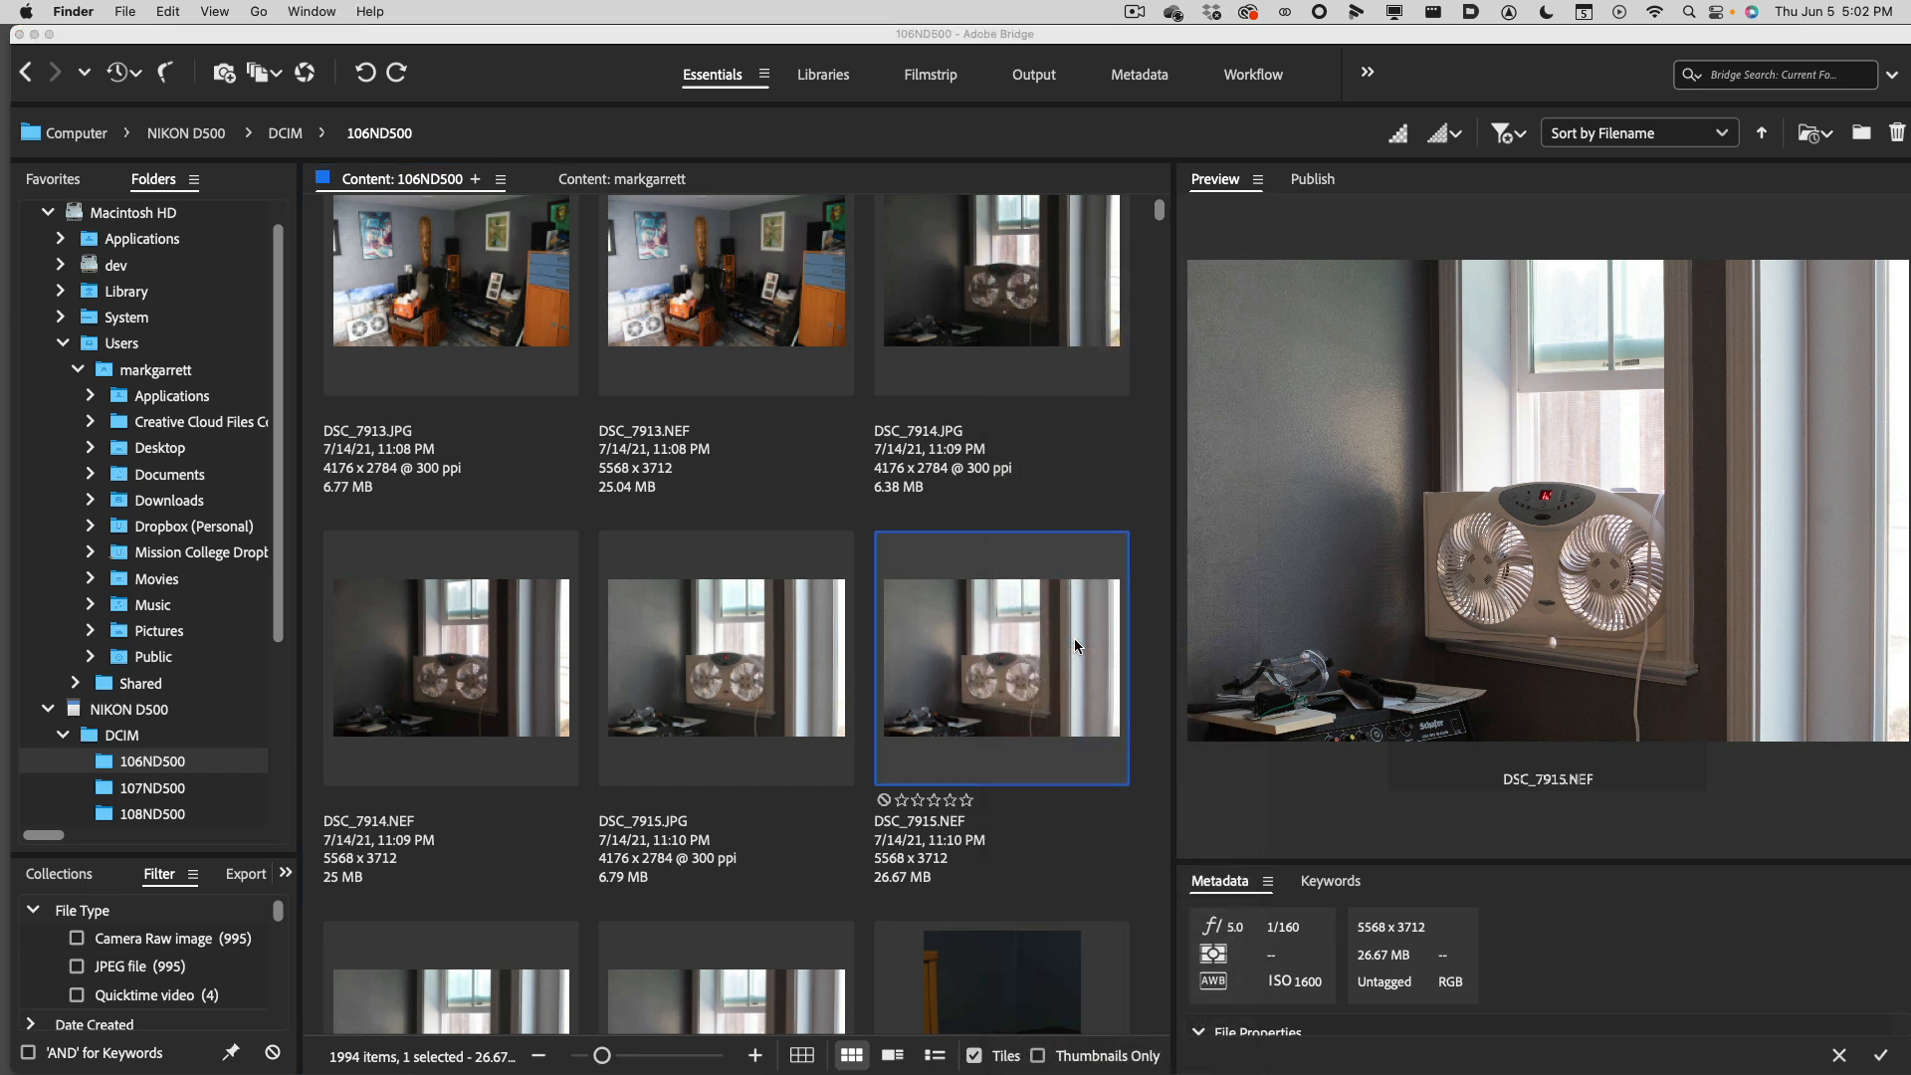
{"action": "left_click_drag", "start_coordinate": [1143, 565], "coordinate": [751, 348]}
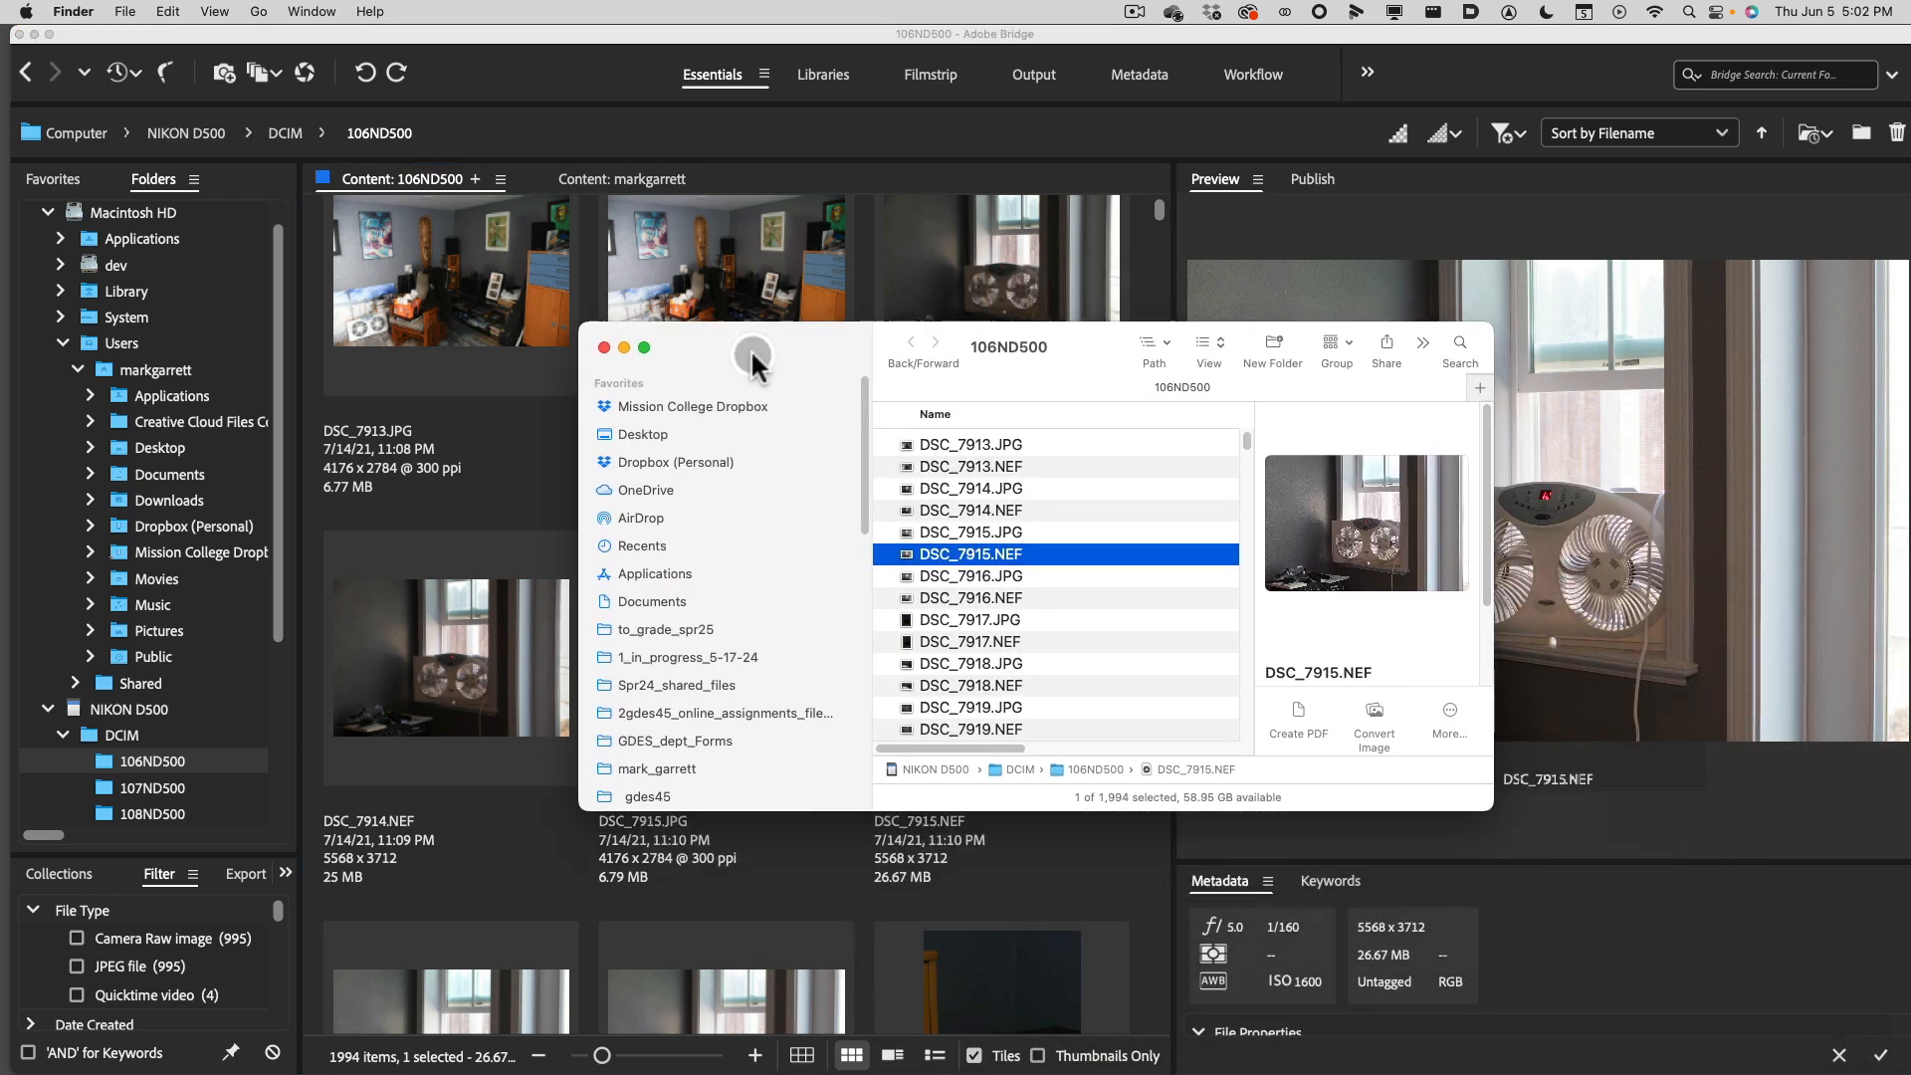
{"action": "left_click", "coordinate": [1010, 348], "text": "super"}
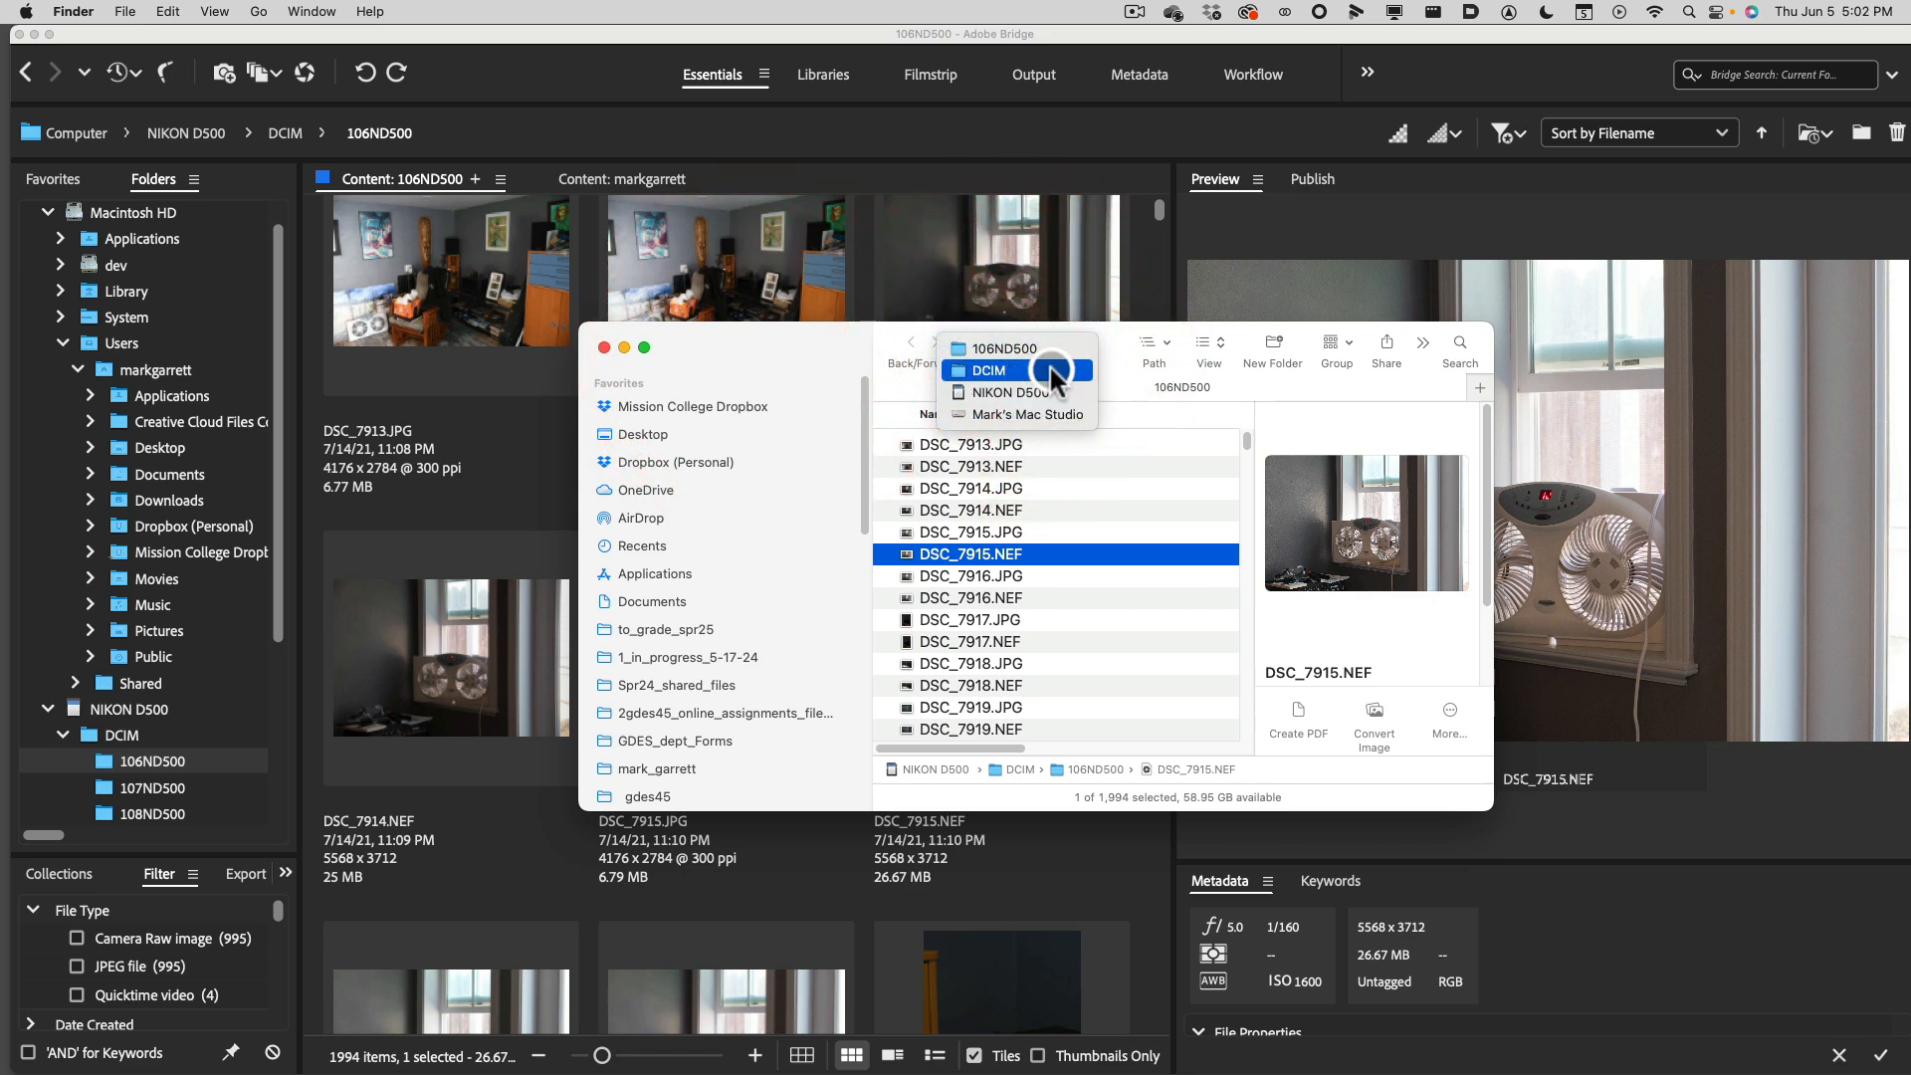
{"action": "left_click", "coordinate": [657, 91]}
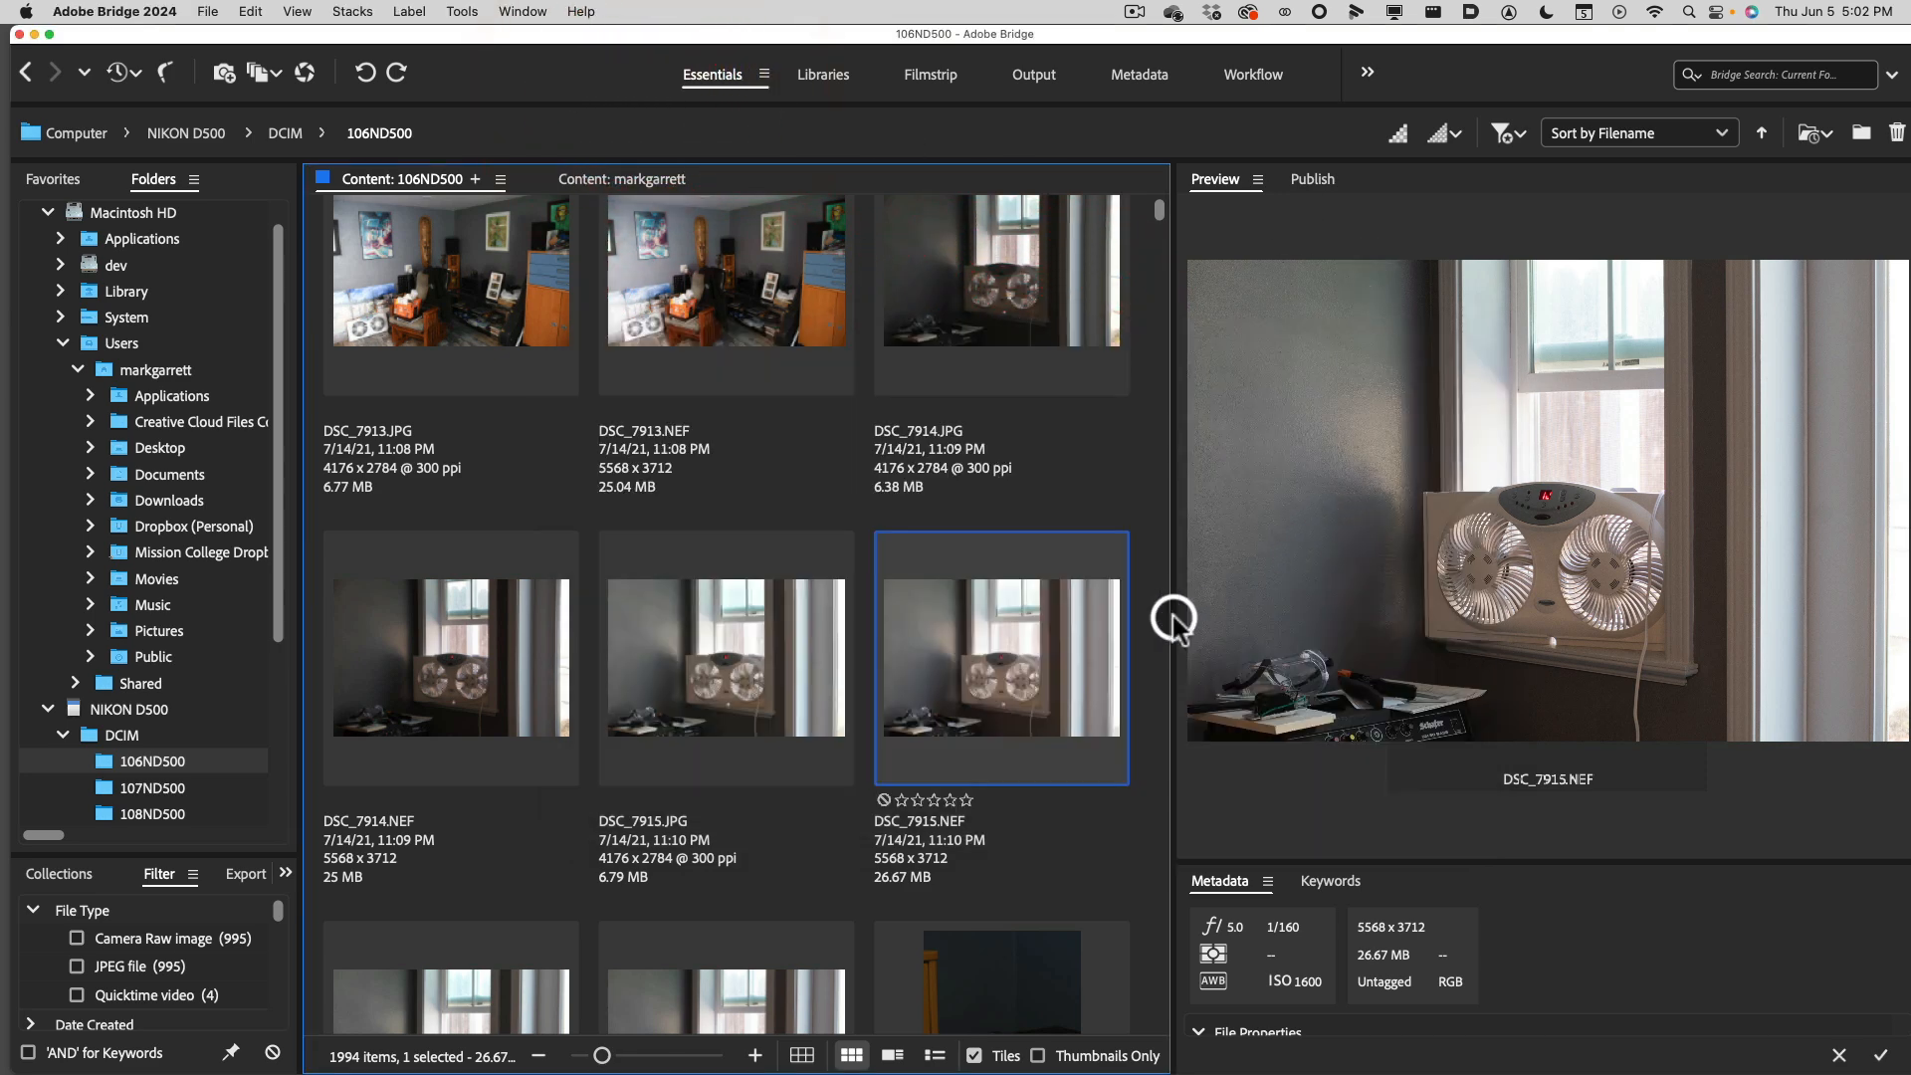
Start Get Photos from Camera, declining Photo Downloader's automatic launch with Do Not Show Again enabled.
{"action": "scroll", "coordinate": [1164, 619], "scroll_direction": "up", "scroll_amount": 2}
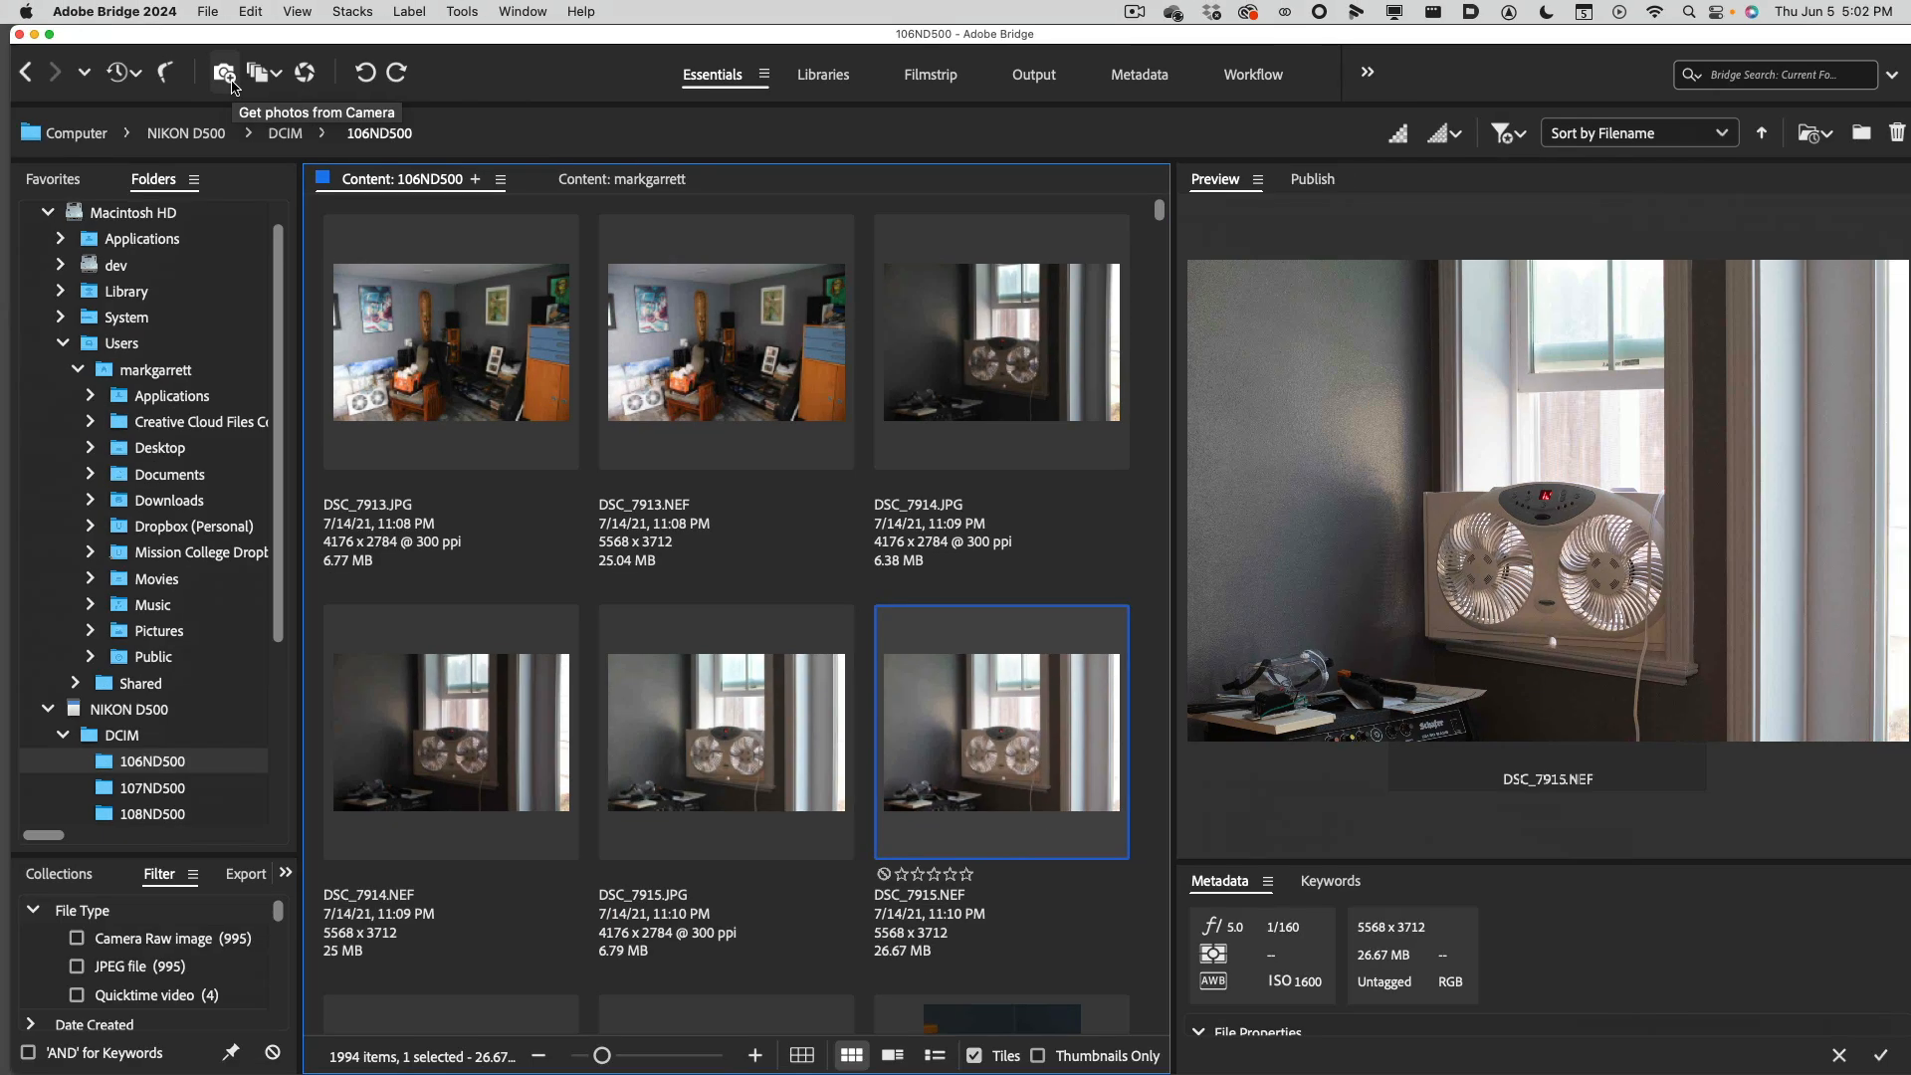
{"action": "left_click", "coordinate": [230, 79]}
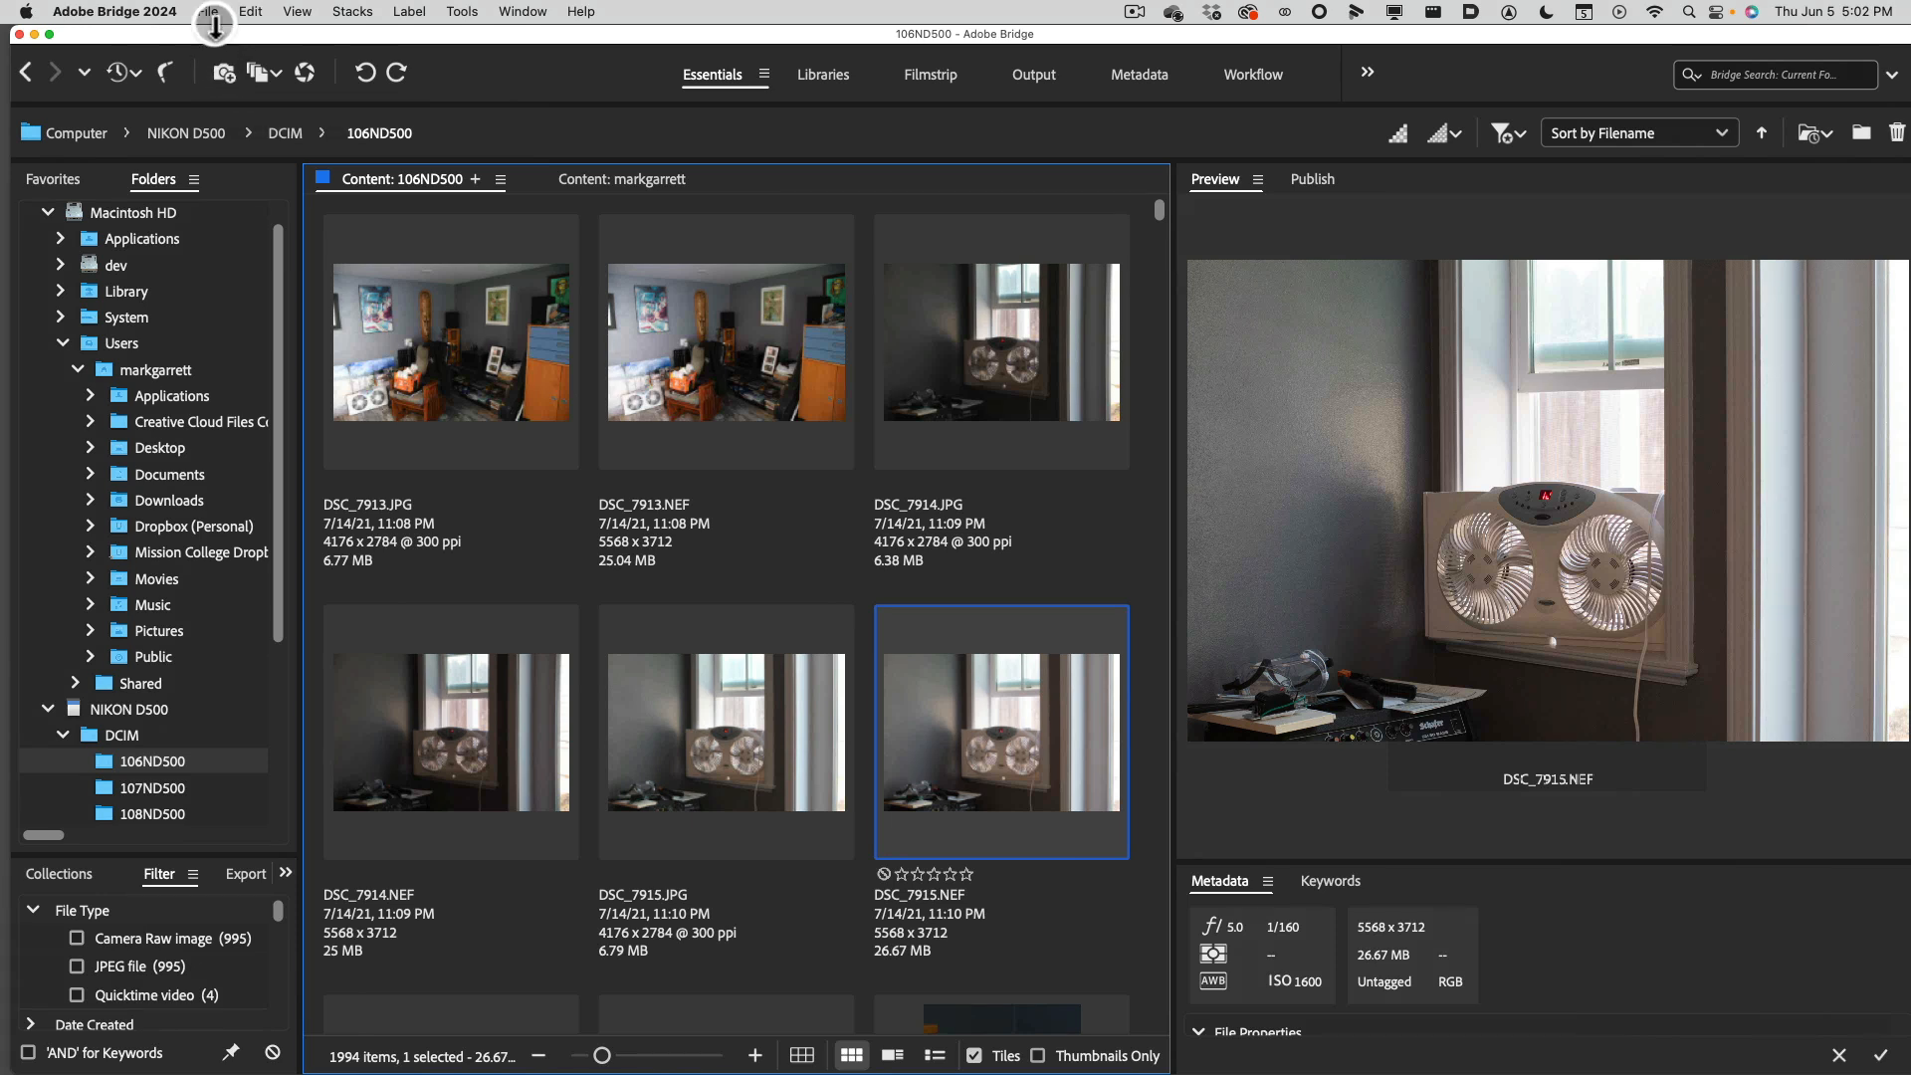
{"action": "left_click", "coordinate": [208, 12]}
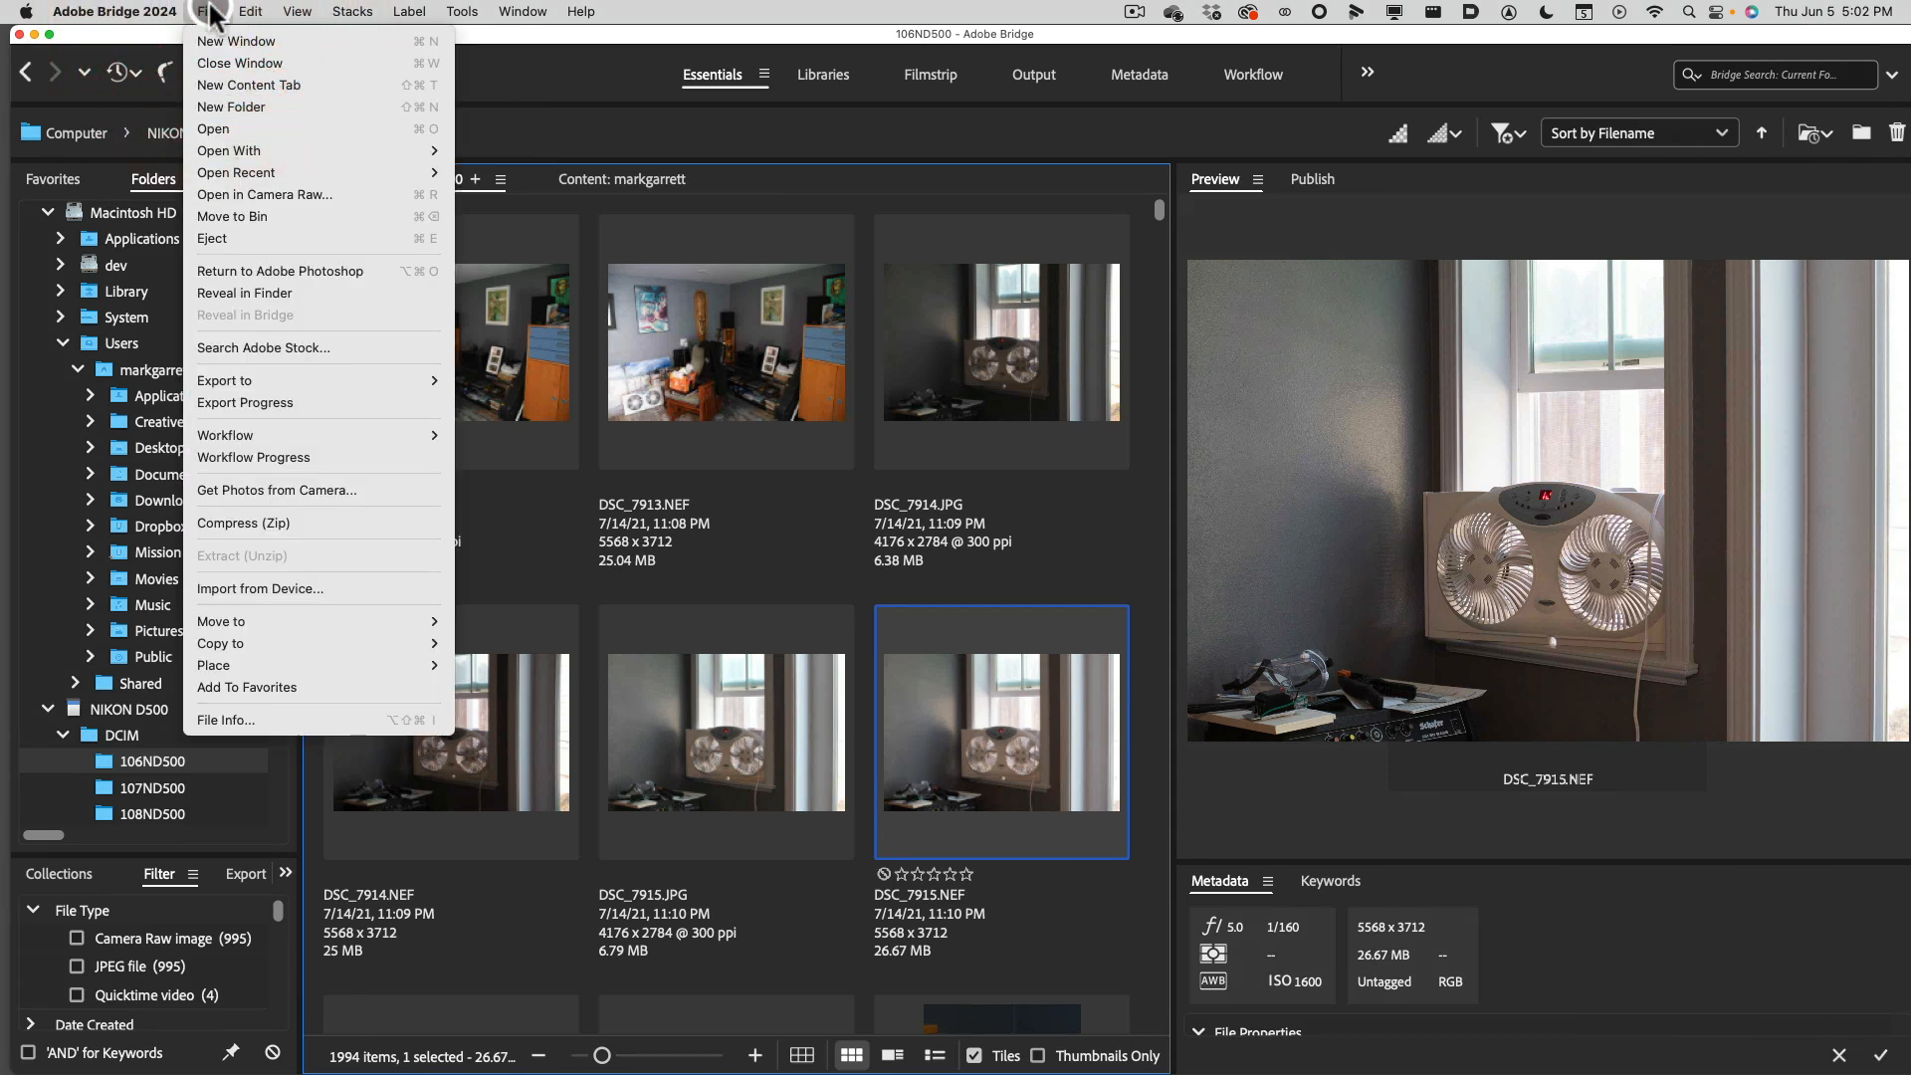
{"action": "left_click", "coordinate": [228, 495]}
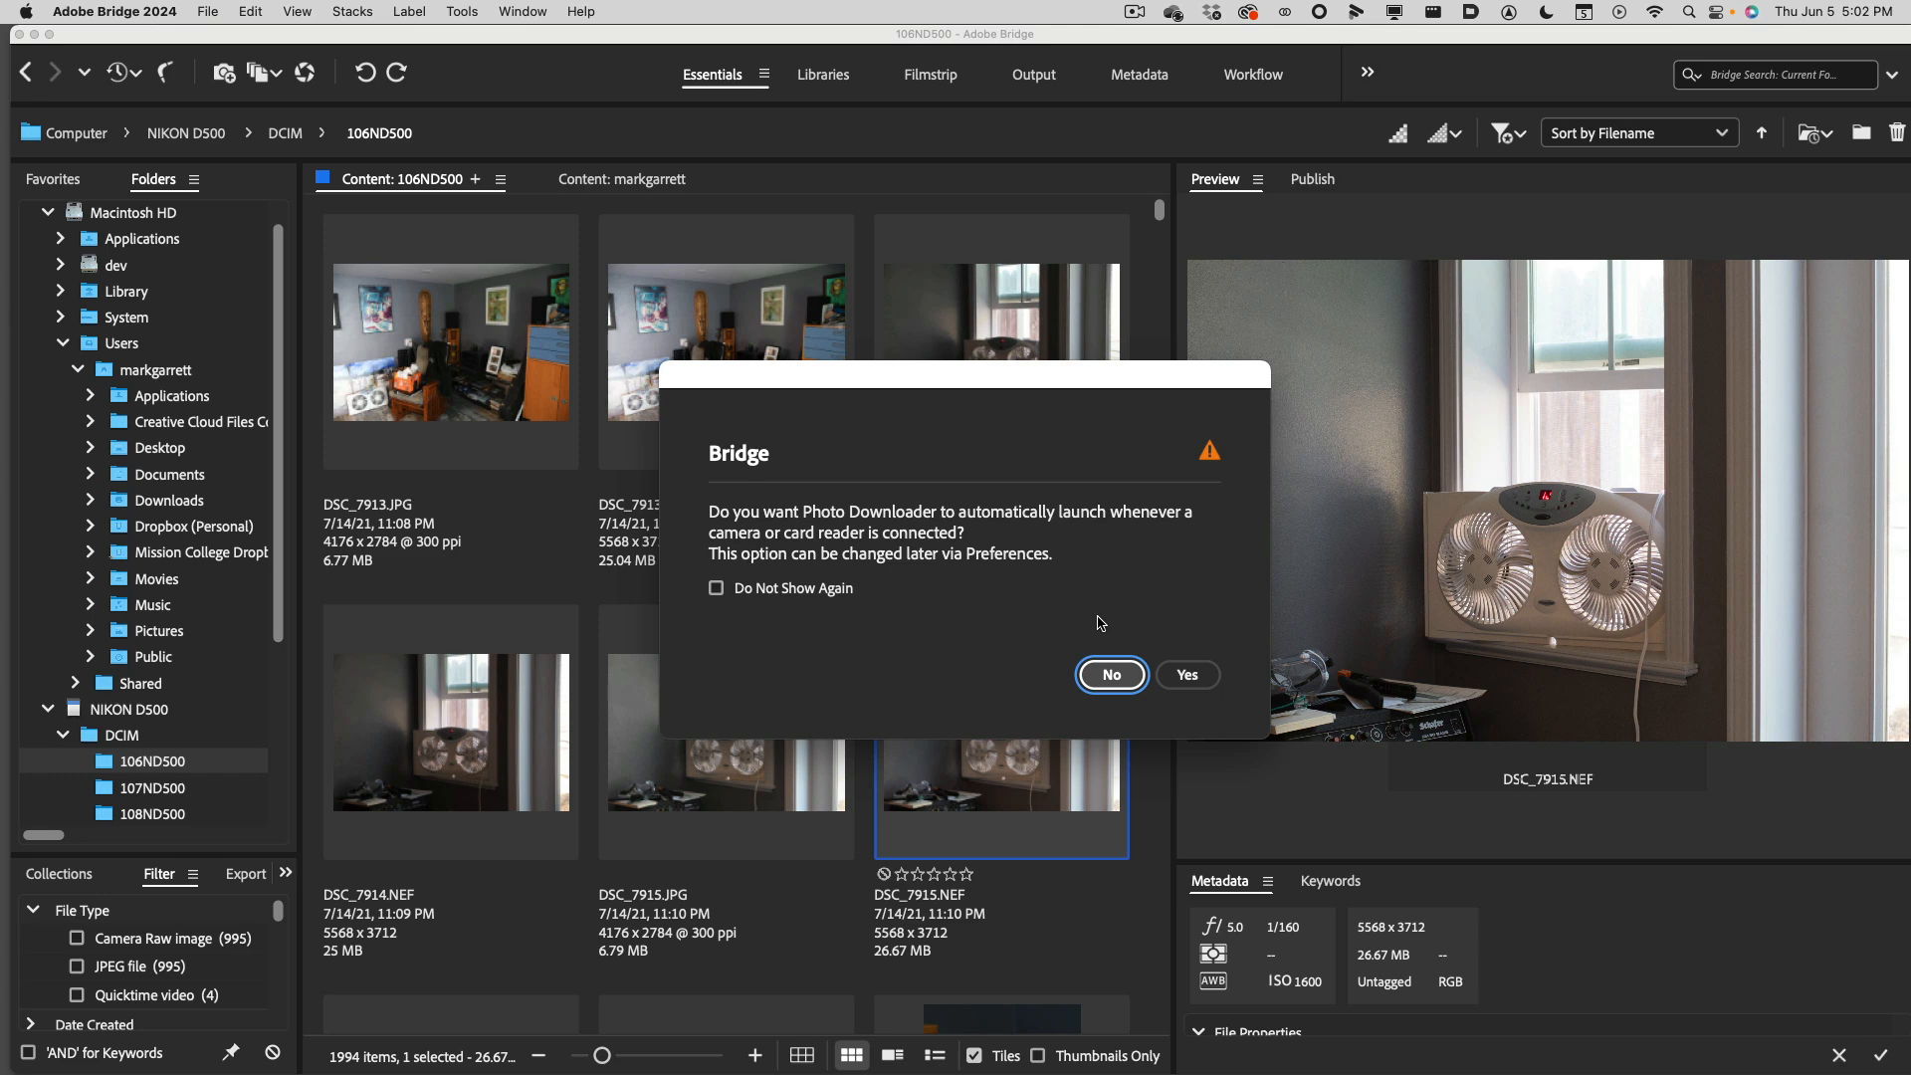
{"action": "left_click", "coordinate": [747, 589]}
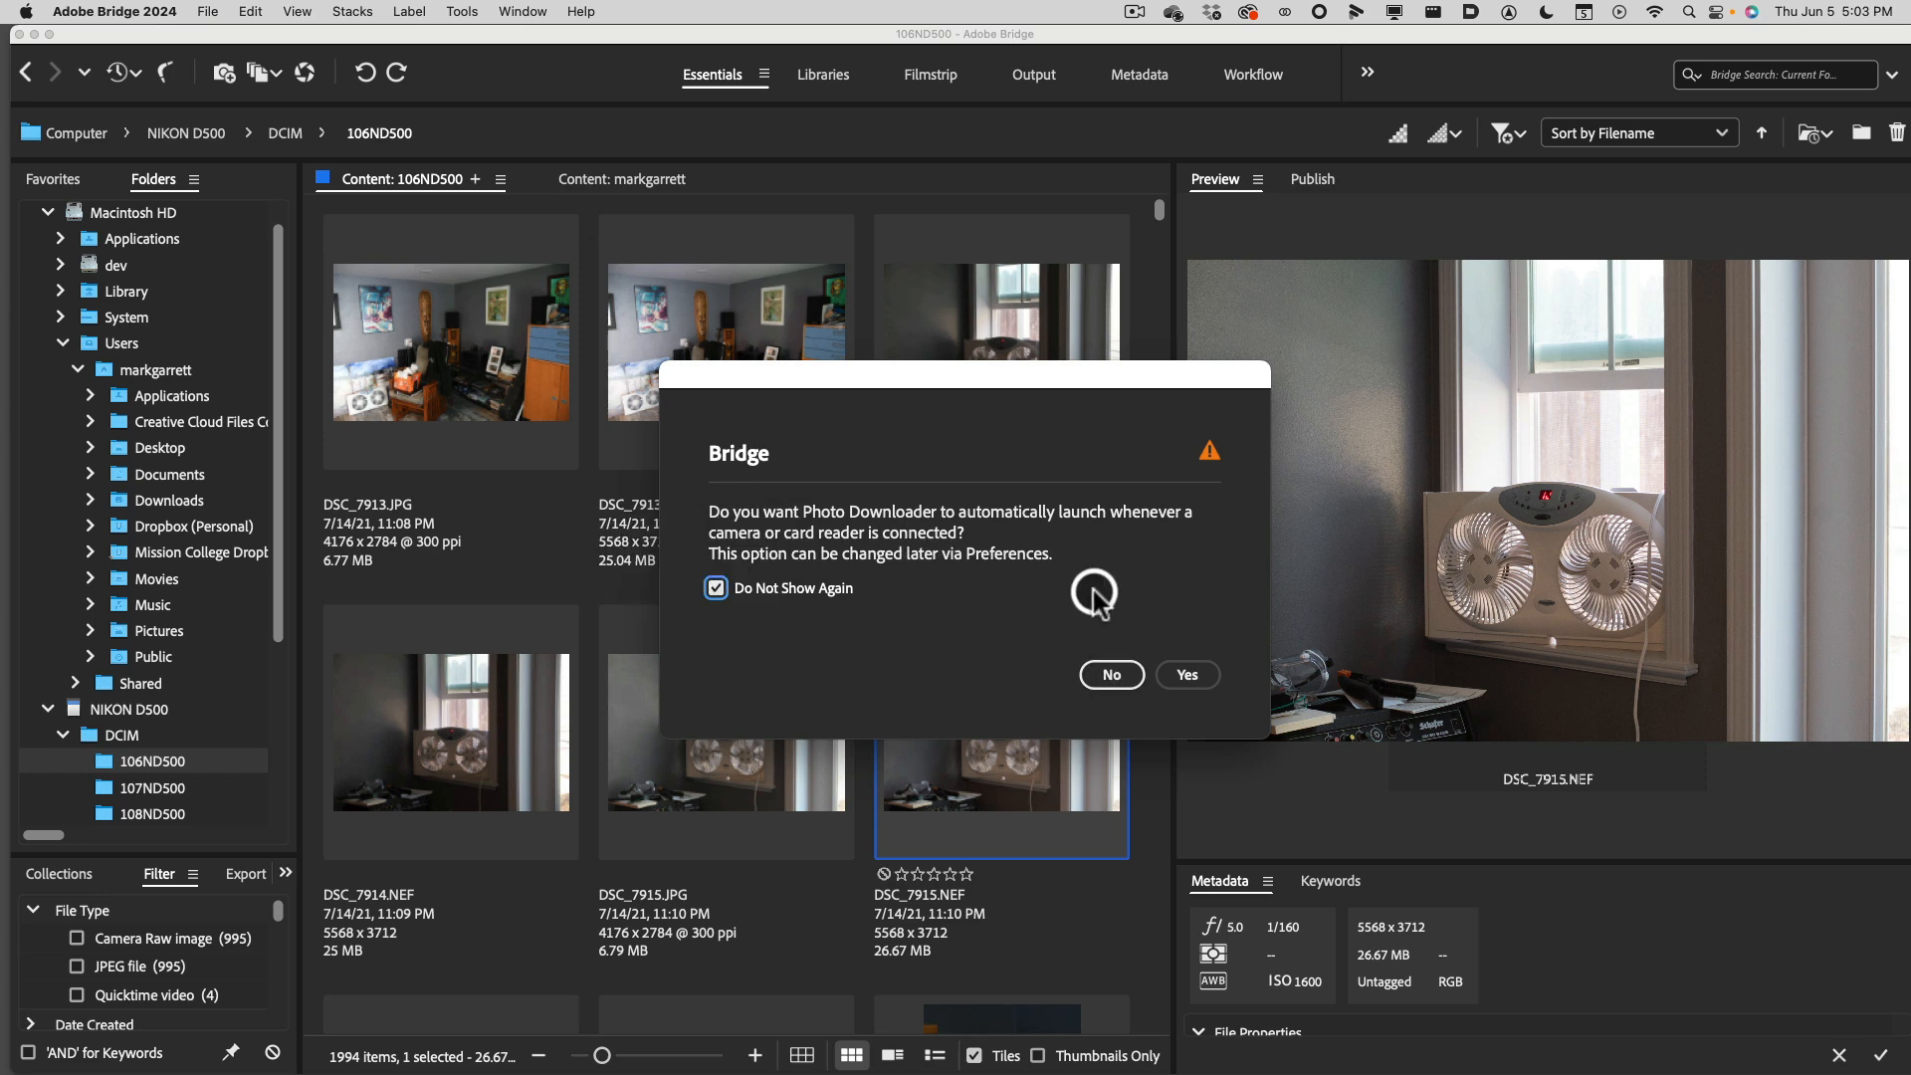
{"action": "left_click", "coordinate": [1114, 679]}
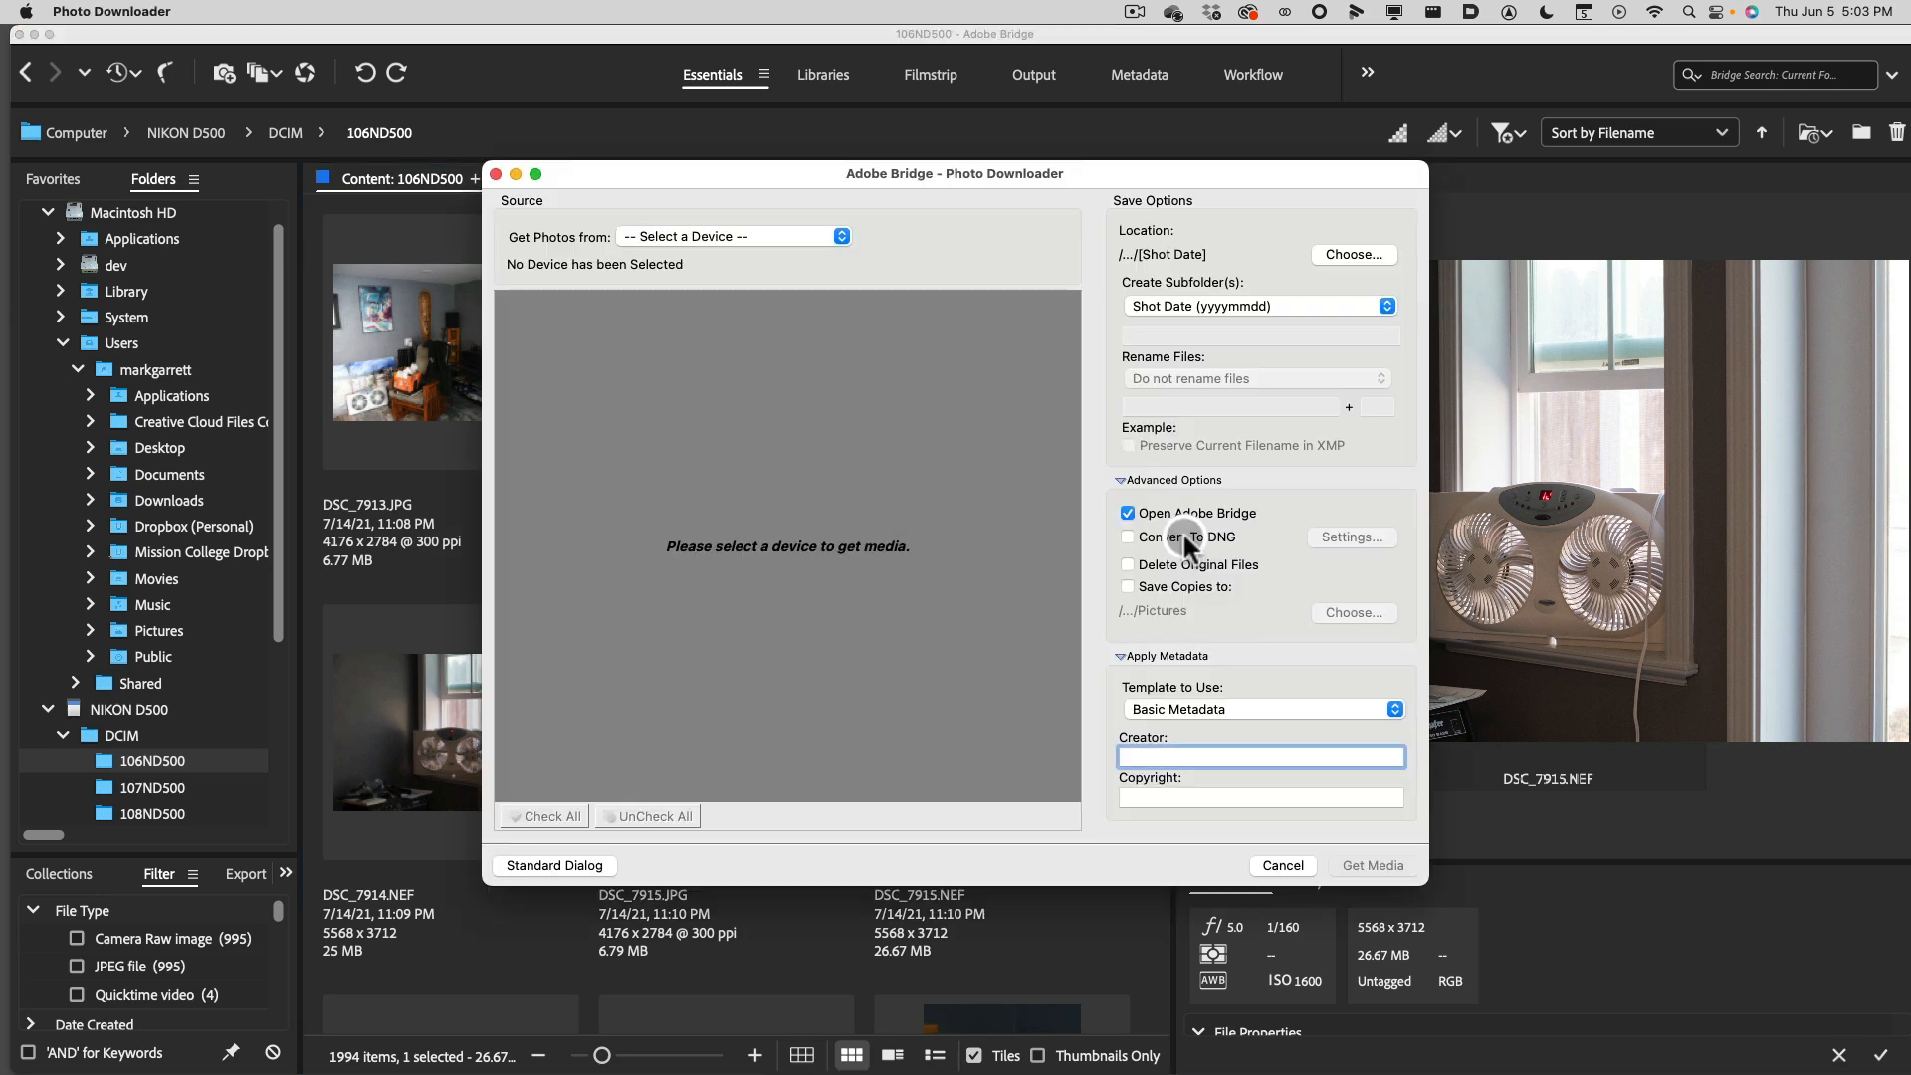
Show Photo Downloader's standard dialog and choose NIKON D500 #1 as the device to get photos from.
{"action": "left_click", "coordinate": [560, 865]}
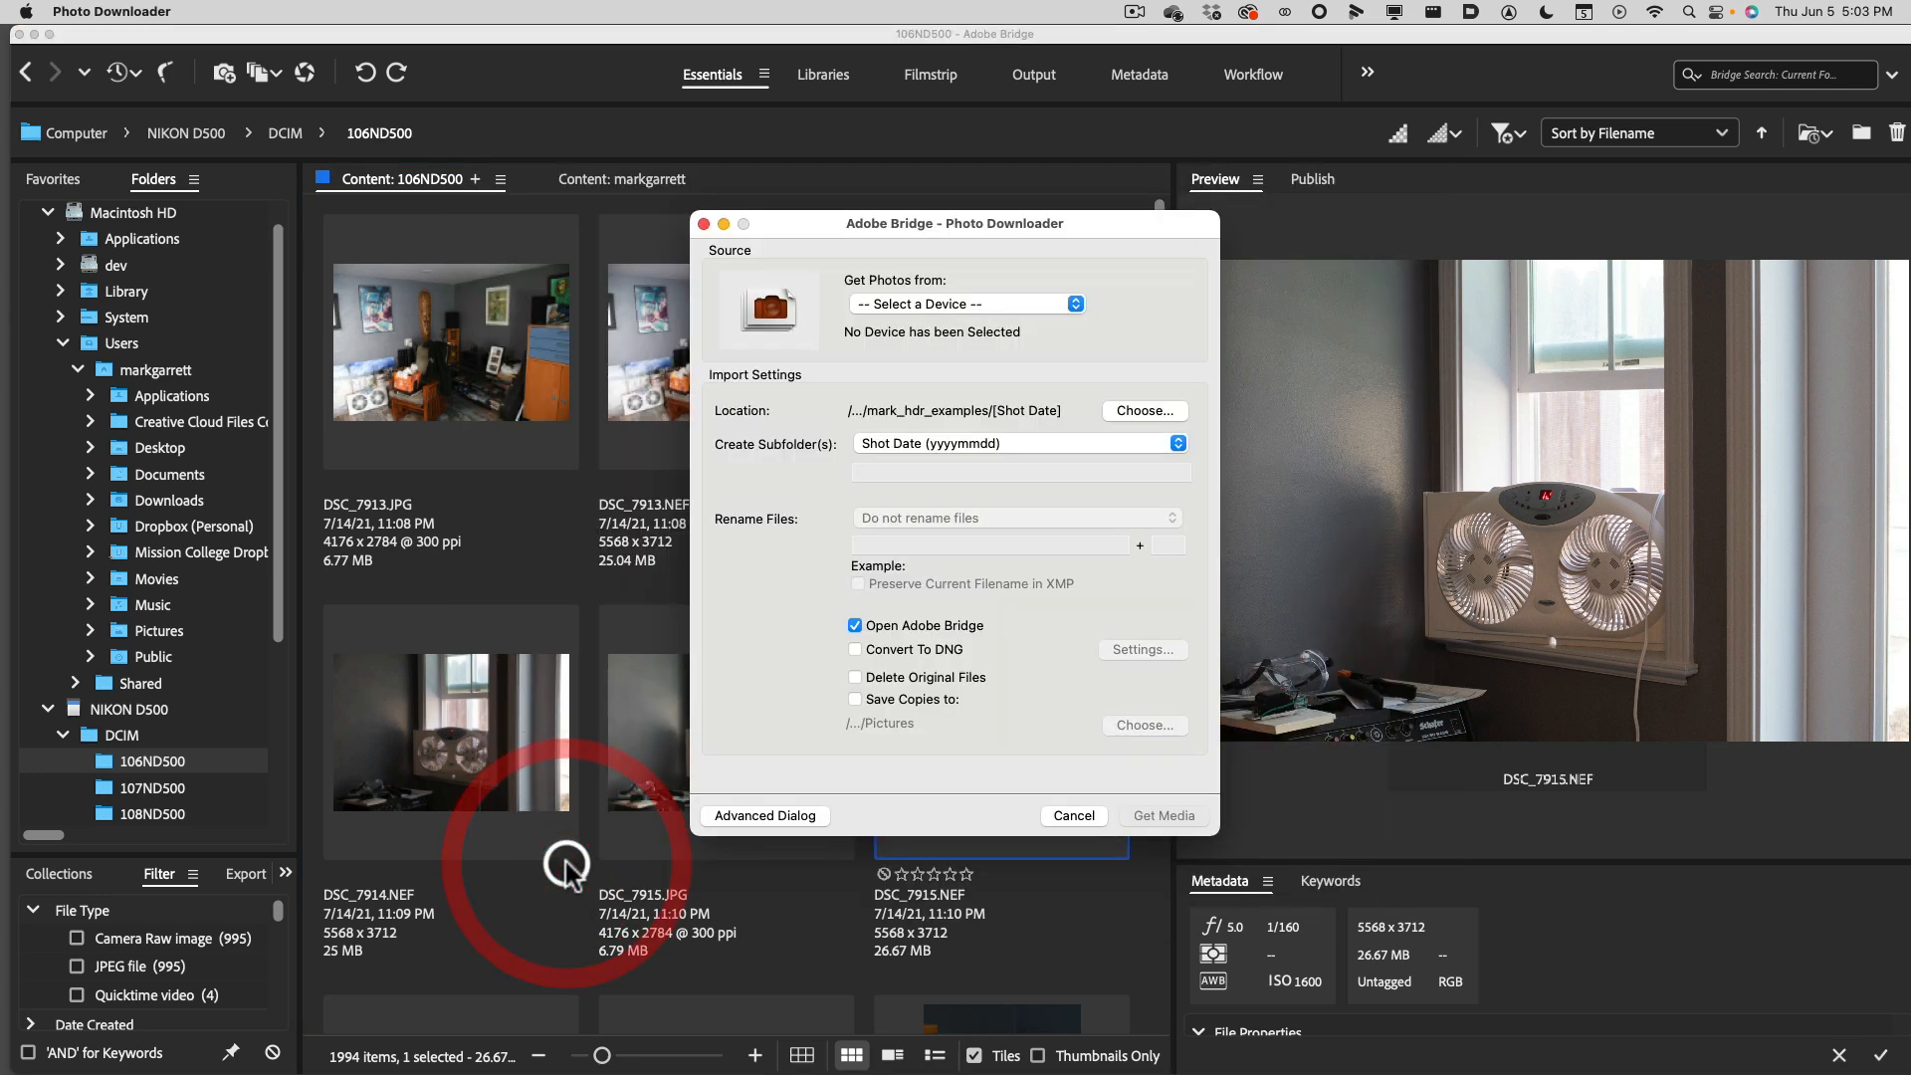
{"action": "left_click_drag", "start_coordinate": [814, 225], "coordinate": [975, 209]}
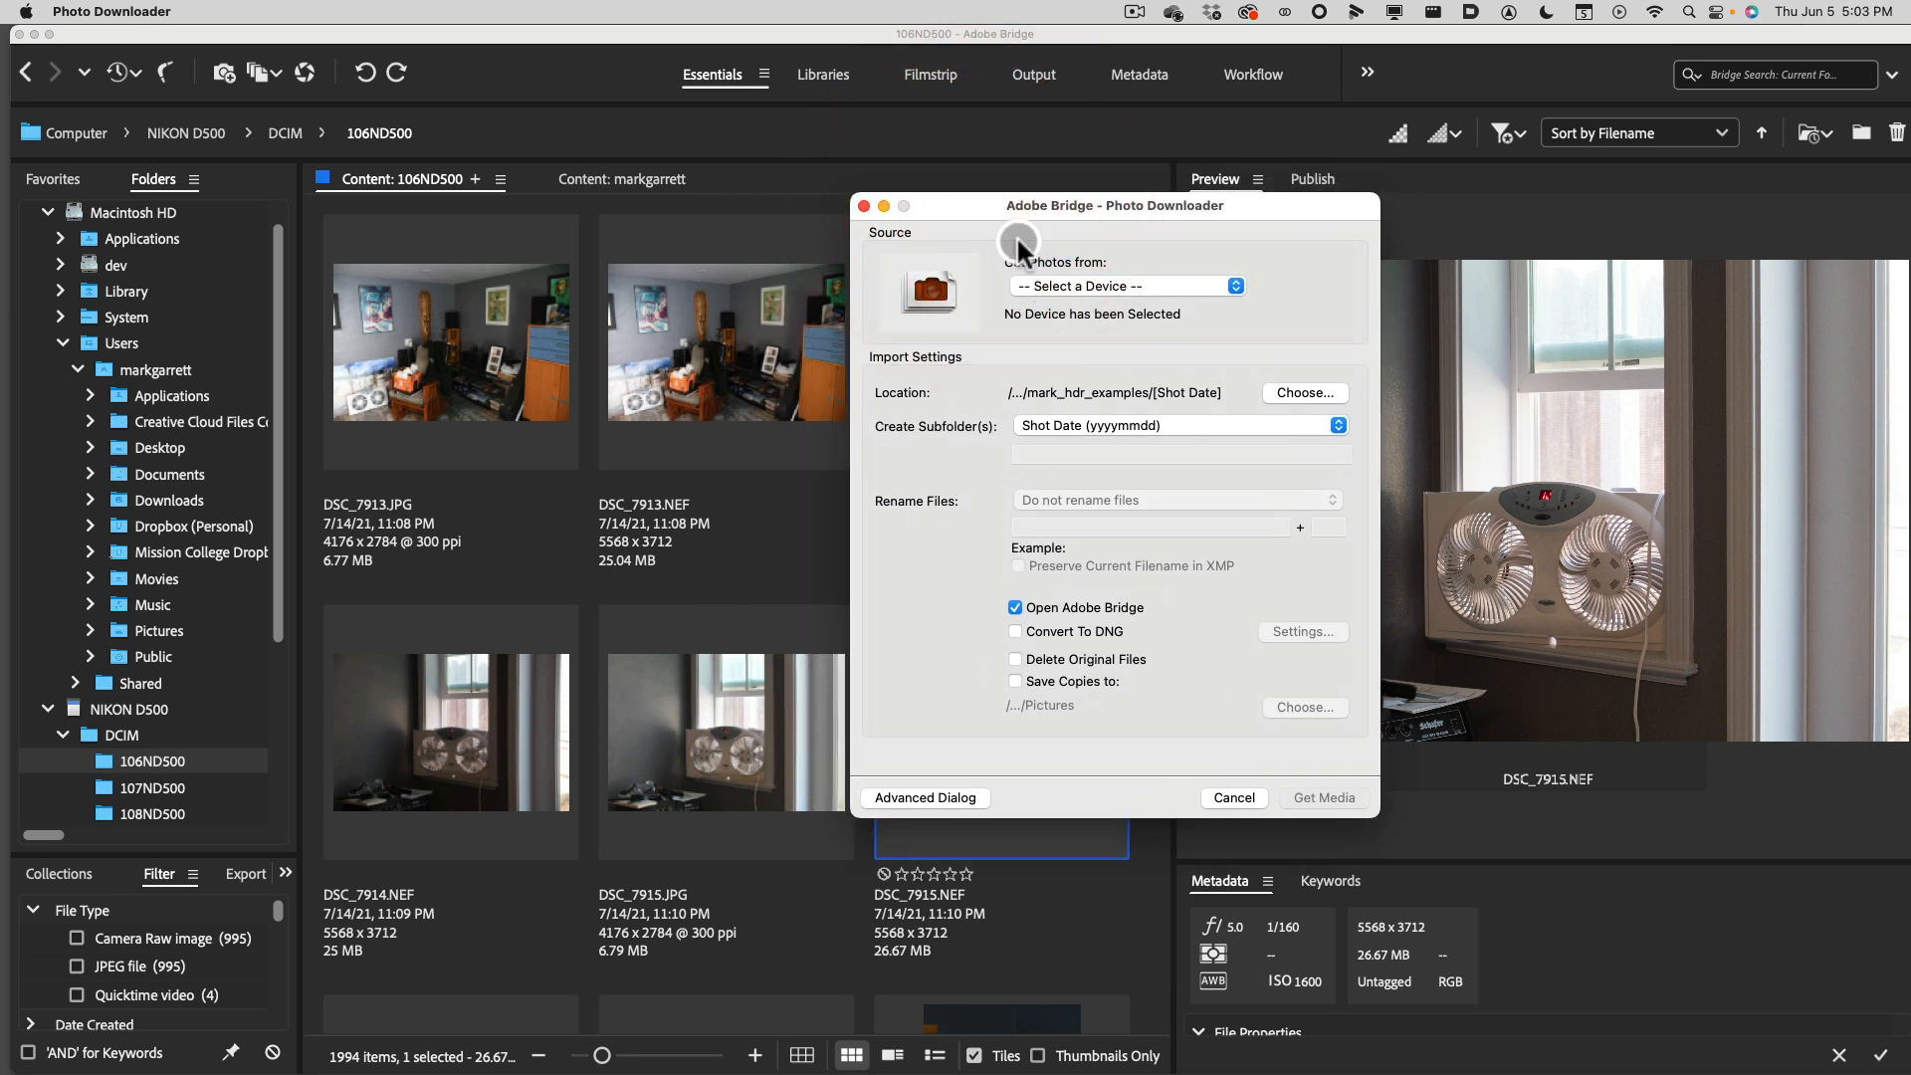
{"action": "left_click", "coordinate": [1101, 284]}
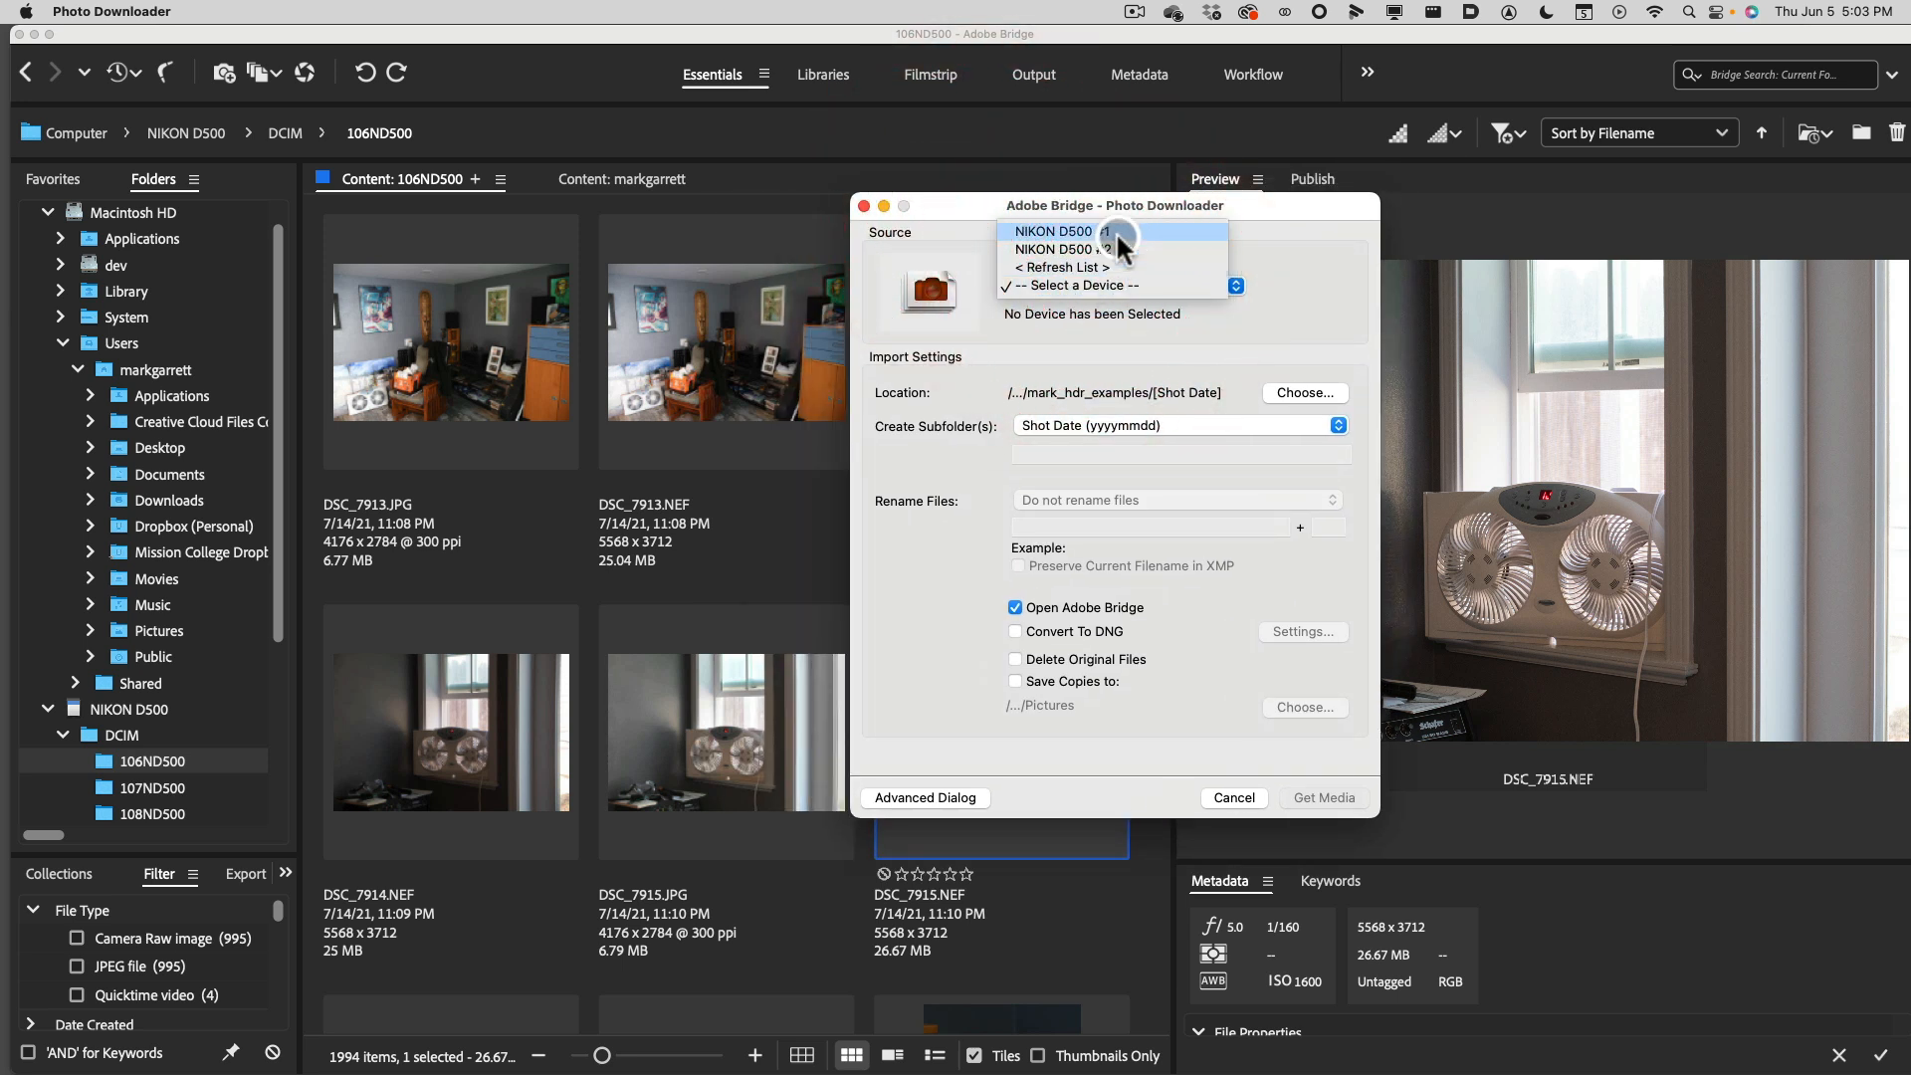
{"action": "left_click", "coordinate": [1114, 231]}
{"action": "left_click", "coordinate": [1085, 282]}
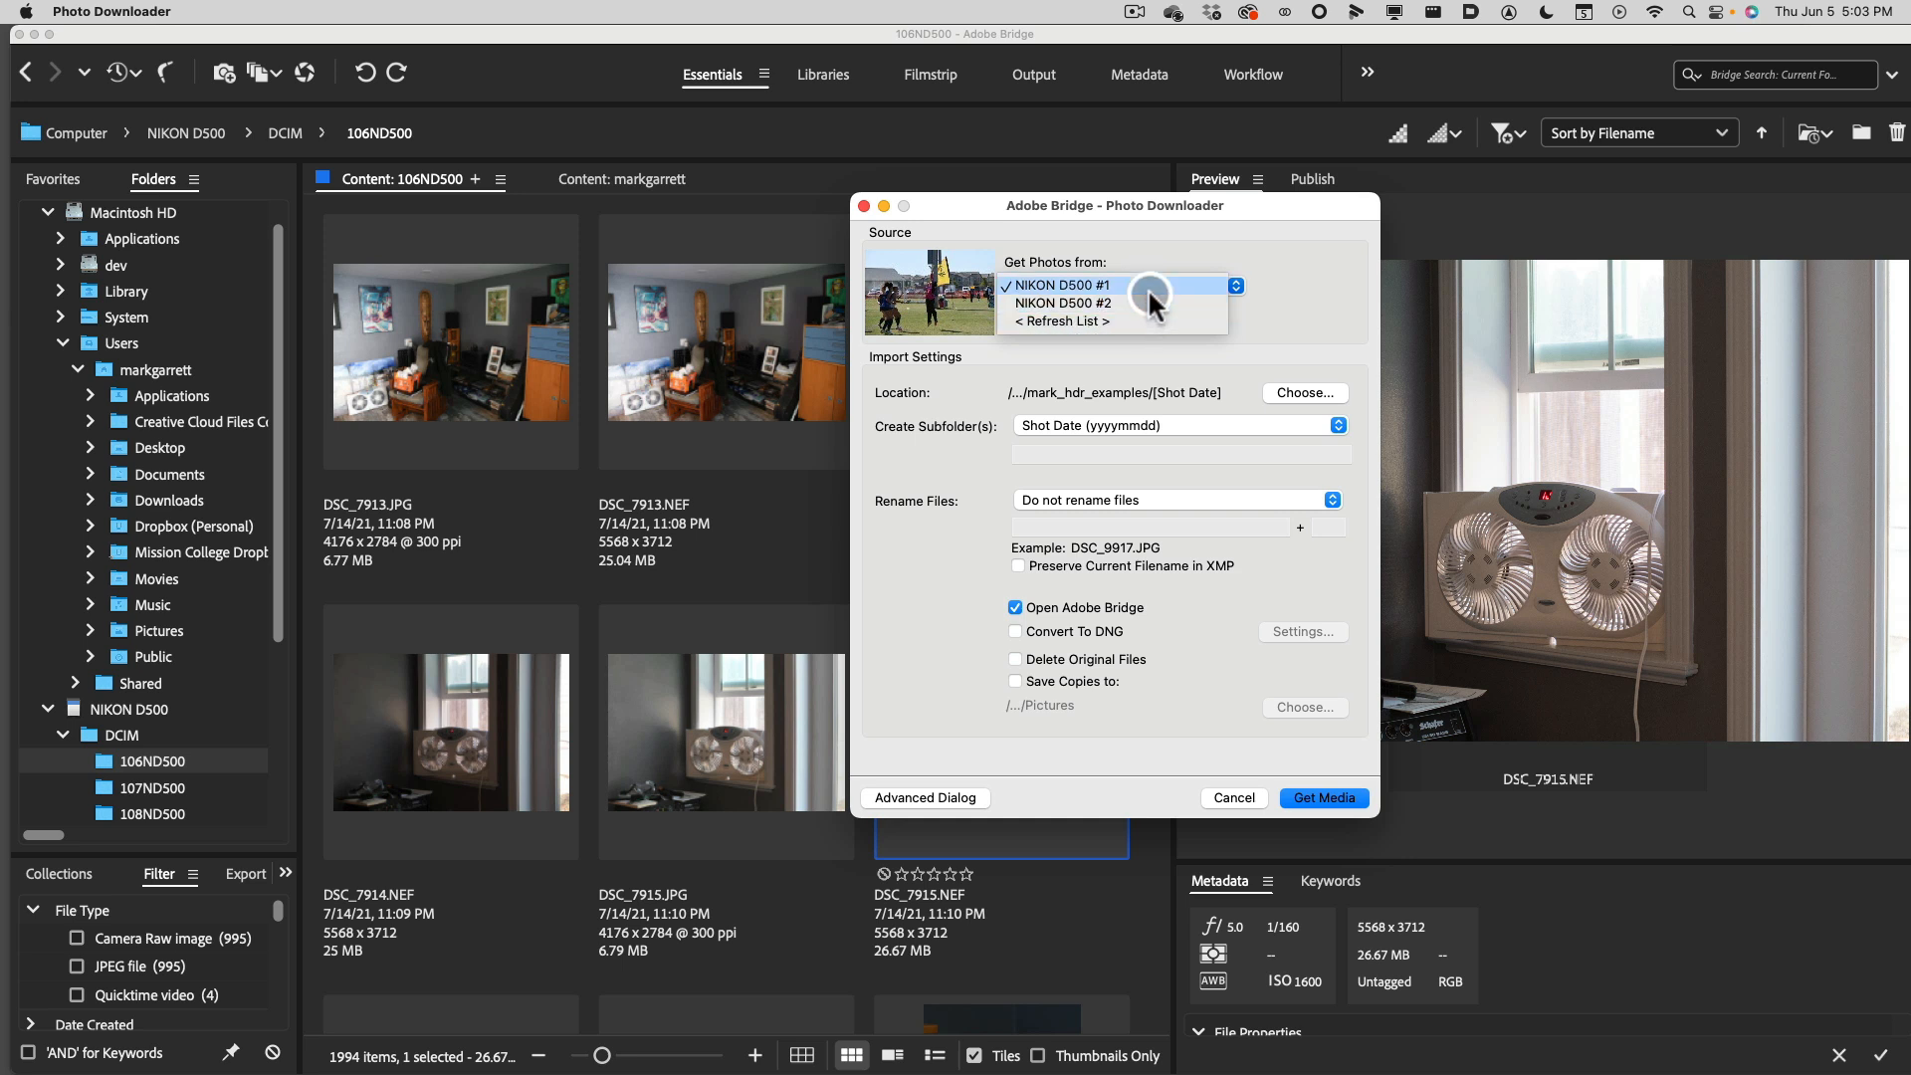
{"action": "left_click", "coordinate": [1153, 285]}
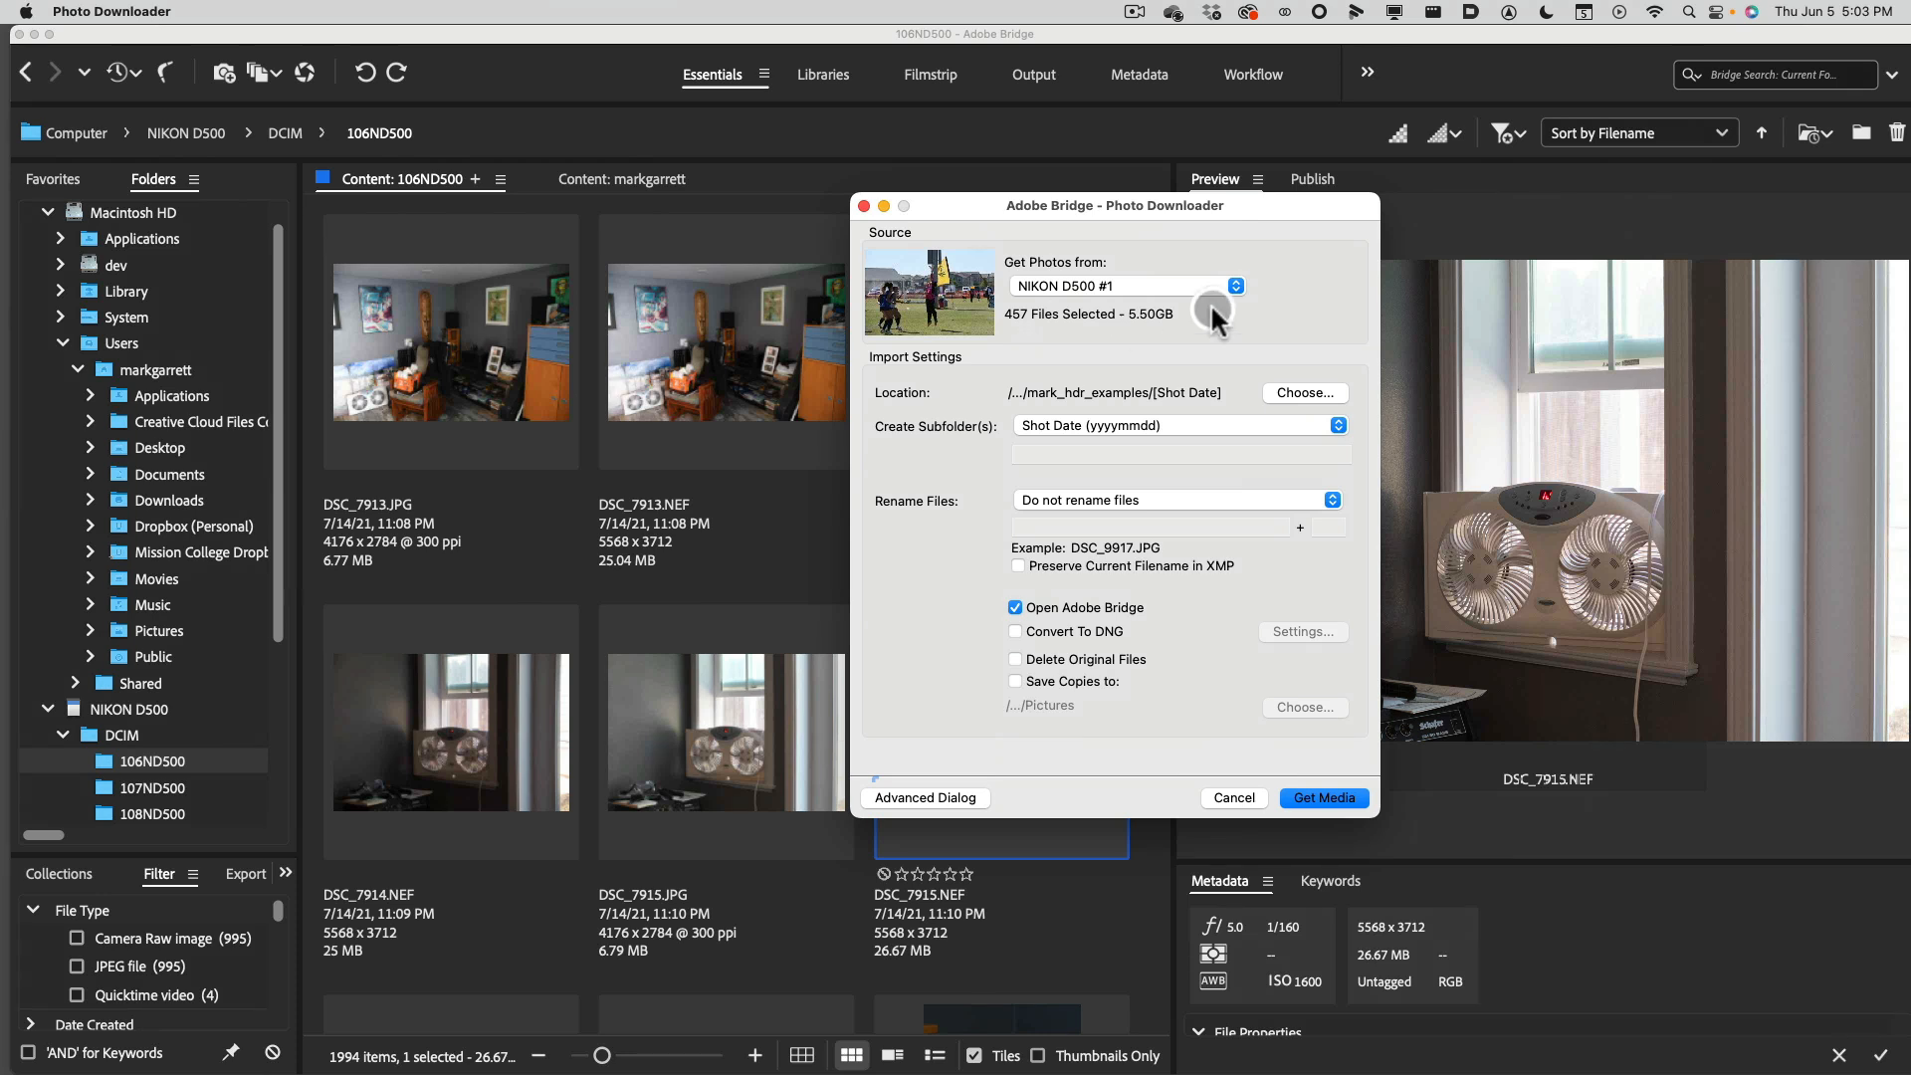
{"action": "left_click_drag", "start_coordinate": [1260, 211], "coordinate": [1255, 220]}
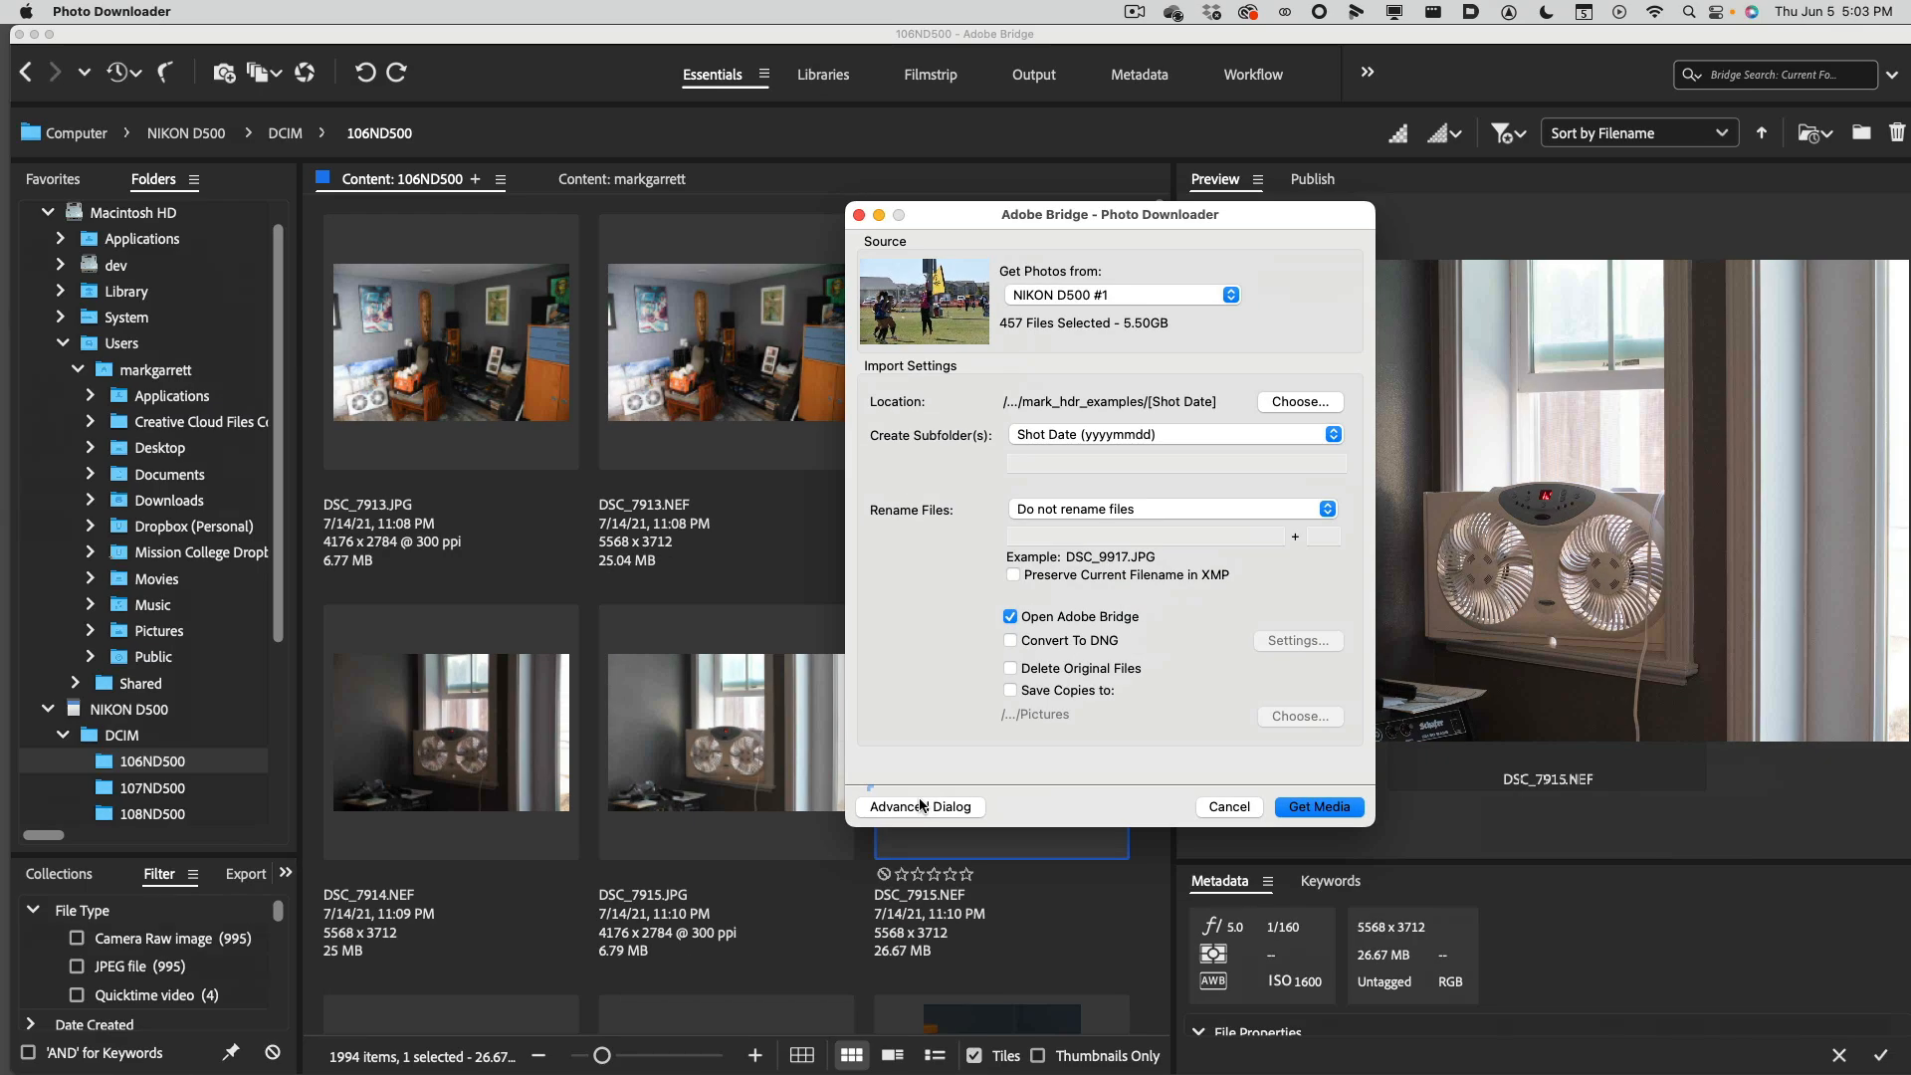
Switch Photo Downloader to the advanced dialog and browse the thumbnails of the card's photos, returning to the first ones.
{"action": "left_click", "coordinate": [920, 806]}
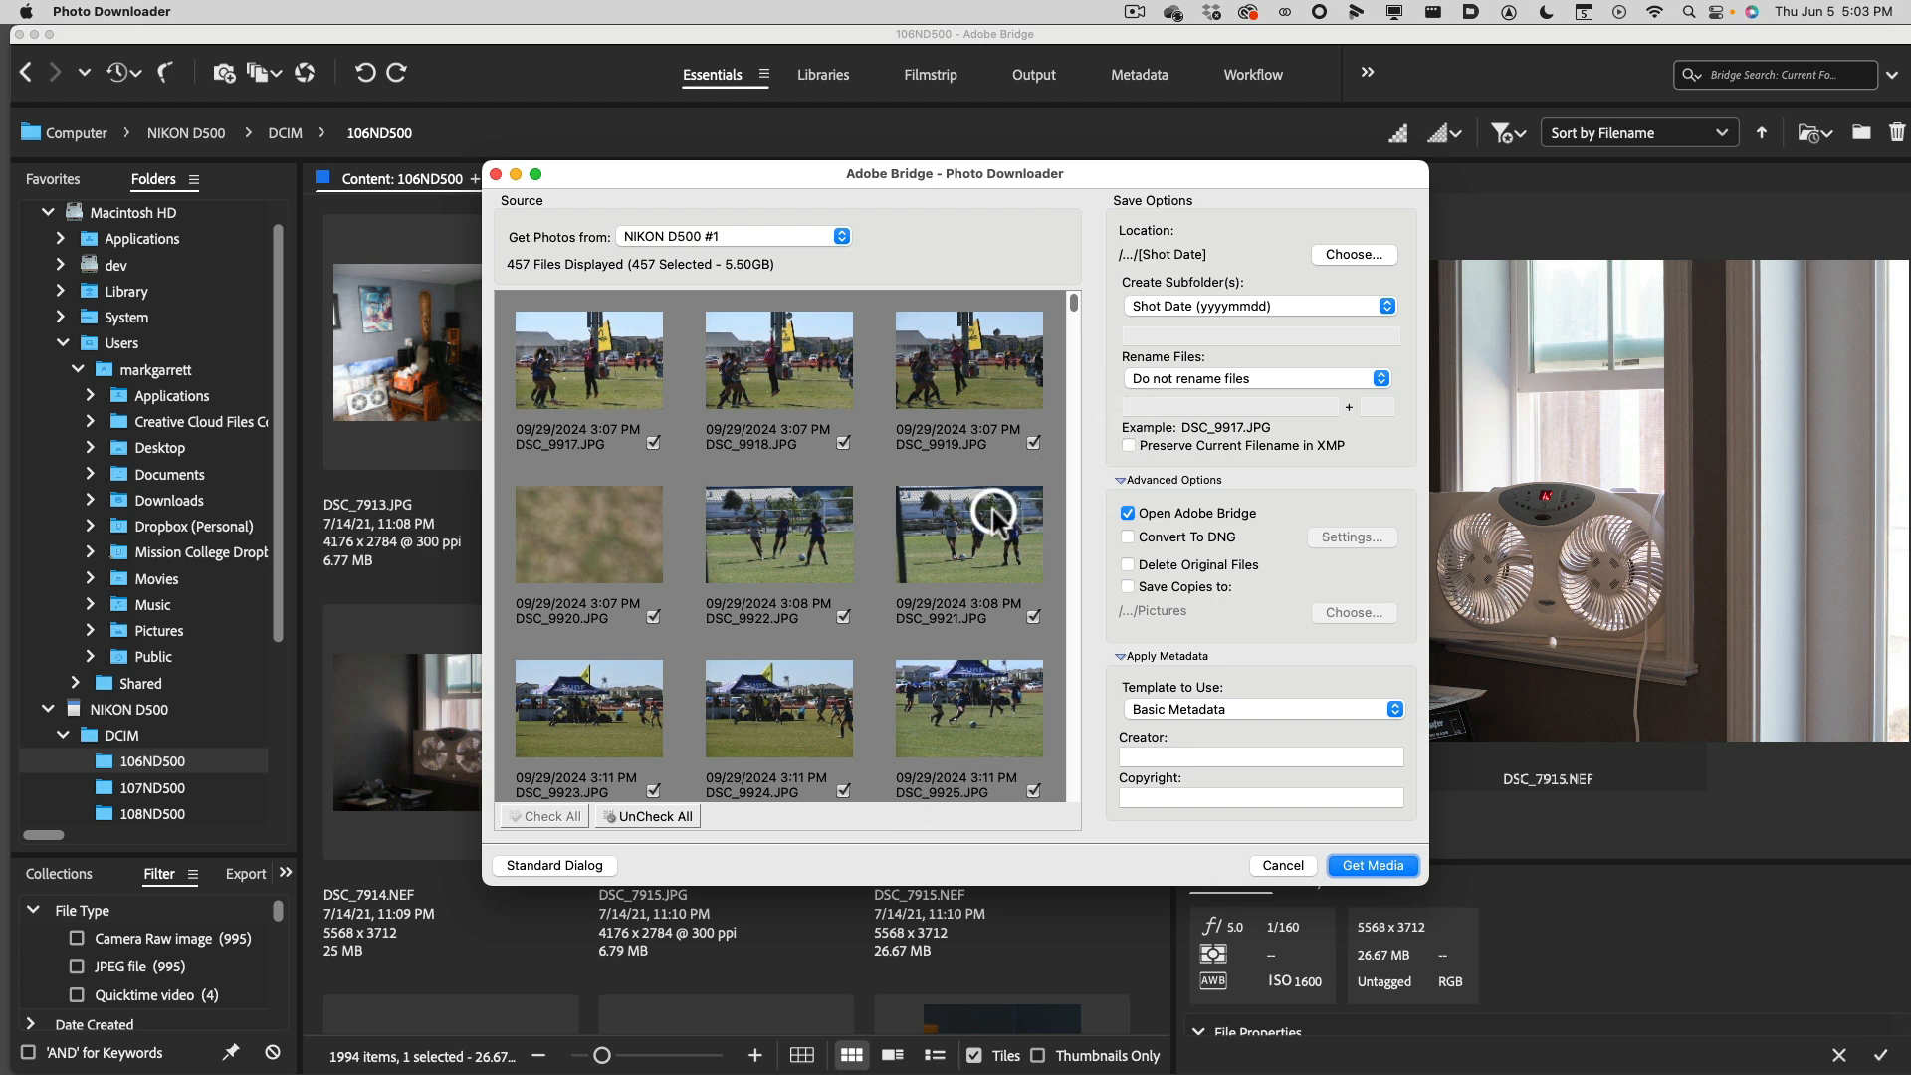
{"action": "left_click", "coordinate": [1074, 318]}
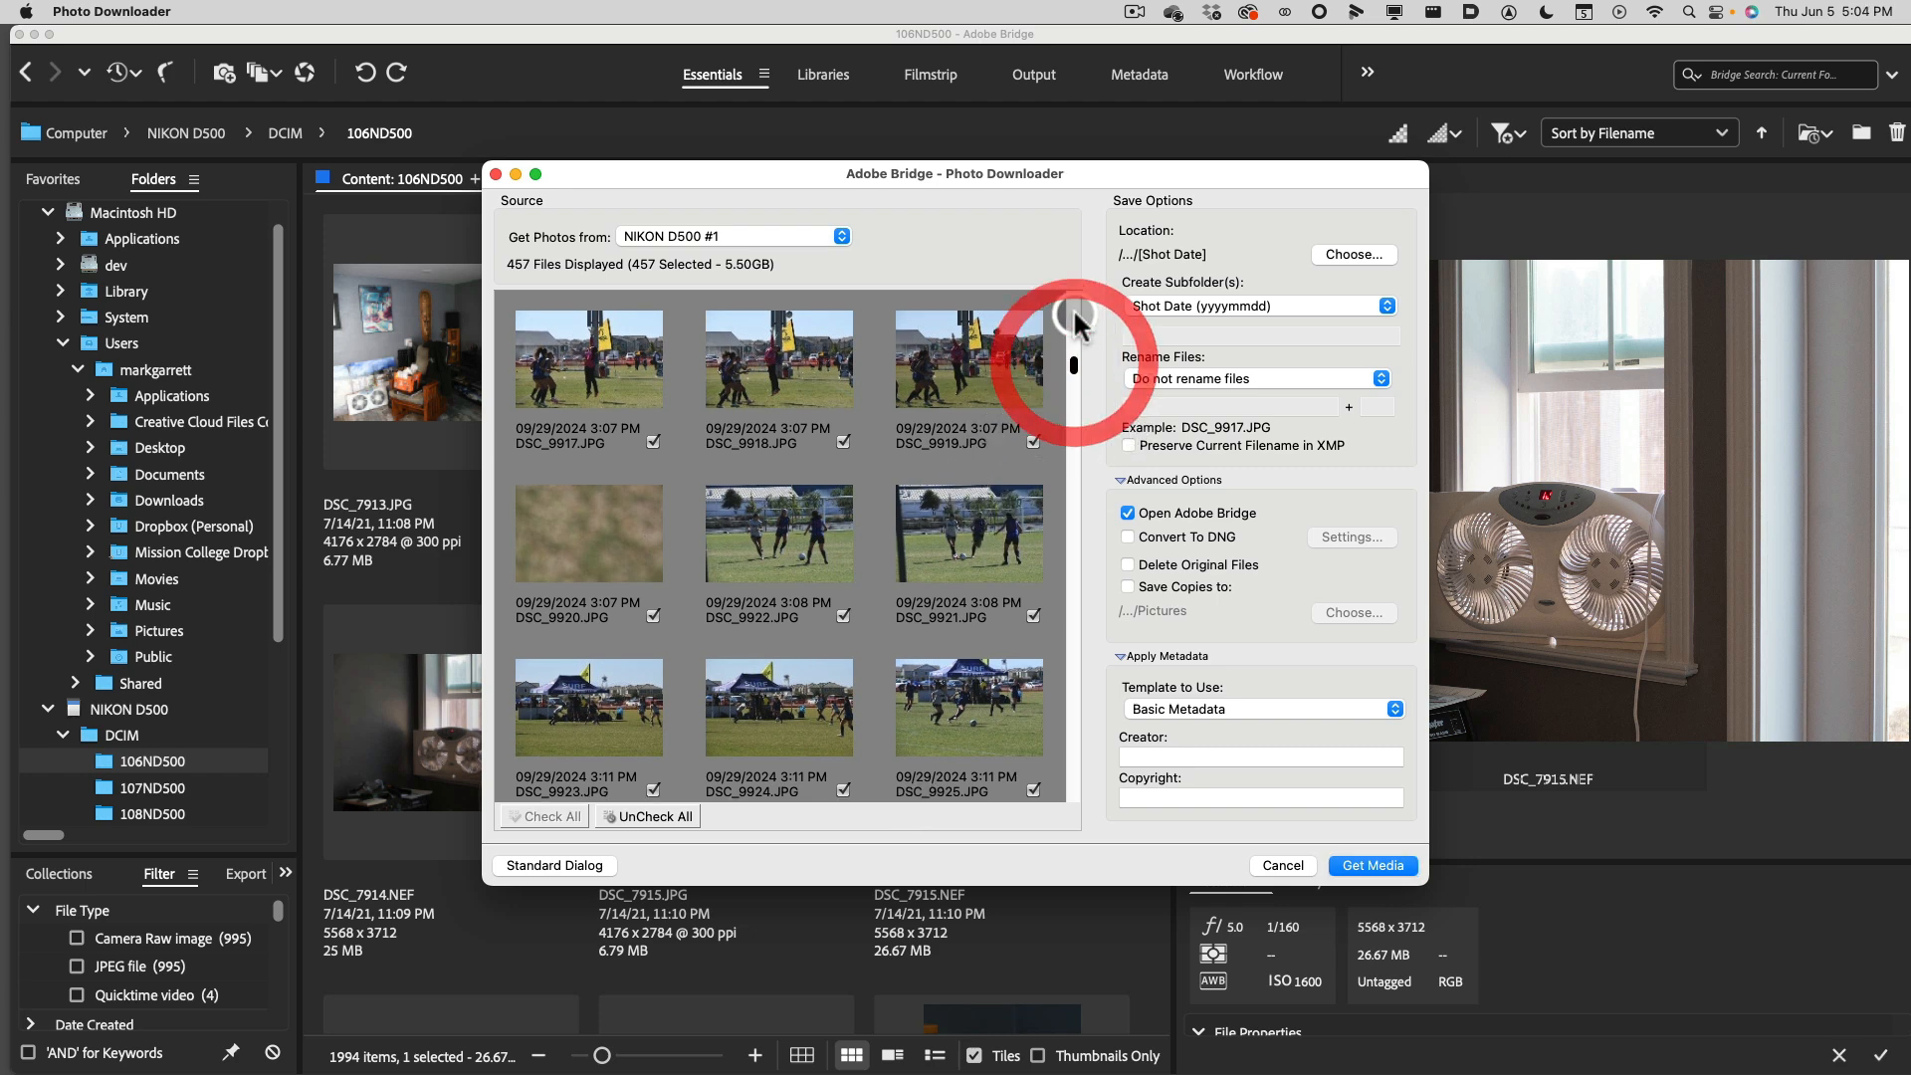
{"action": "left_click", "coordinate": [1070, 396]}
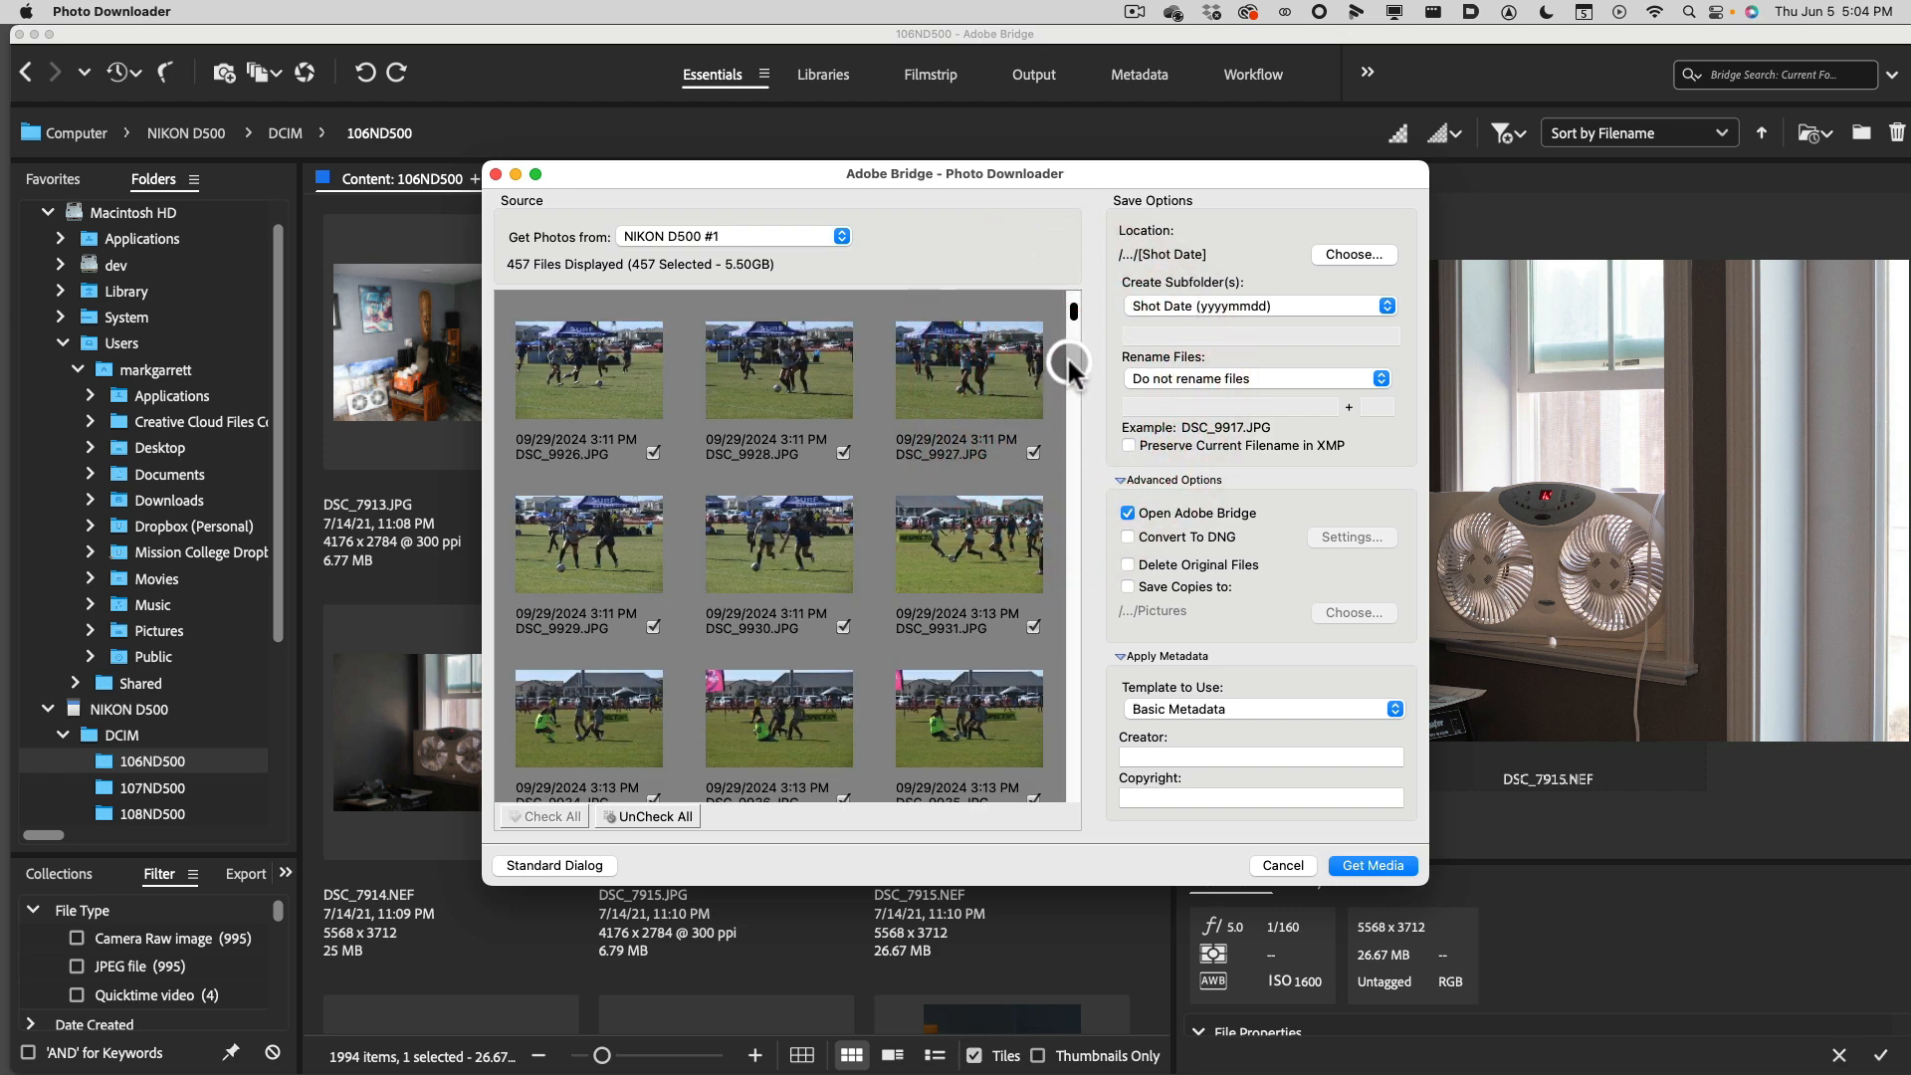
{"action": "left_click", "coordinate": [1074, 318]}
{"action": "scroll", "coordinate": [1072, 296], "scroll_direction": "down", "scroll_amount": 1}
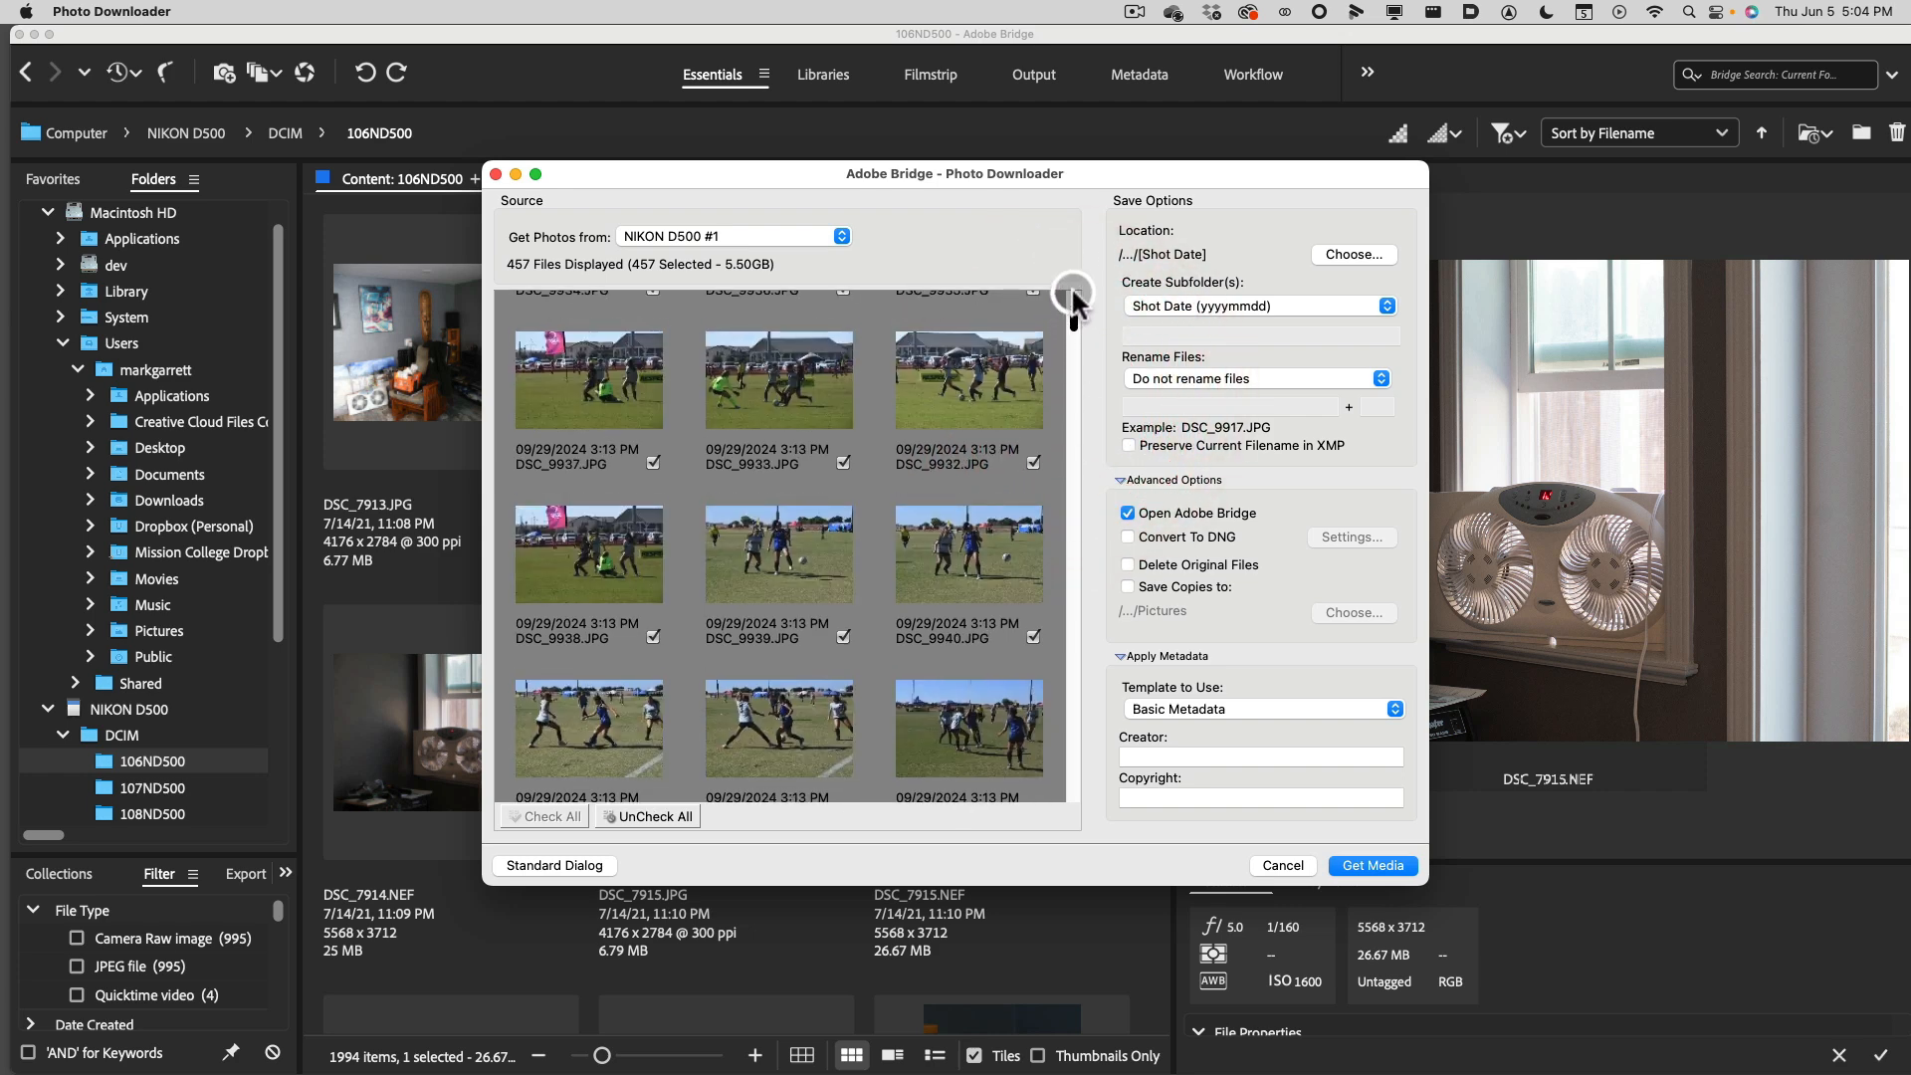
{"action": "scroll", "coordinate": [1073, 299], "scroll_direction": "up", "scroll_amount": 2}
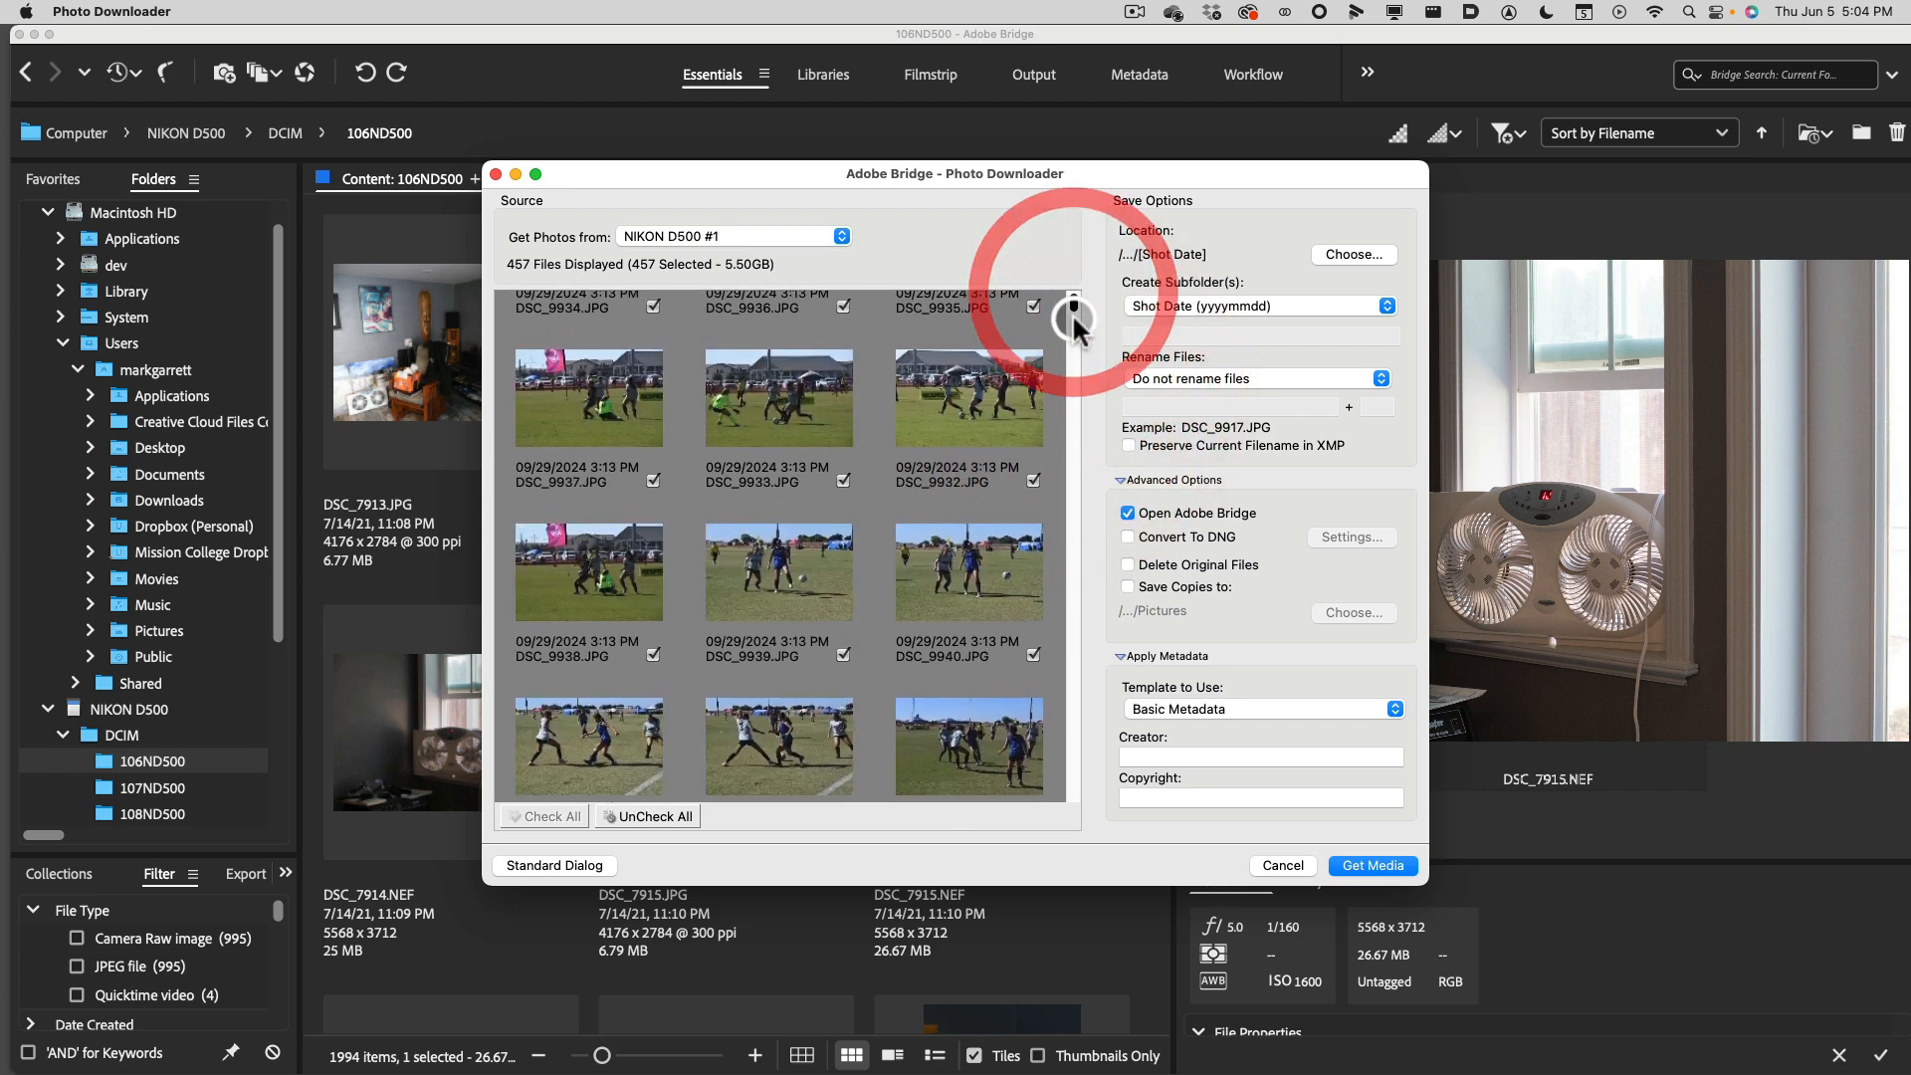
{"action": "left_click", "coordinate": [1074, 303]}
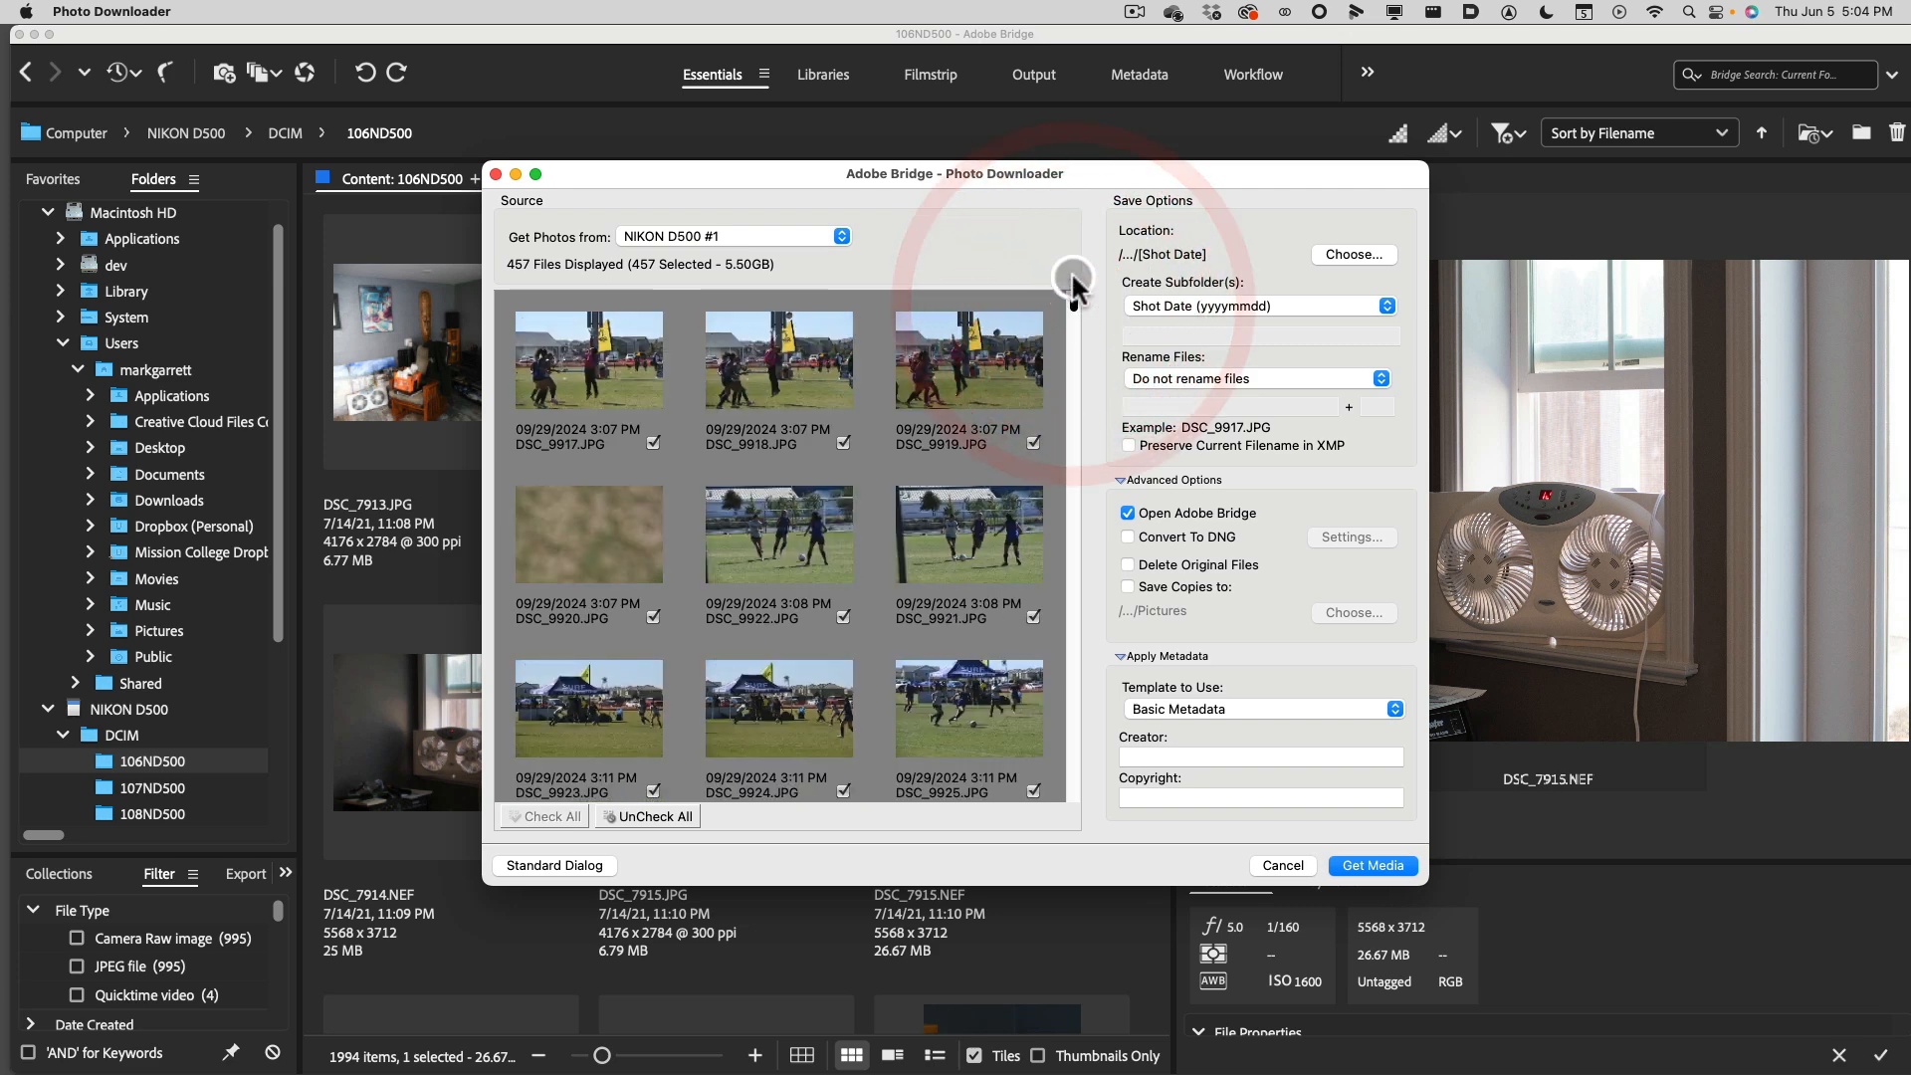
{"action": "left_click", "coordinate": [1073, 287]}
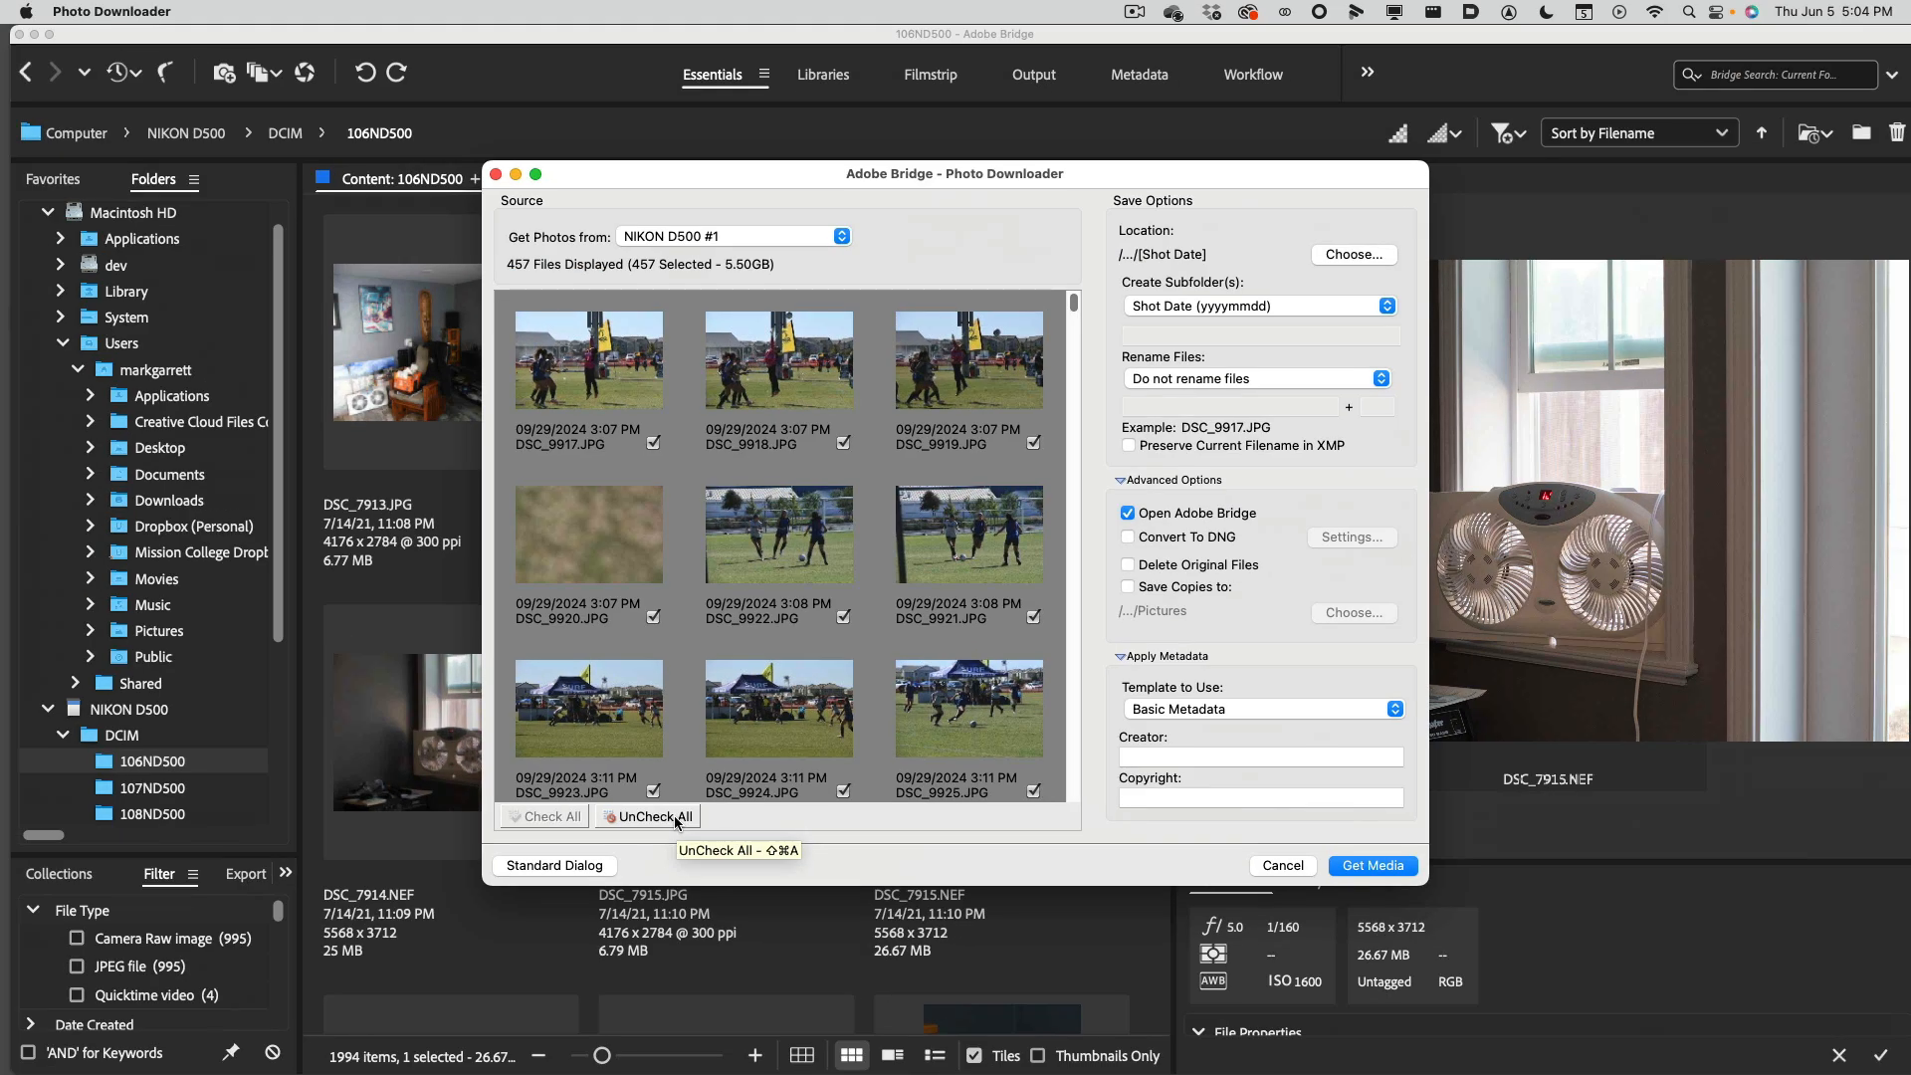
Uncheck all the photos and highlight DSC_9918.JPG, DSC_9921.JPG, DSC_9922.JPG and DSC_9924.JPG as a non-adjacent selection.
{"action": "left_click", "coordinate": [675, 818]}
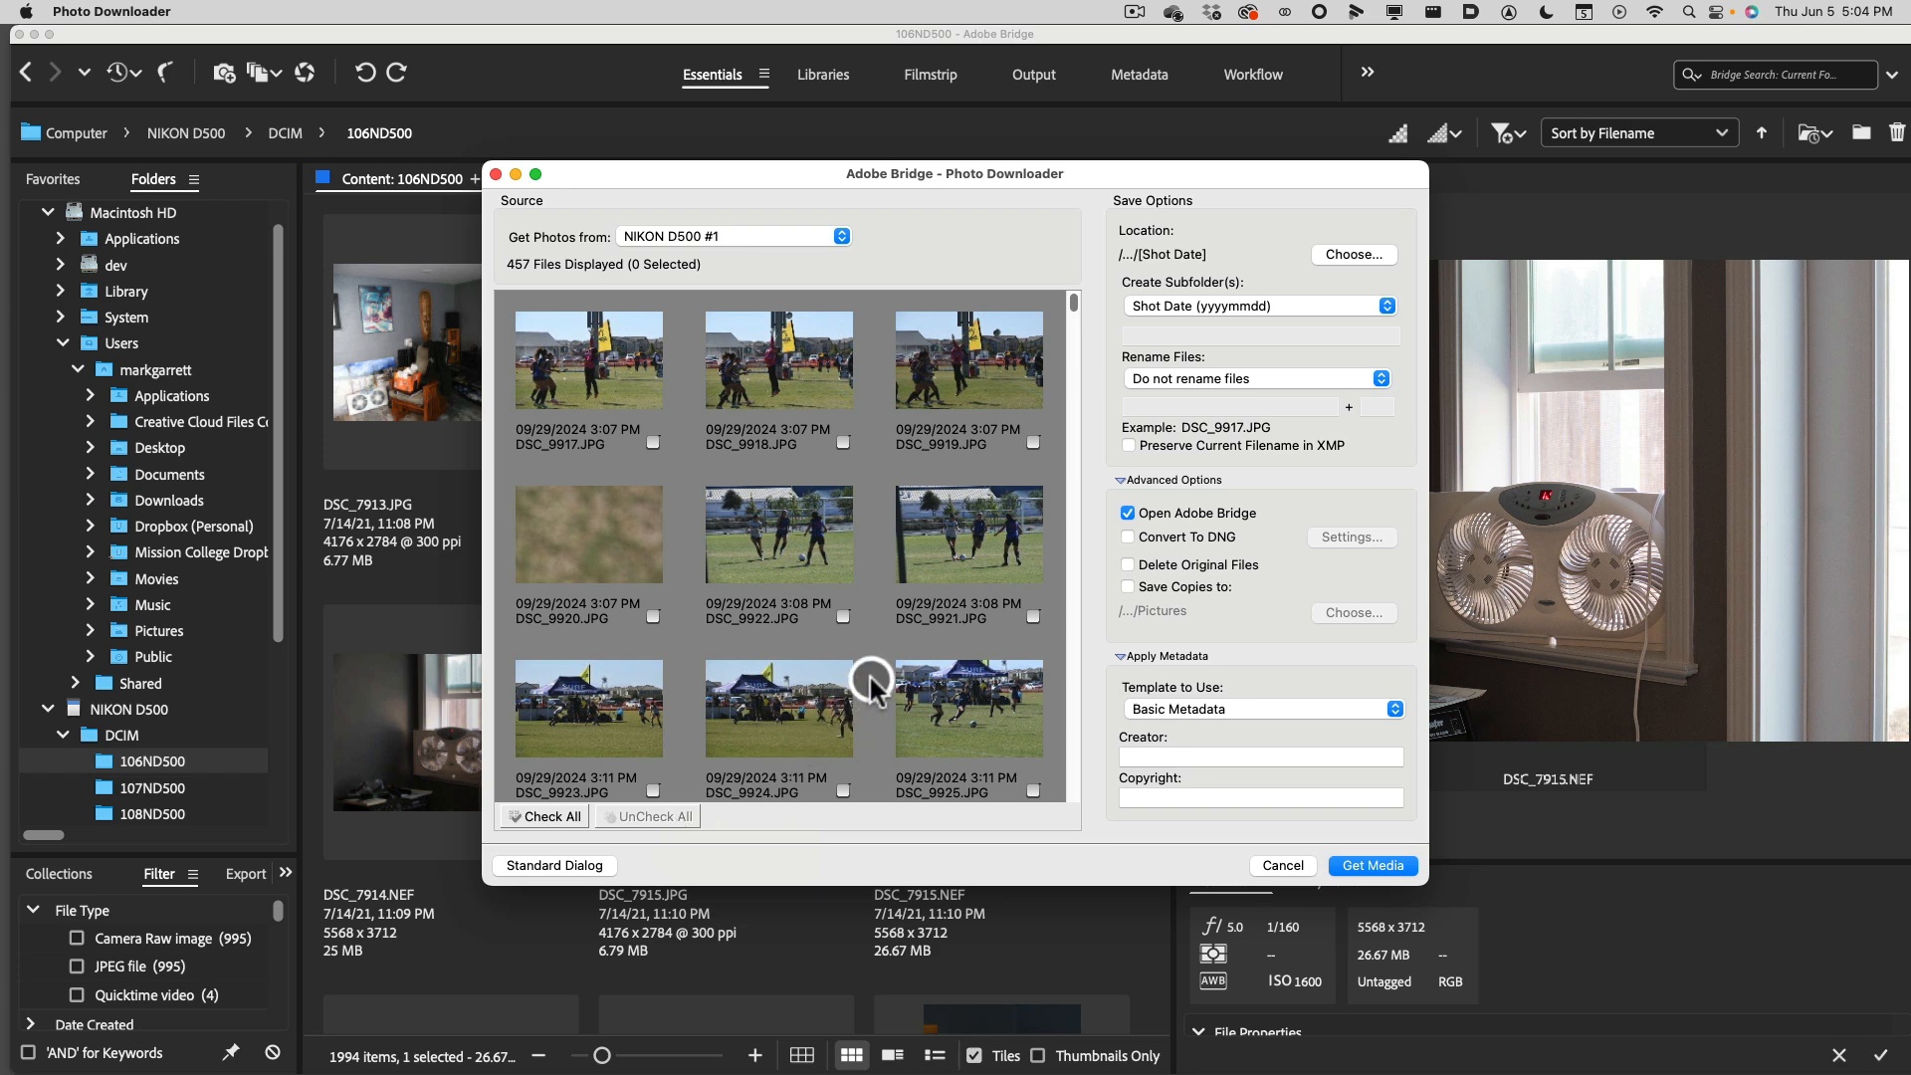
{"action": "left_click", "coordinate": [787, 384]}
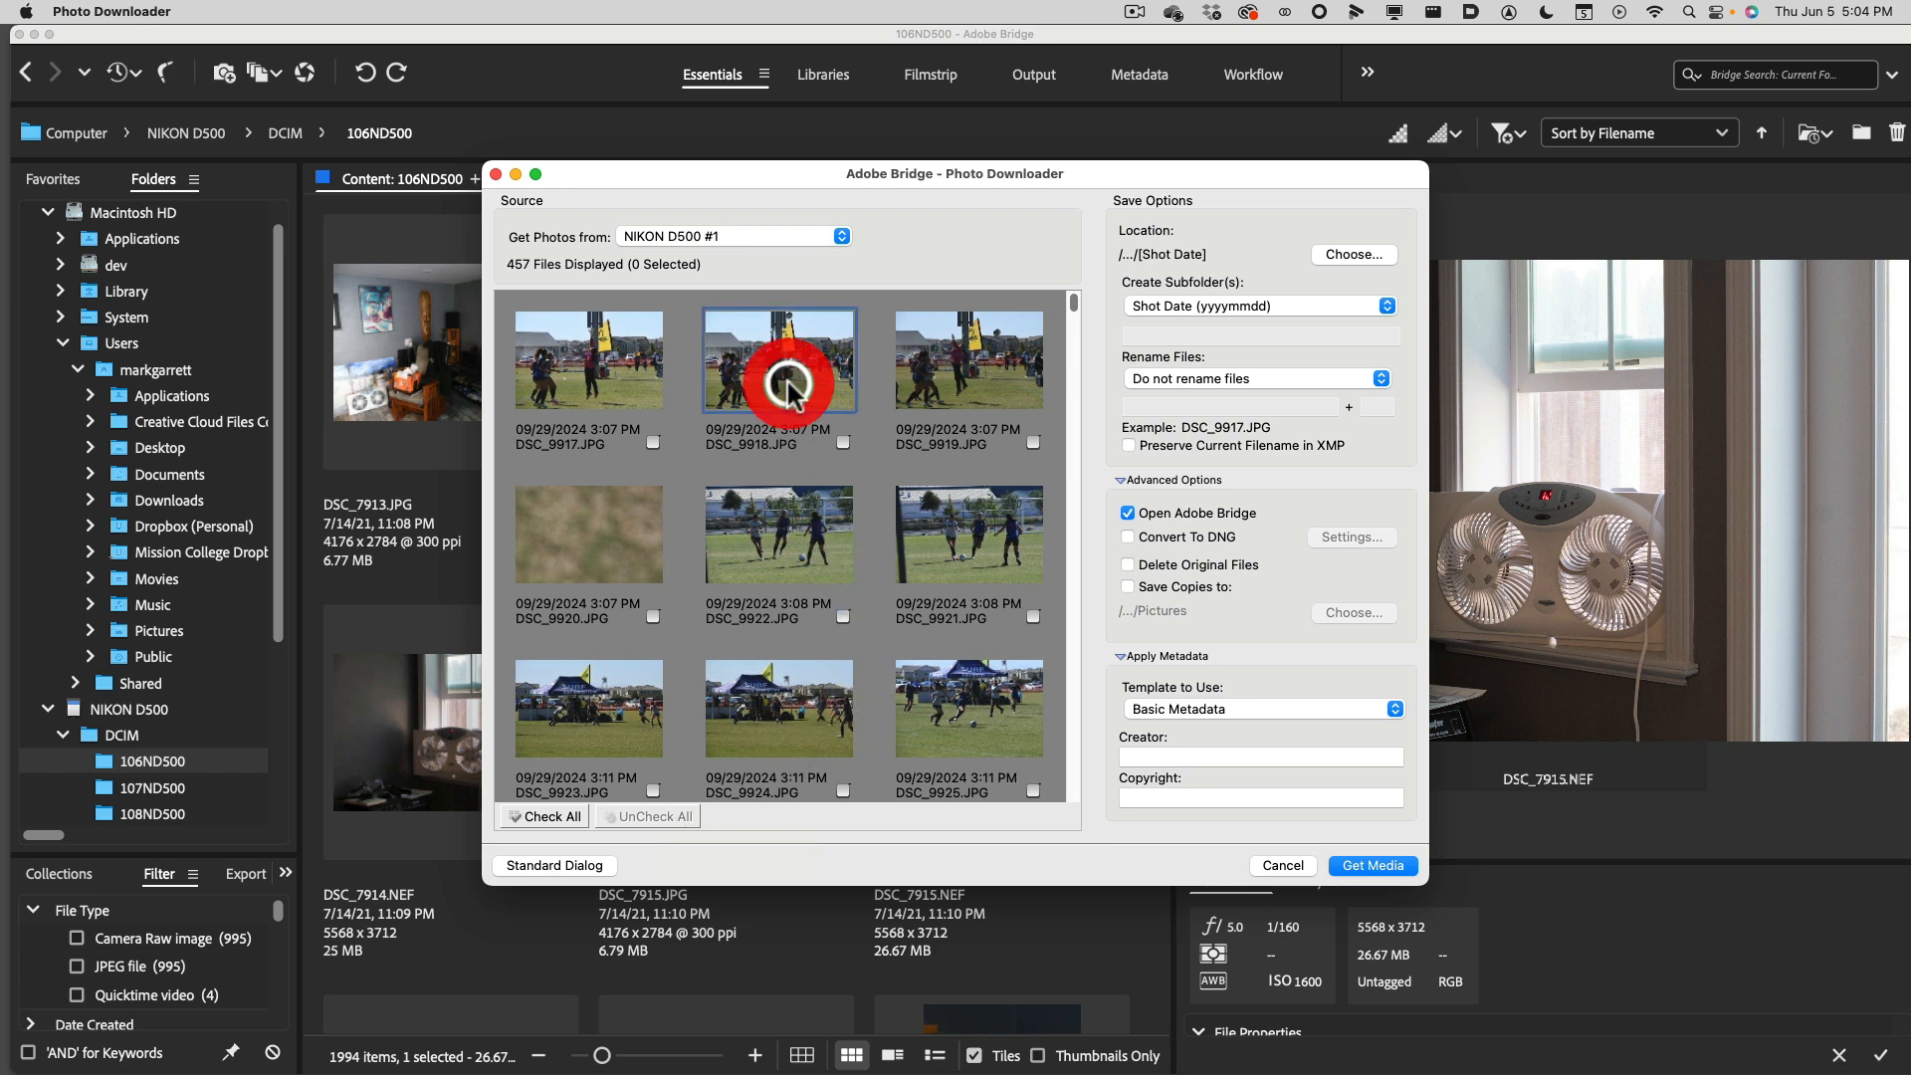
{"action": "left_click", "coordinate": [960, 542], "text": "super"}
{"action": "left_click", "coordinate": [791, 552], "text": "super"}
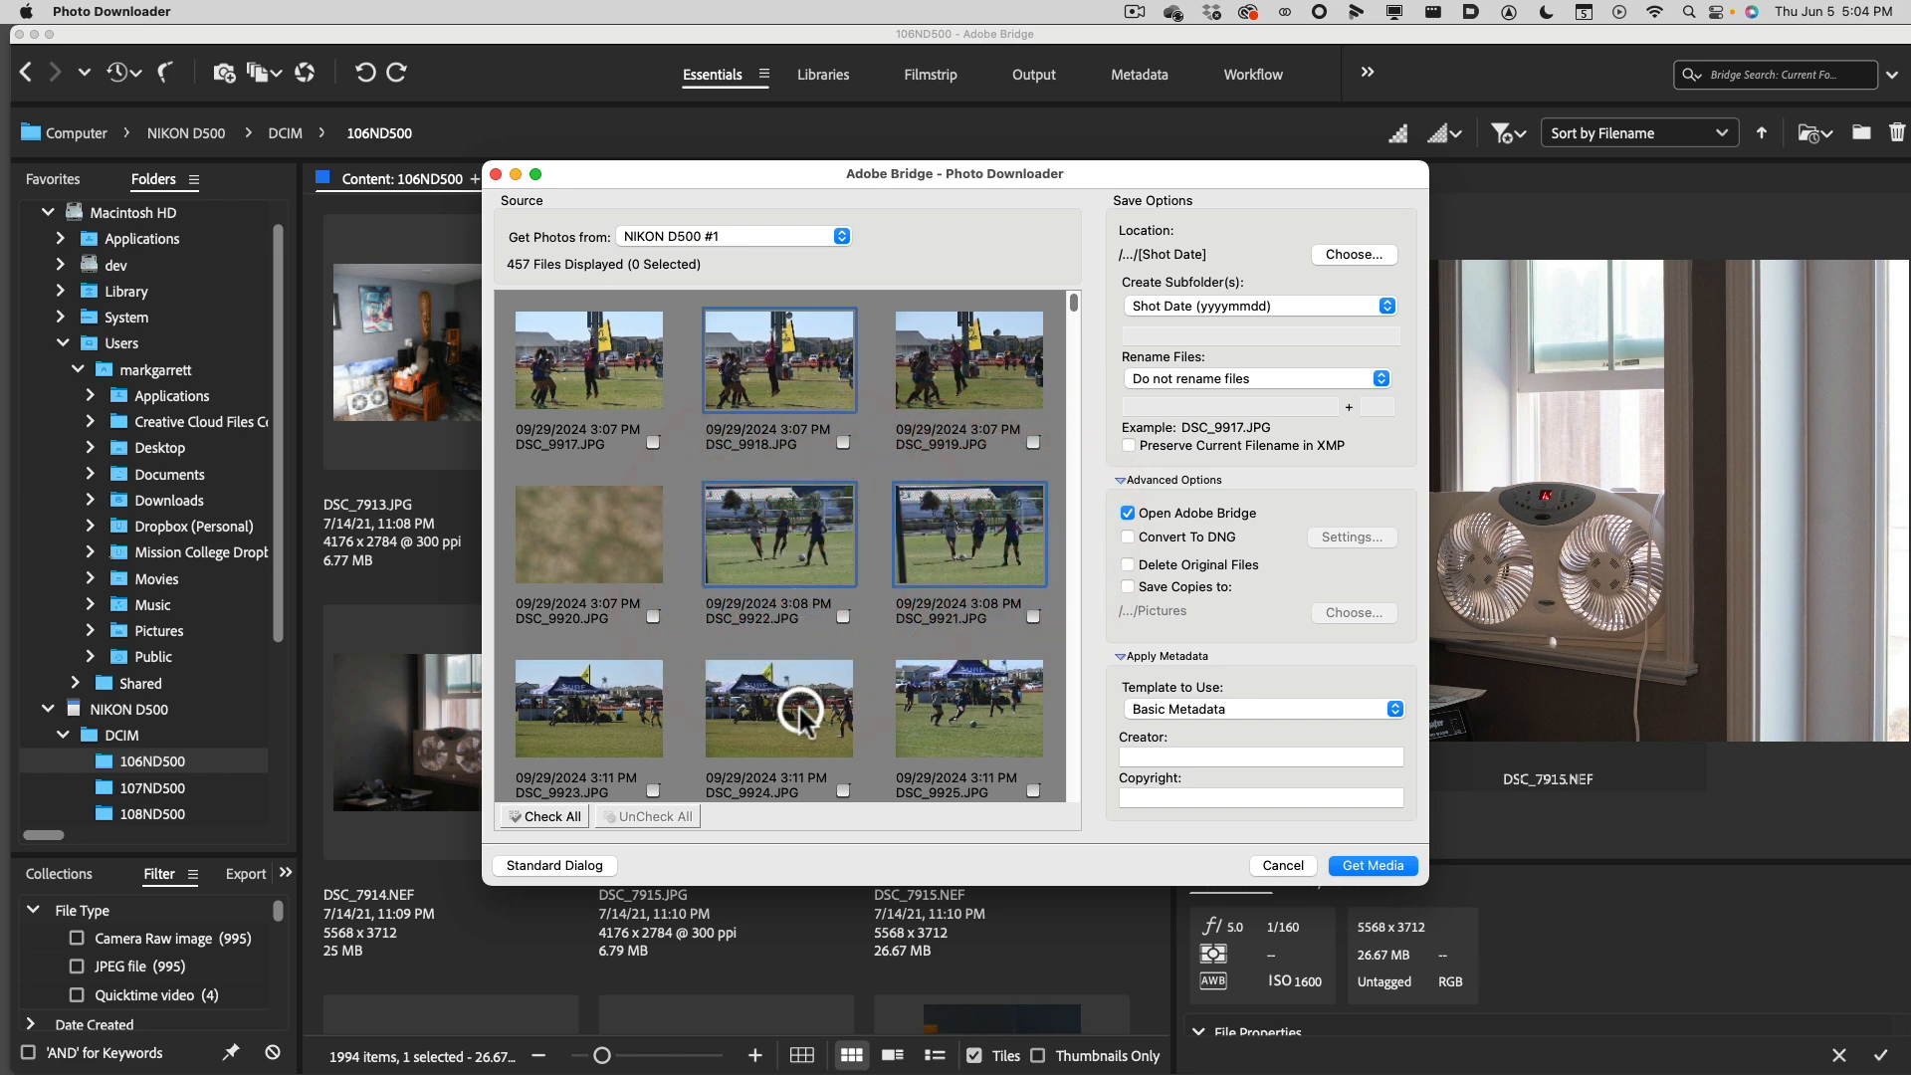
{"action": "left_click", "coordinate": [799, 712], "text": "super"}
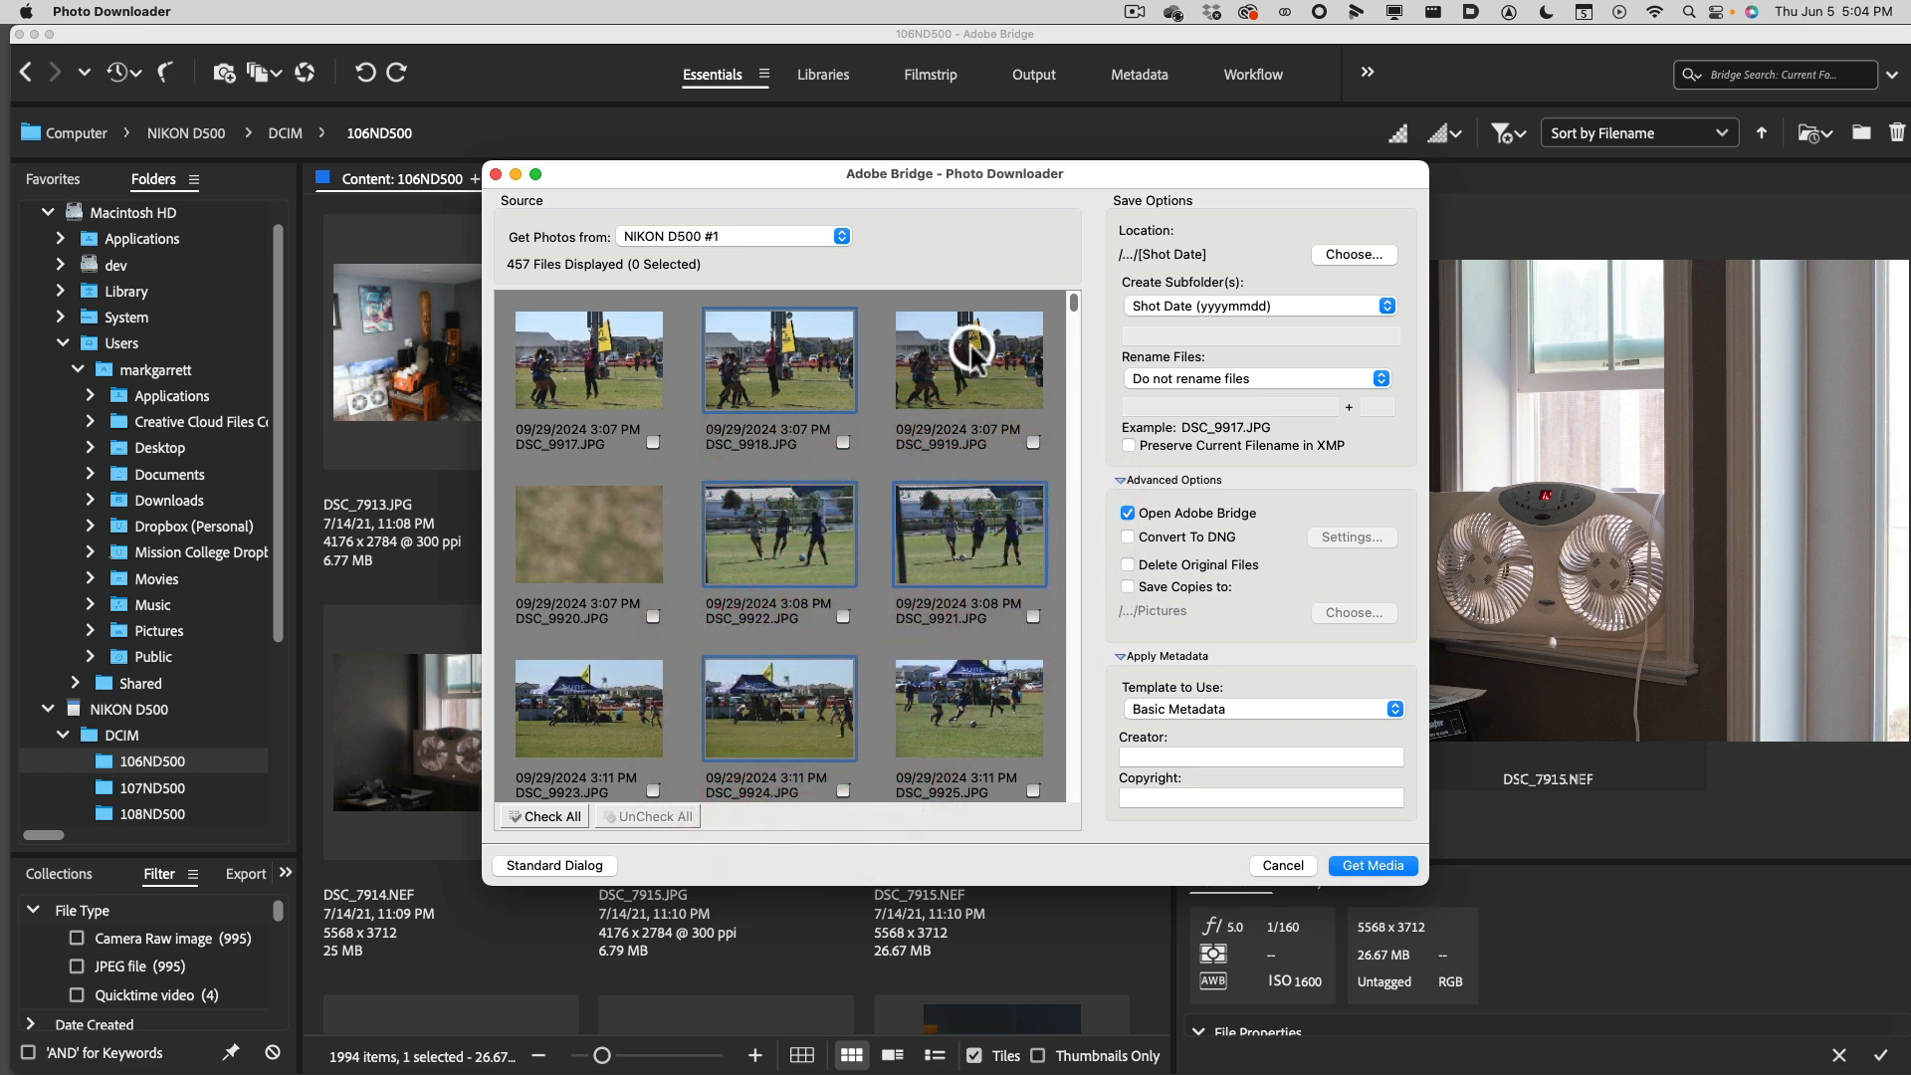
Highlight DSC_9918.JPG, DSC_9921.JPG, DSC_9924.JPG and DSC_9923.JPG instead, and reduce the selection to DSC_9918.JPG.
{"action": "left_click", "coordinate": [973, 398]}
{"action": "left_click", "coordinate": [796, 378]}
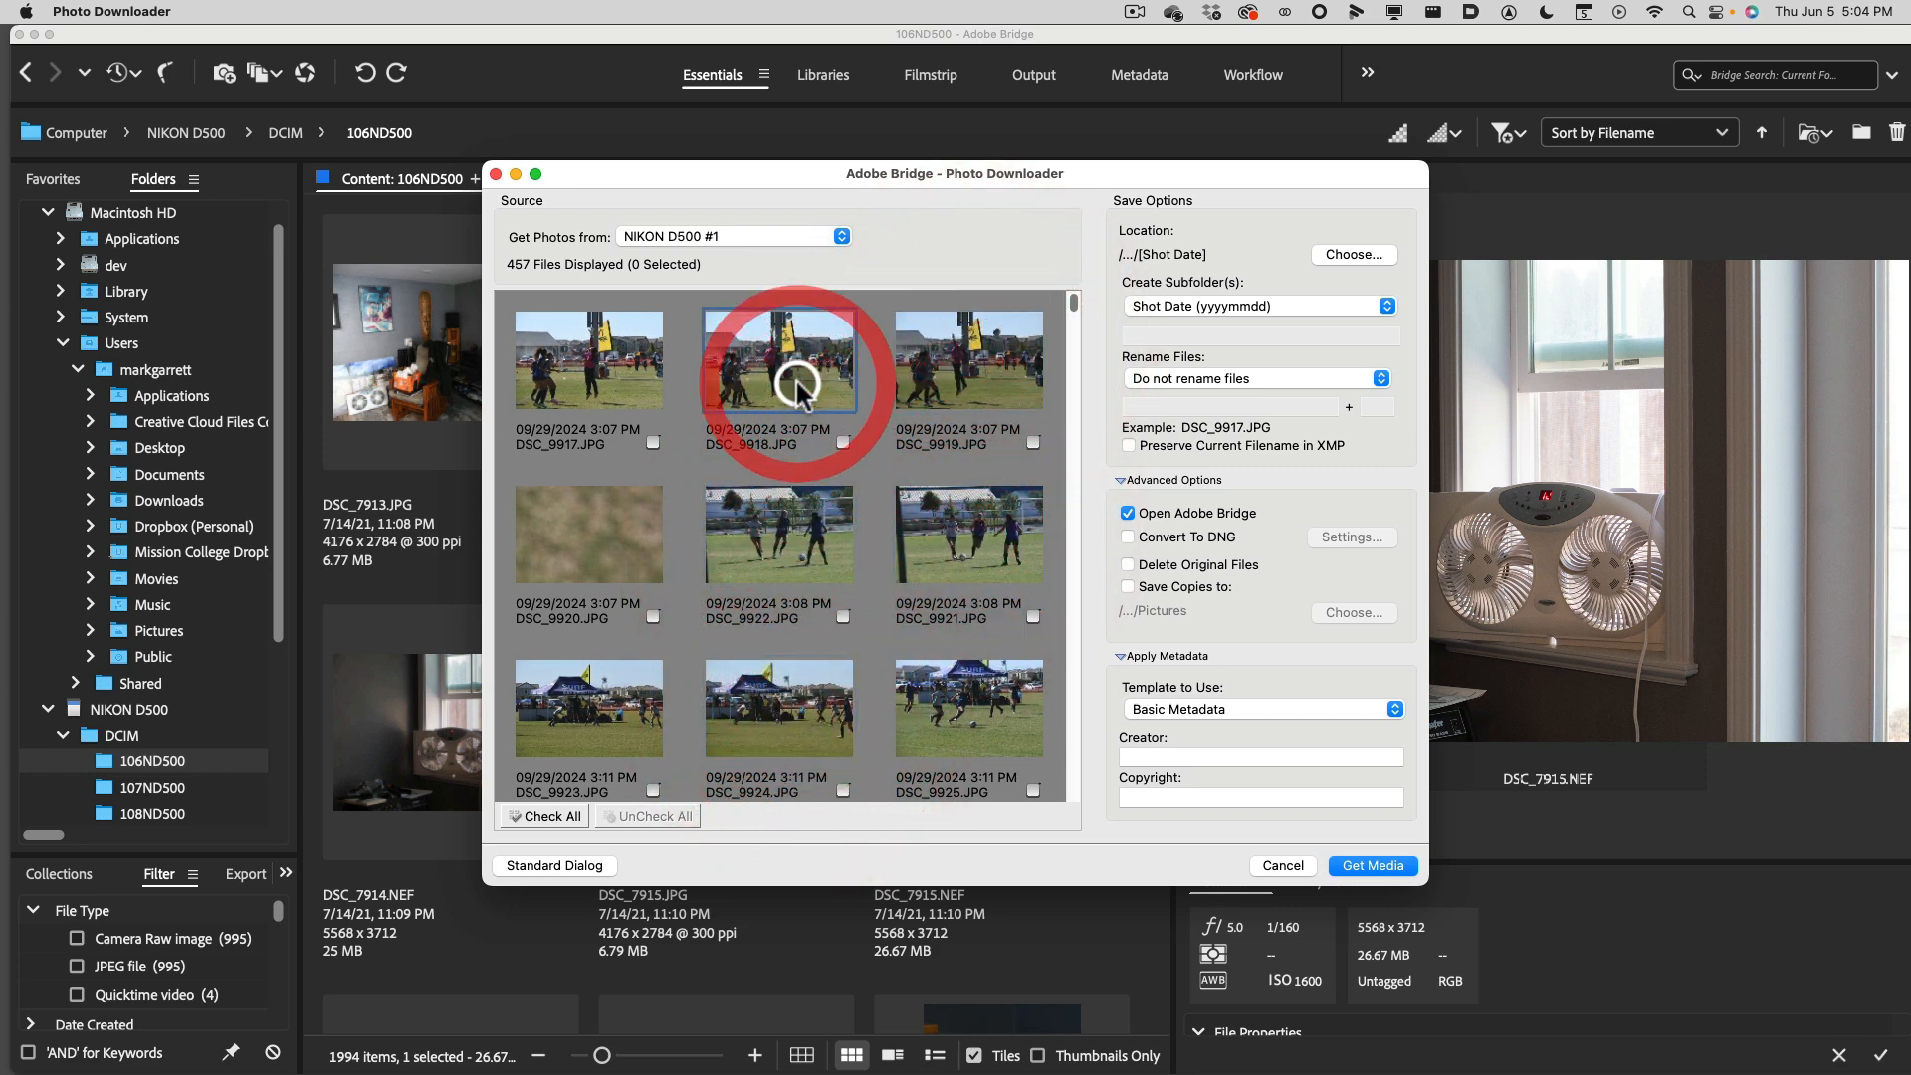
{"action": "left_click", "coordinate": [936, 505], "text": "super"}
{"action": "left_click", "coordinate": [737, 732], "text": "super"}
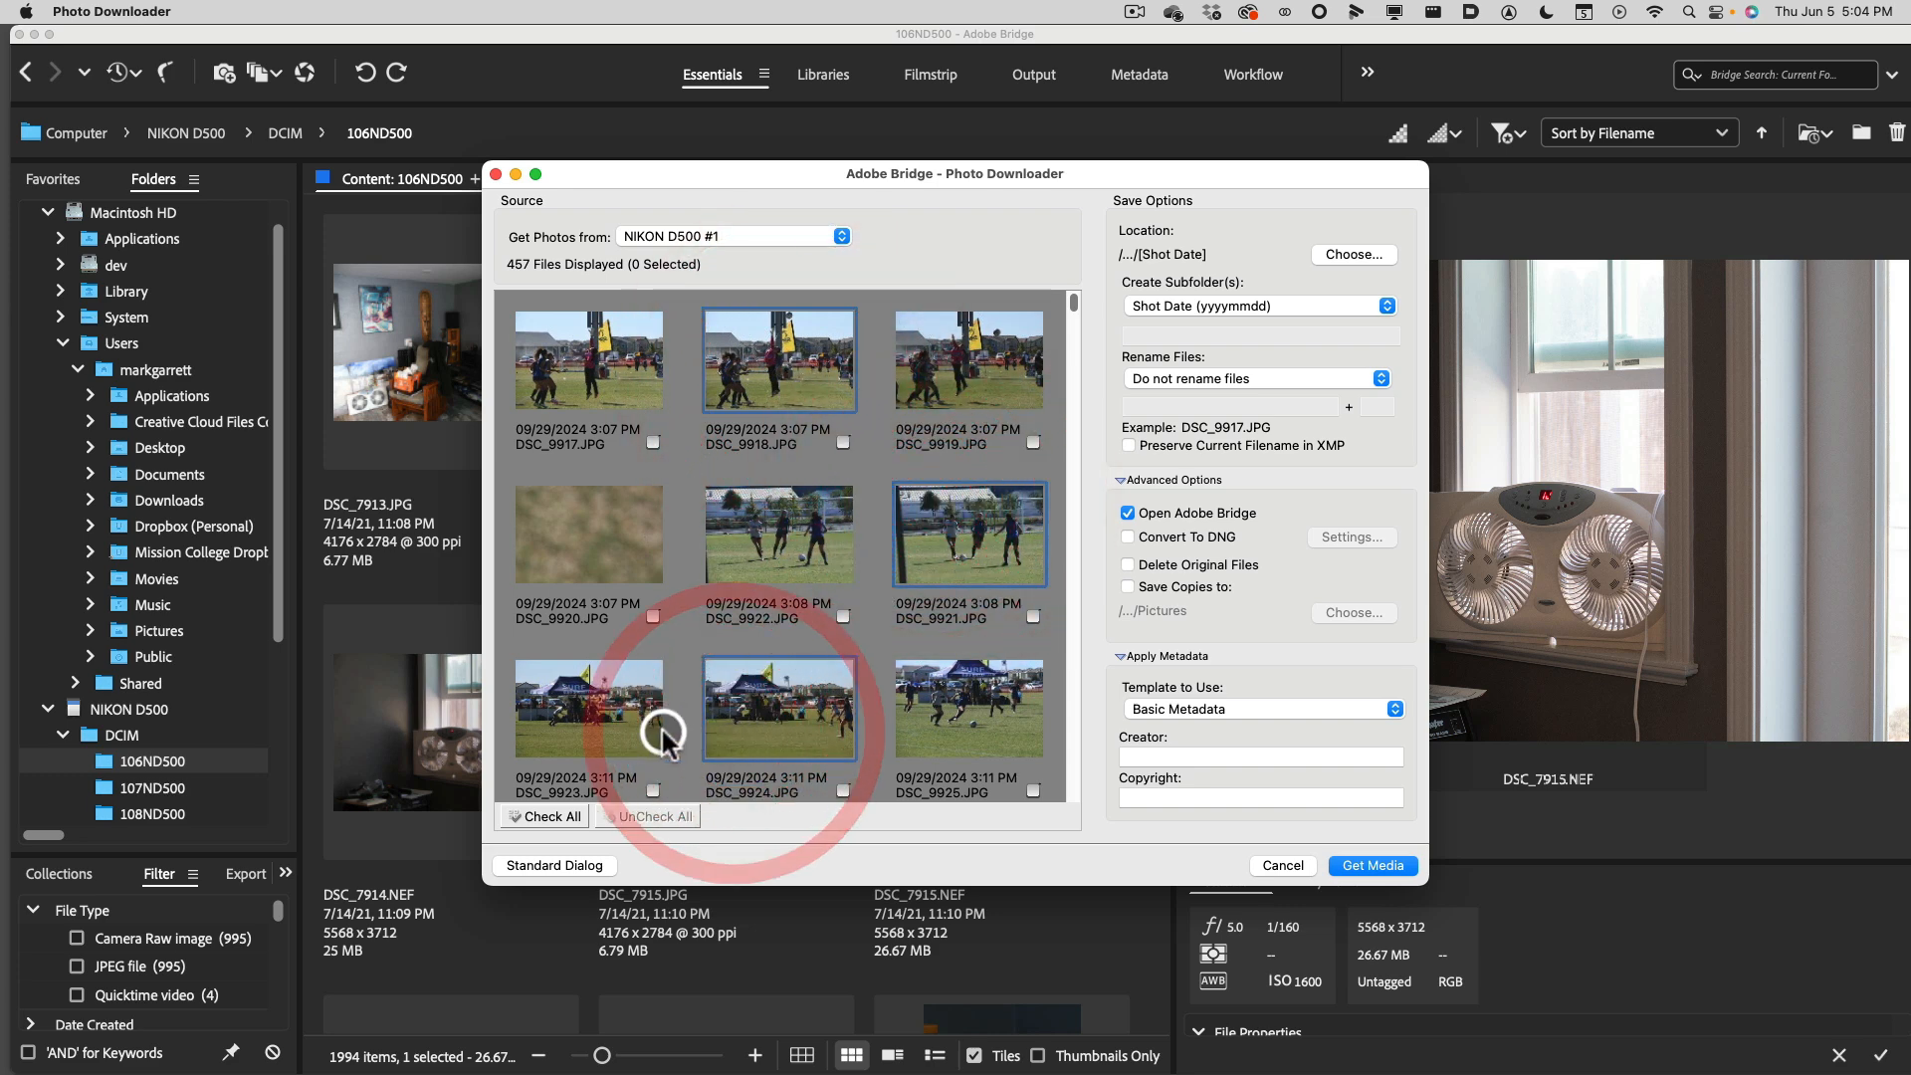
{"action": "left_click", "coordinate": [602, 736], "text": "super"}
{"action": "left_click", "coordinate": [736, 398]}
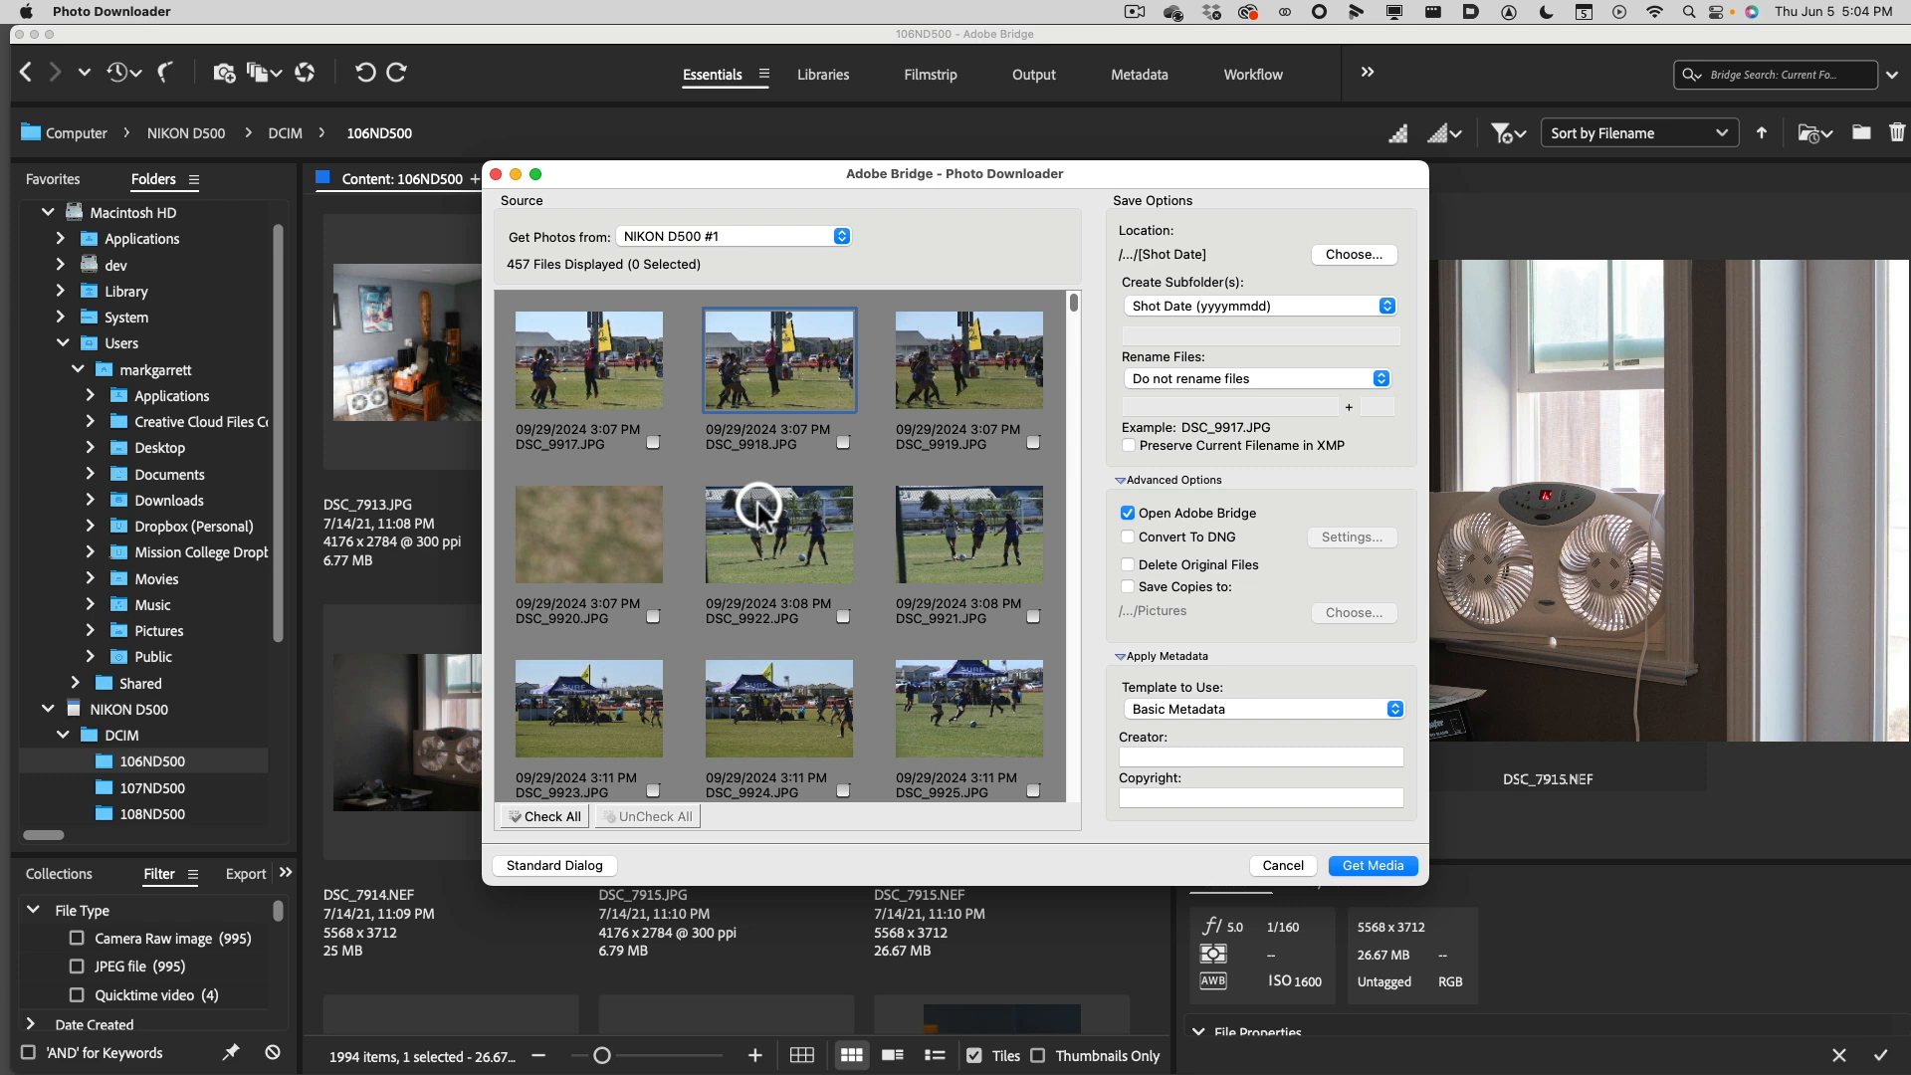
Highlight the continuous range of photos from DSC_9924.JPG through DSC_9931.JPG.
{"action": "scroll", "coordinate": [761, 507], "scroll_direction": "down", "scroll_amount": 4}
{"action": "left_click", "coordinate": [766, 358]}
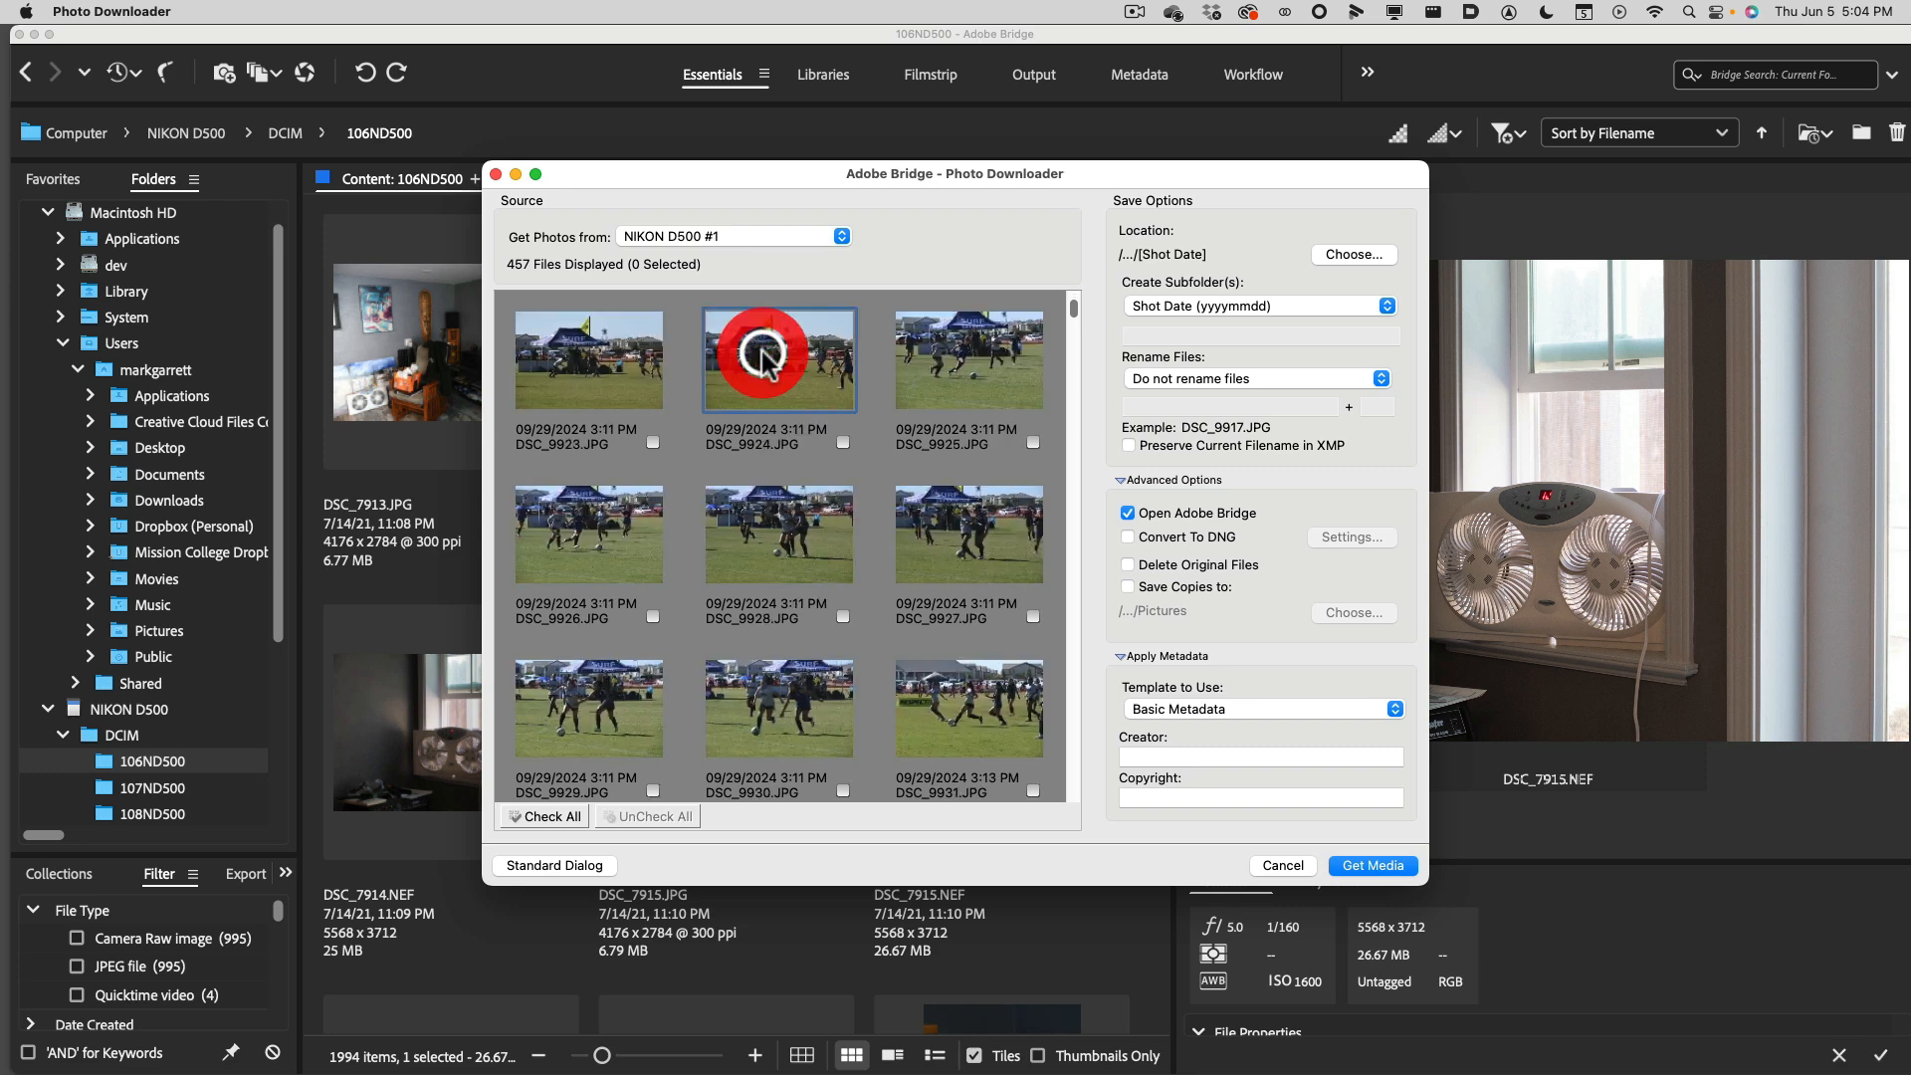
{"action": "left_click", "coordinate": [954, 705]}
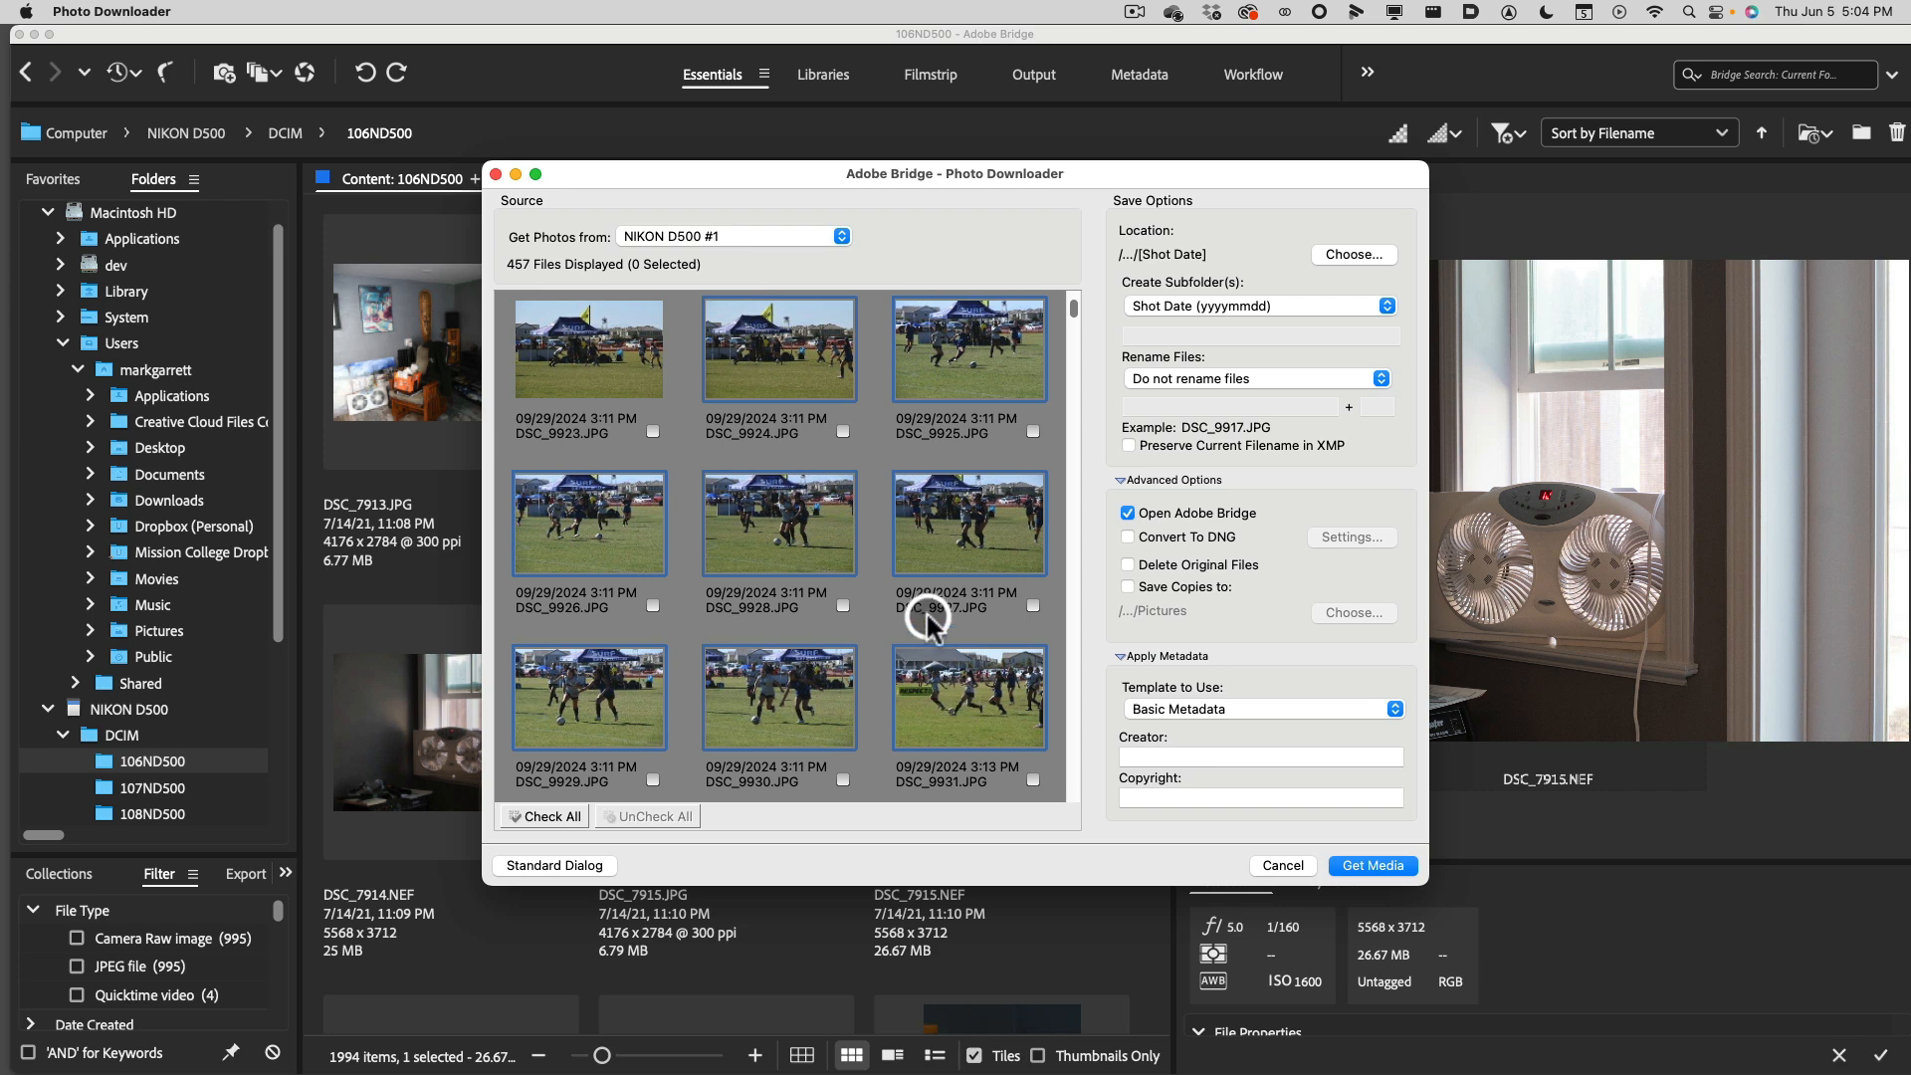
{"action": "scroll", "coordinate": [928, 621], "scroll_direction": "up", "scroll_amount": 2}
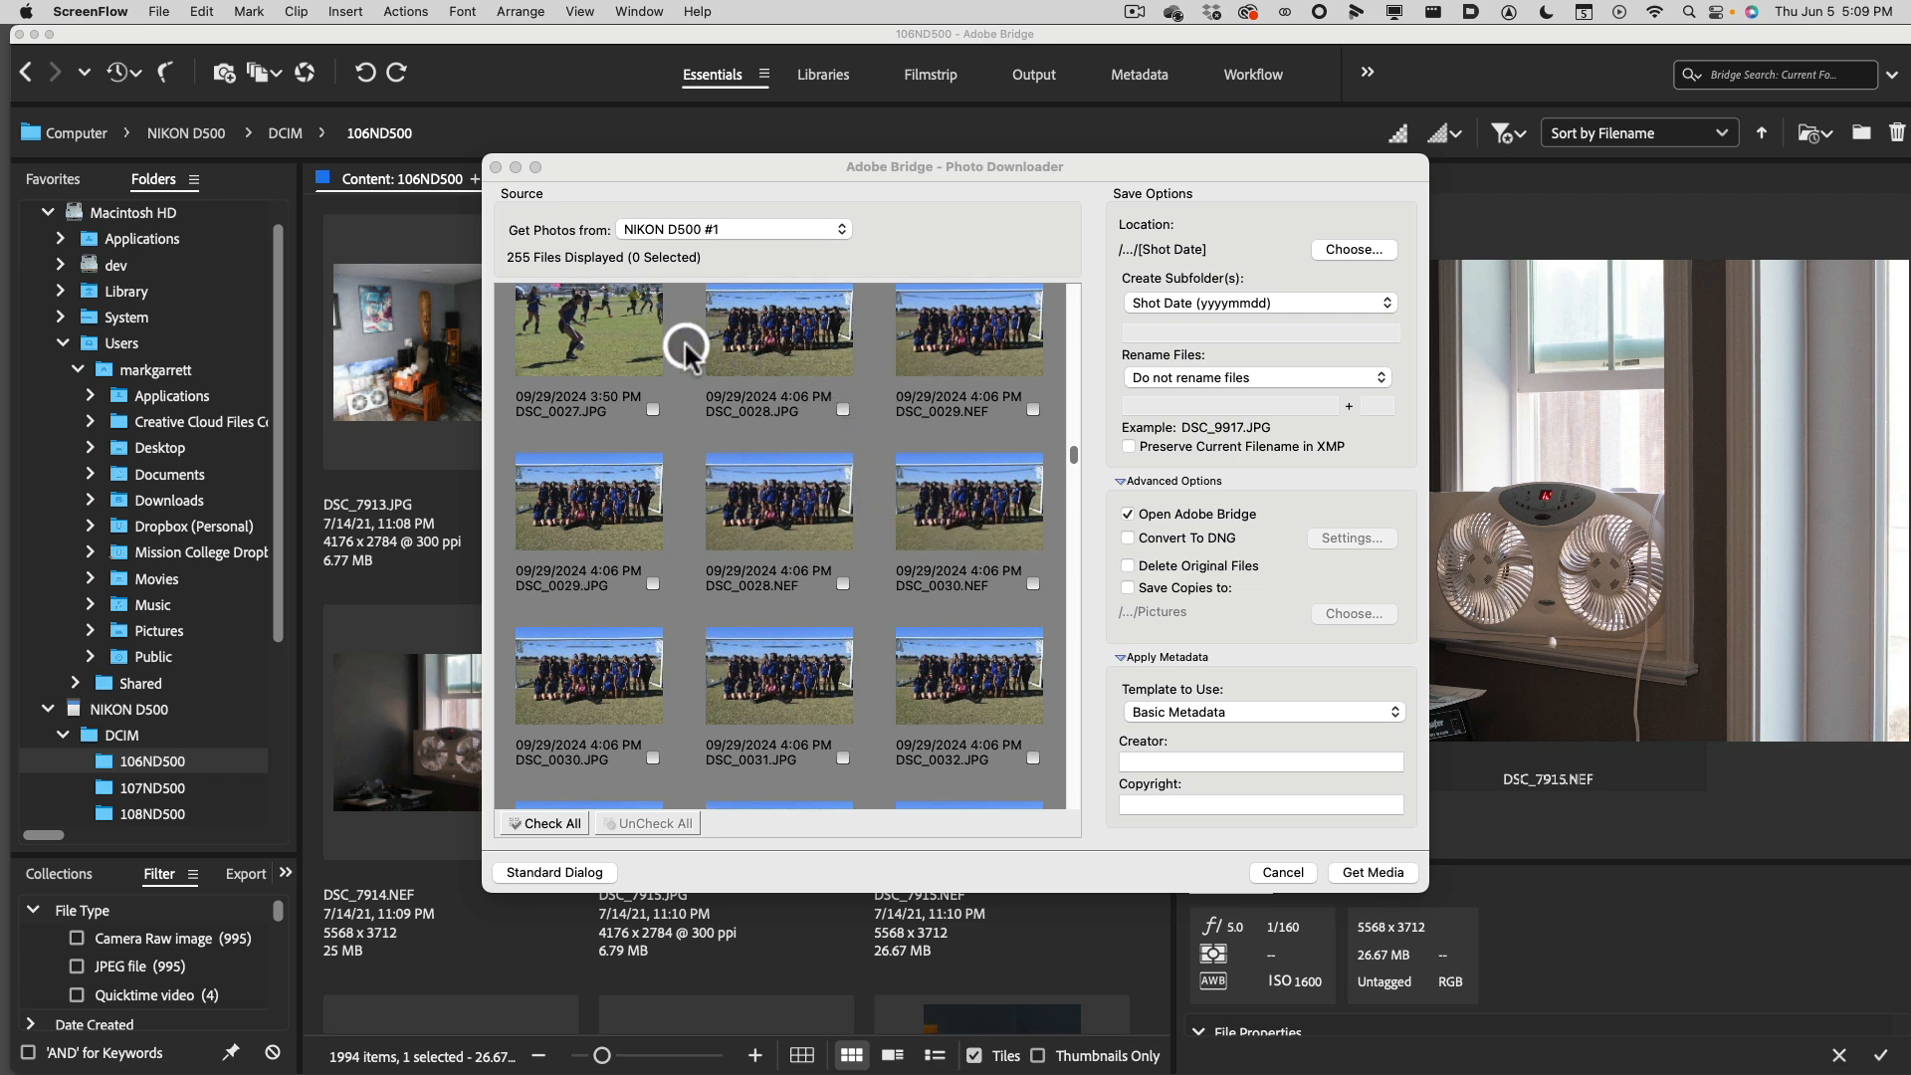
Highlight the team photos from DSC_0028.JPG through DSC_0031.JPG and check them all for import.
{"action": "left_click", "coordinate": [760, 348]}
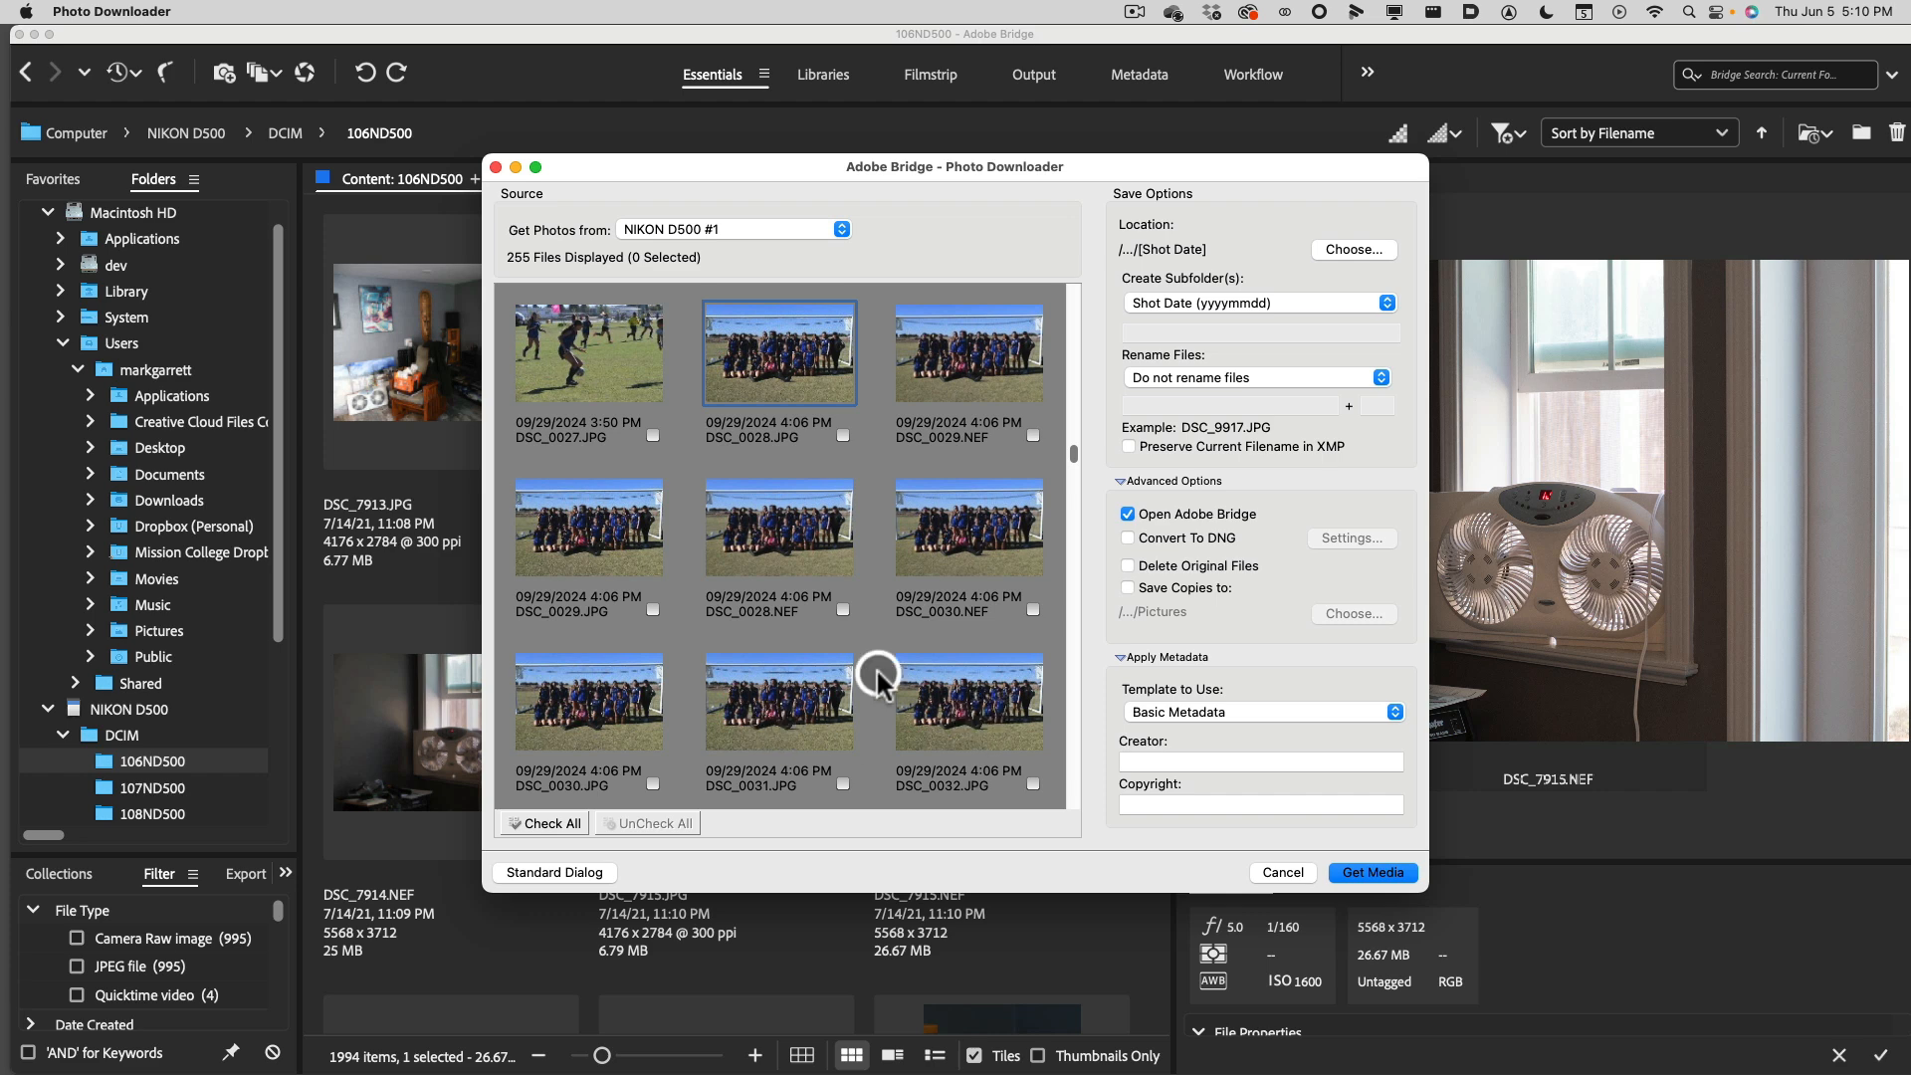
{"action": "left_click", "coordinate": [772, 702], "text": "shift"}
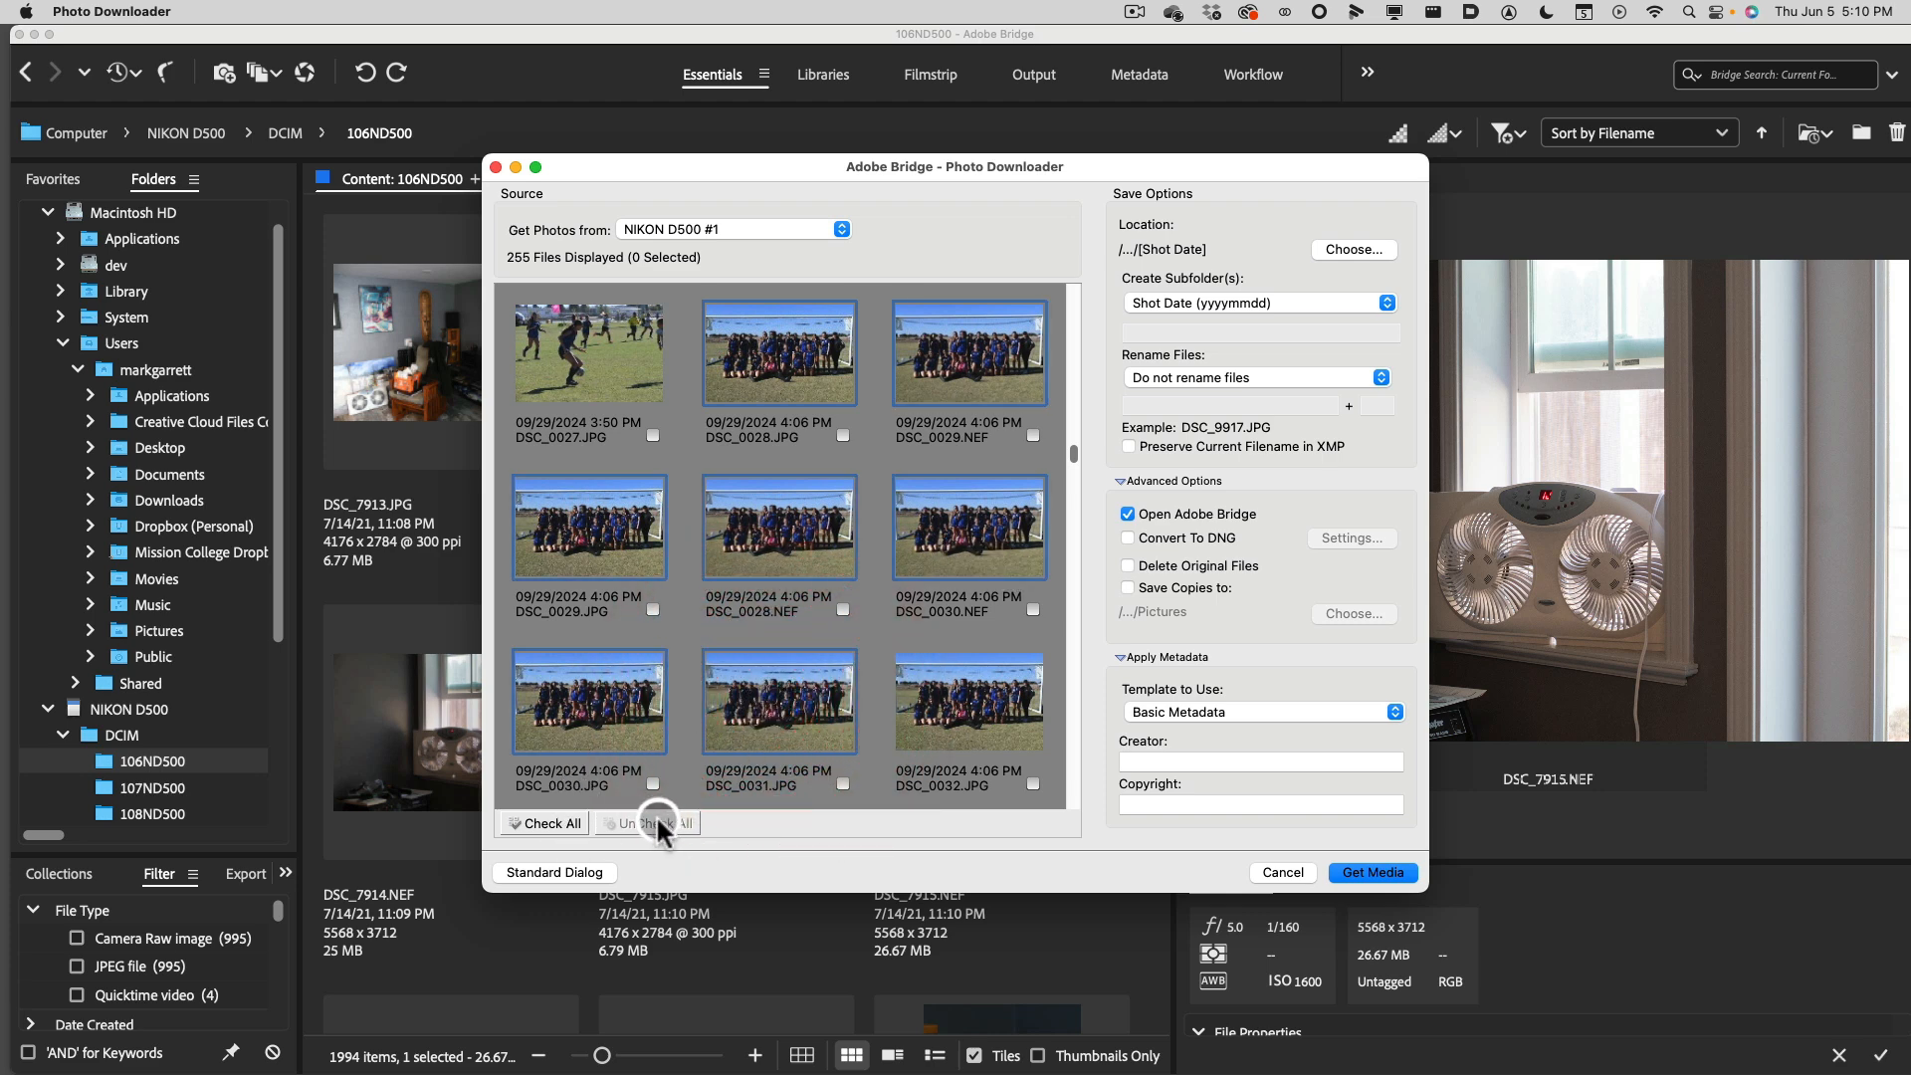
{"action": "left_click", "coordinate": [842, 436]}
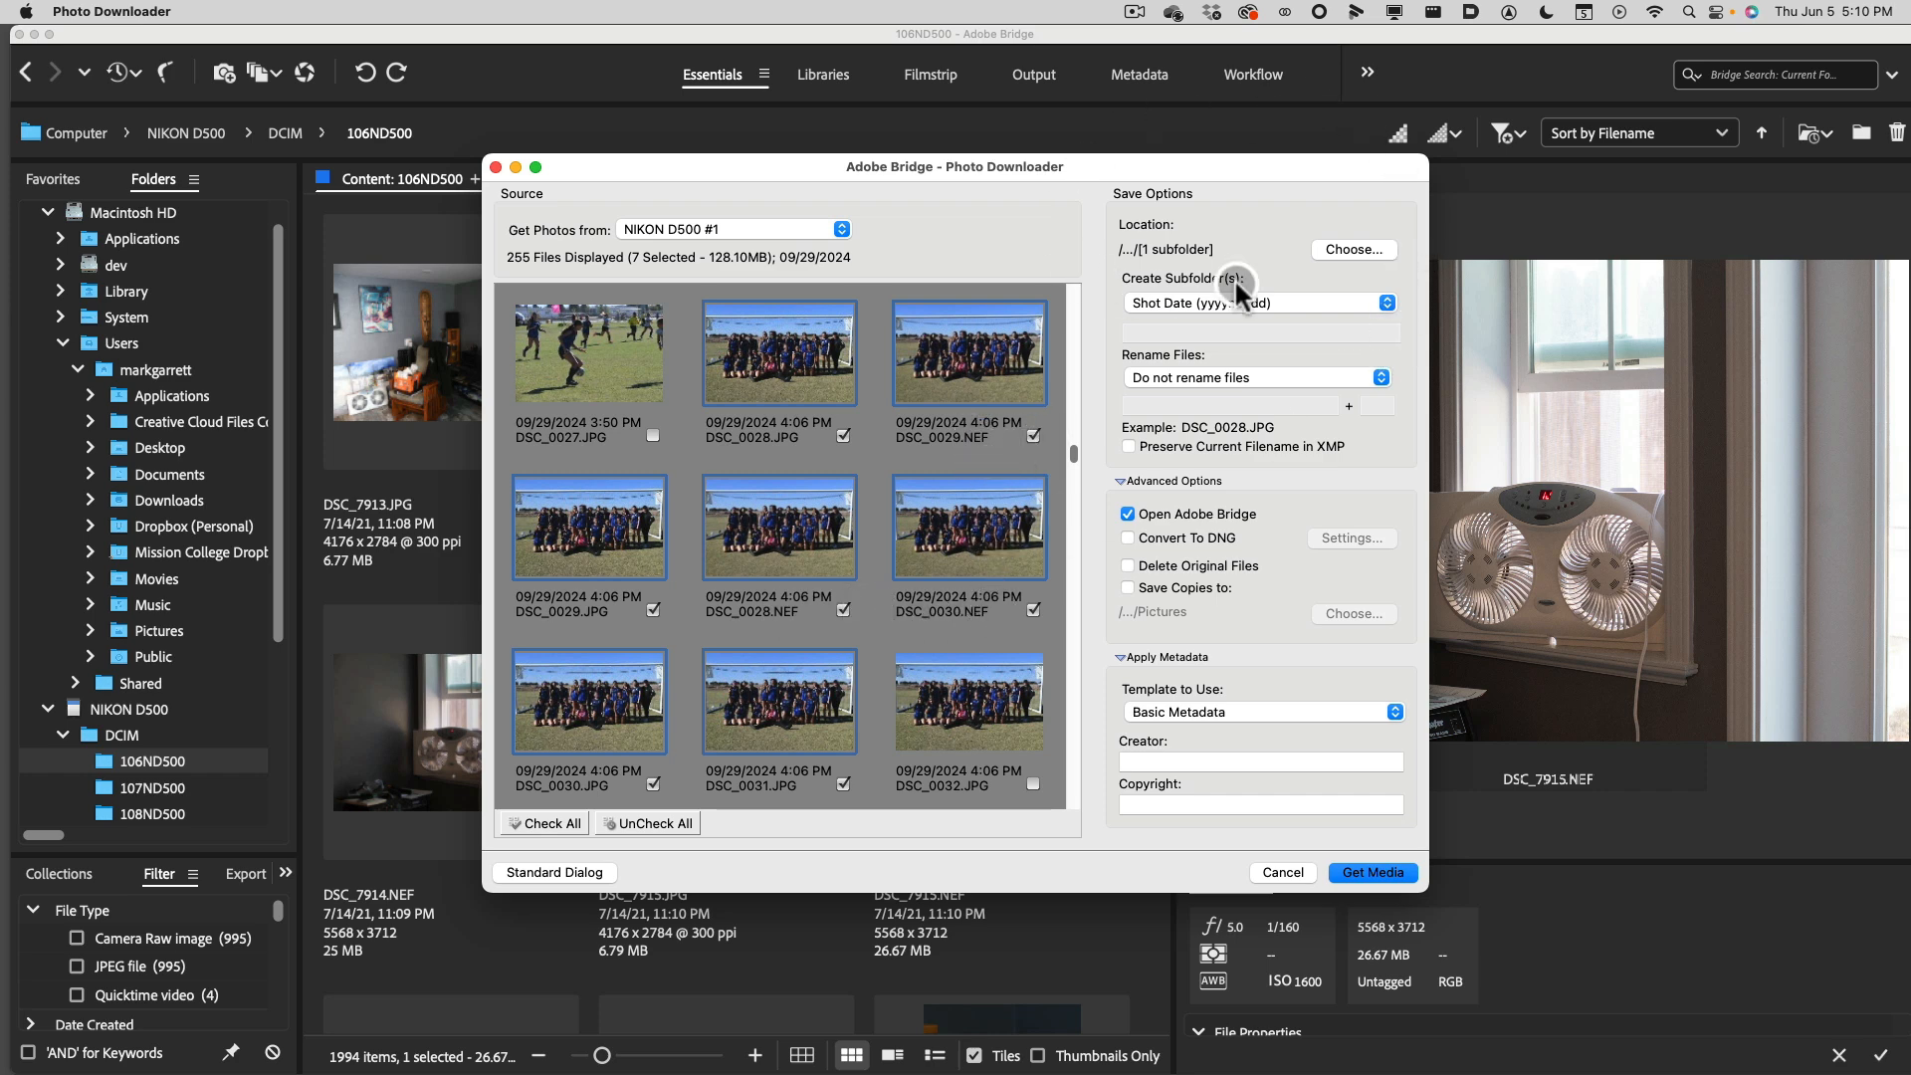
Set the save location to a new Desktop folder named soccer, with Create Subfolder(s) set to None.
{"action": "left_click", "coordinate": [1345, 249]}
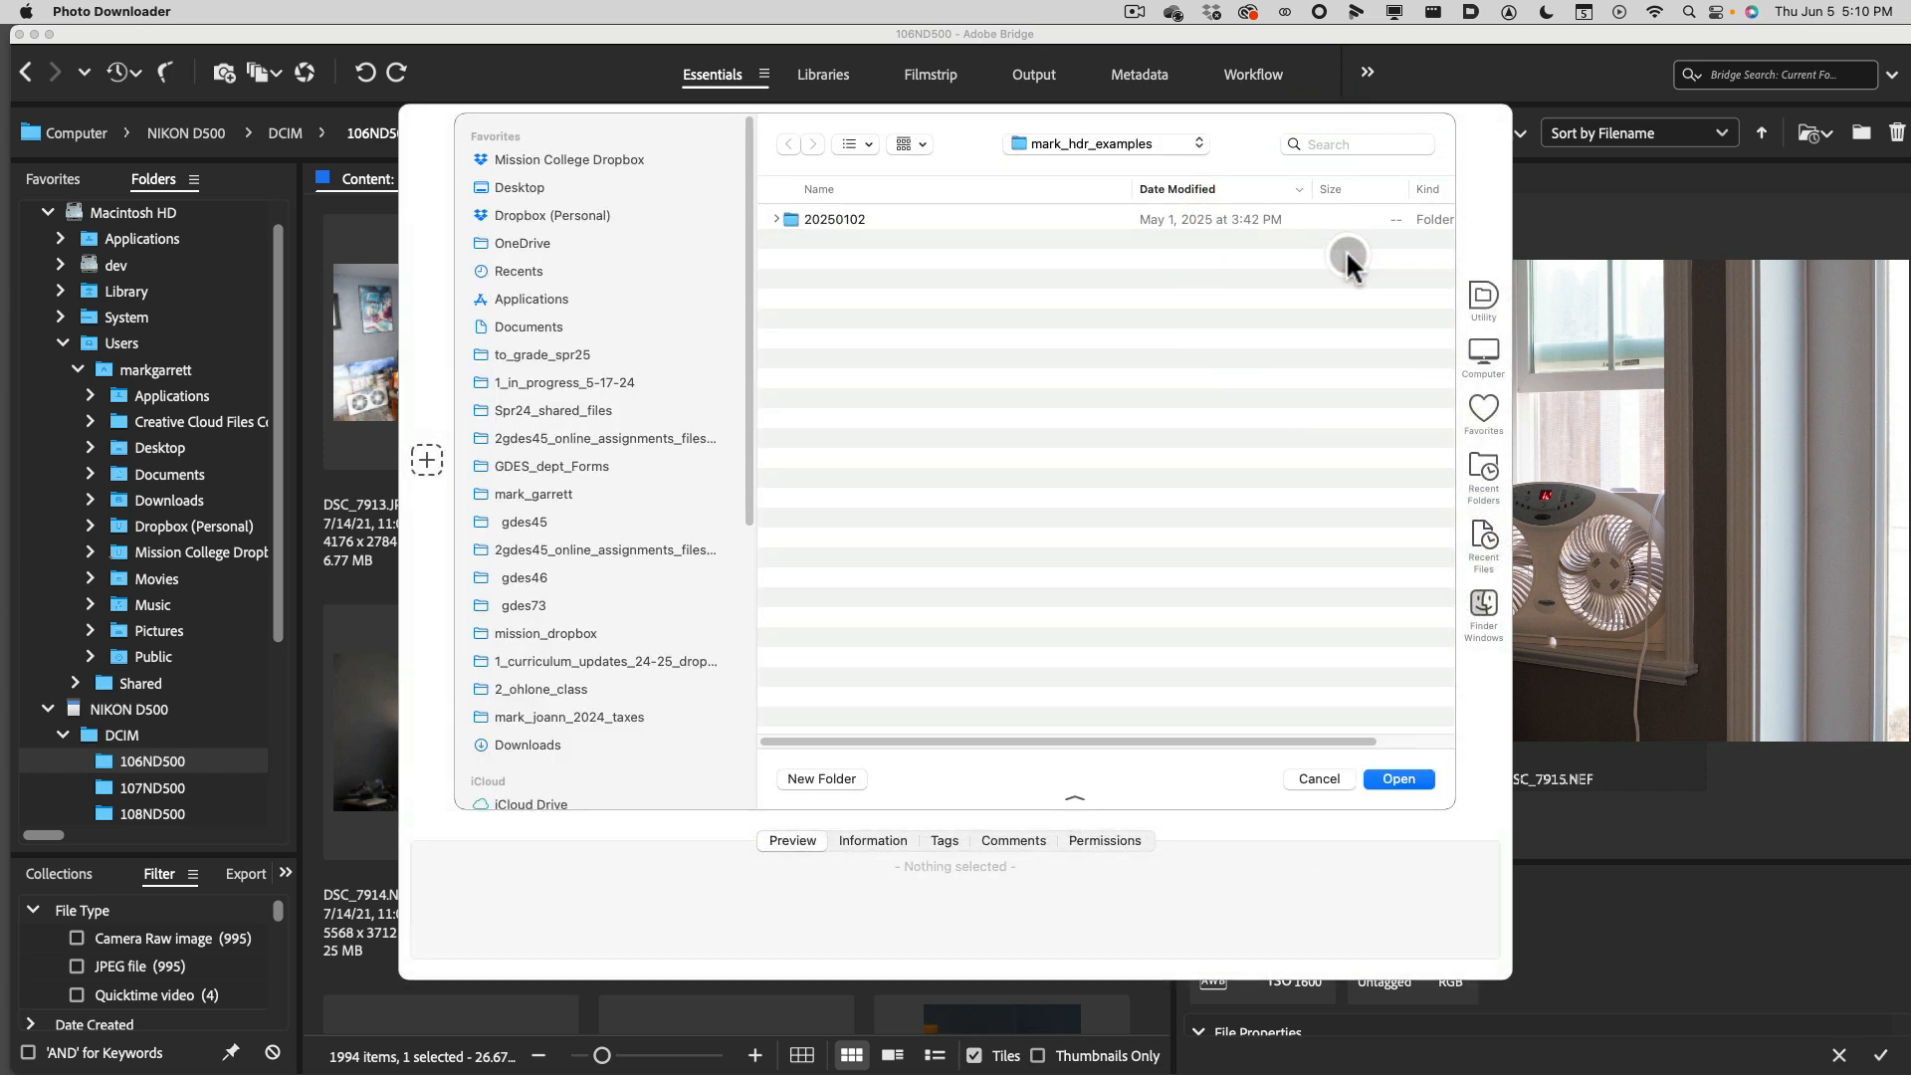
{"action": "left_click", "coordinate": [503, 188]}
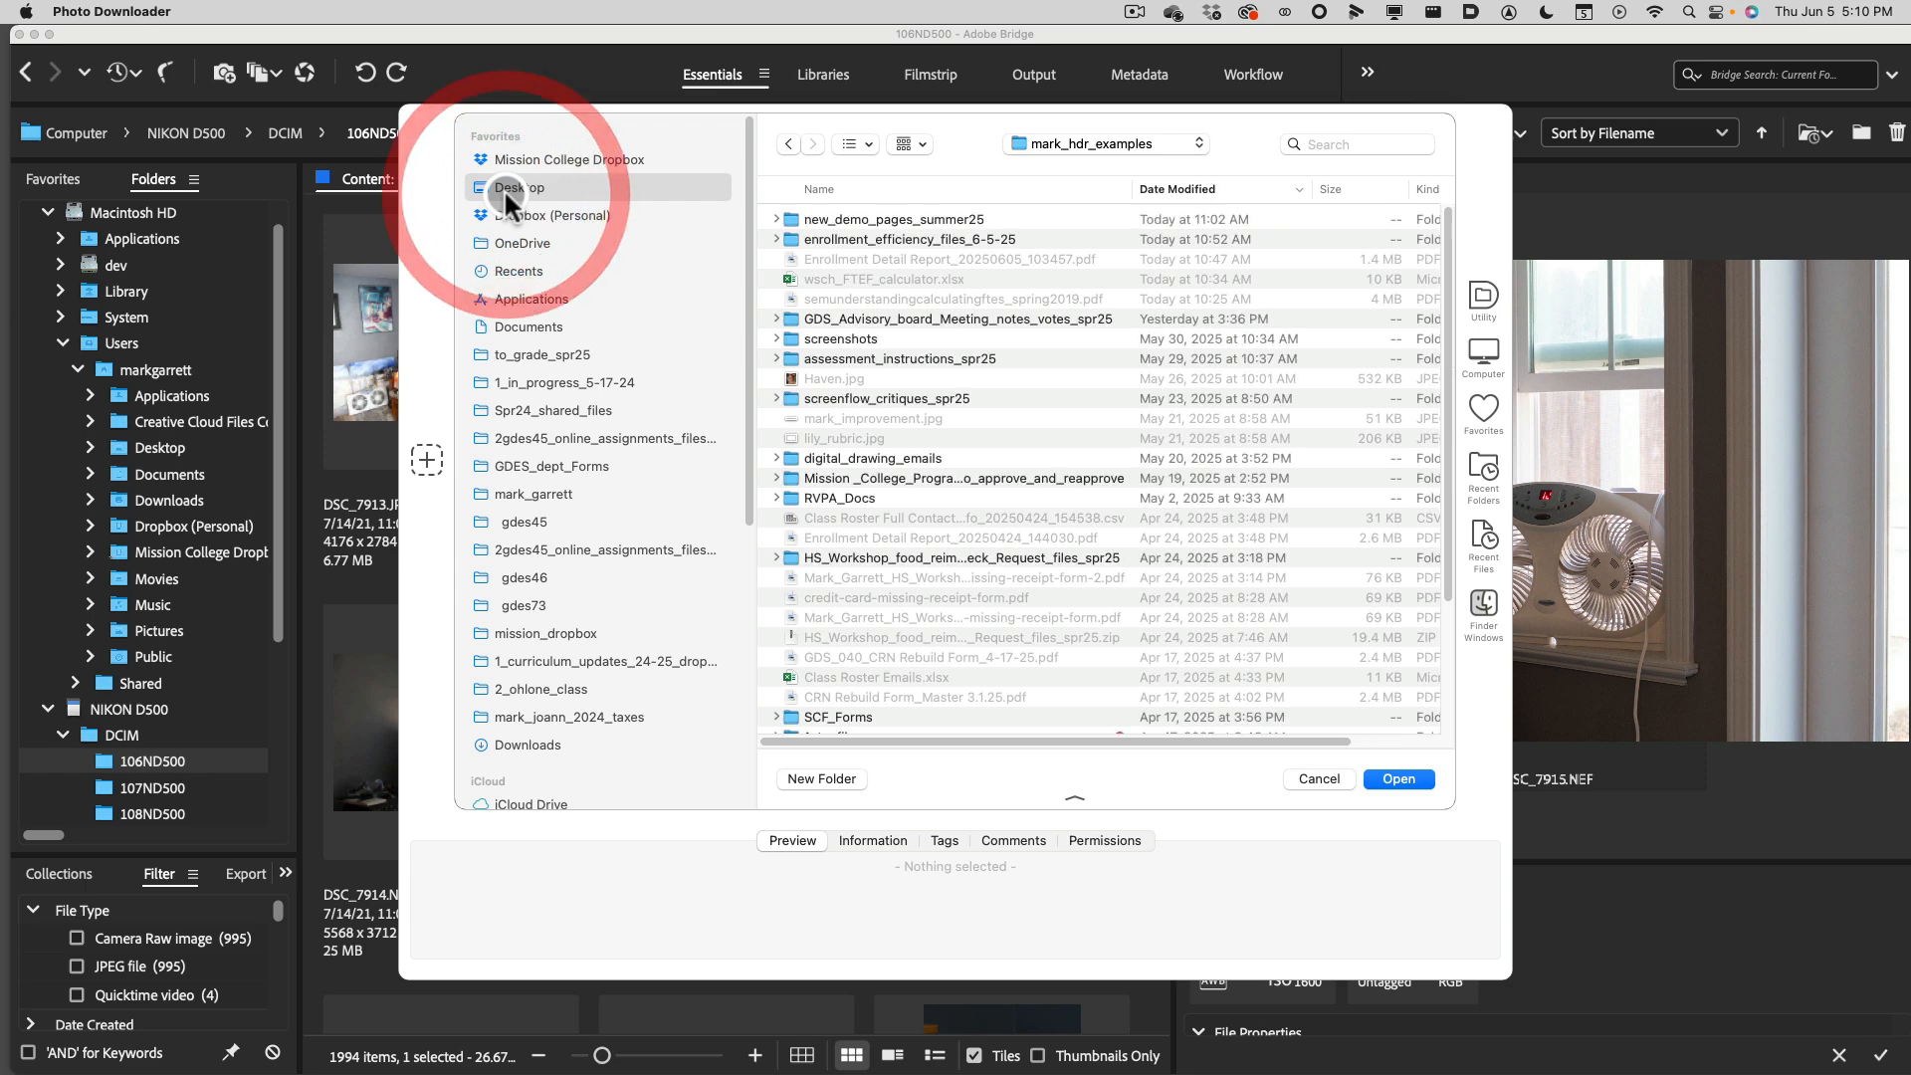
{"action": "left_click", "coordinate": [826, 779]}
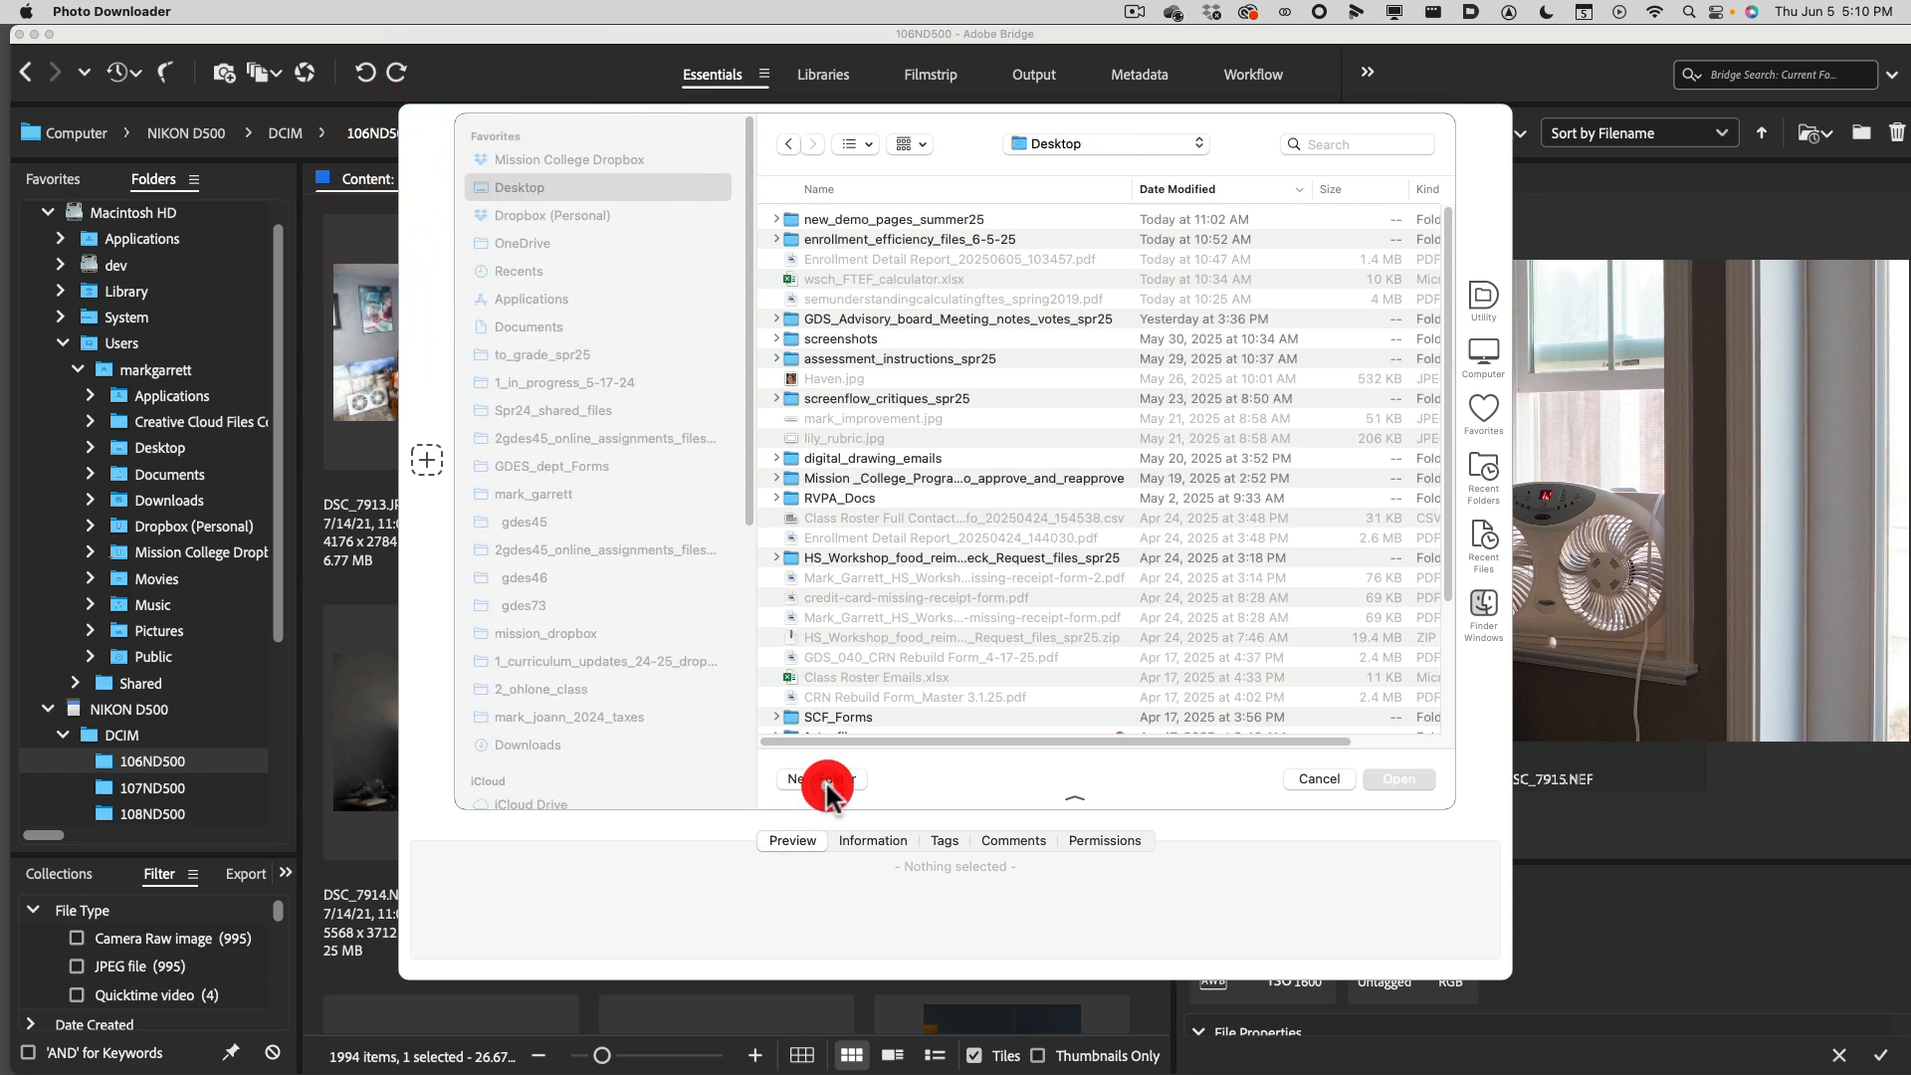
{"action": "type", "text": "soccer"}
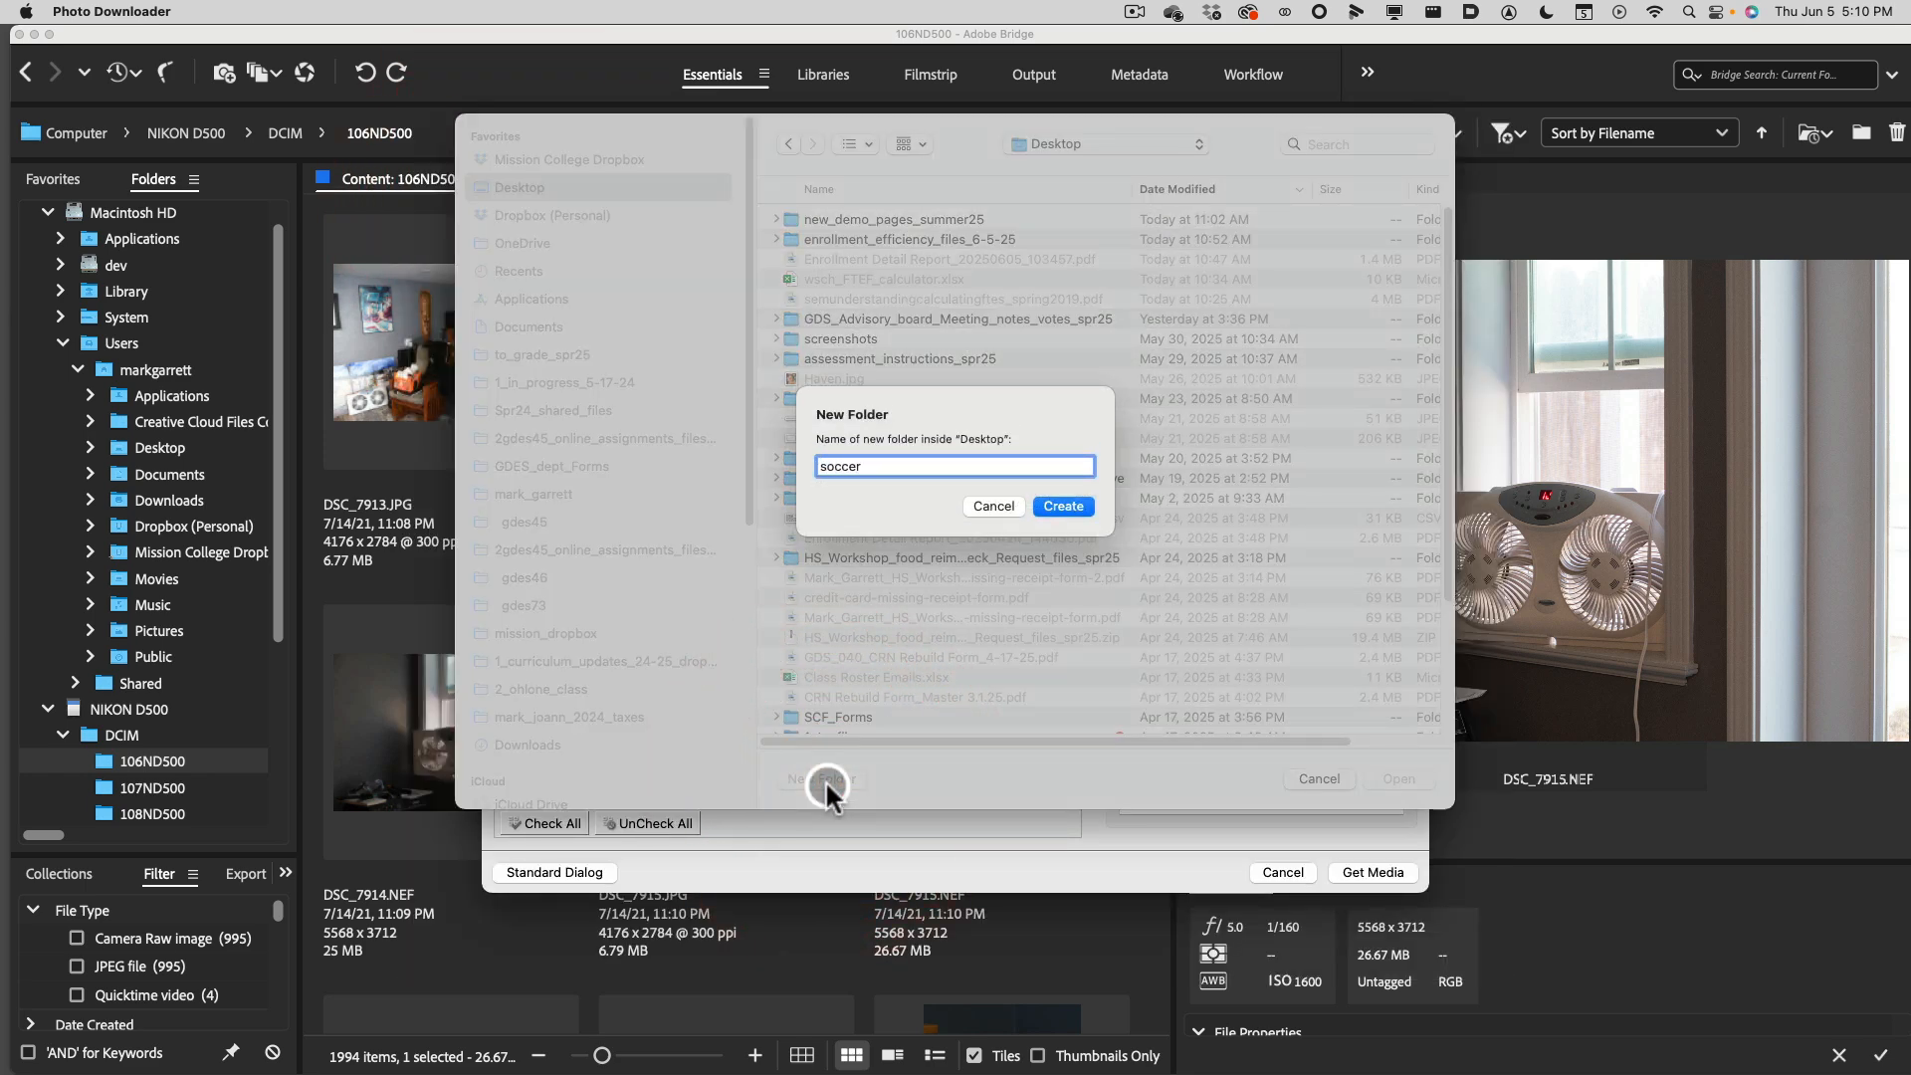
{"action": "key", "text": "Return"}
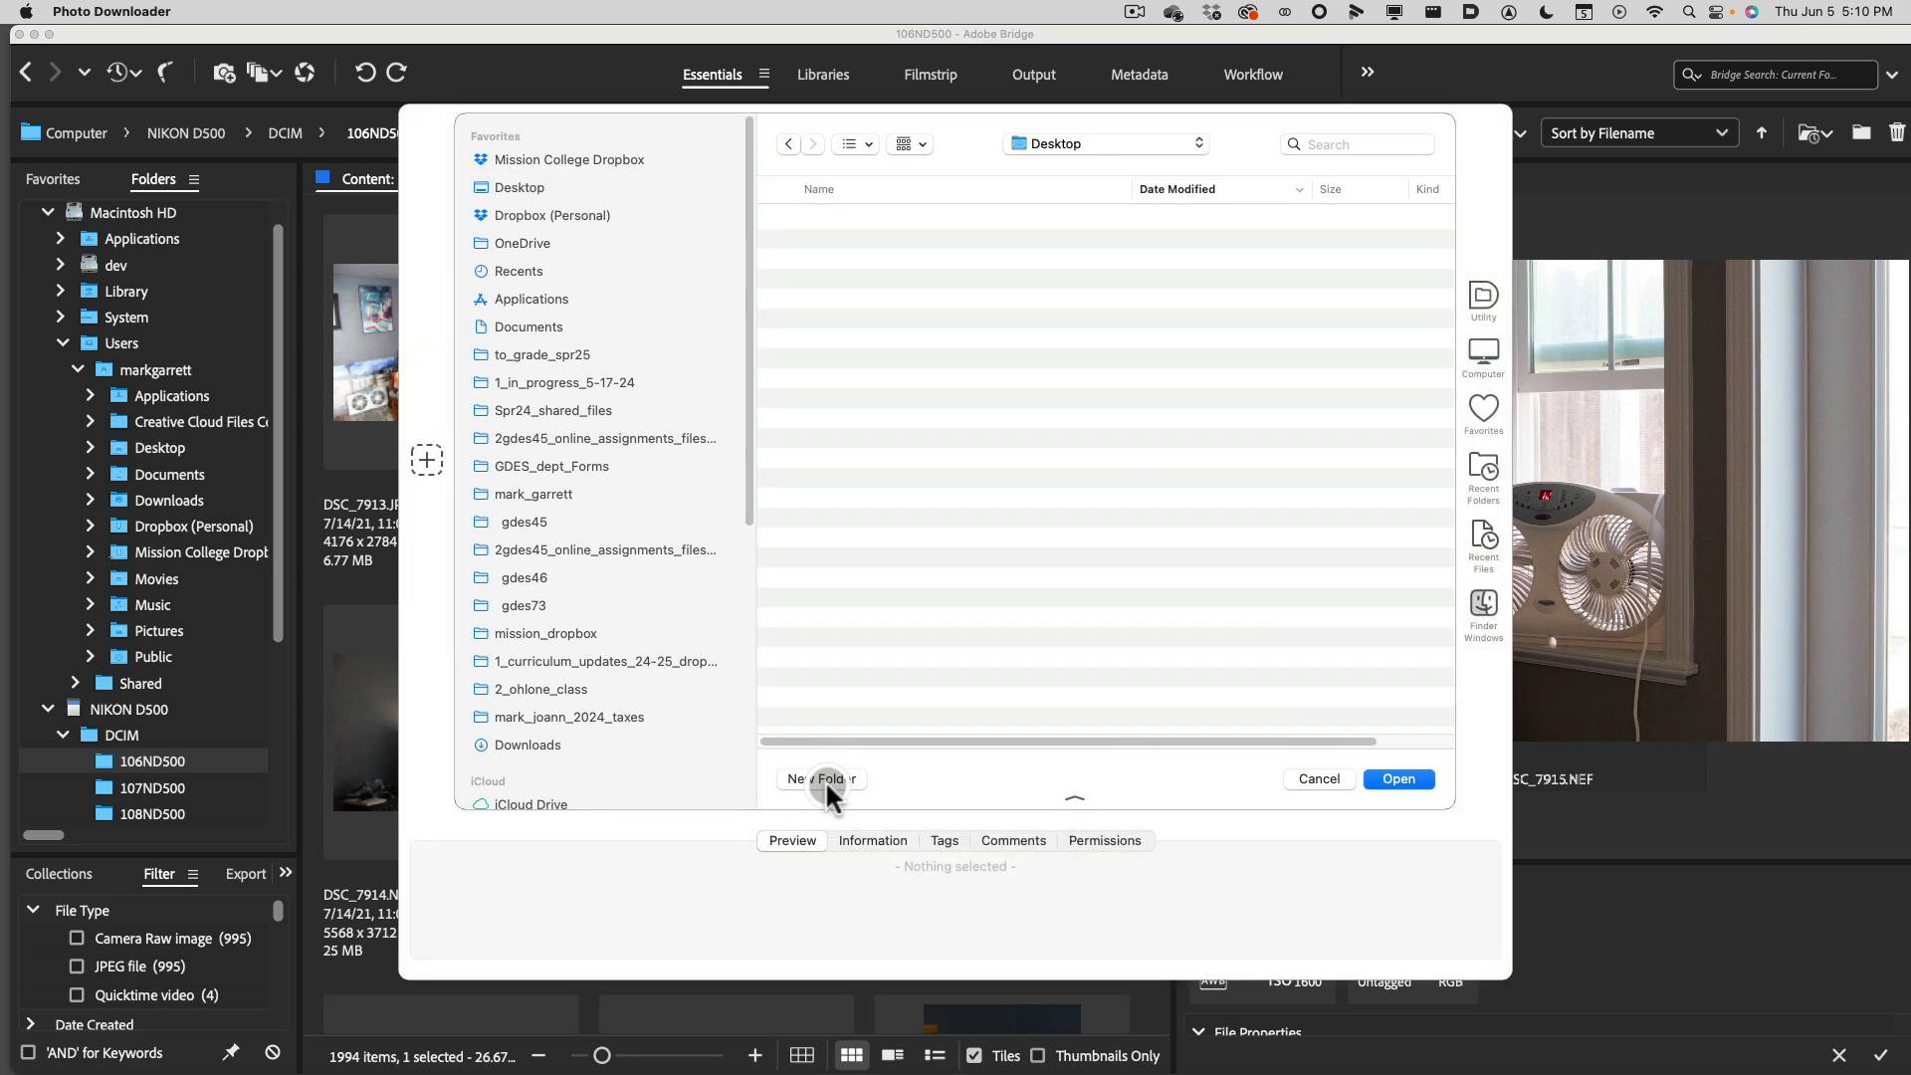
{"action": "left_click", "coordinate": [1403, 780]}
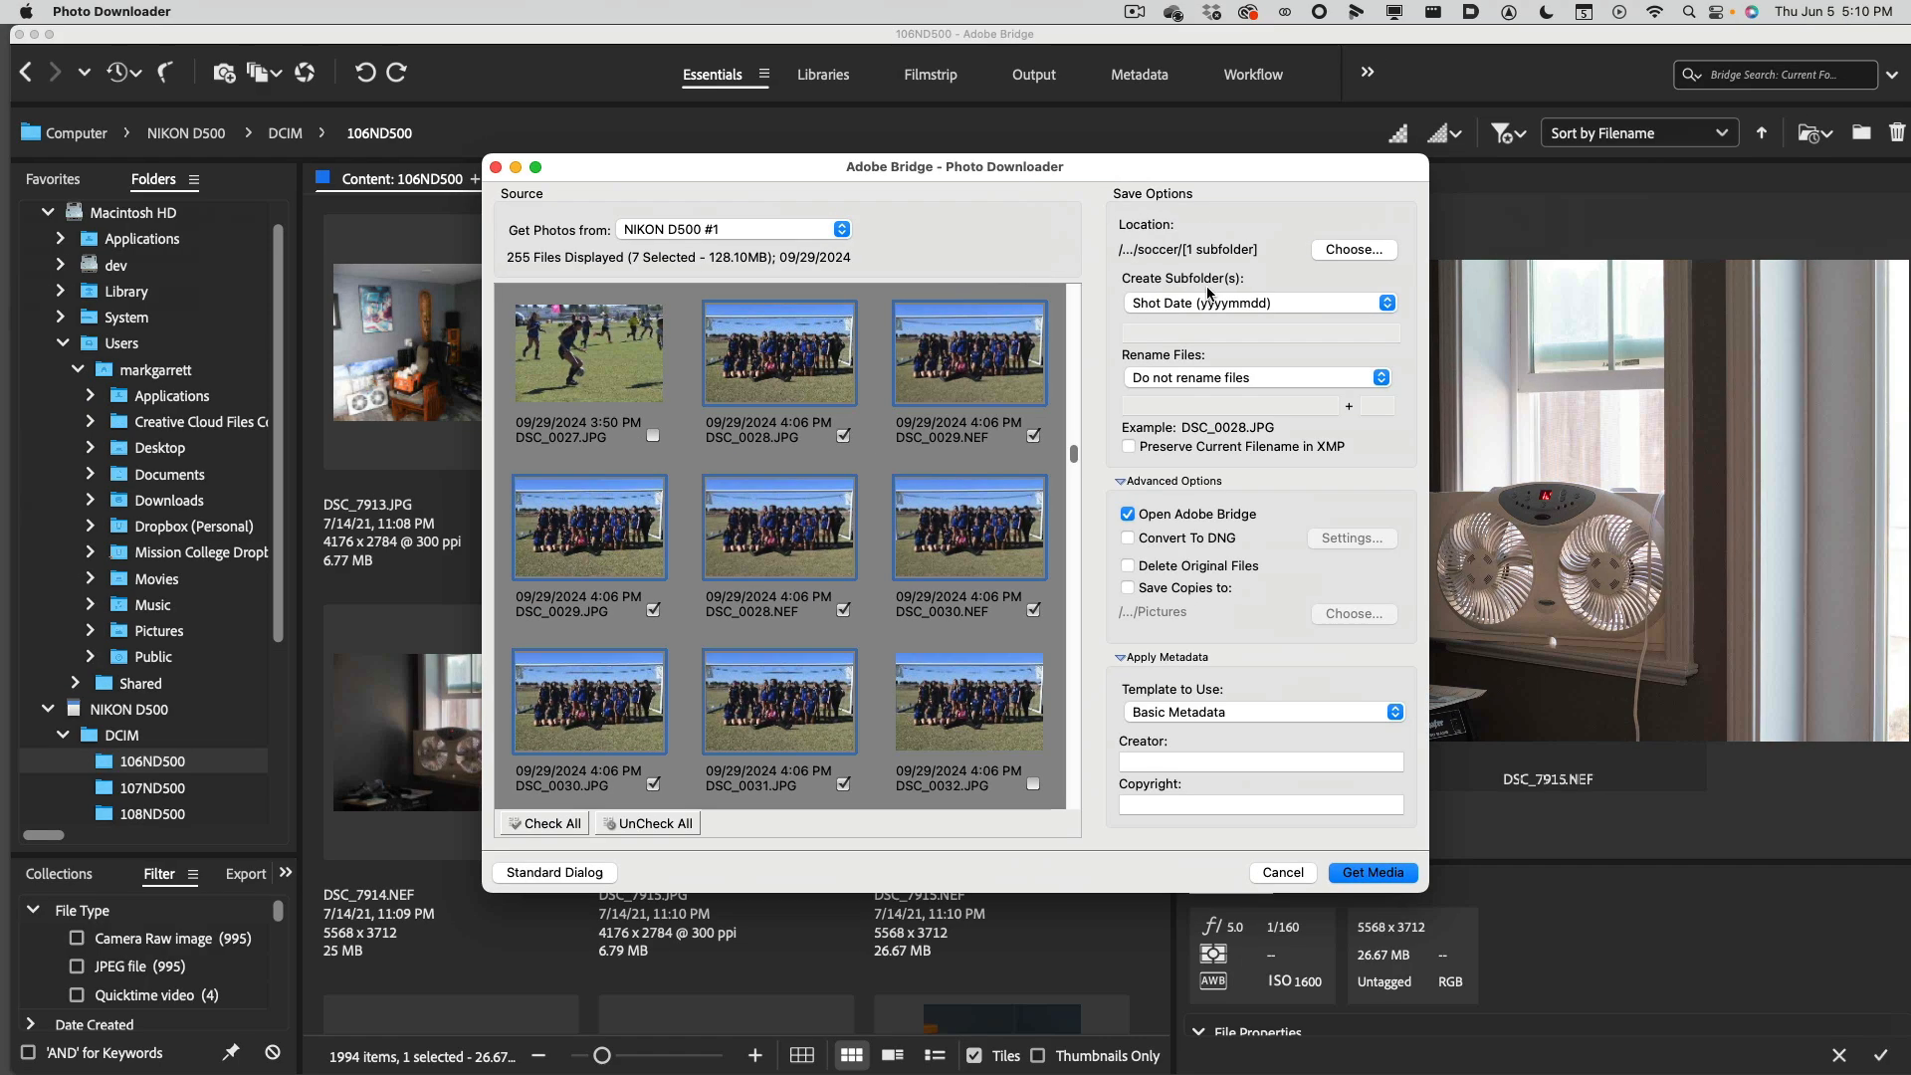
{"action": "left_click", "coordinate": [1215, 296]}
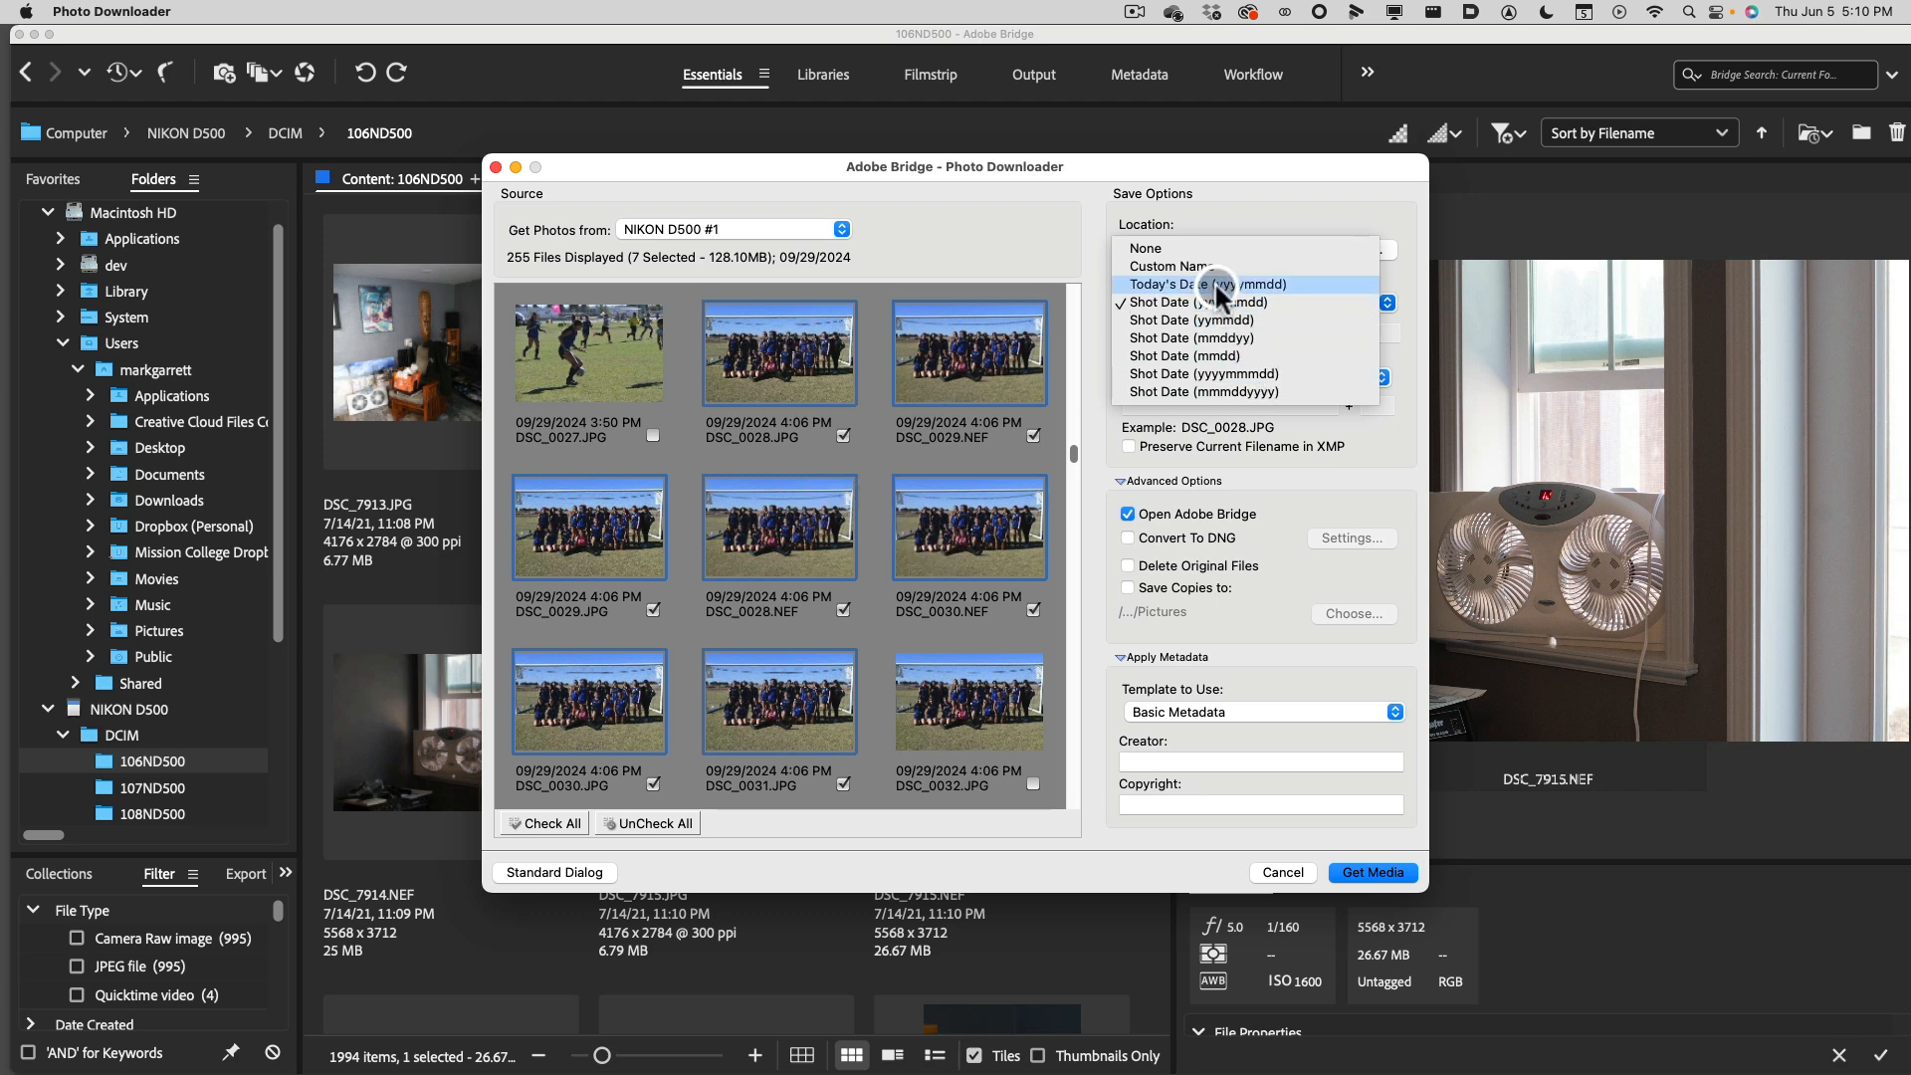
{"action": "left_click", "coordinate": [1185, 243]}
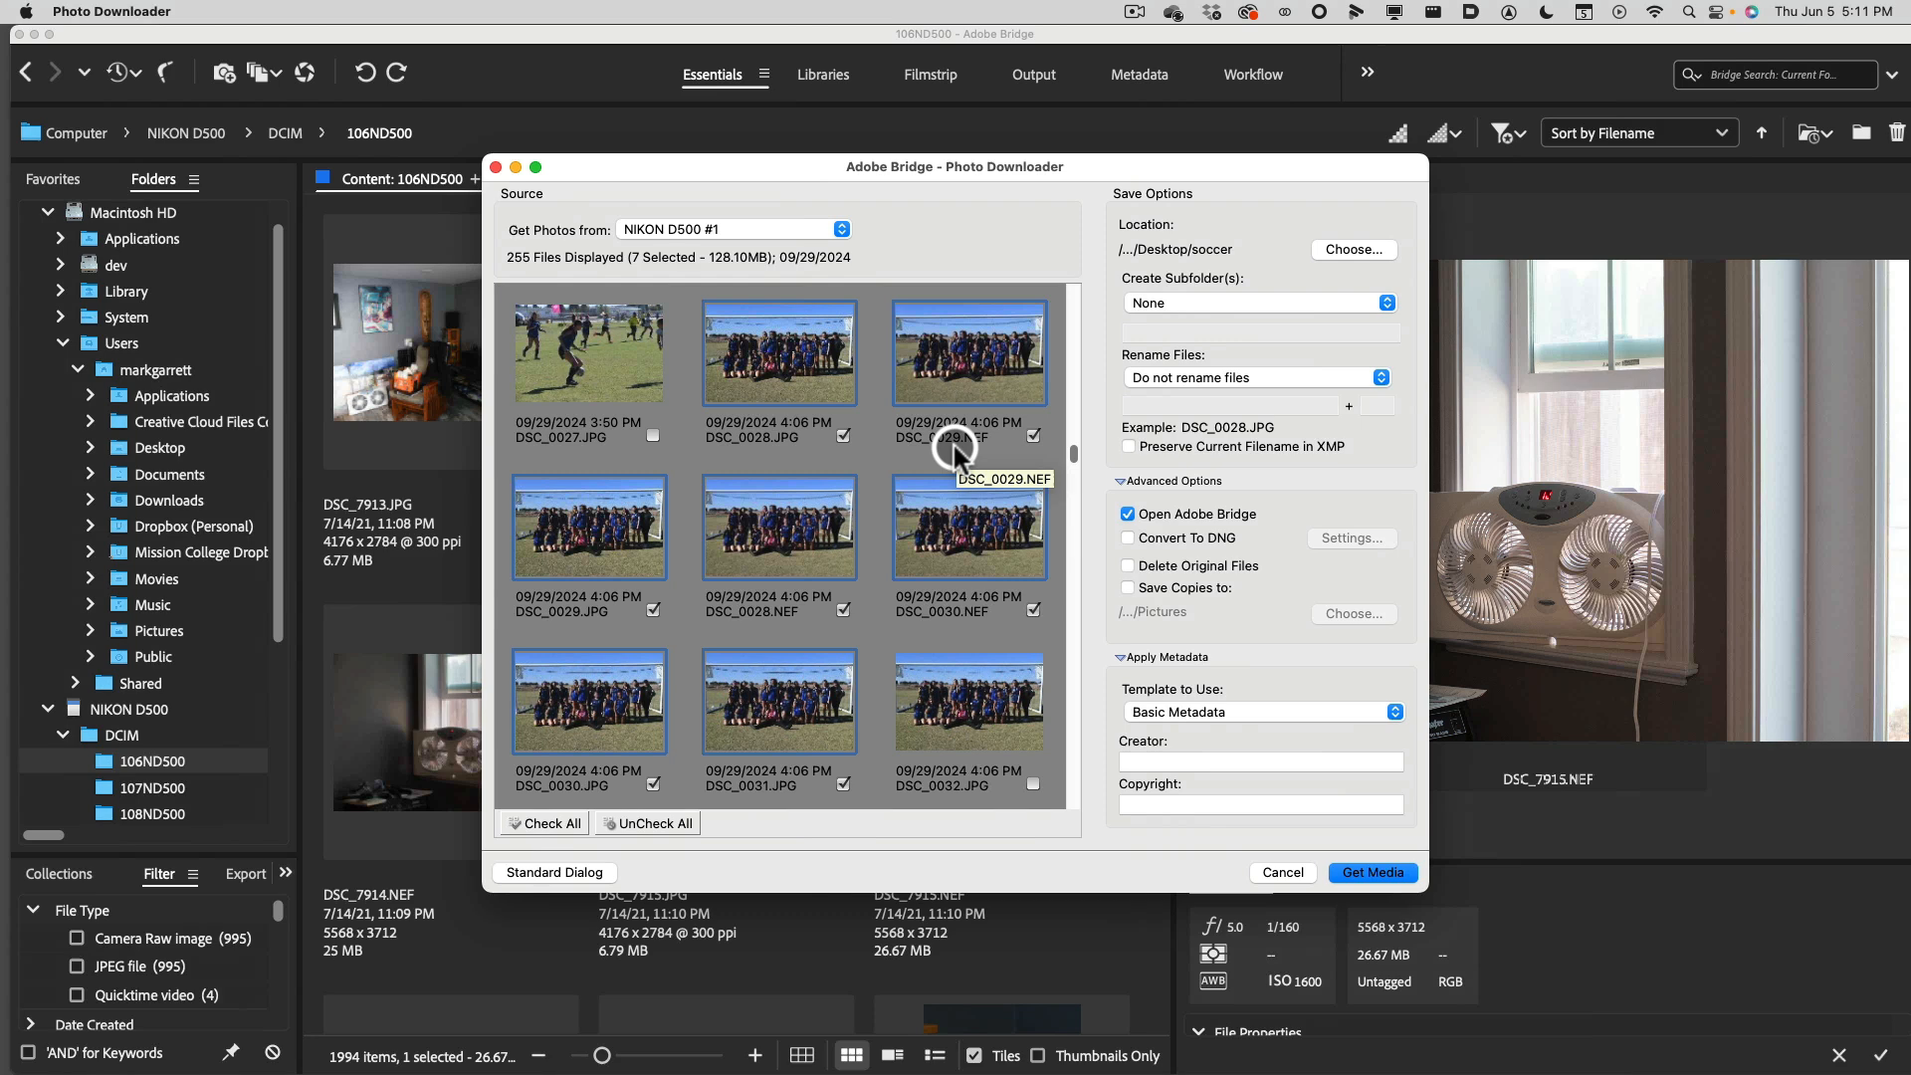
Open Advanced Rename and fill the first text element with the photographer's full name, ending in an underscore.
{"action": "left_click", "coordinate": [1220, 376]}
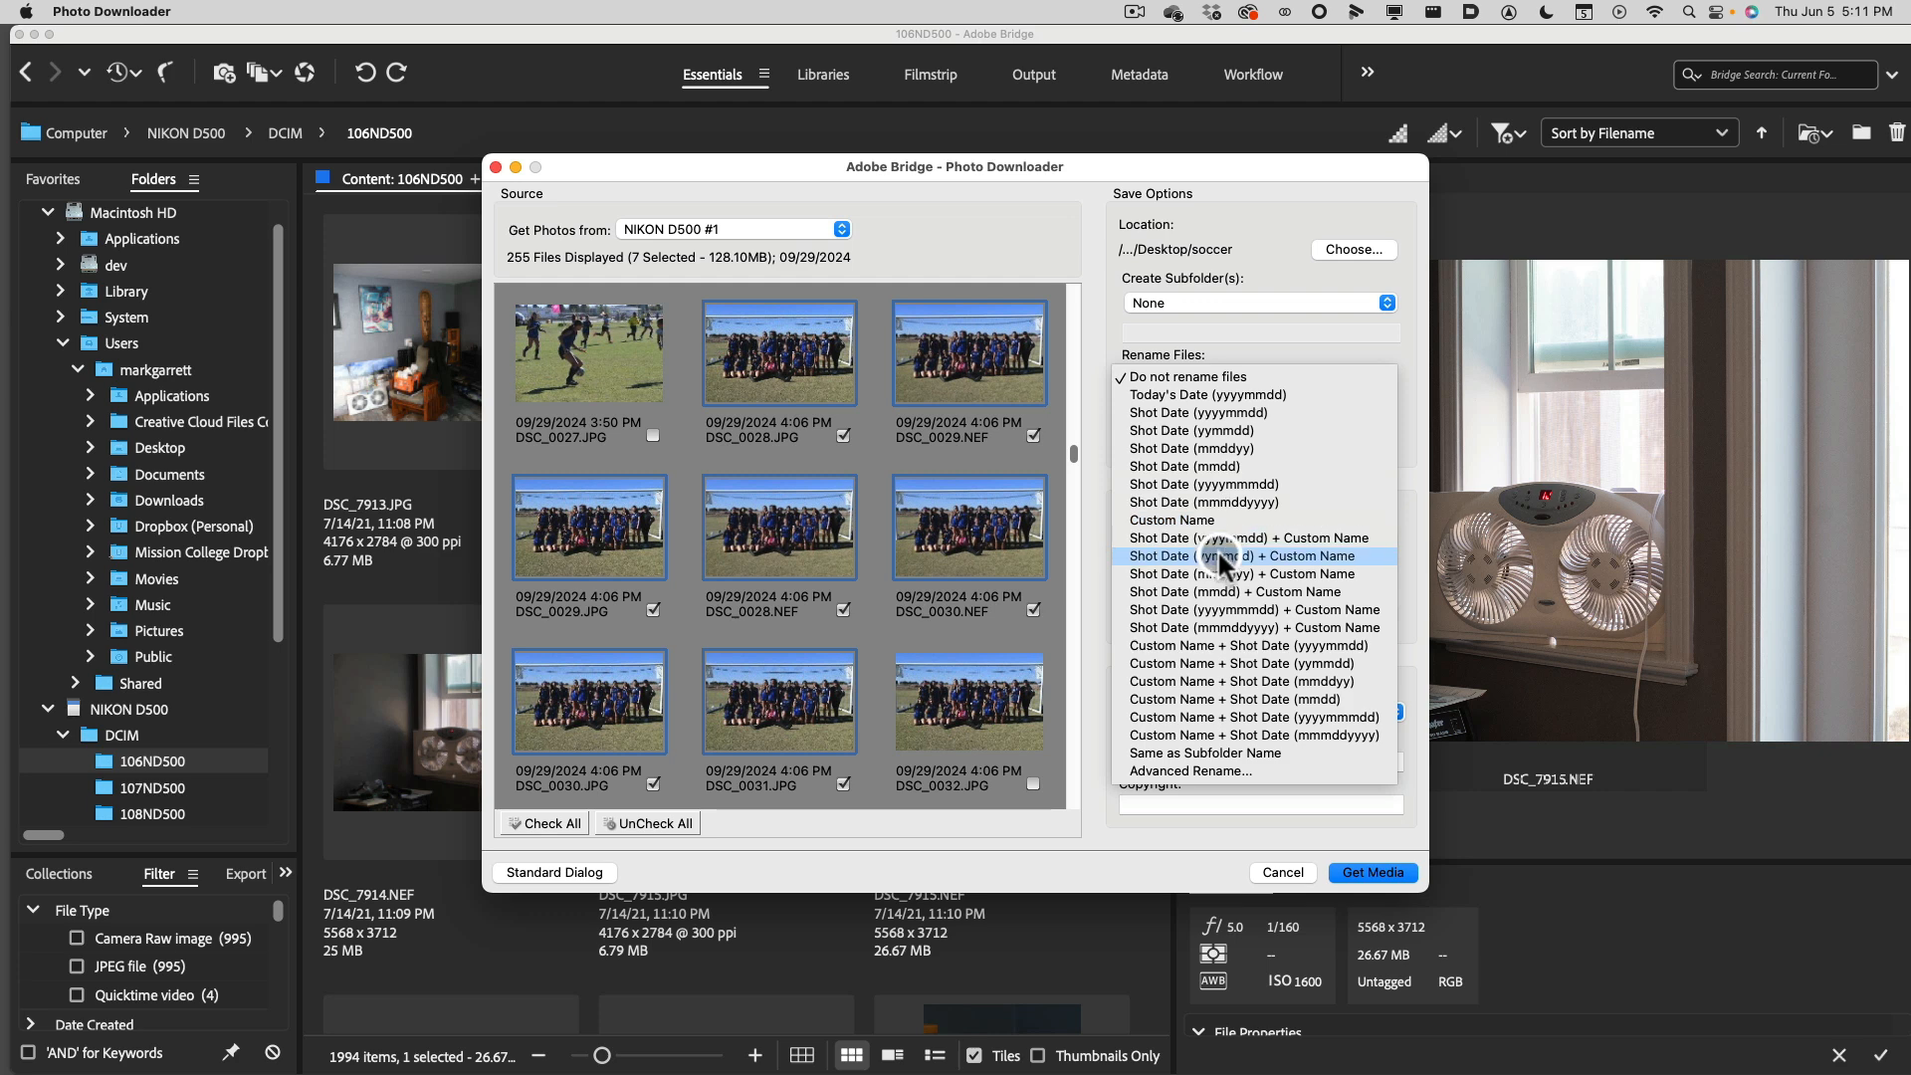
{"action": "left_click", "coordinate": [1244, 770]}
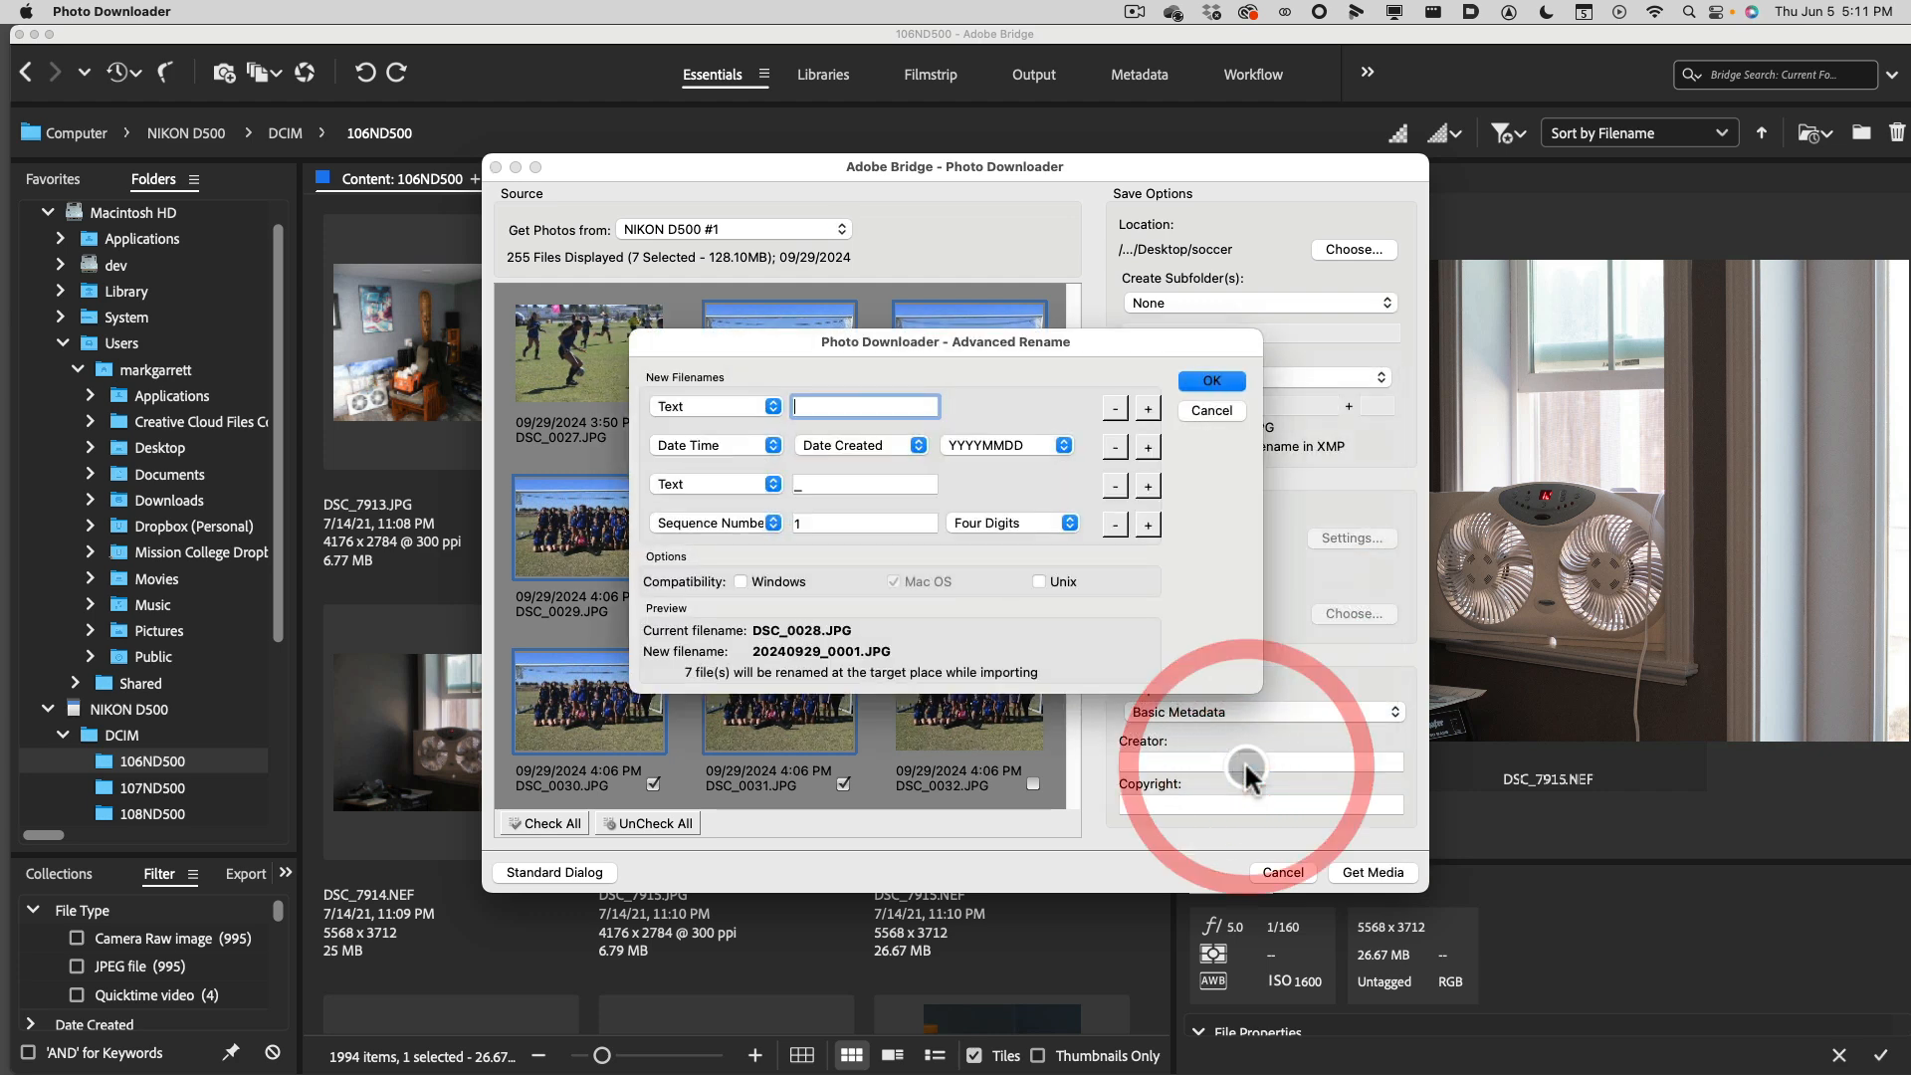
{"action": "left_click_drag", "start_coordinate": [786, 326], "coordinate": [915, 212]}
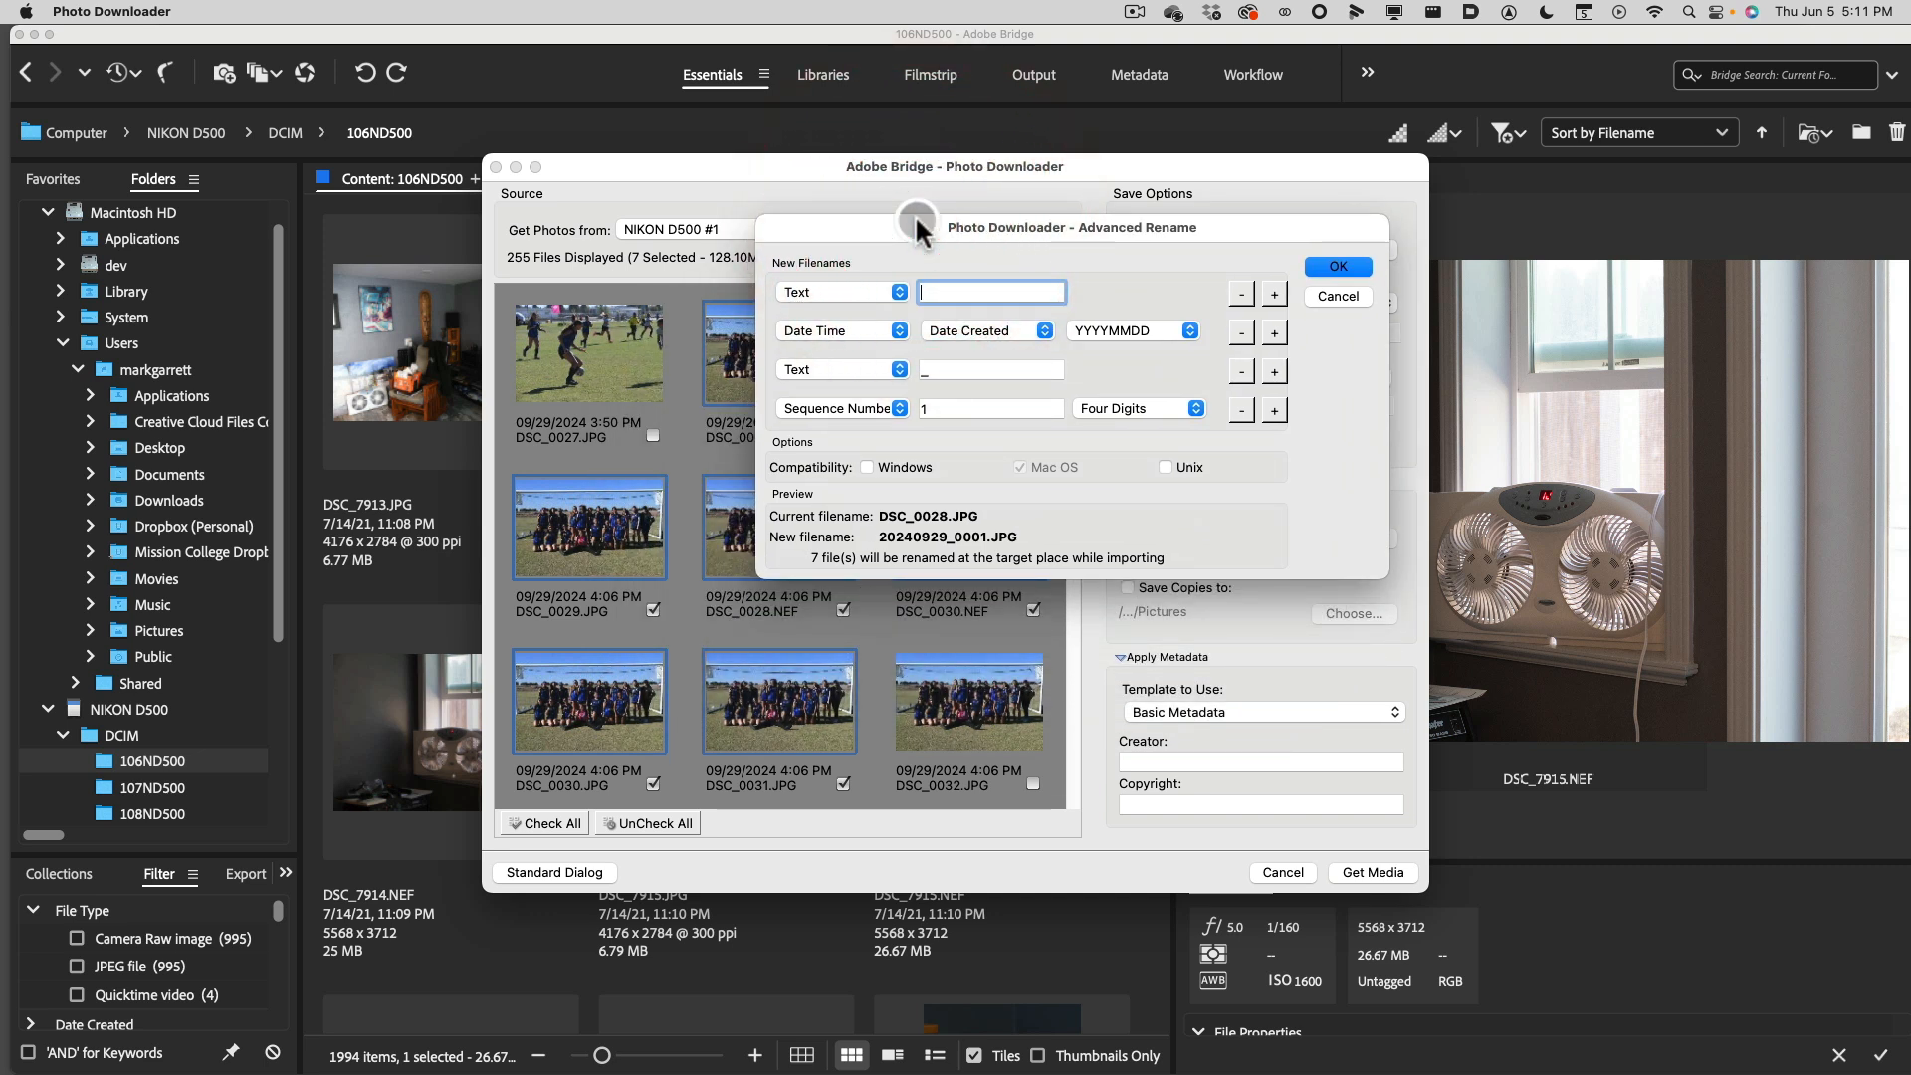
{"action": "type", "text": "mark_"}
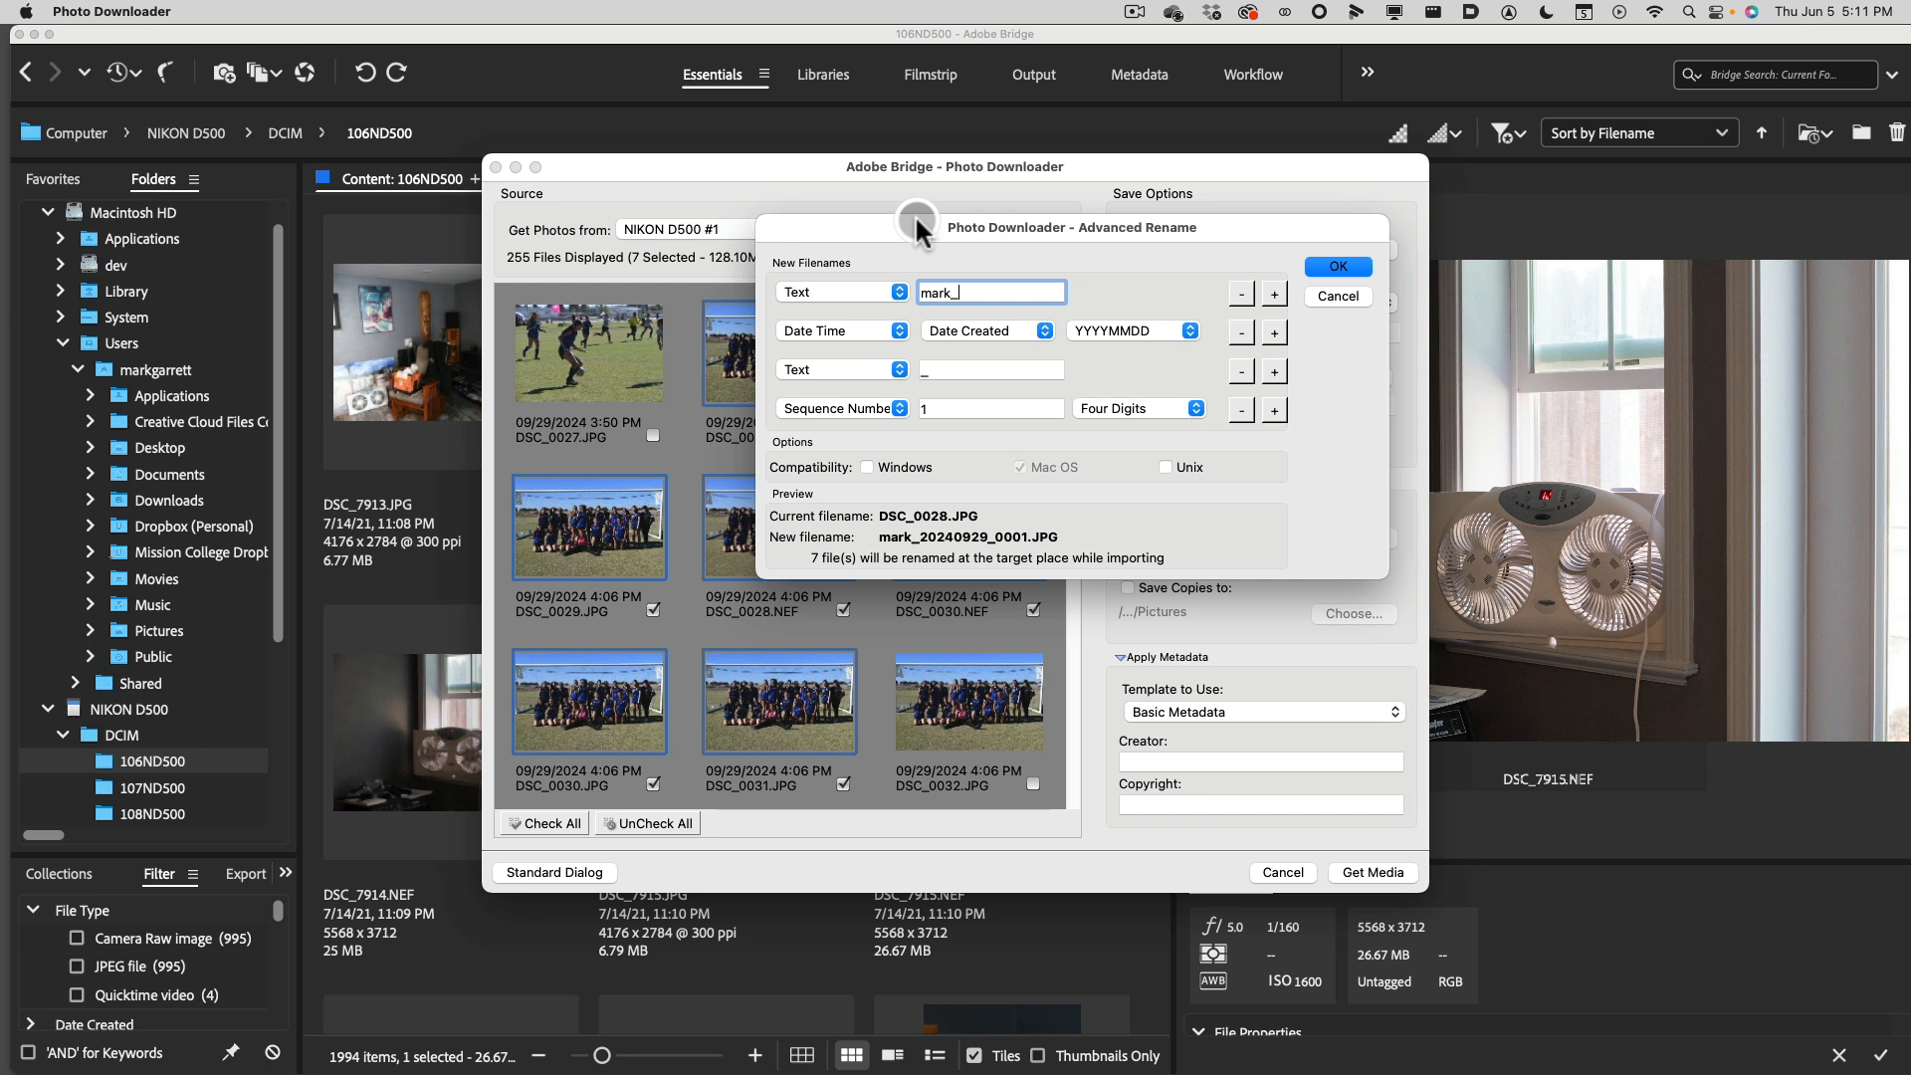
{"action": "type", "text": "garrett"}
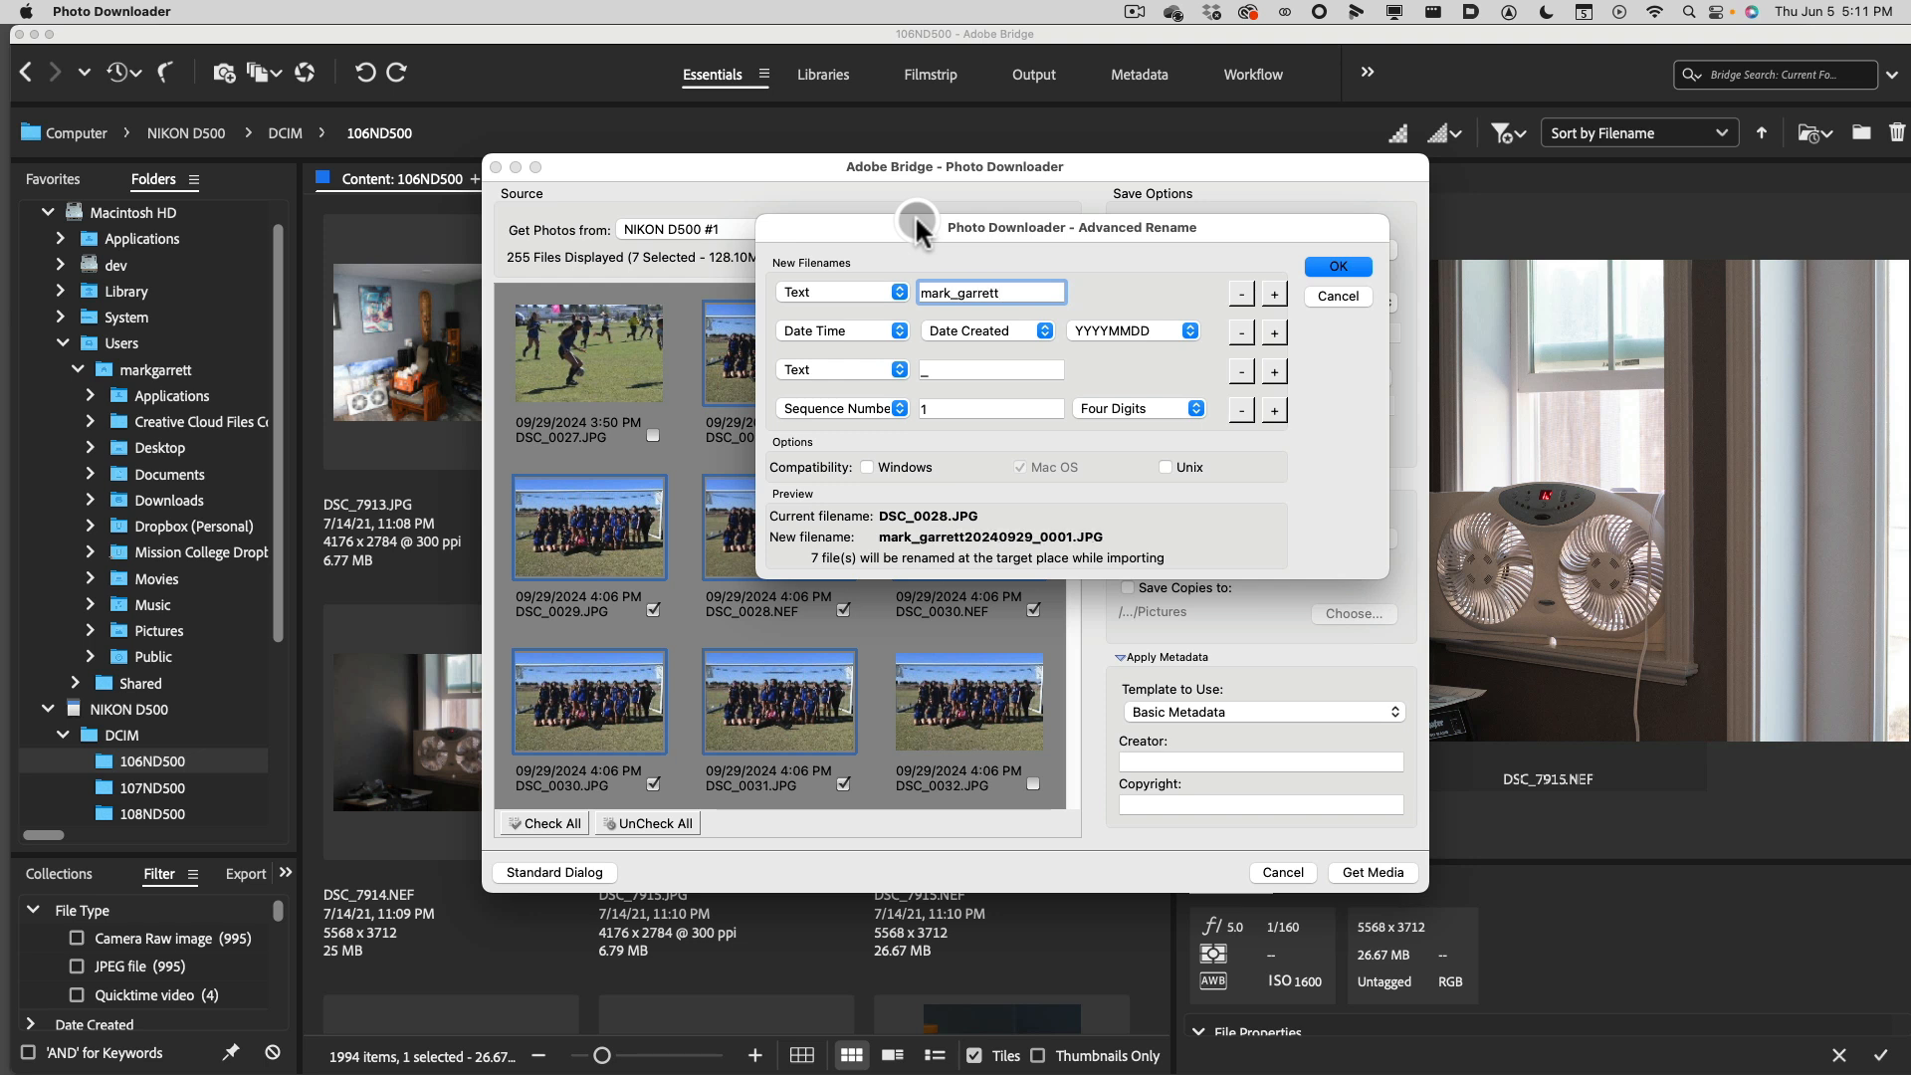
{"action": "type", "text": "_"}
{"action": "left_click", "coordinate": [1050, 326]}
{"action": "left_click", "coordinate": [1133, 272]}
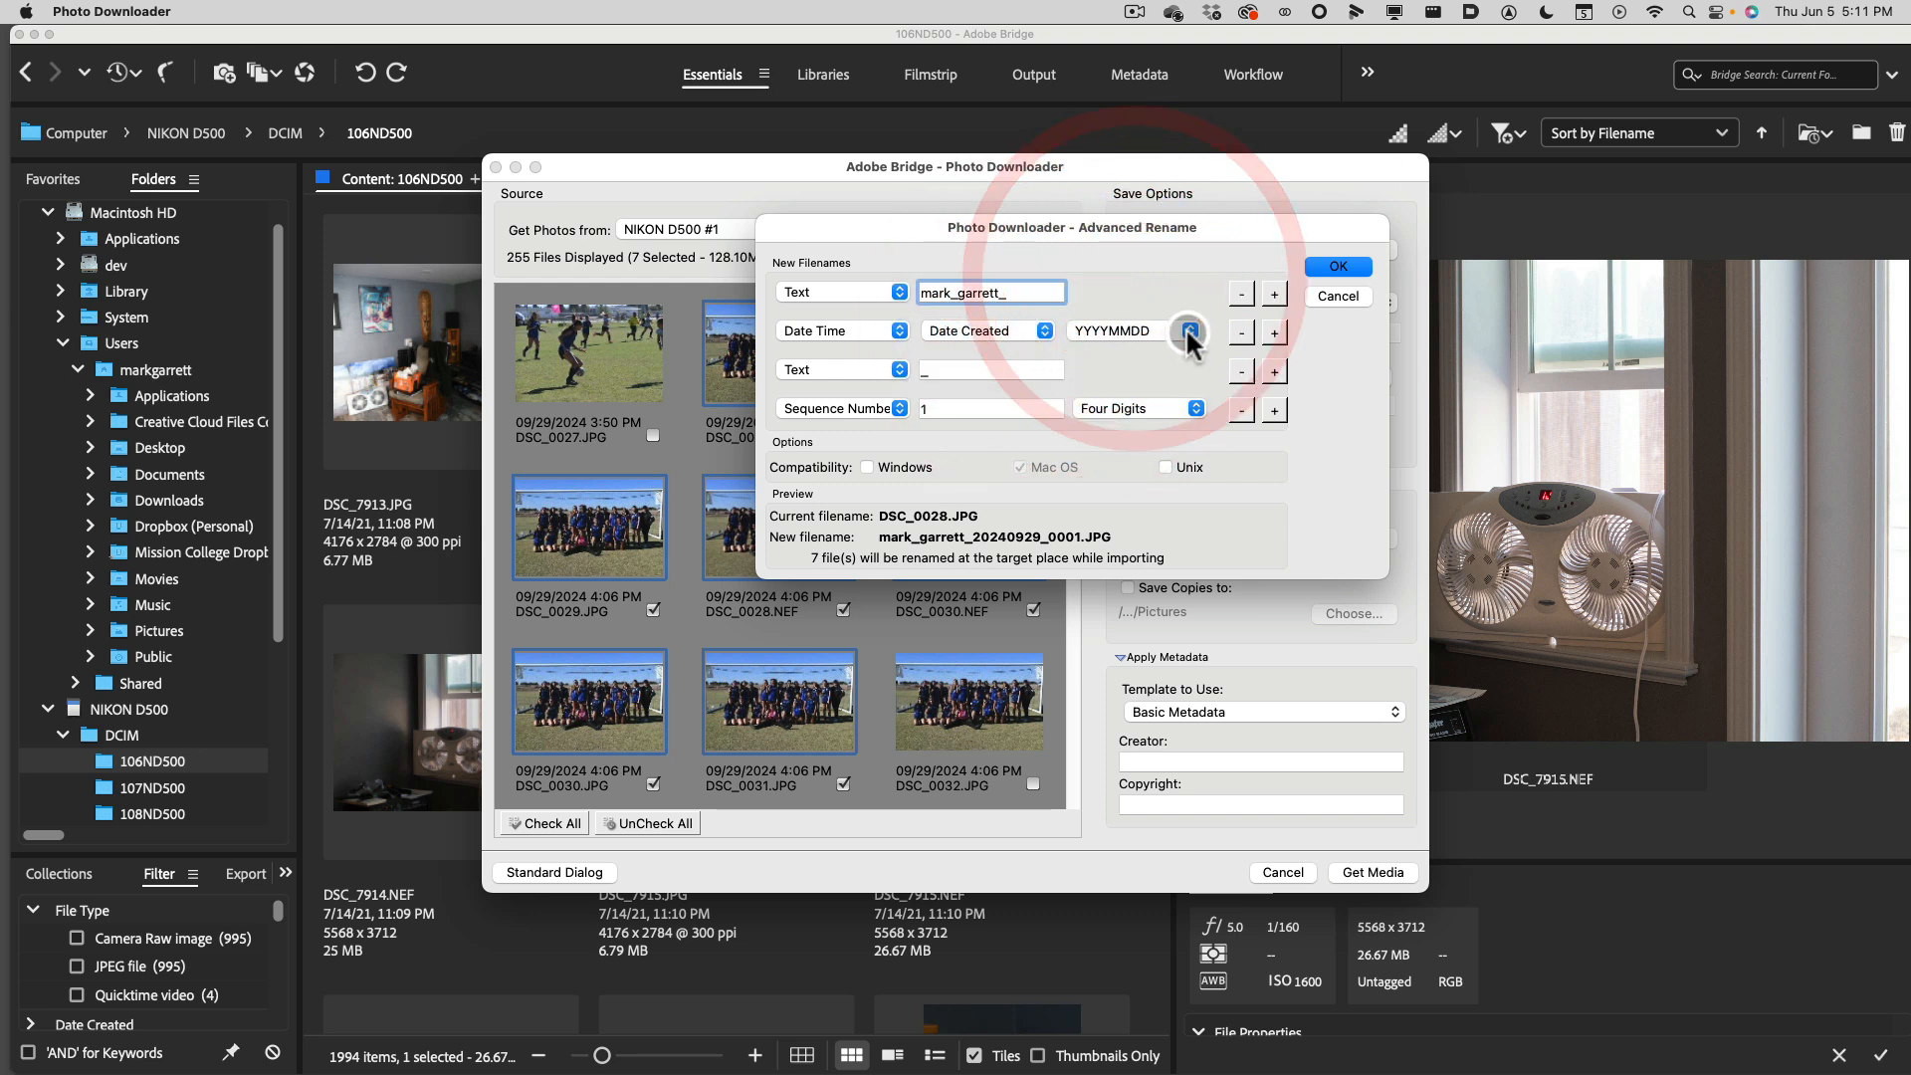
Reduce the filename pattern to the first text element, extended with soccer_, and a sequence number of Three Digits.
{"action": "left_click", "coordinate": [1232, 331]}
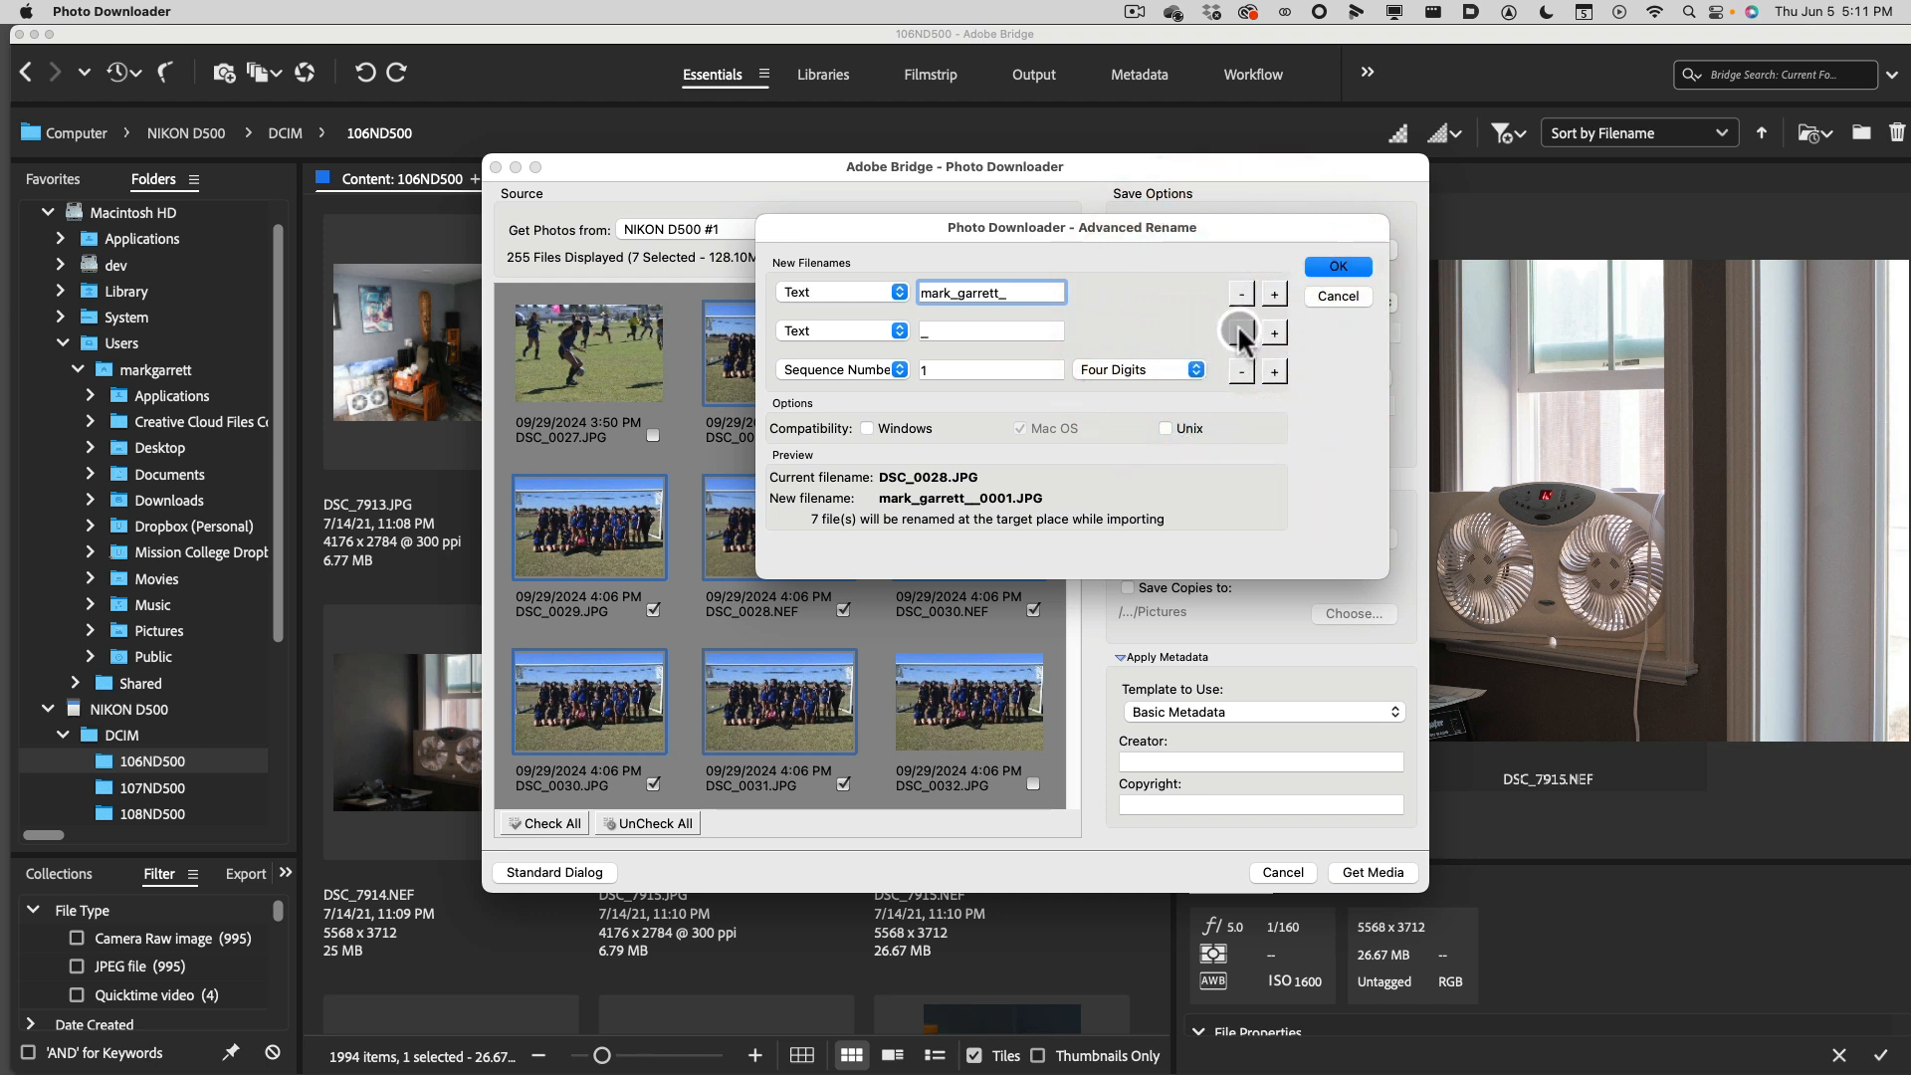
{"action": "type", "text": "soccer_"}
{"action": "left_click", "coordinate": [1240, 335]}
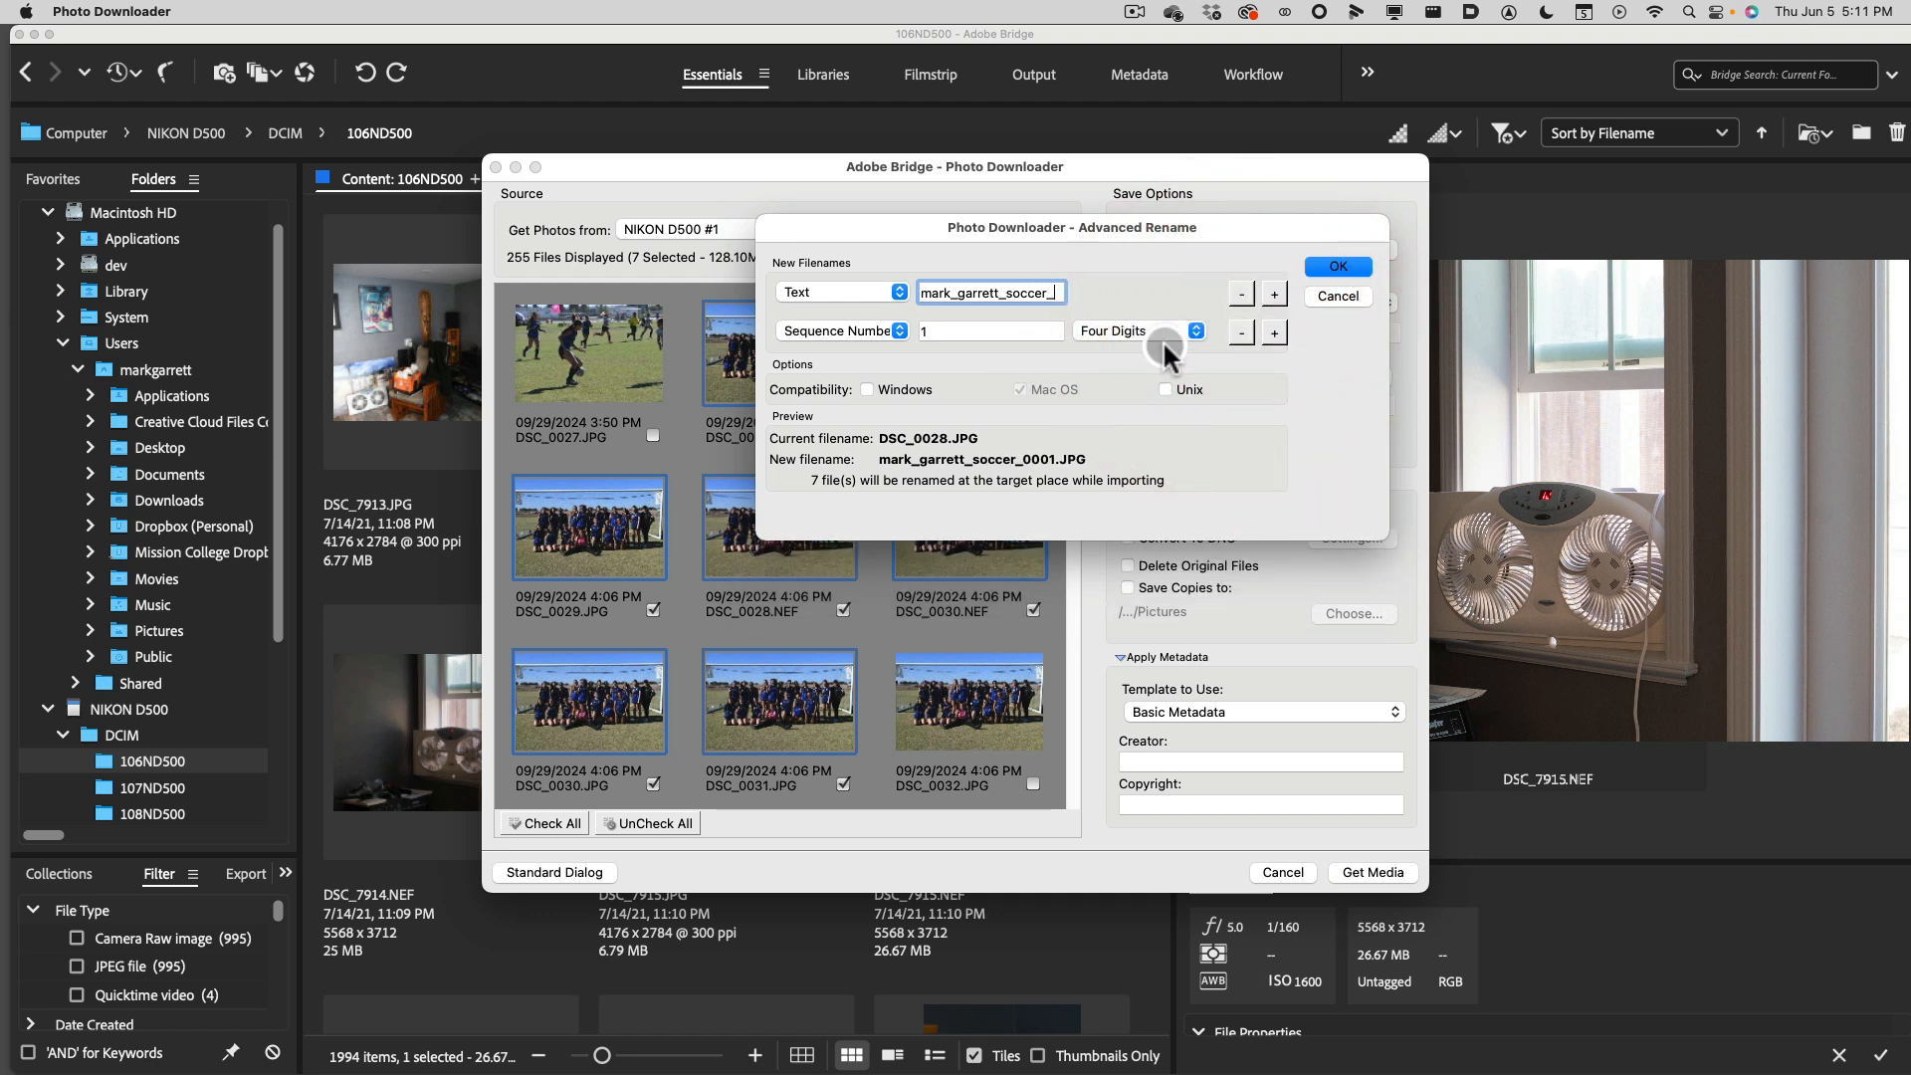
{"action": "left_click", "coordinate": [1195, 331]}
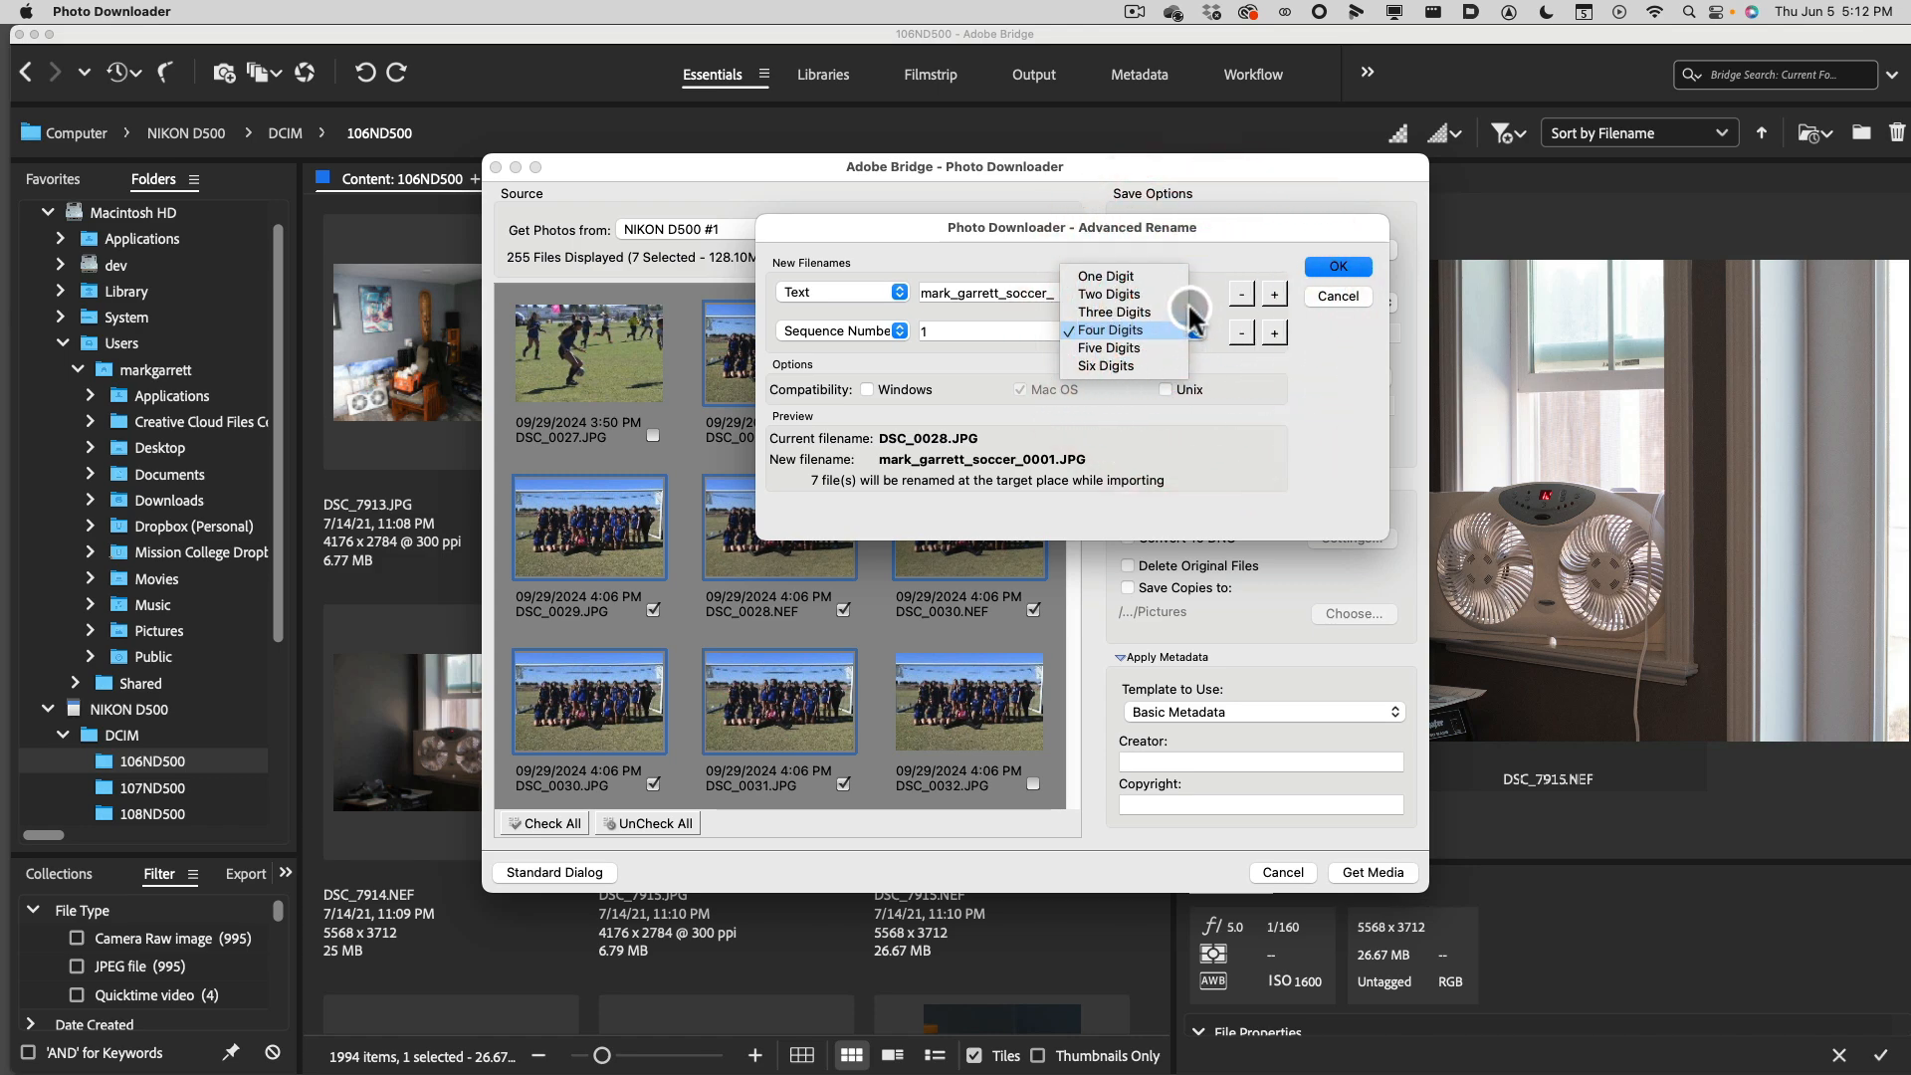
{"action": "left_click", "coordinate": [1151, 314]}
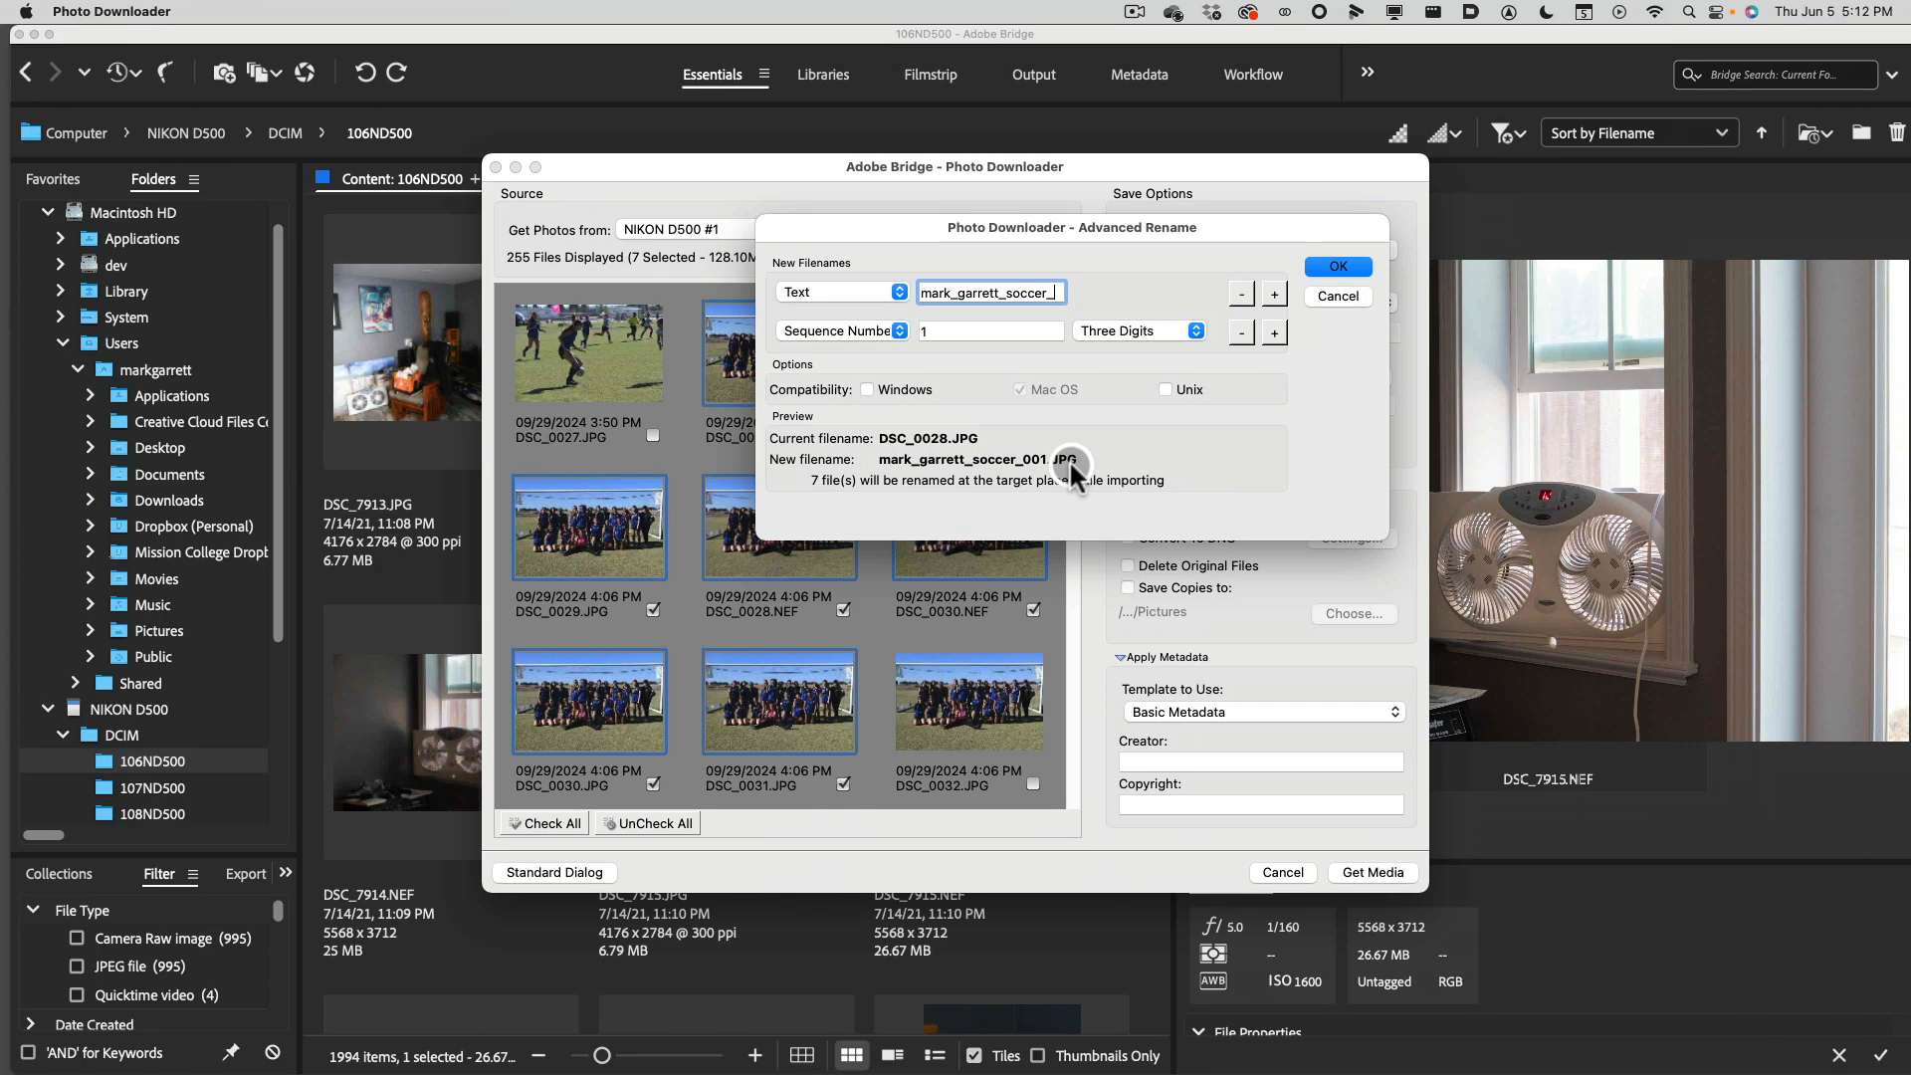
Add a Date Created element in MMDDYYYY format and an underscore text element between the first text element and the sequence number.
{"action": "left_click", "coordinate": [1275, 294]}
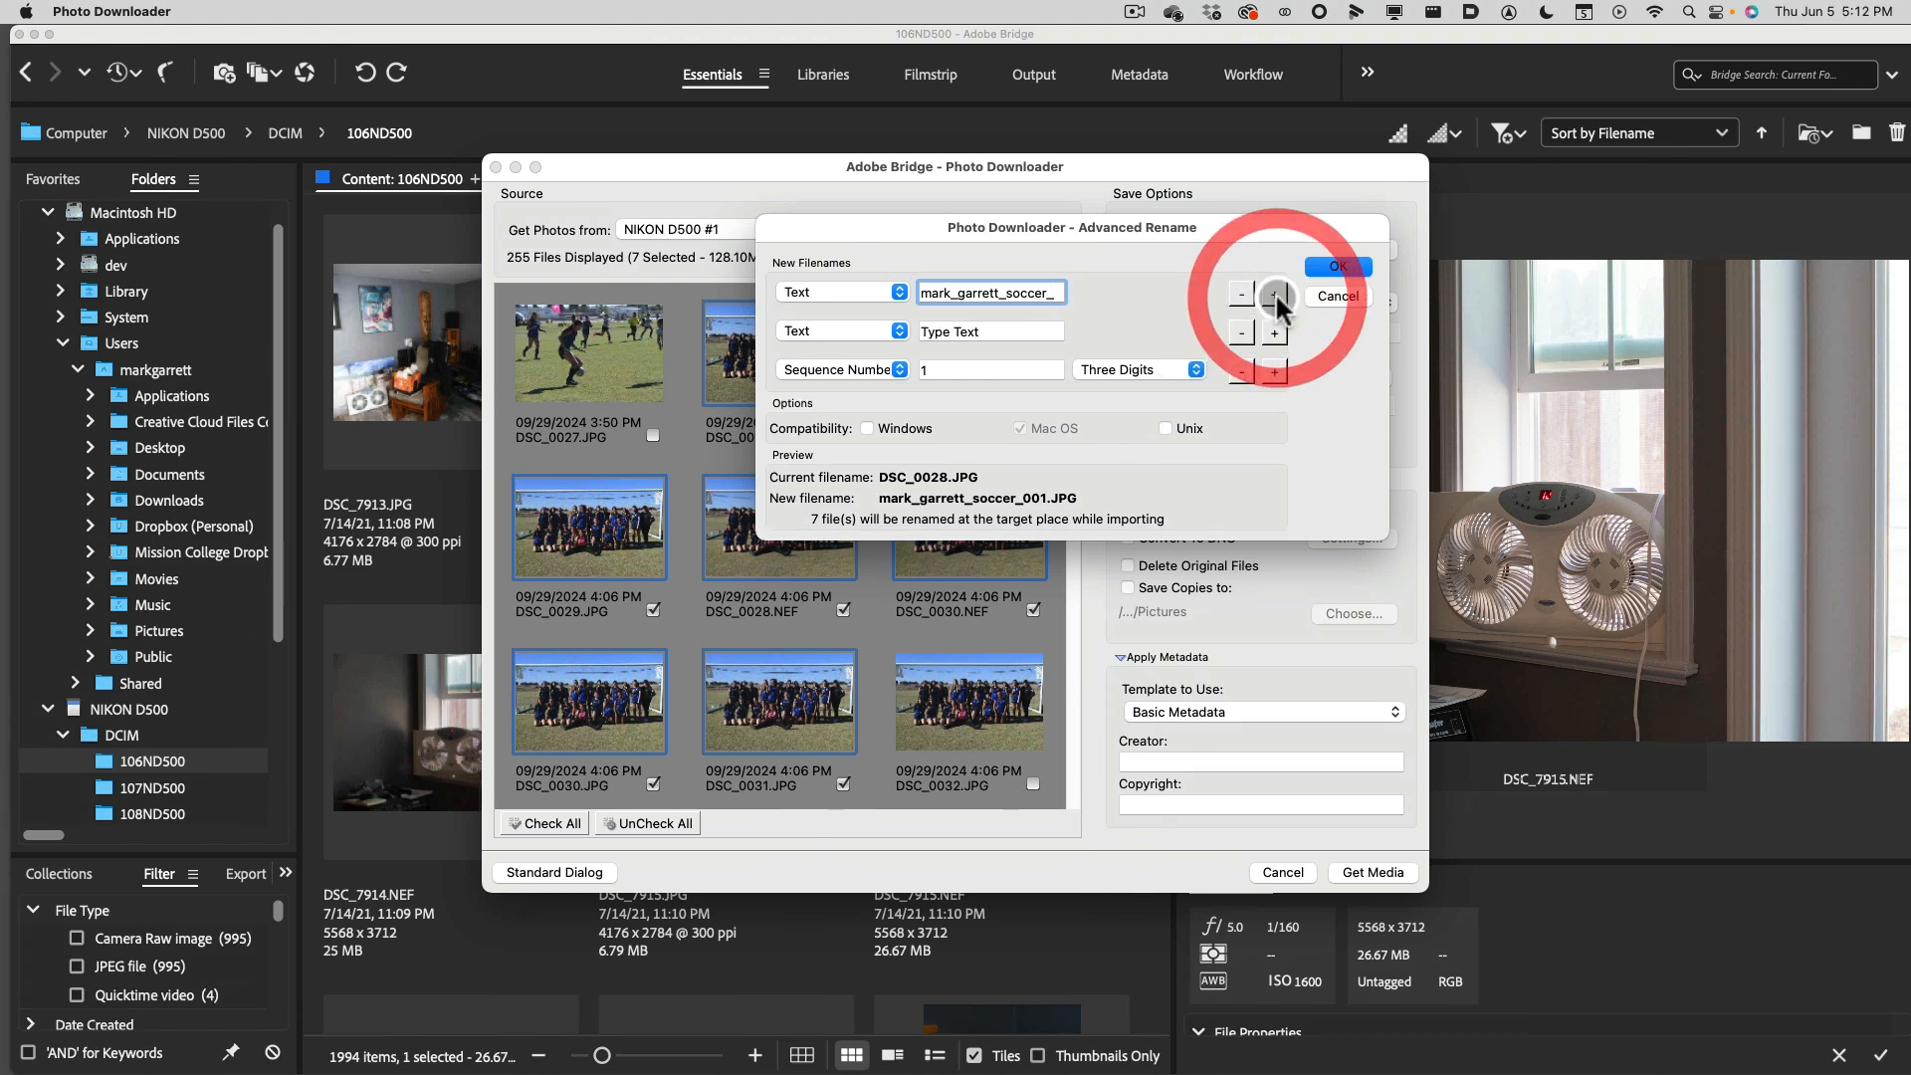
{"action": "left_click", "coordinate": [864, 329]}
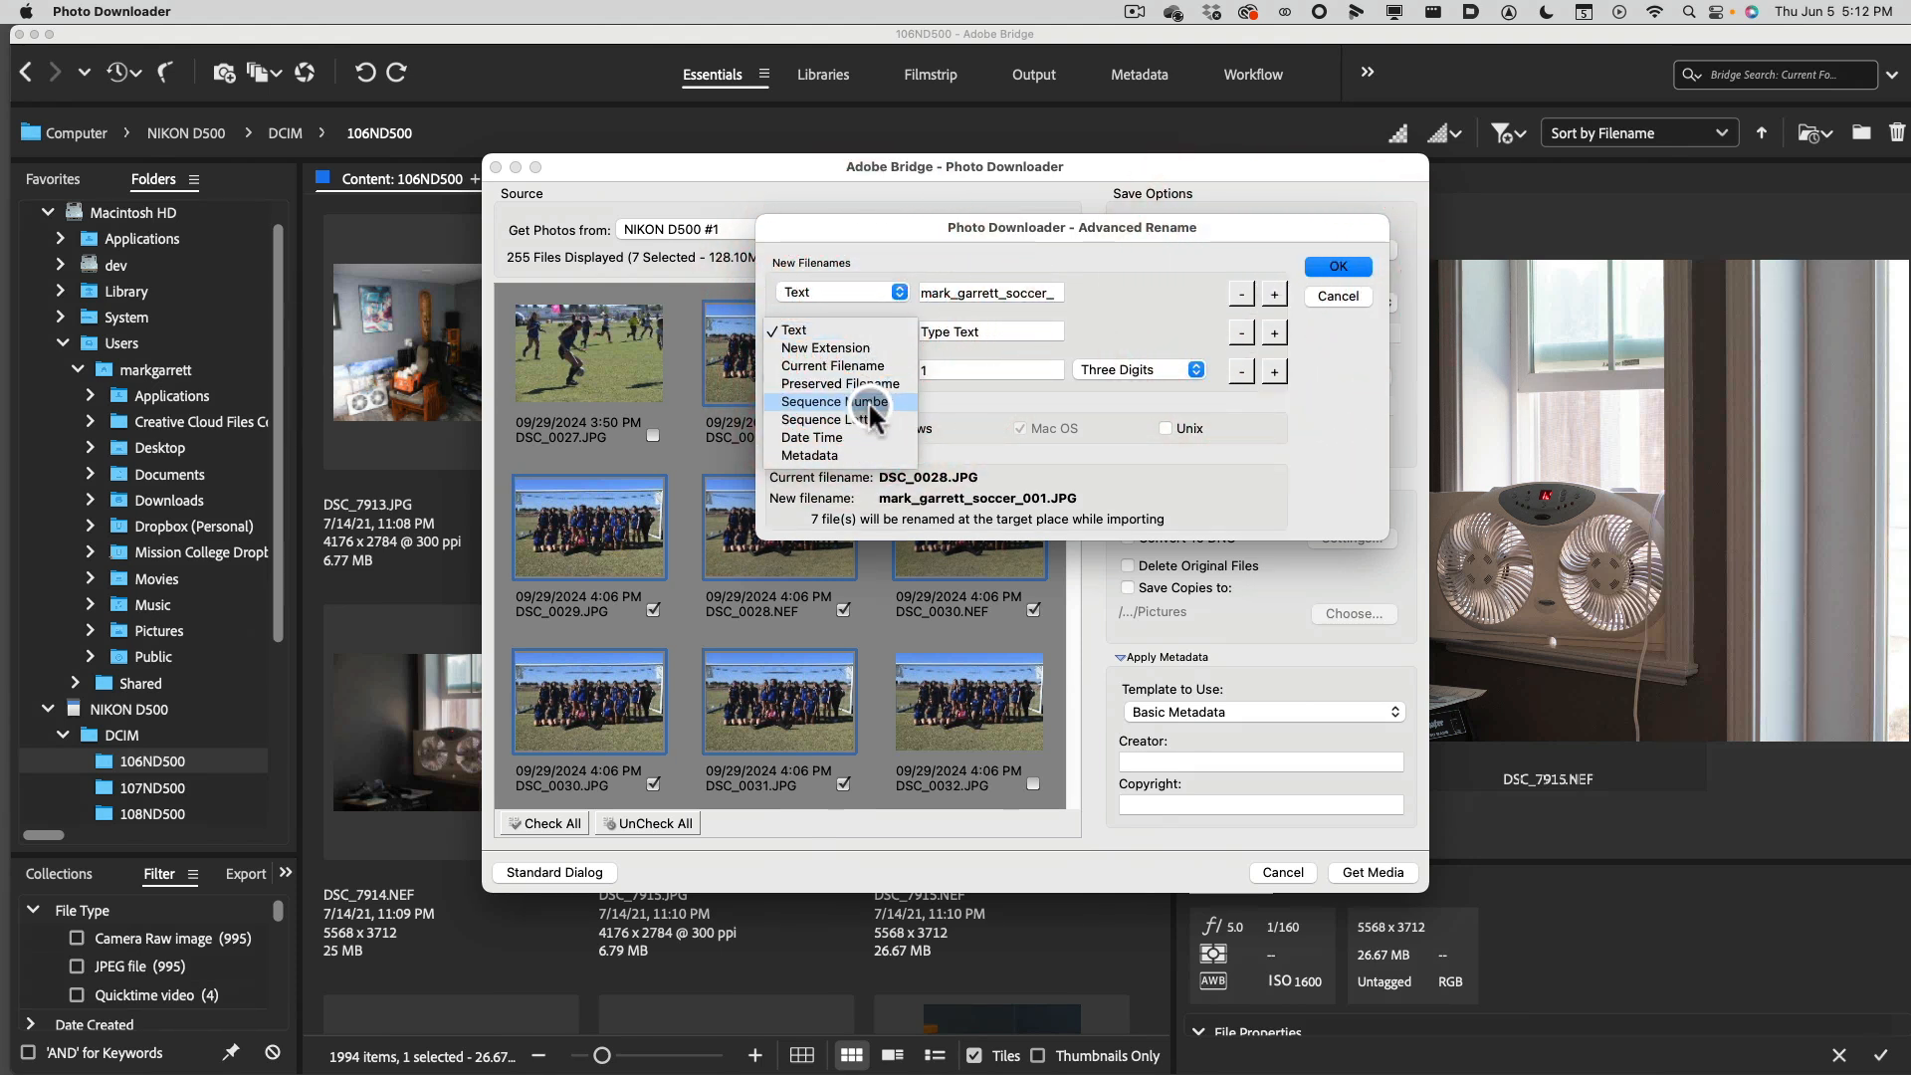
{"action": "left_click", "coordinate": [868, 437]}
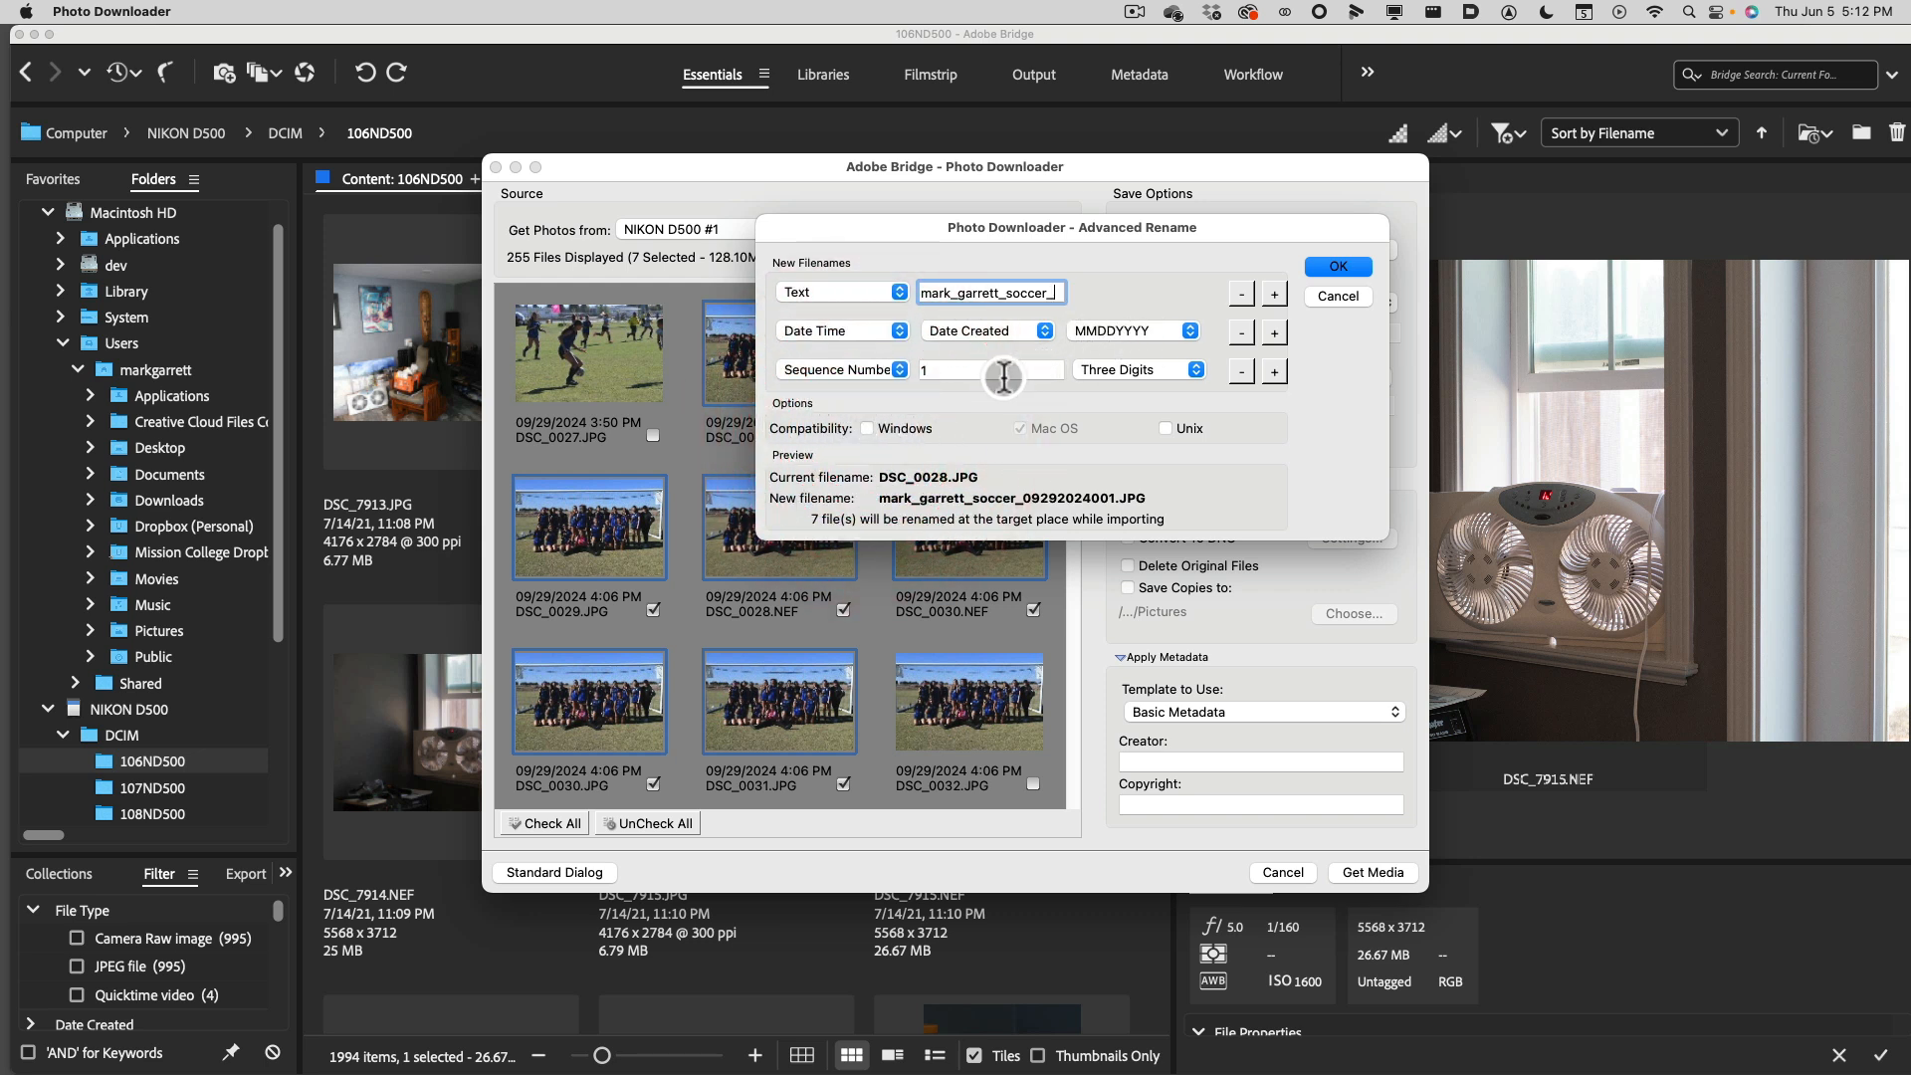
{"action": "left_click", "coordinate": [1273, 333]}
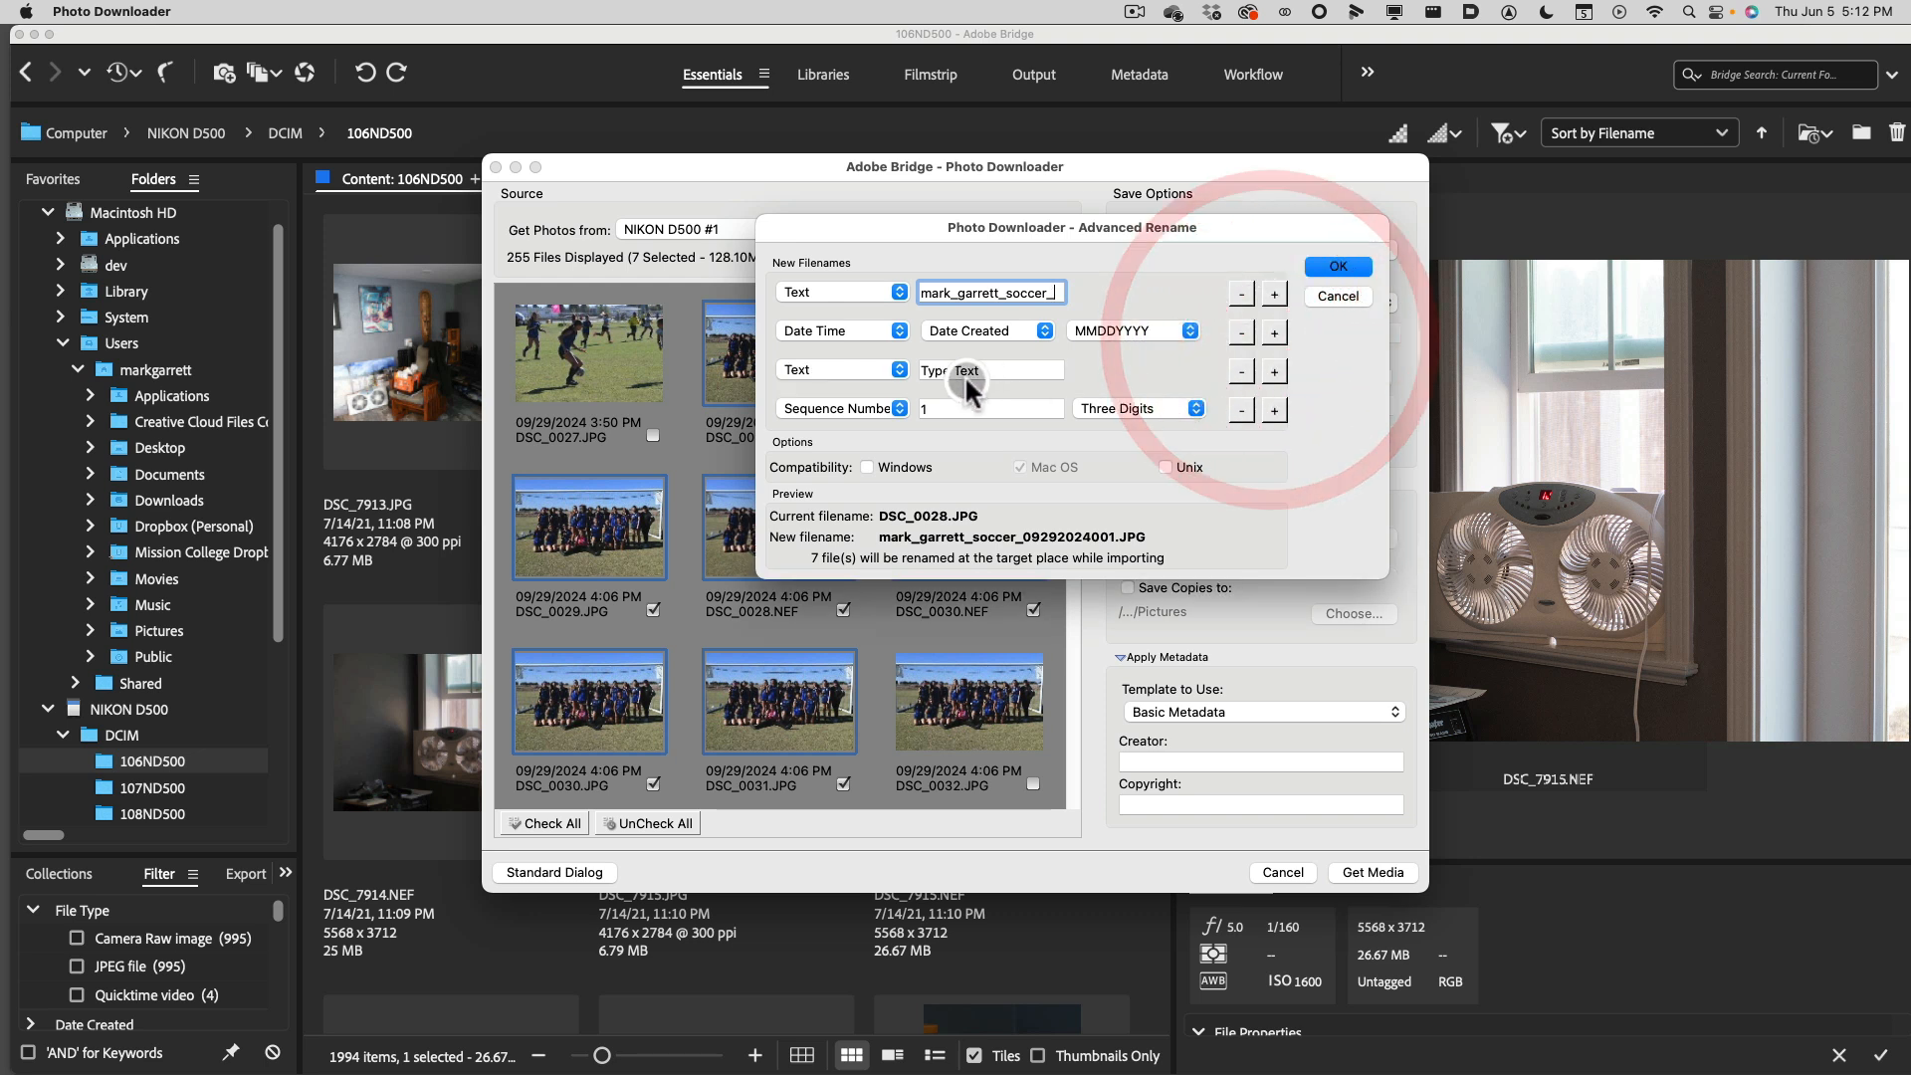
{"action": "left_click", "coordinate": [977, 370]}
{"action": "type", "text": "_"}
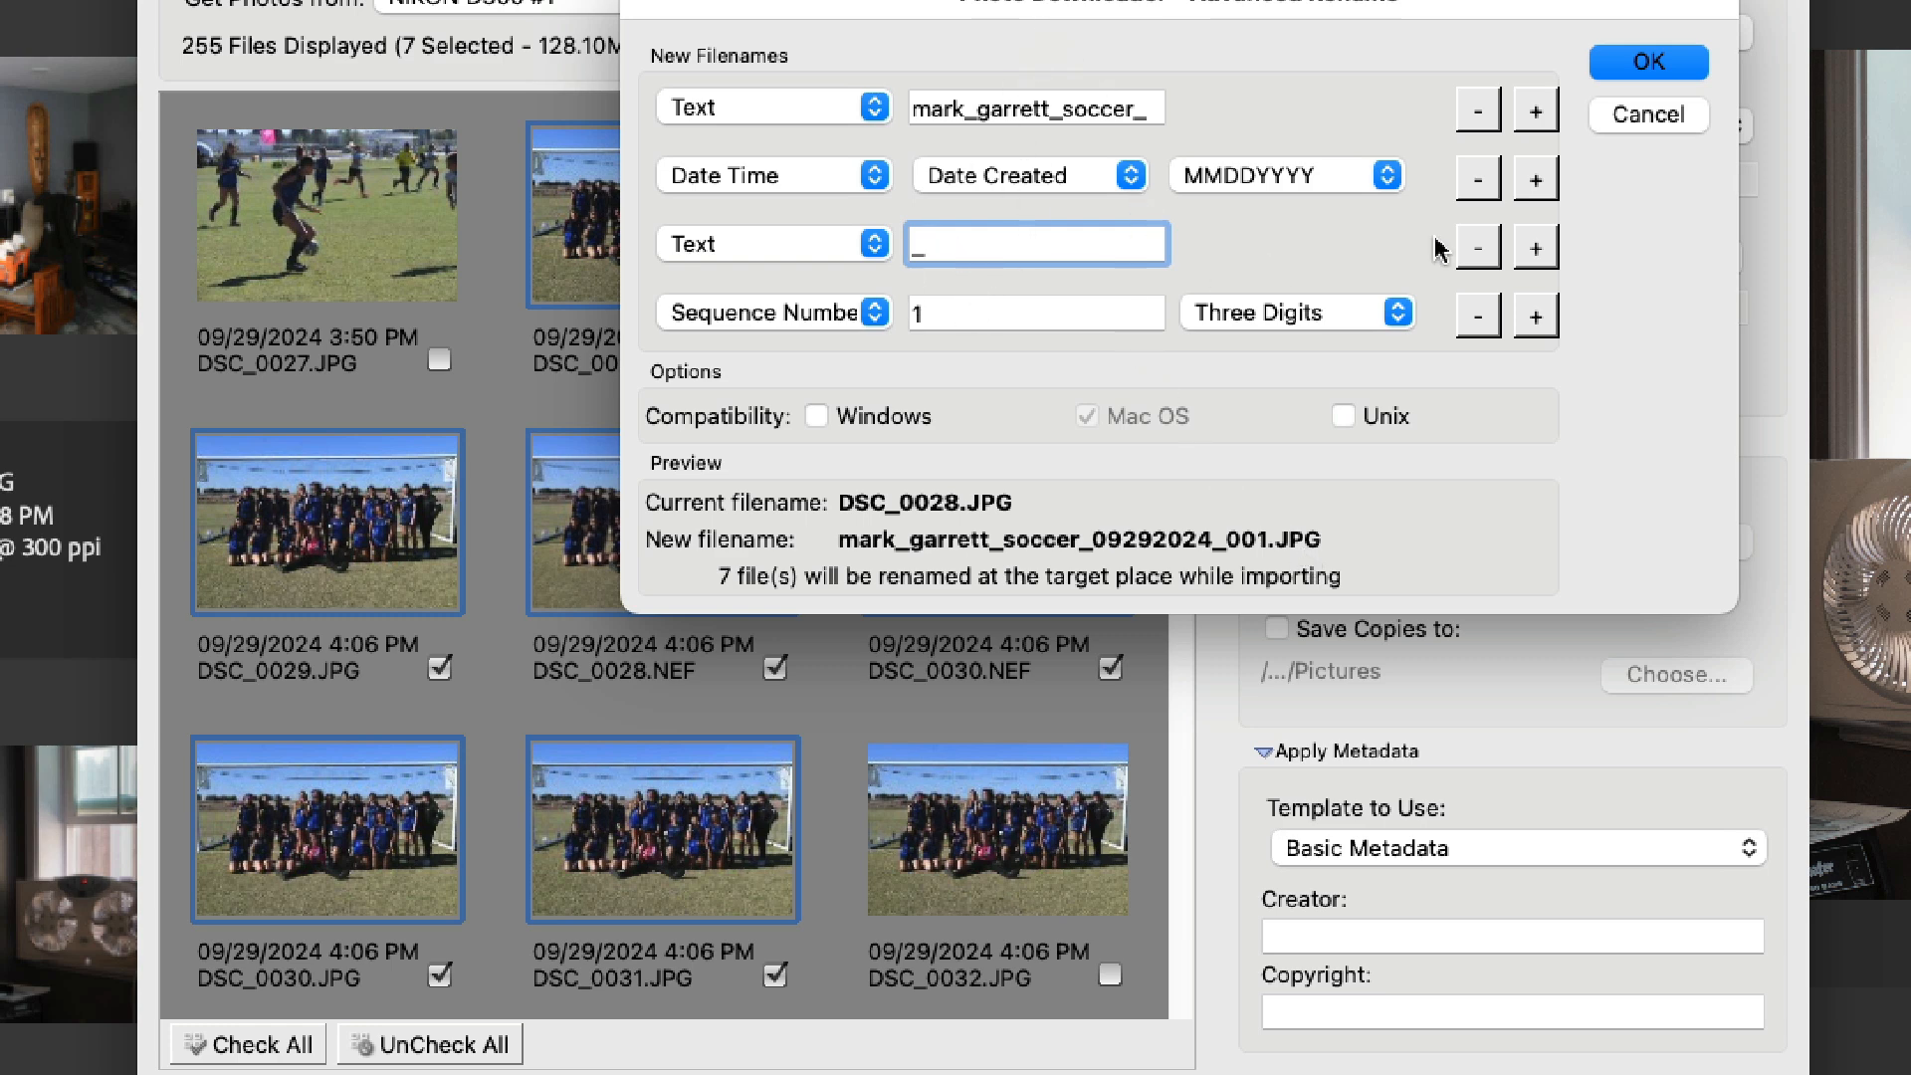
Remove the separator text element after the date, add a new one with an underscore, and accept the filename pattern.
{"action": "left_click", "coordinate": [876, 250]}
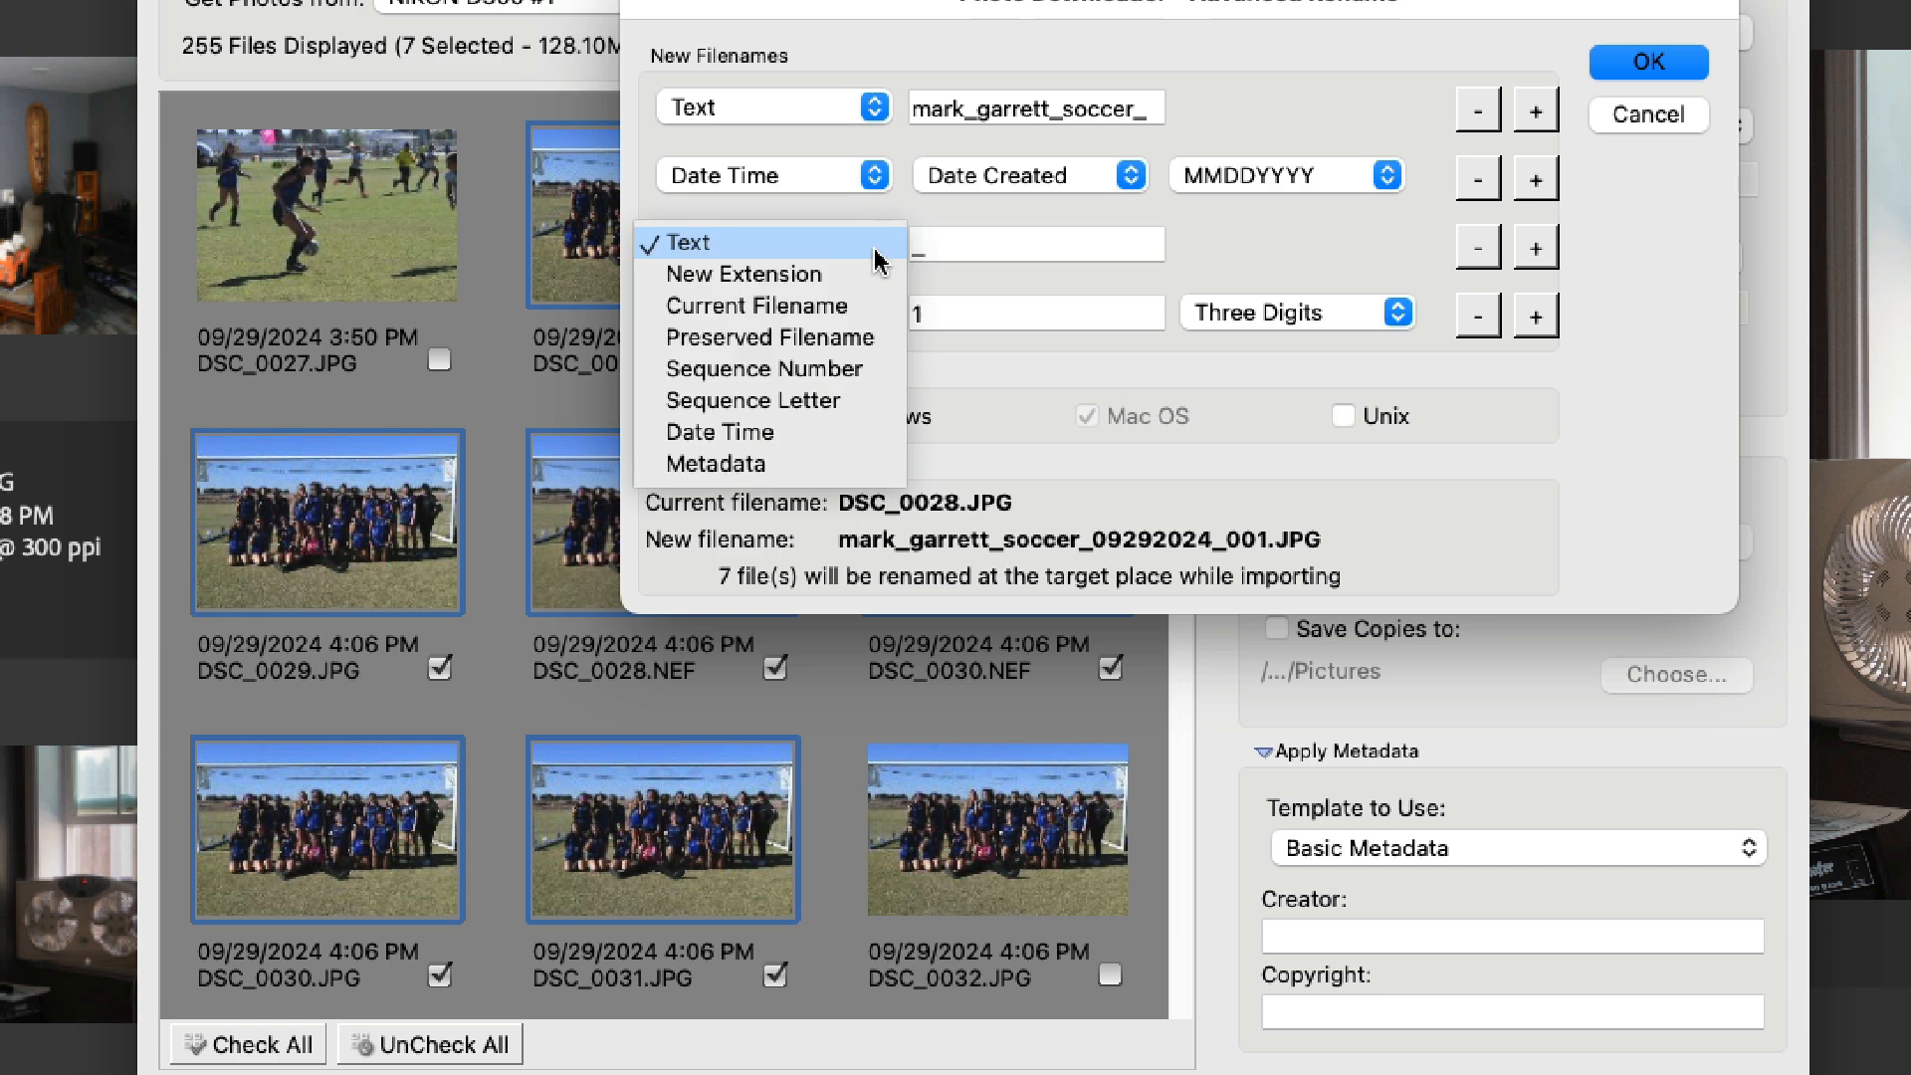
{"action": "left_click", "coordinate": [876, 248]}
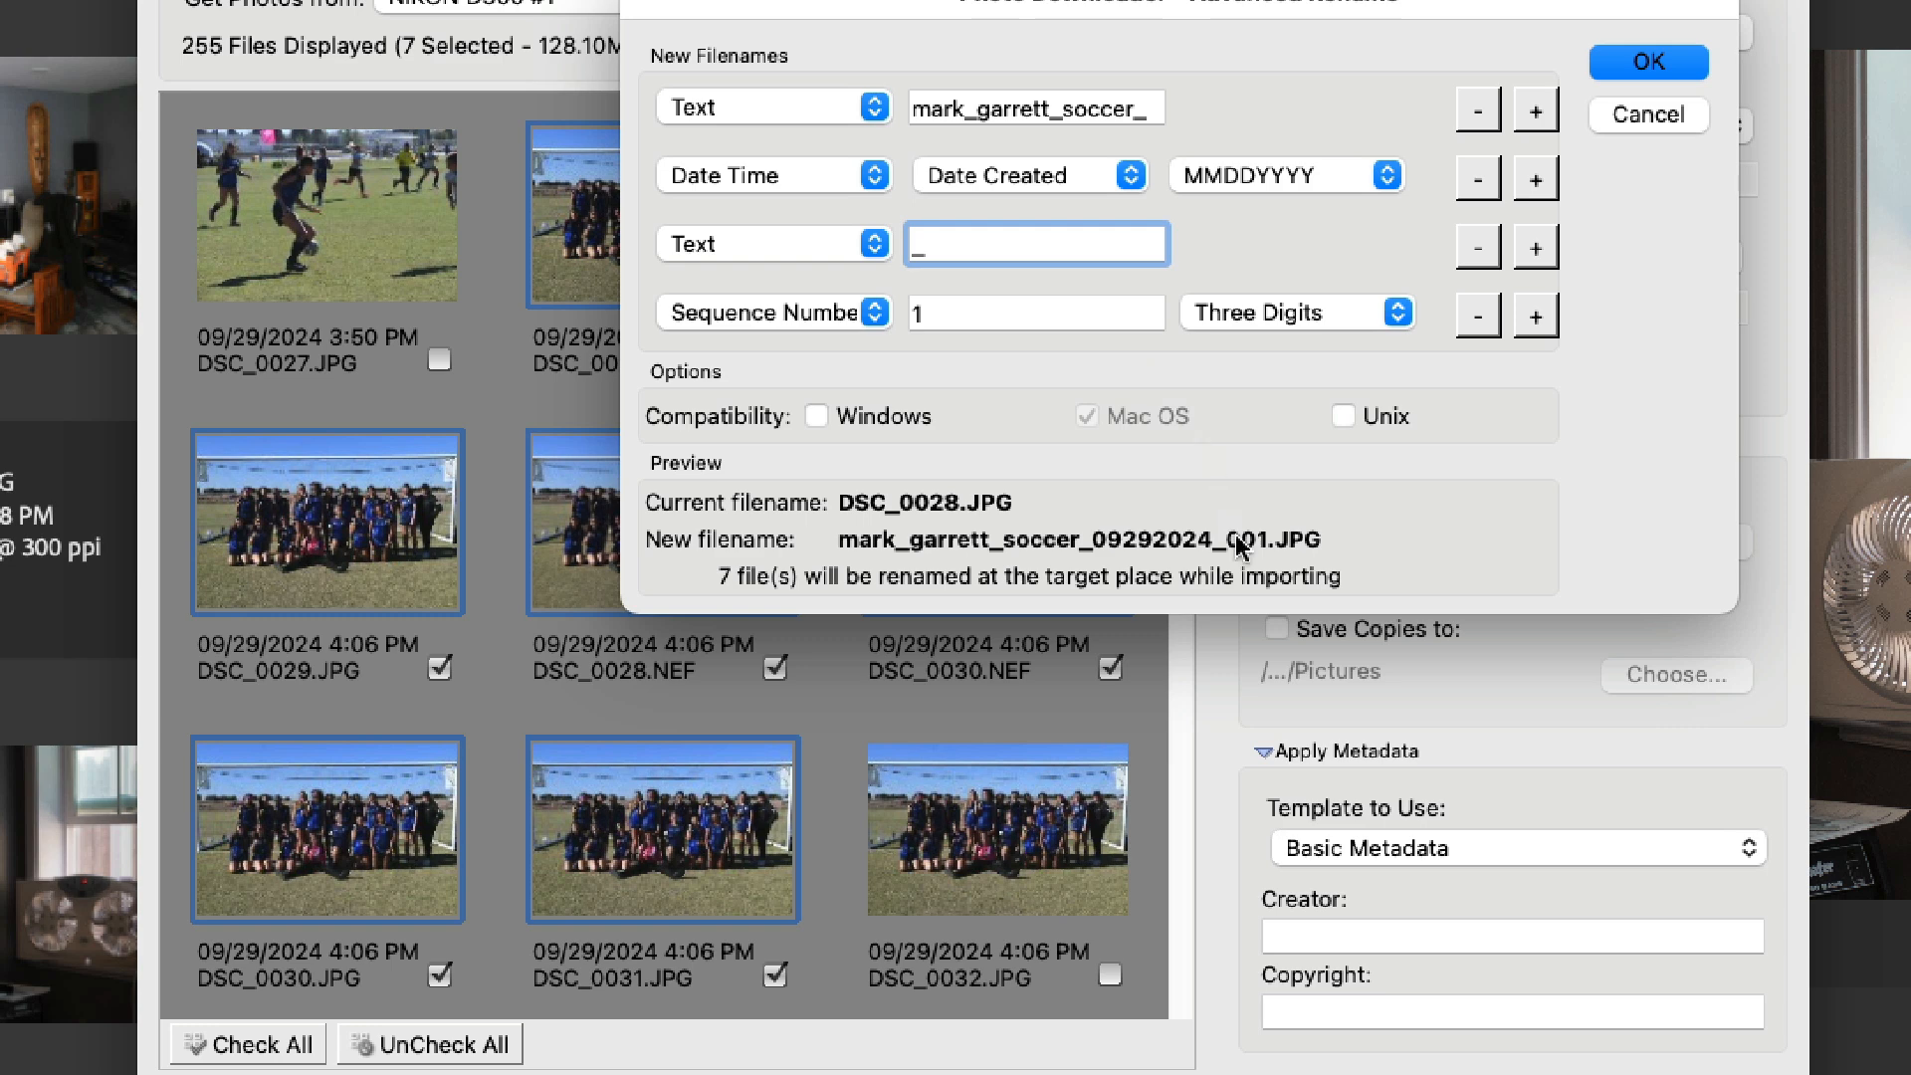
{"action": "left_click", "coordinate": [1479, 249]}
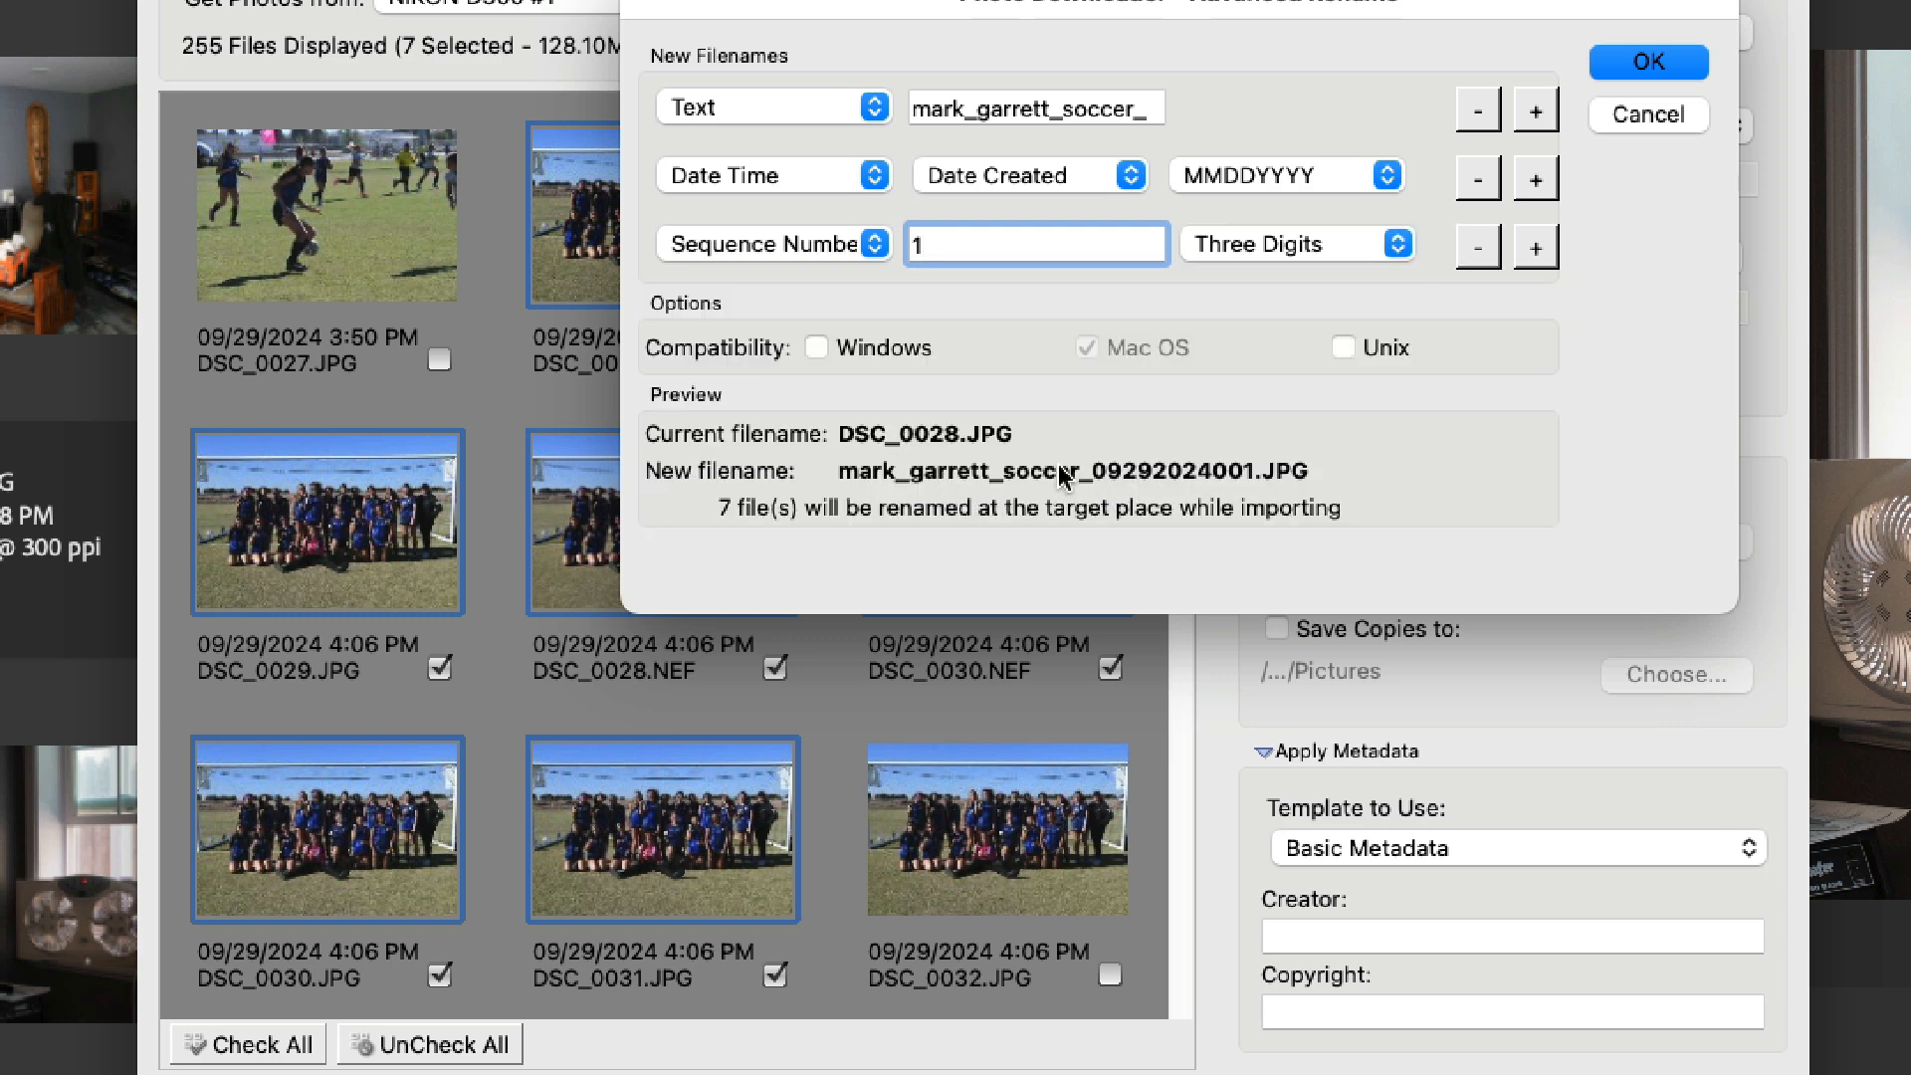
{"action": "left_click", "coordinate": [1535, 180]}
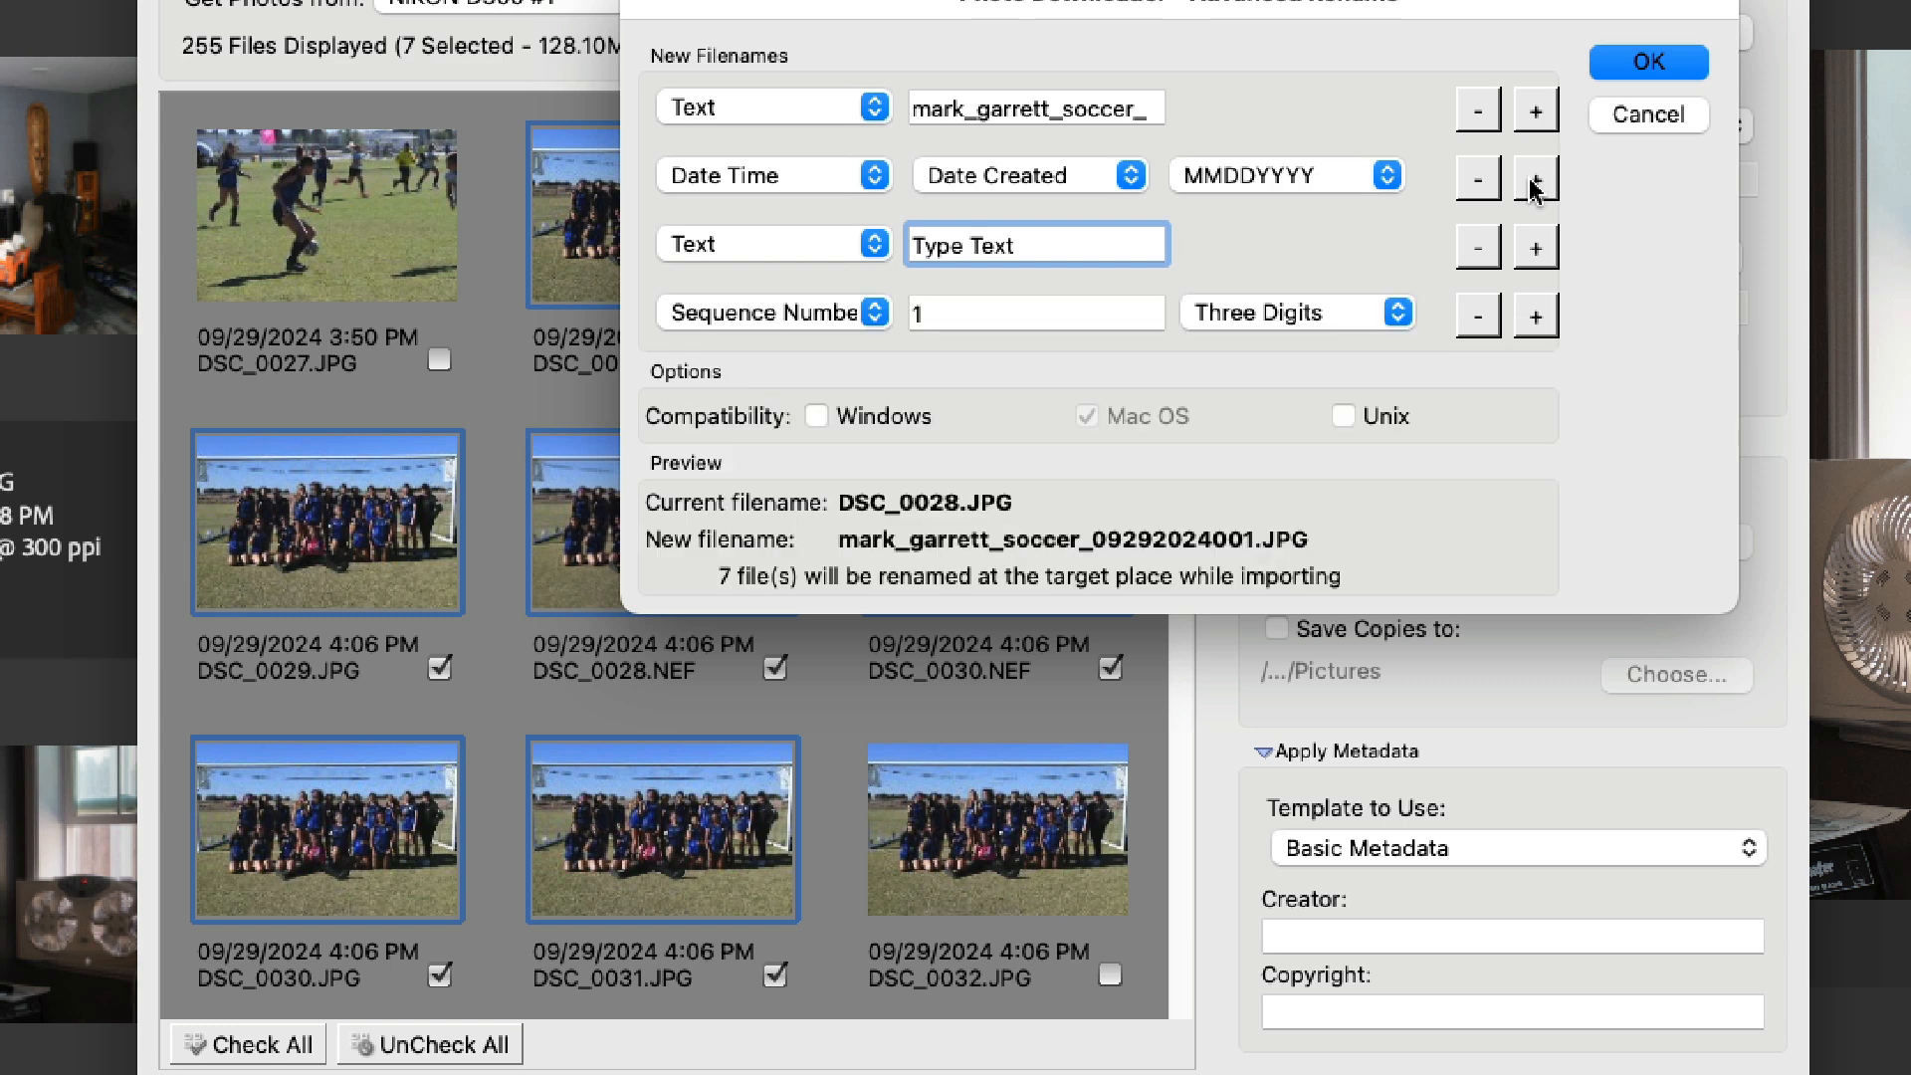
{"action": "left_click_drag", "start_coordinate": [1084, 244], "coordinate": [909, 247]}
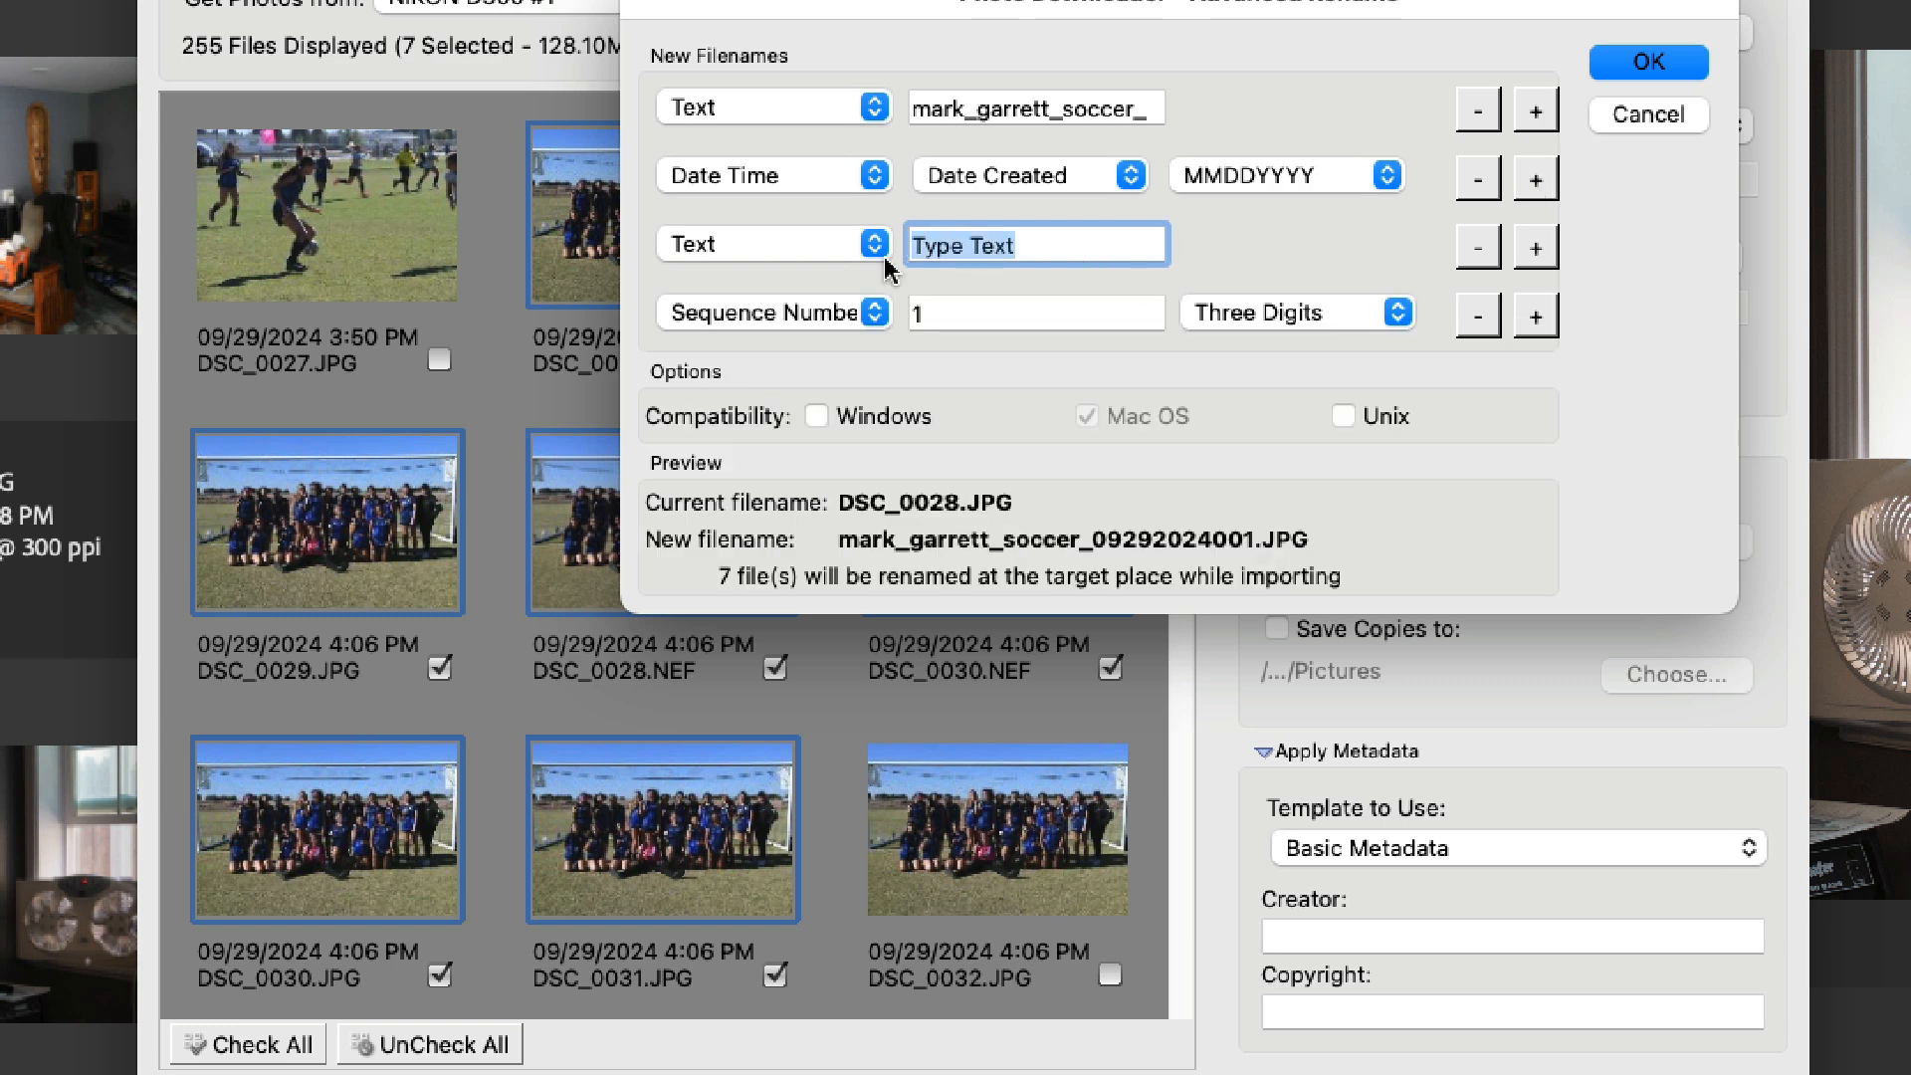
{"action": "type", "text": "_"}
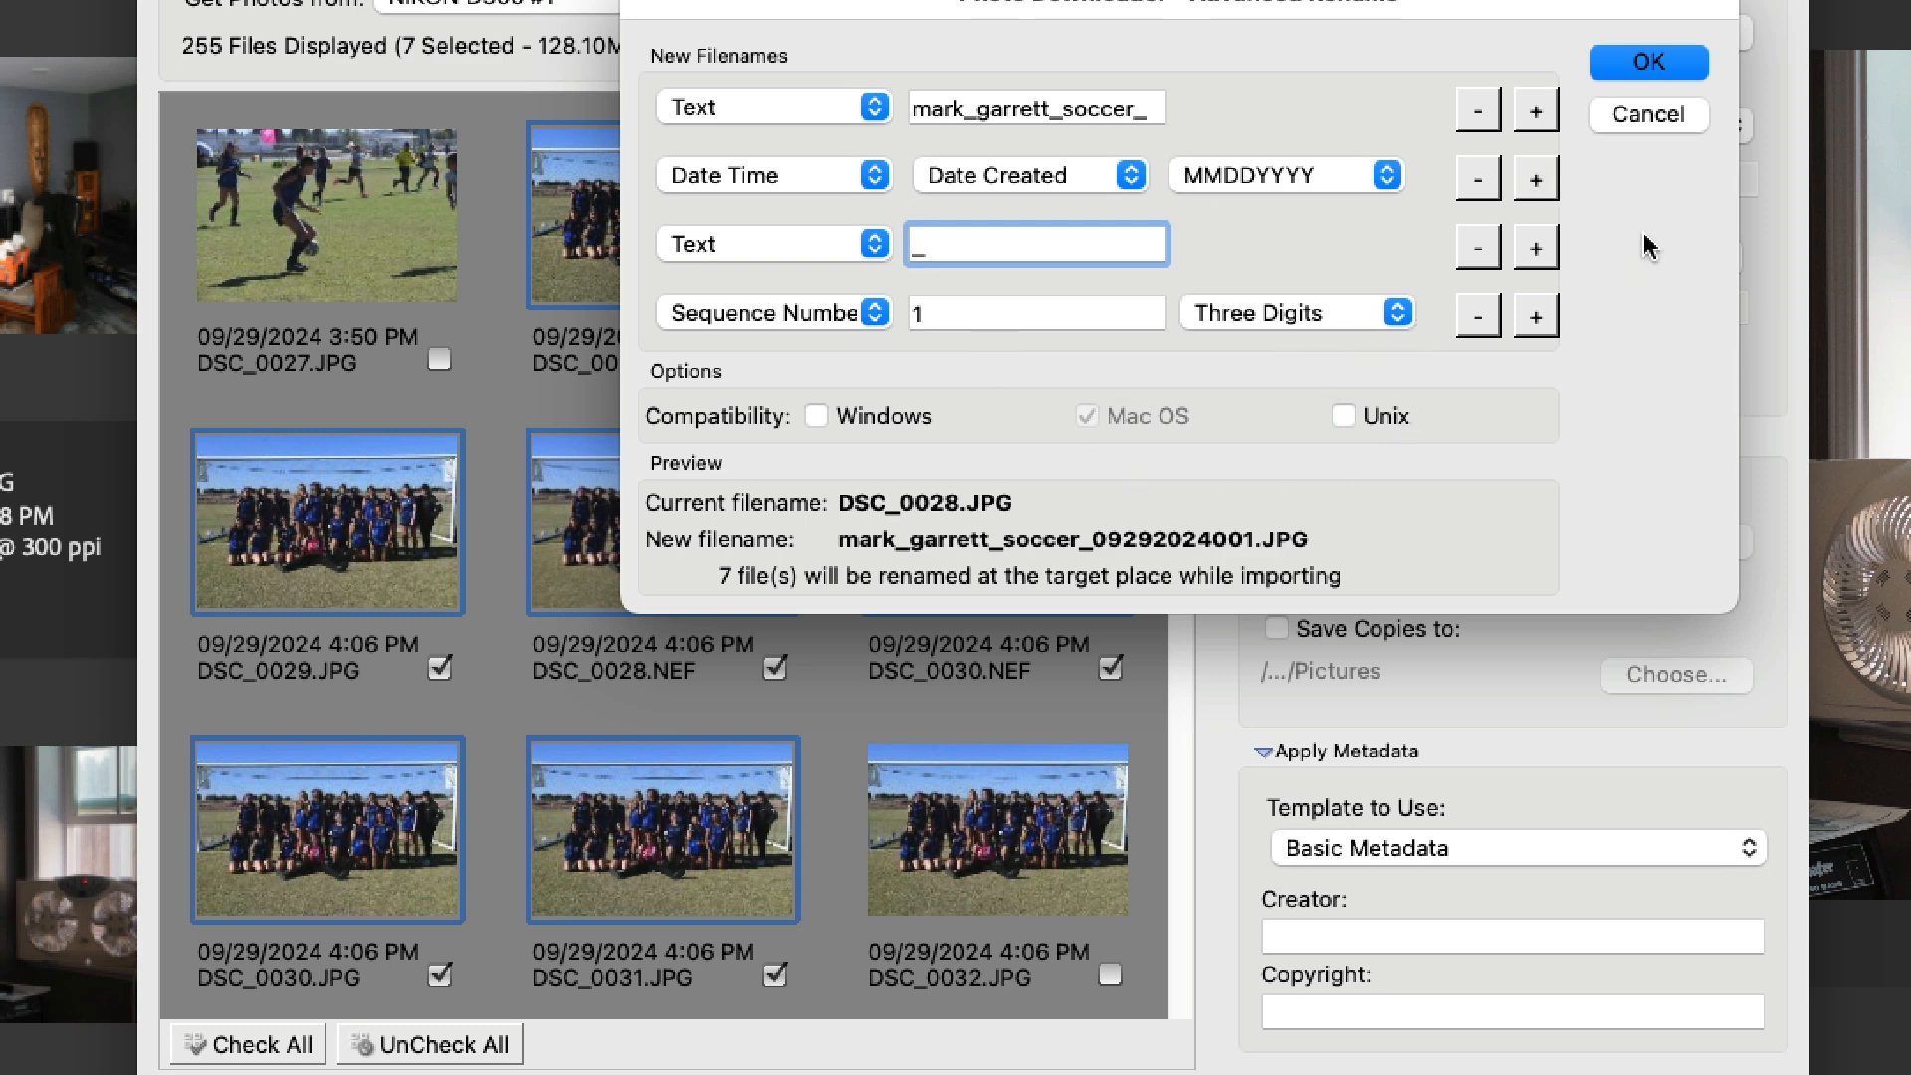
{"action": "left_click", "coordinate": [1632, 117]}
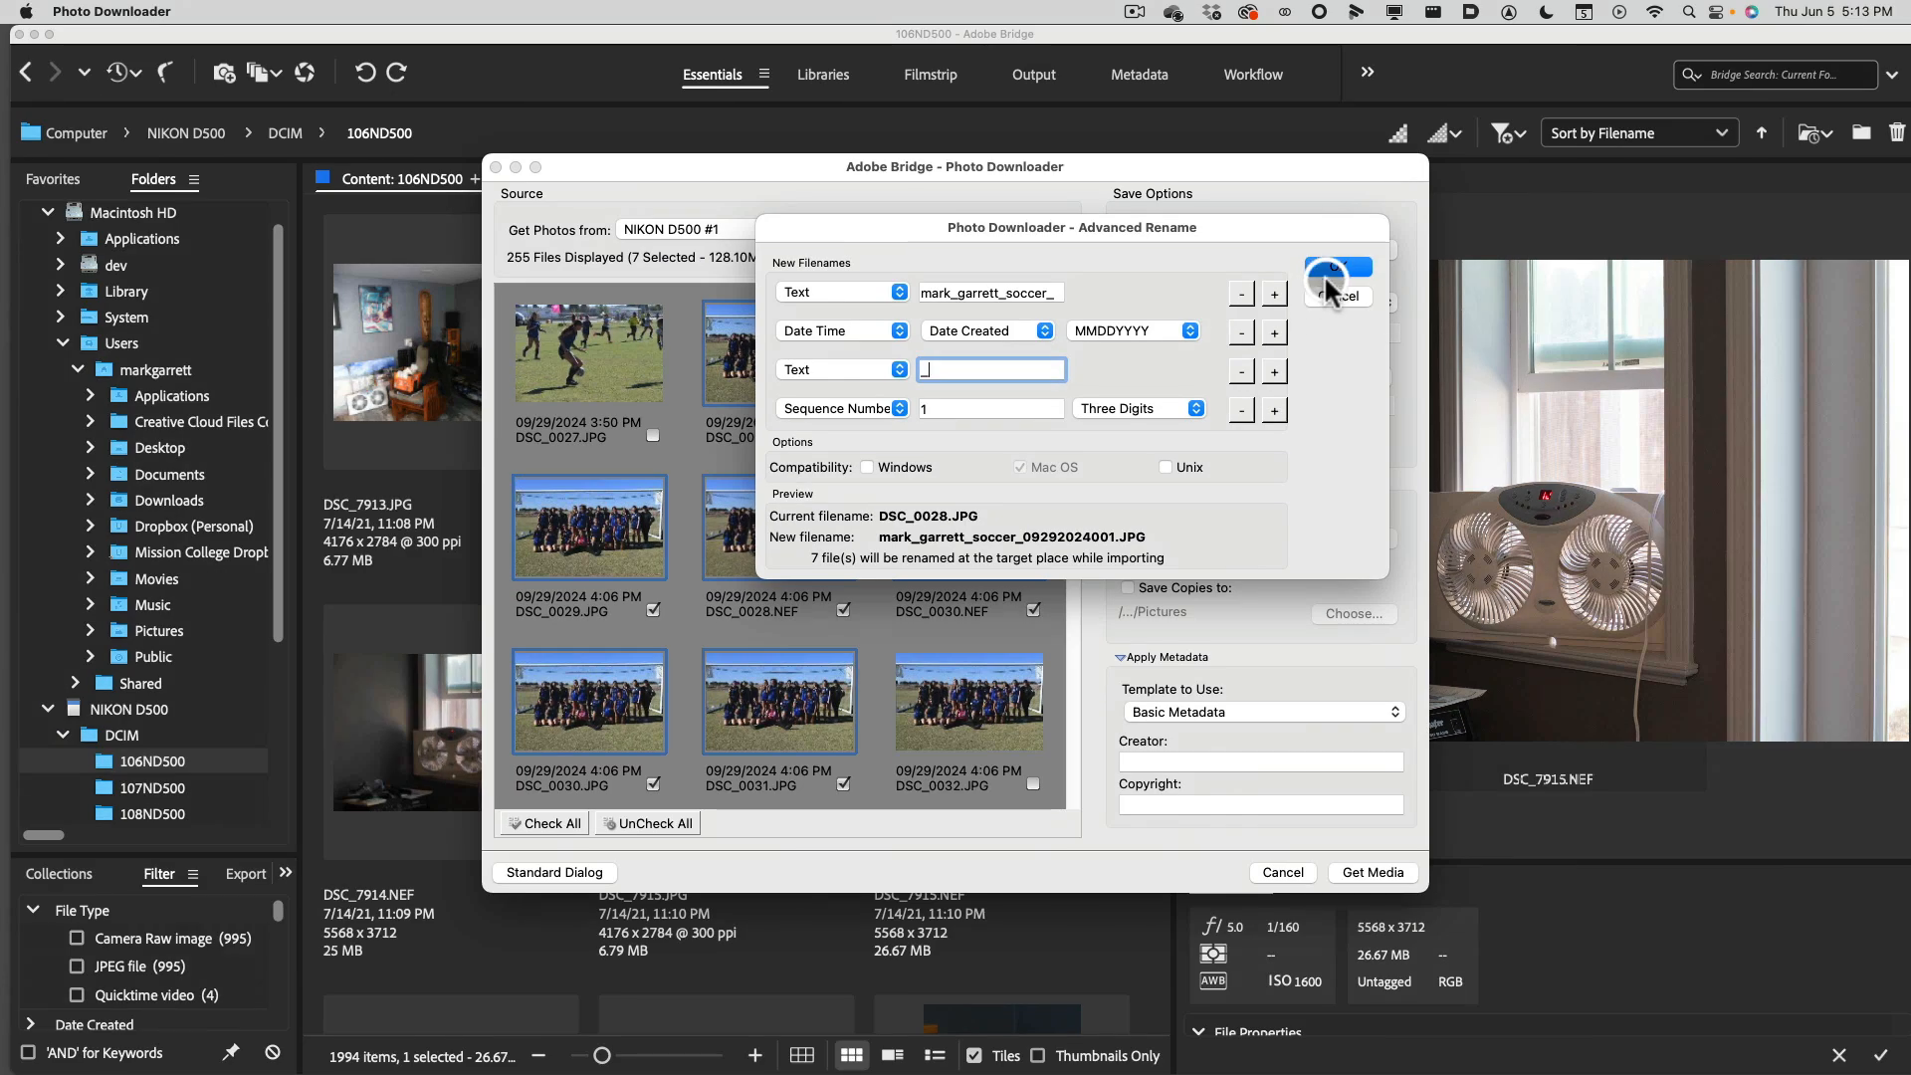
{"action": "left_click", "coordinate": [1323, 261]}
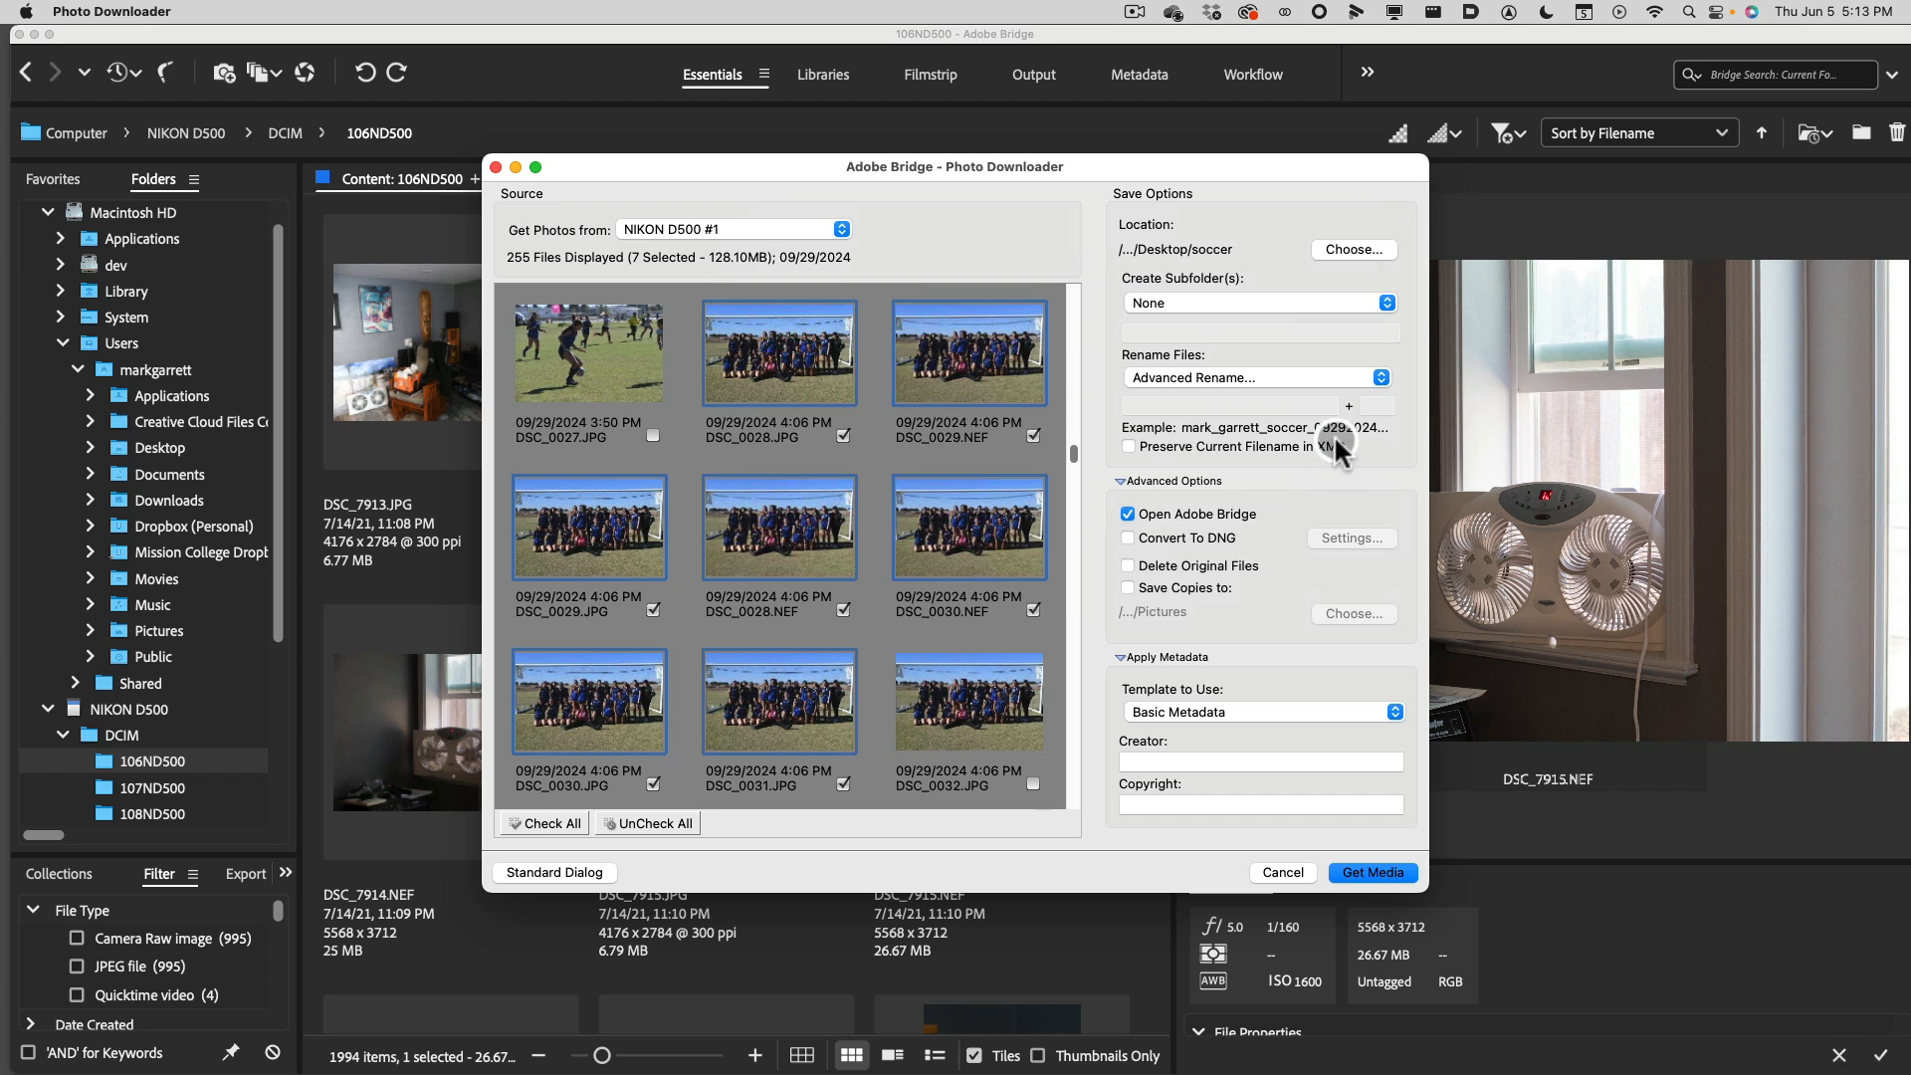
Reopen Advanced Rename, set the text element between the date and the sequence number to an underscore, and accept it.
{"action": "left_click", "coordinate": [1269, 376]}
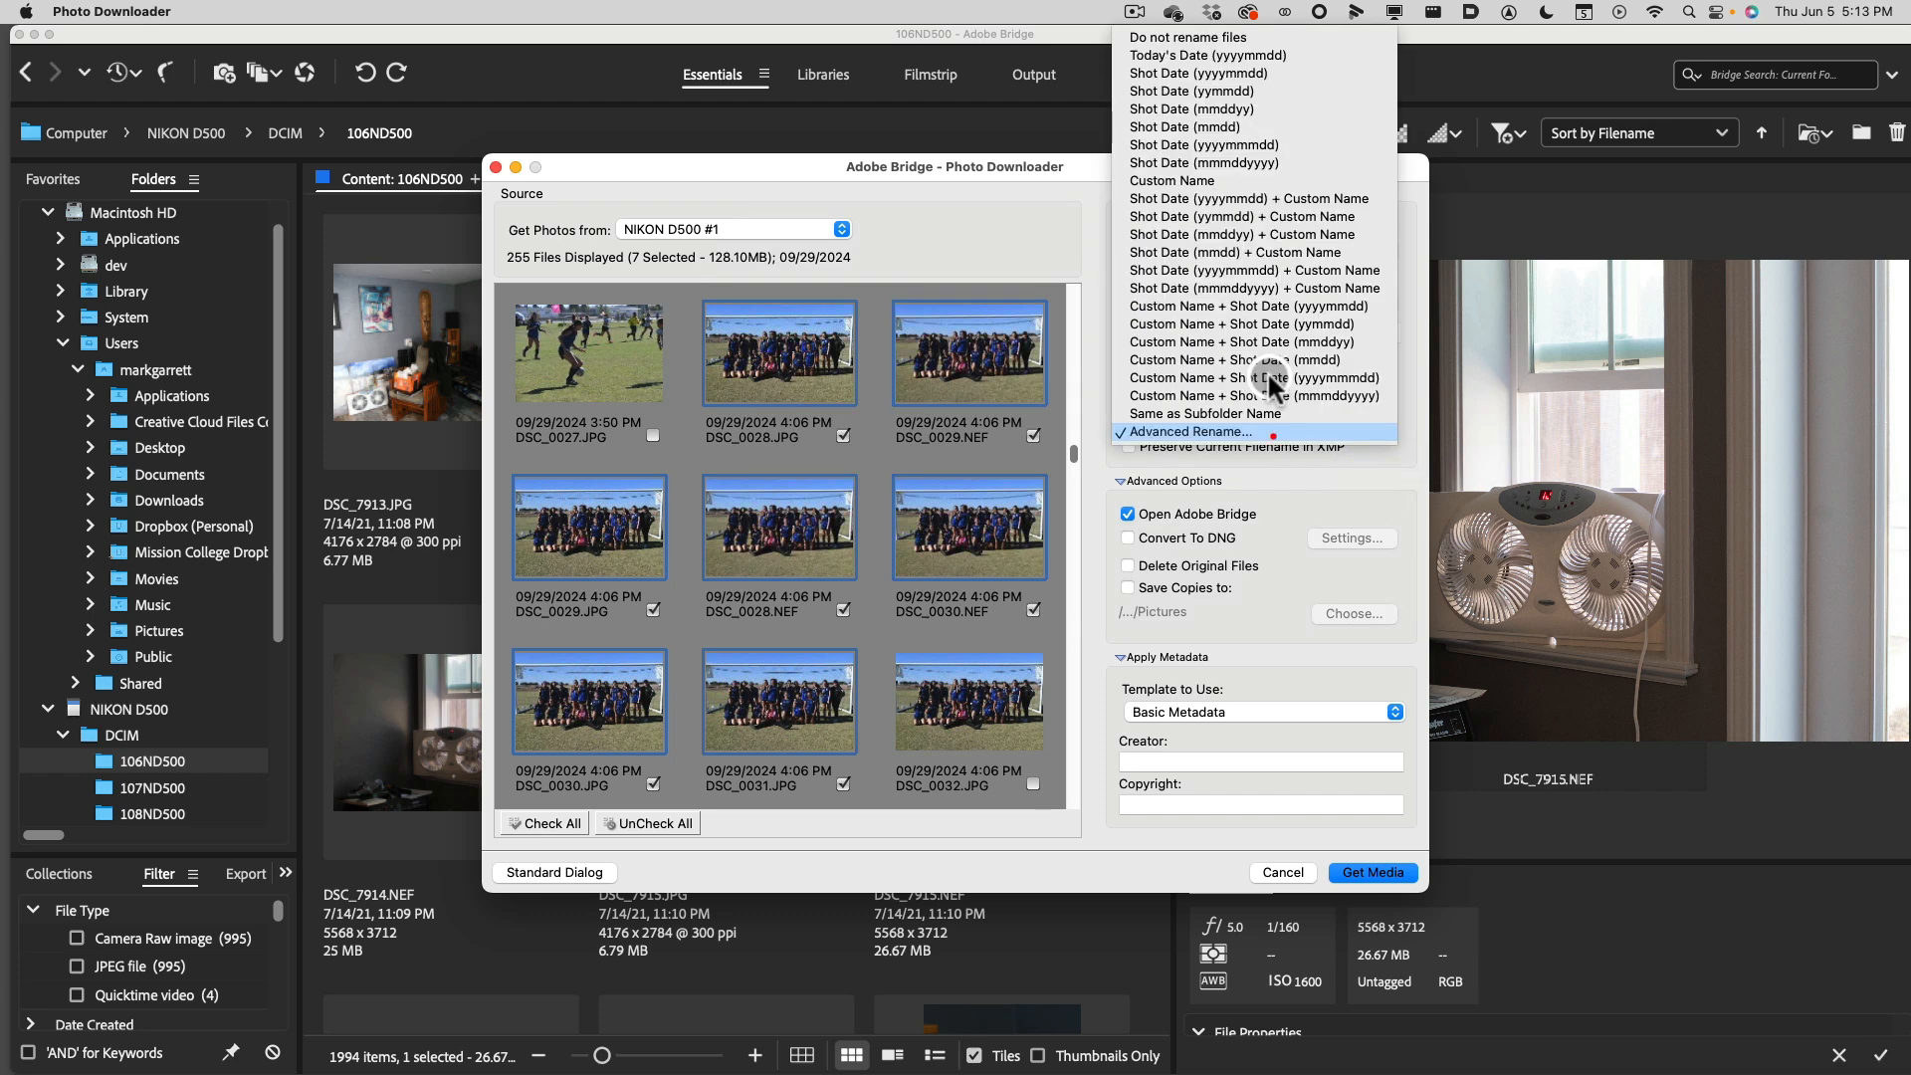
{"action": "left_click", "coordinate": [1252, 429]}
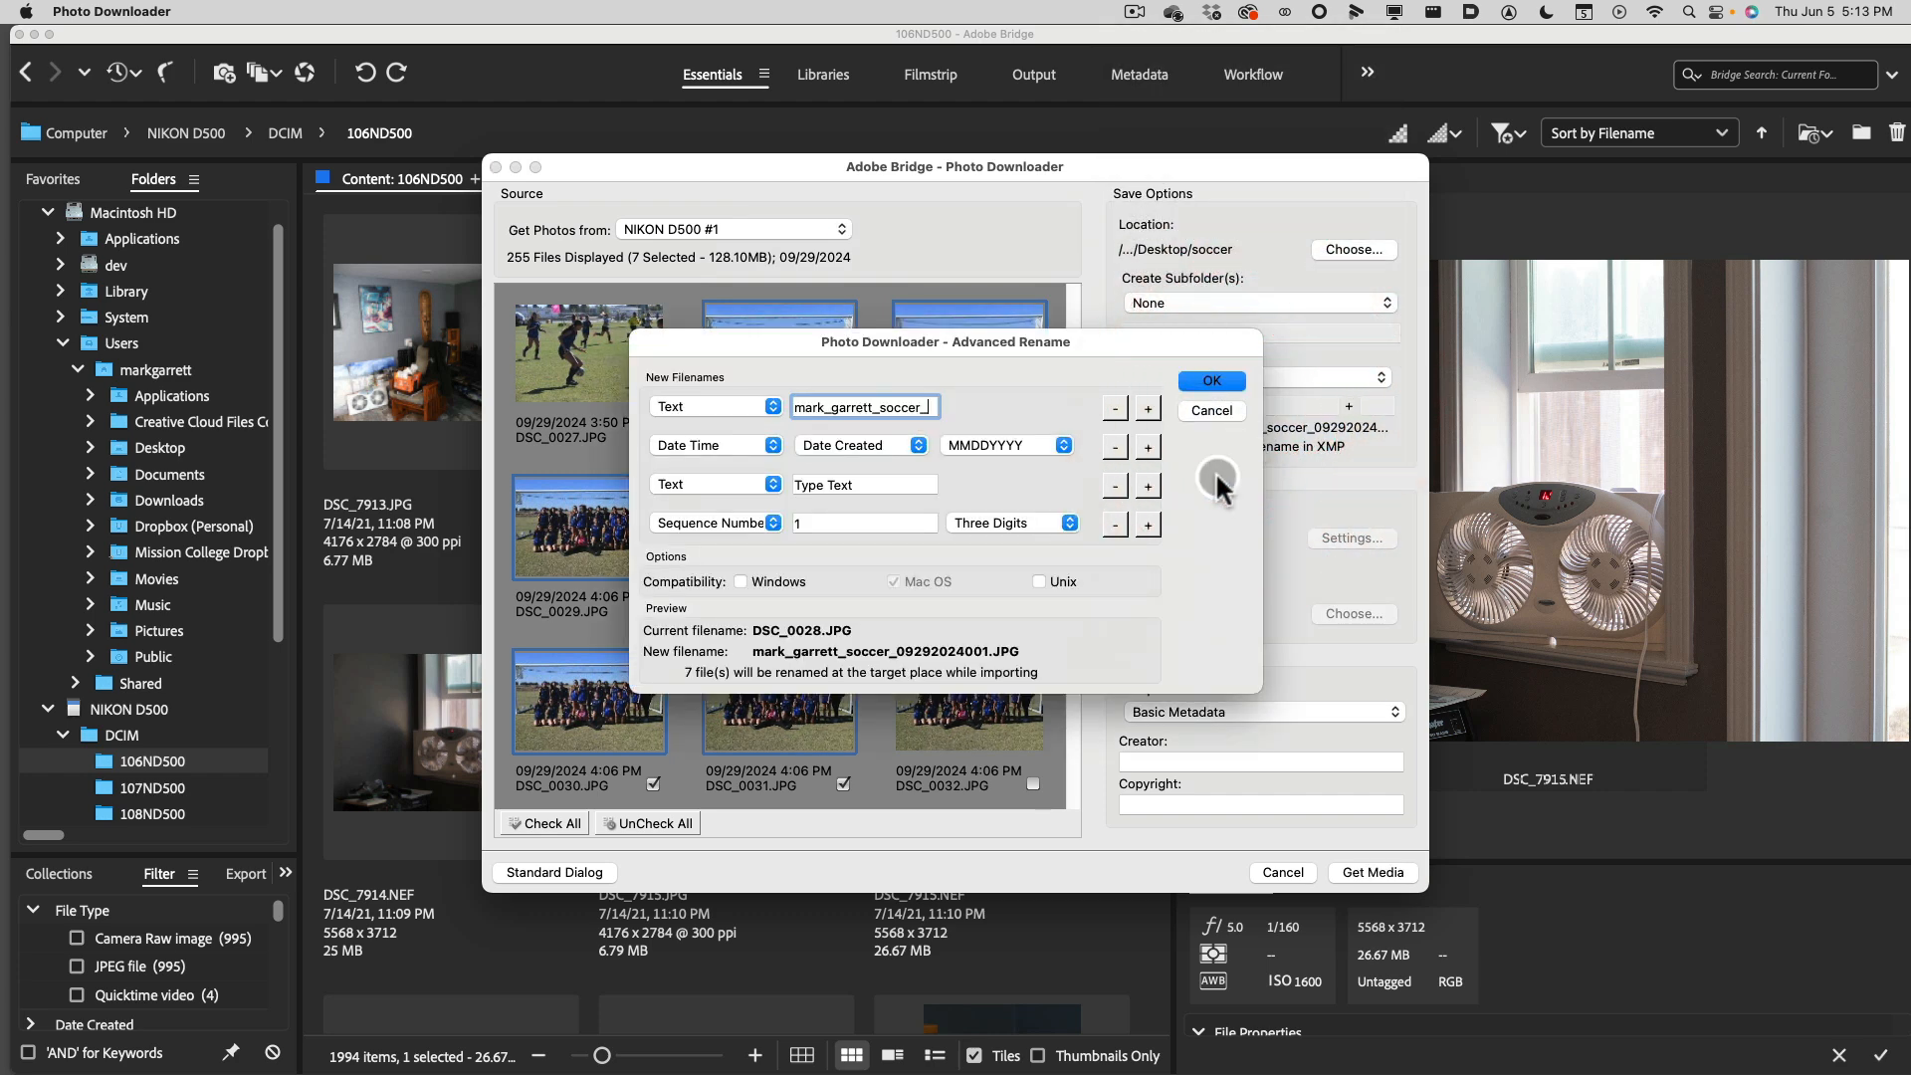
{"action": "left_click", "coordinate": [861, 483]}
{"action": "type", "text": "_"}
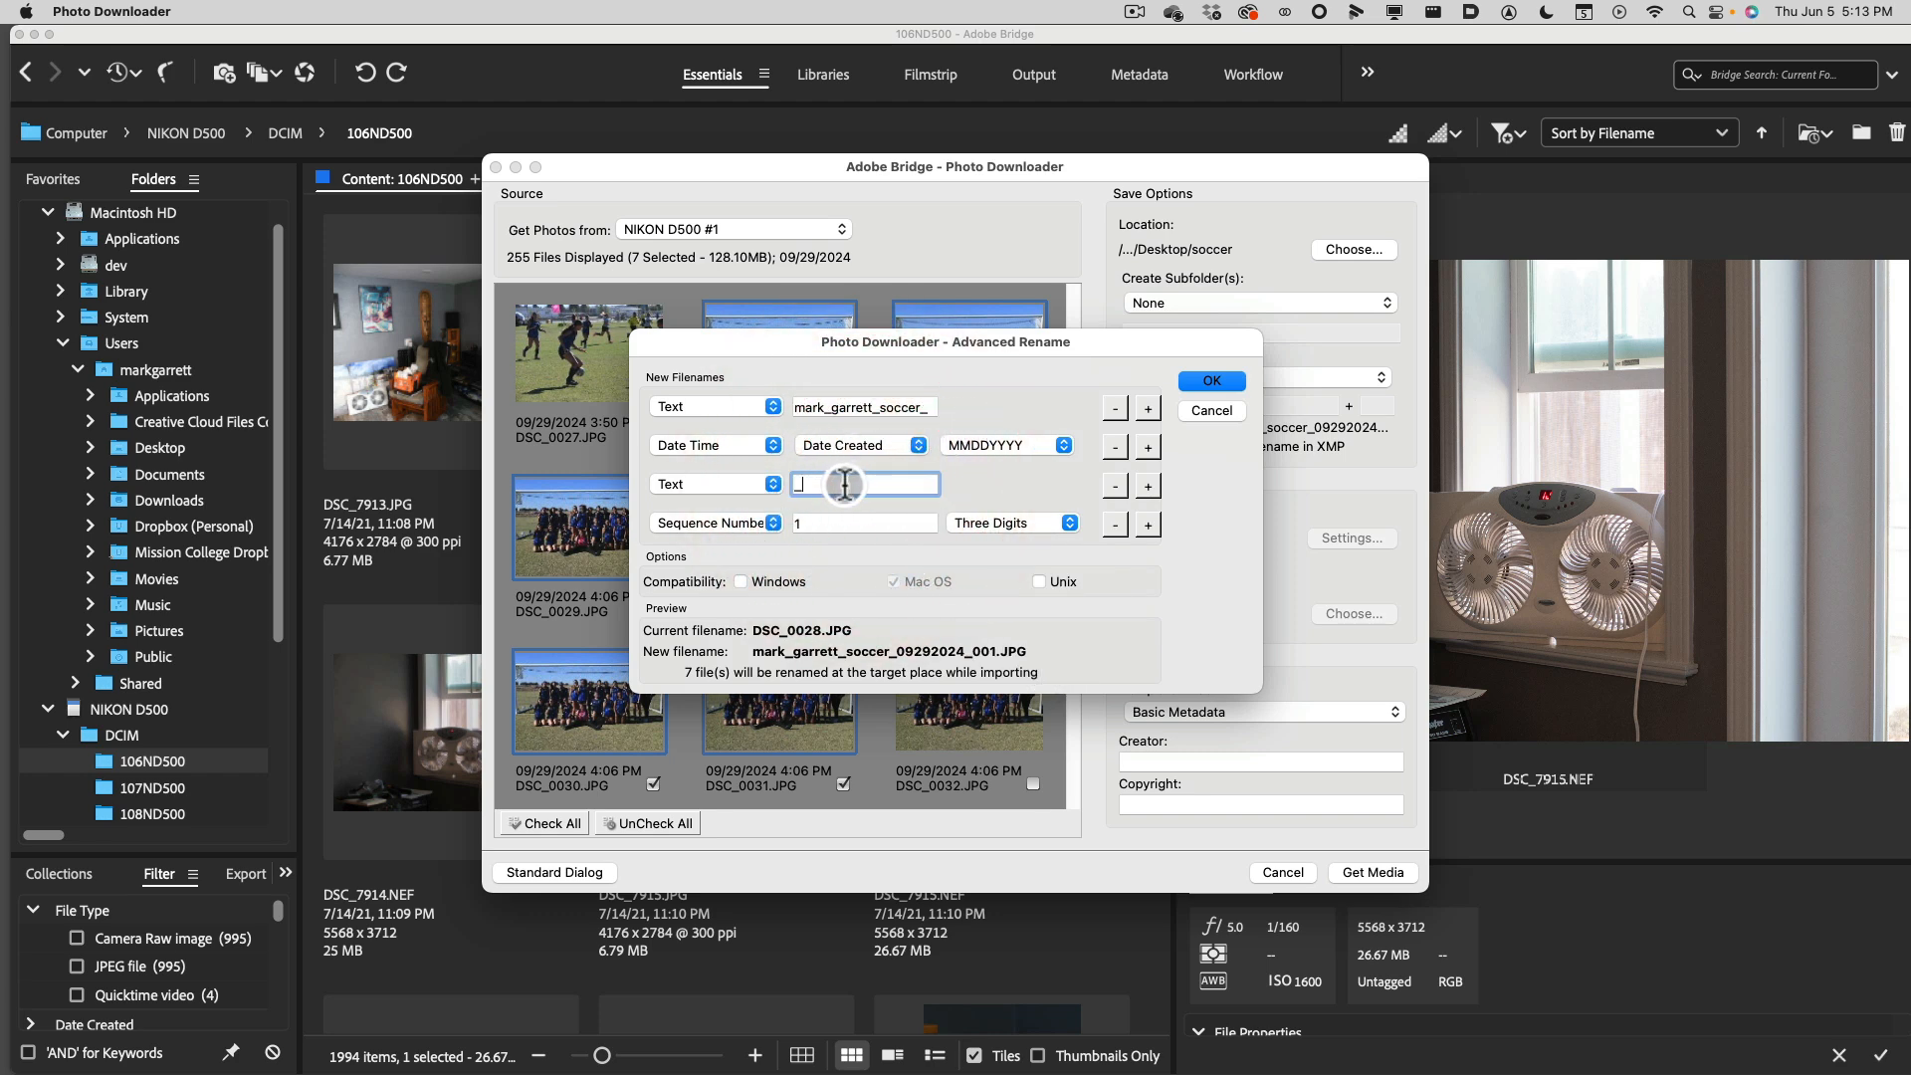
{"action": "left_click", "coordinate": [1206, 379]}
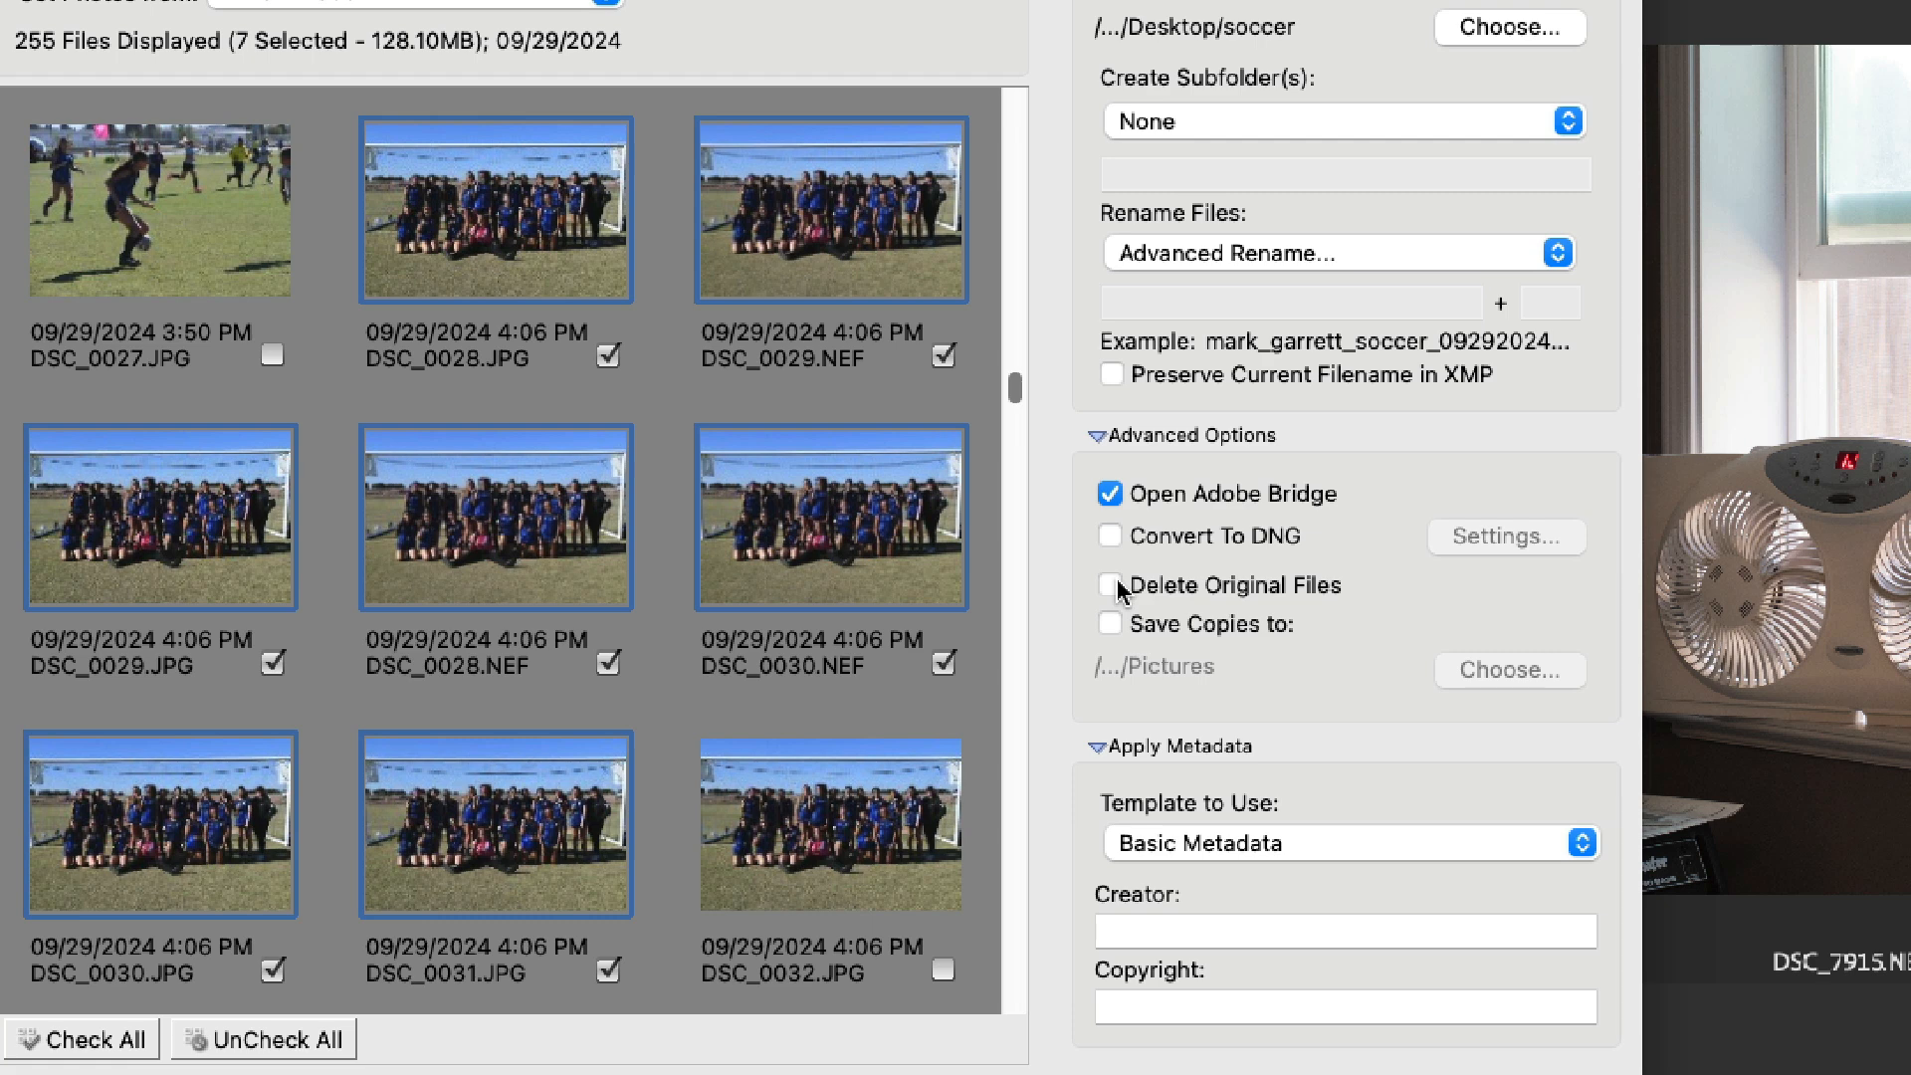
{"action": "left_click", "coordinate": [1111, 624]}
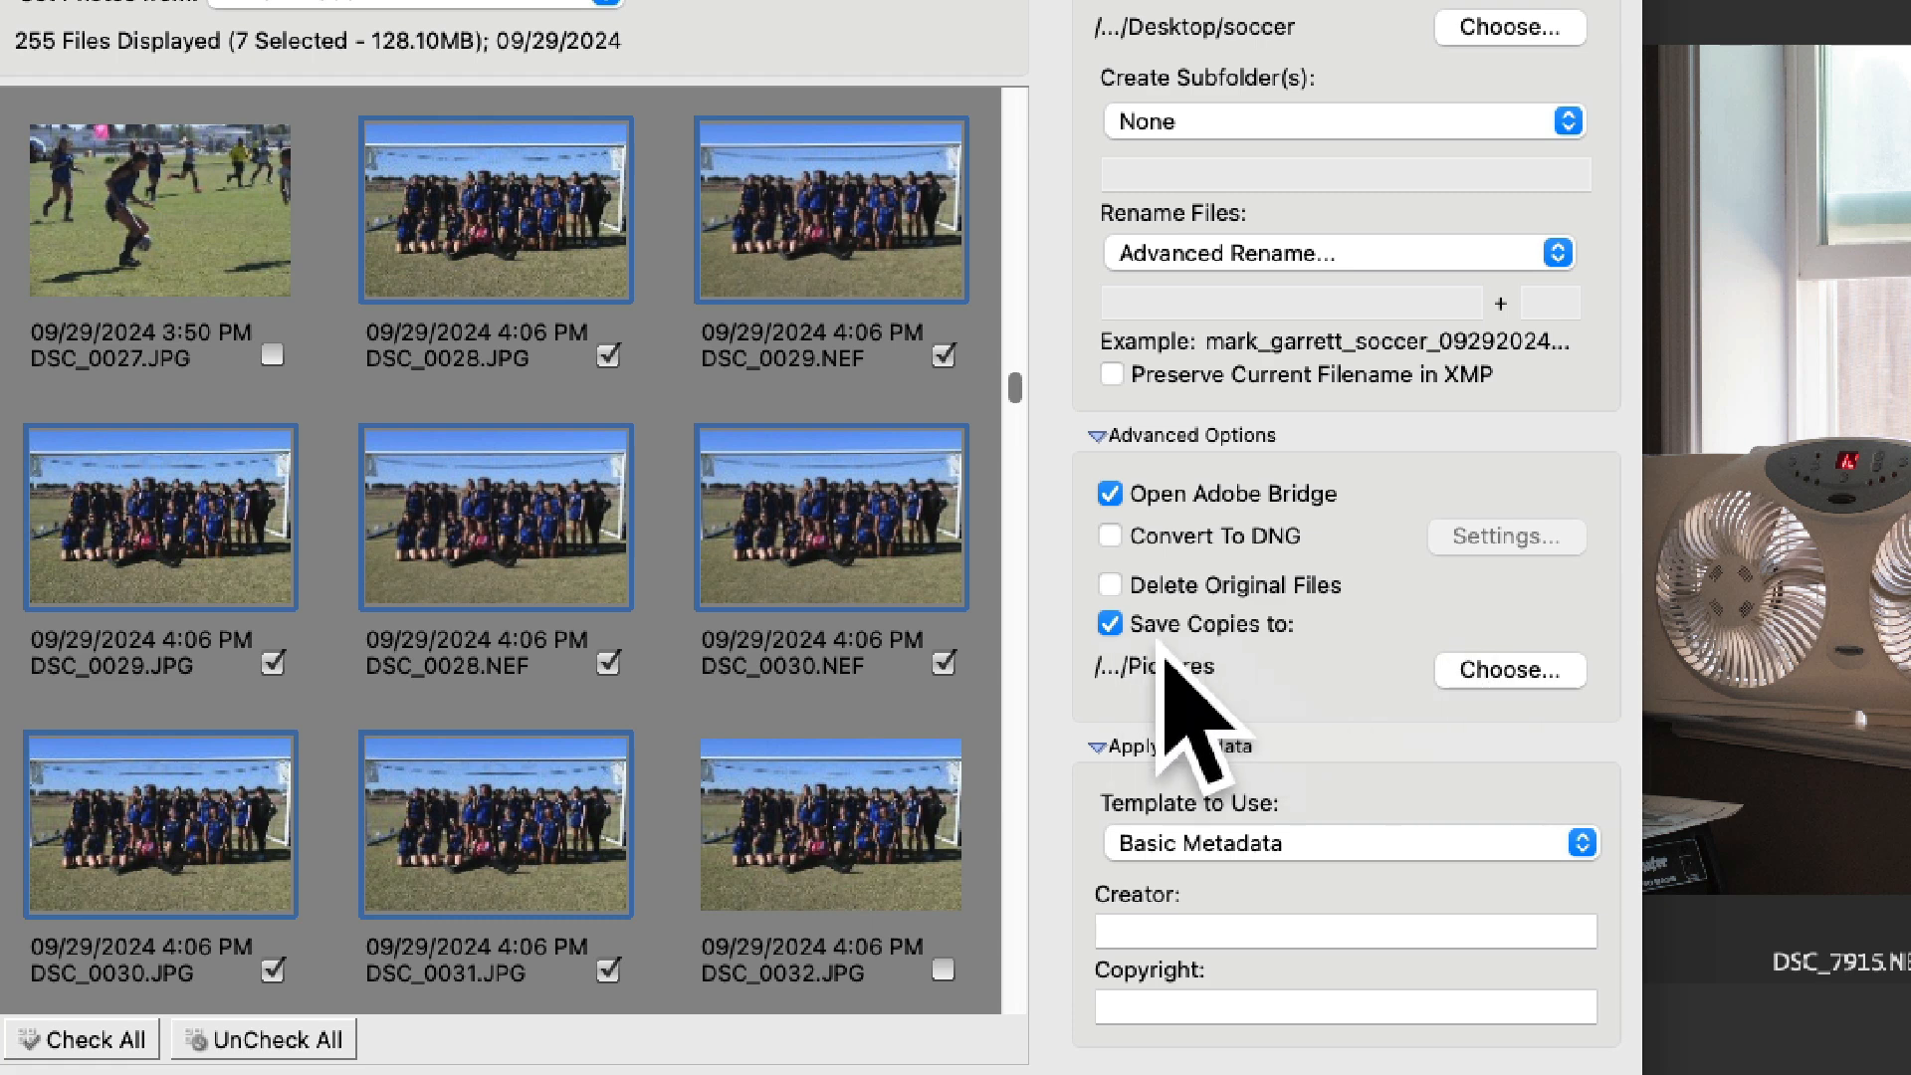
{"action": "left_click", "coordinate": [1109, 624]}
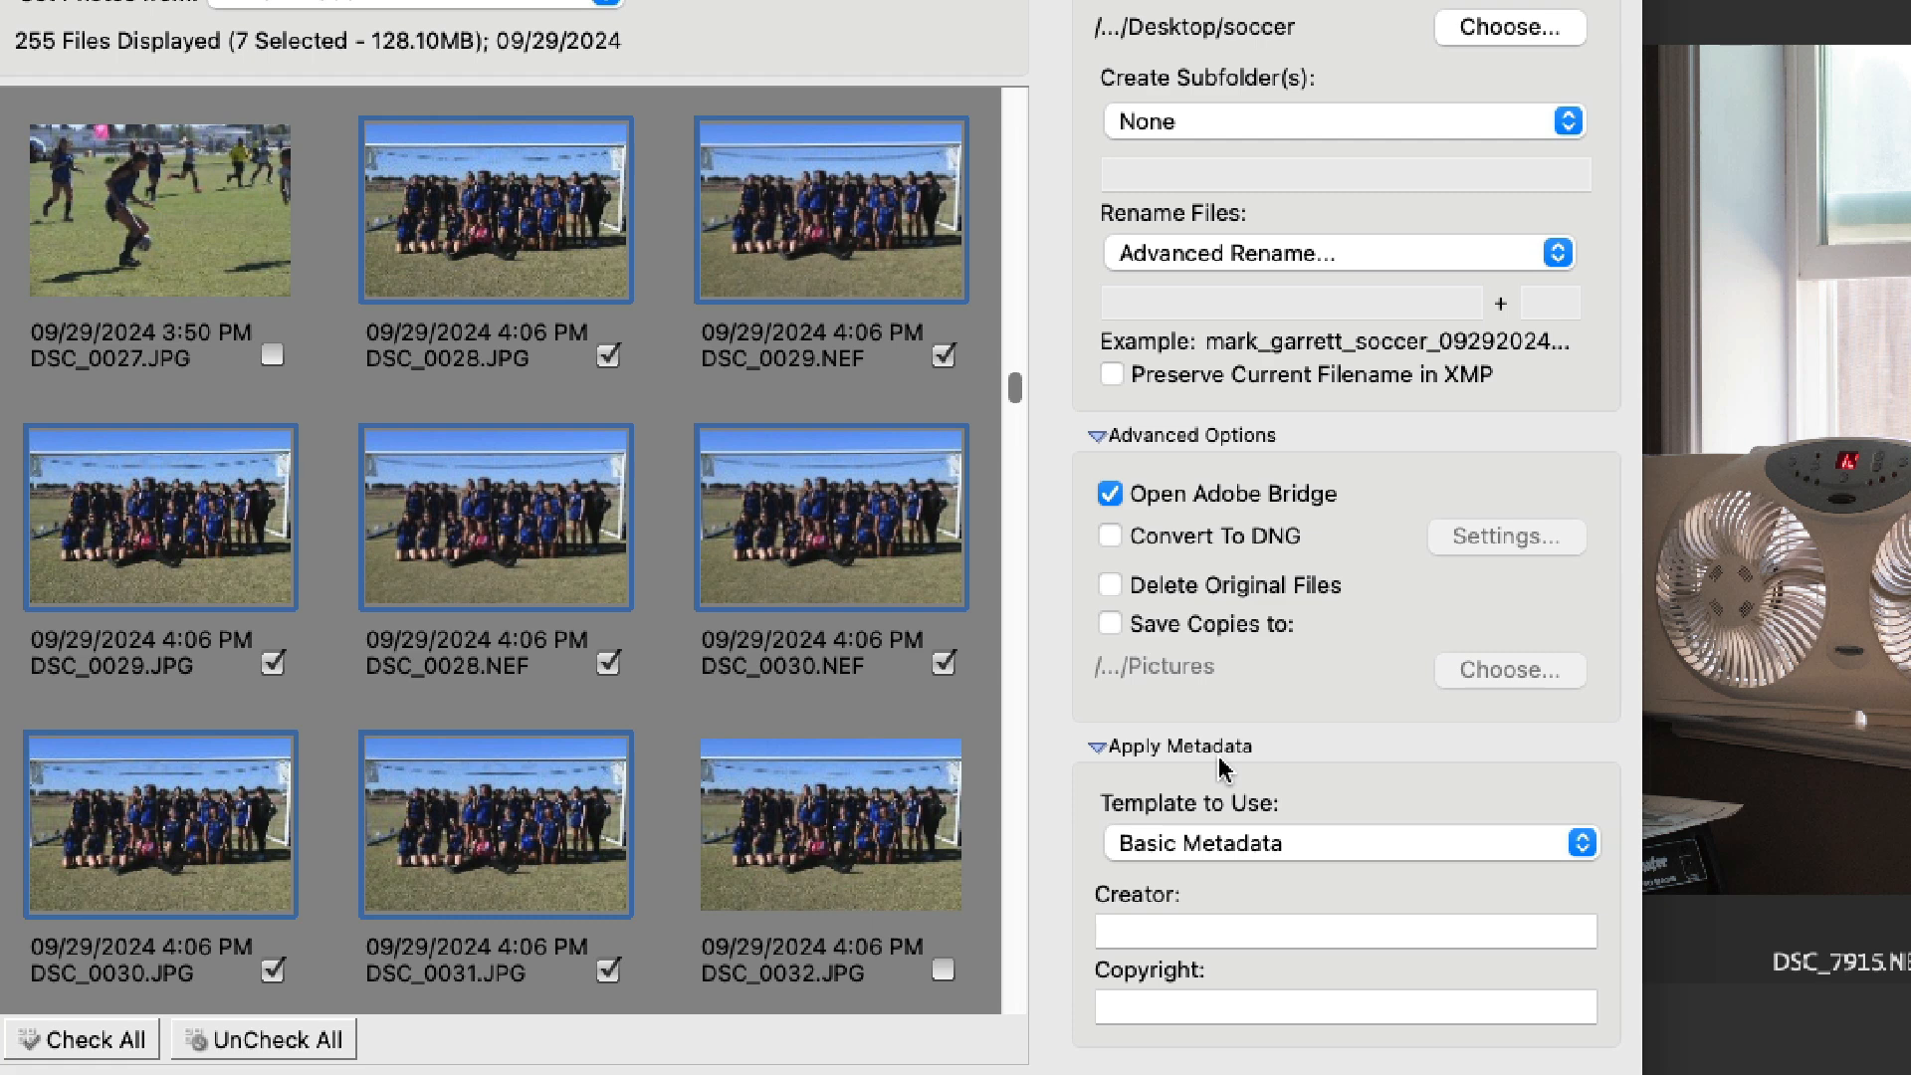
{"action": "left_click", "coordinate": [1320, 840]}
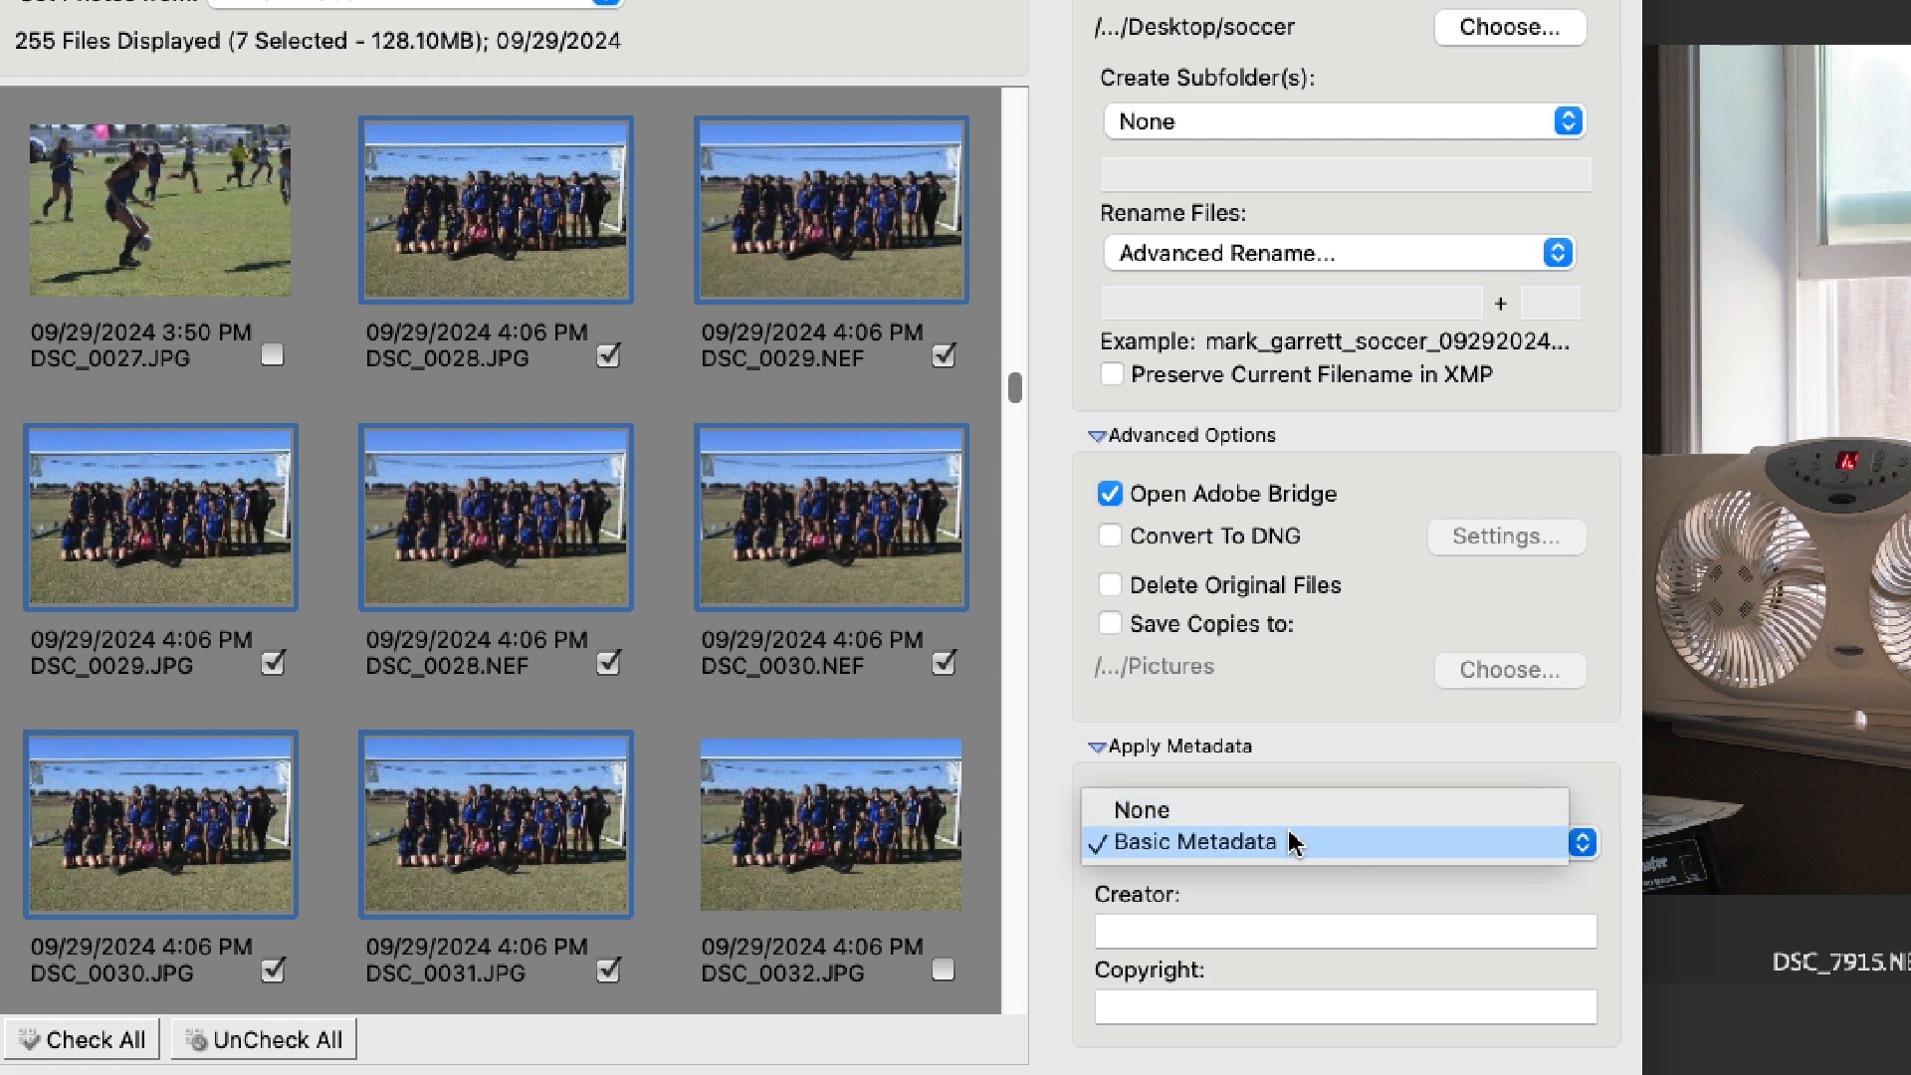
{"action": "left_click", "coordinate": [1572, 753]}
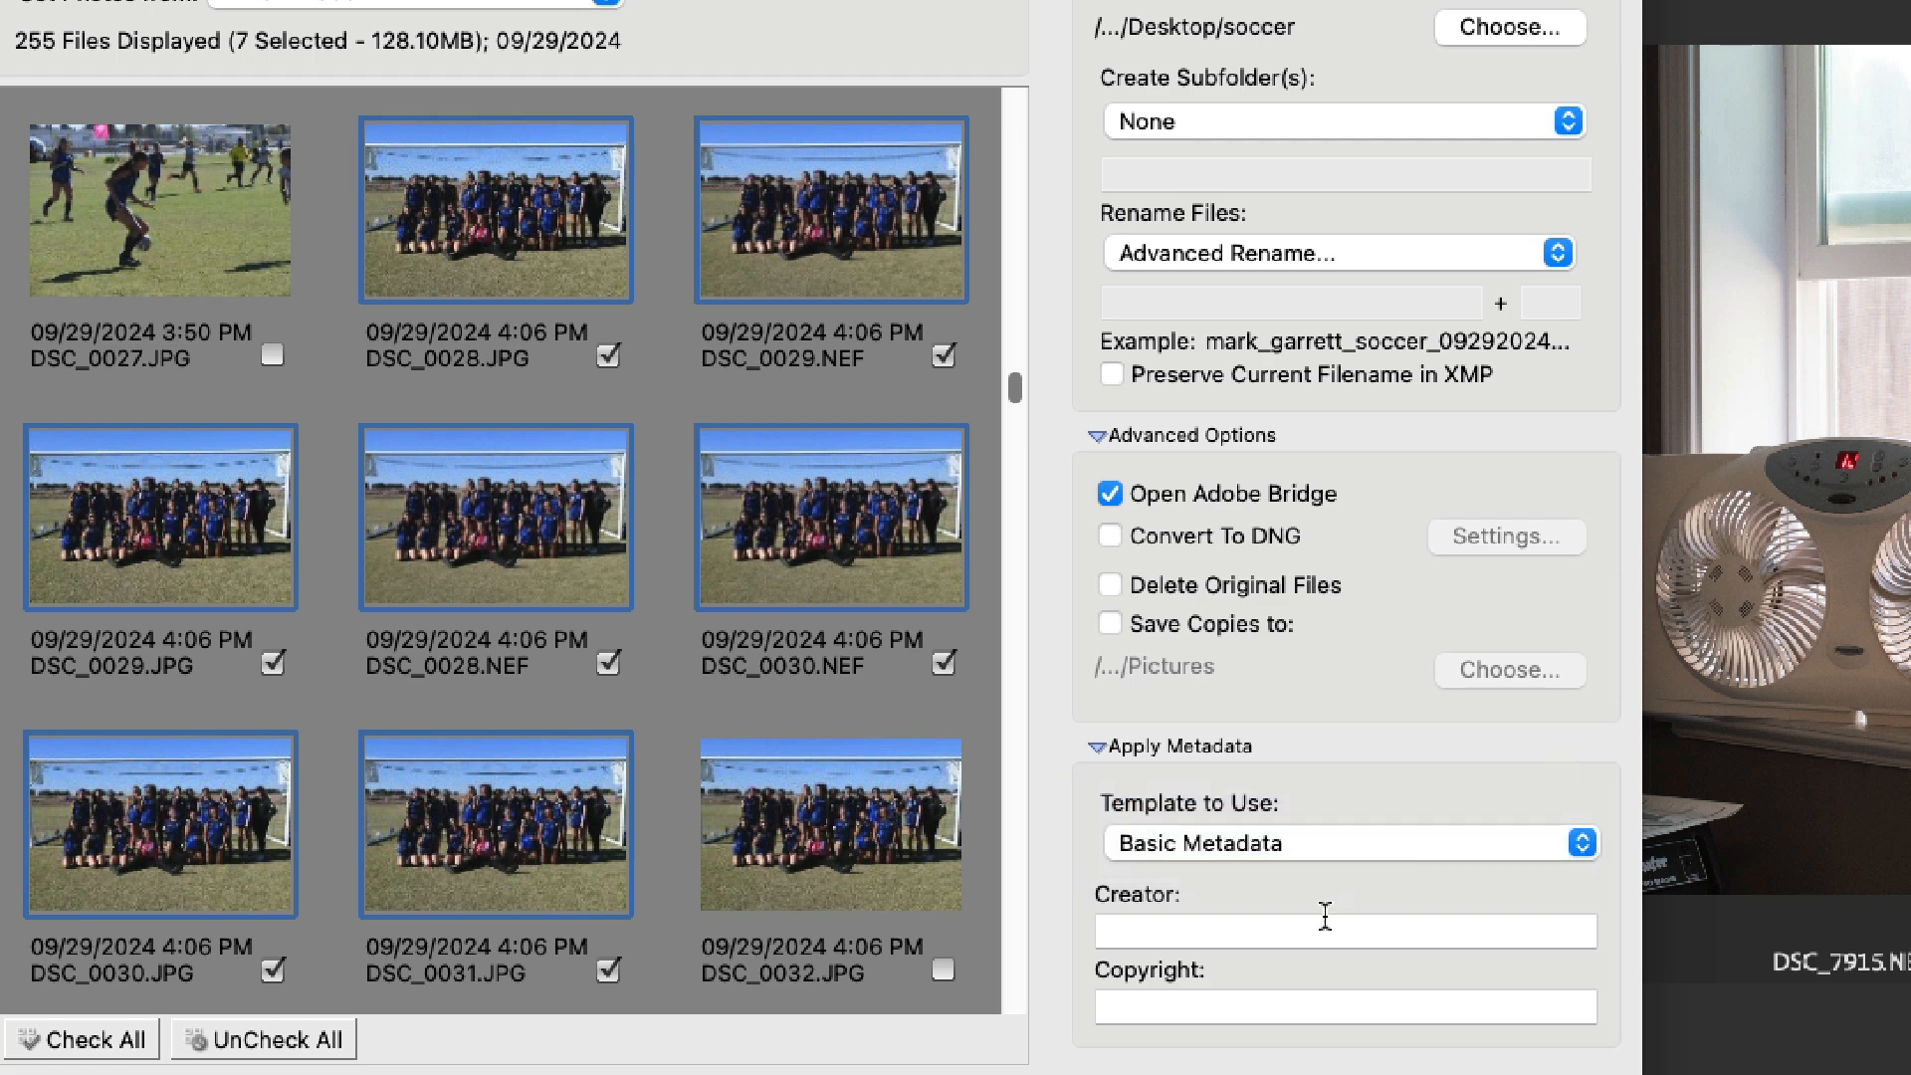
Enter the photographer's full name as Creator and 2024 as Copyright, and import the checked photos.
{"action": "left_click", "coordinate": [1234, 936]}
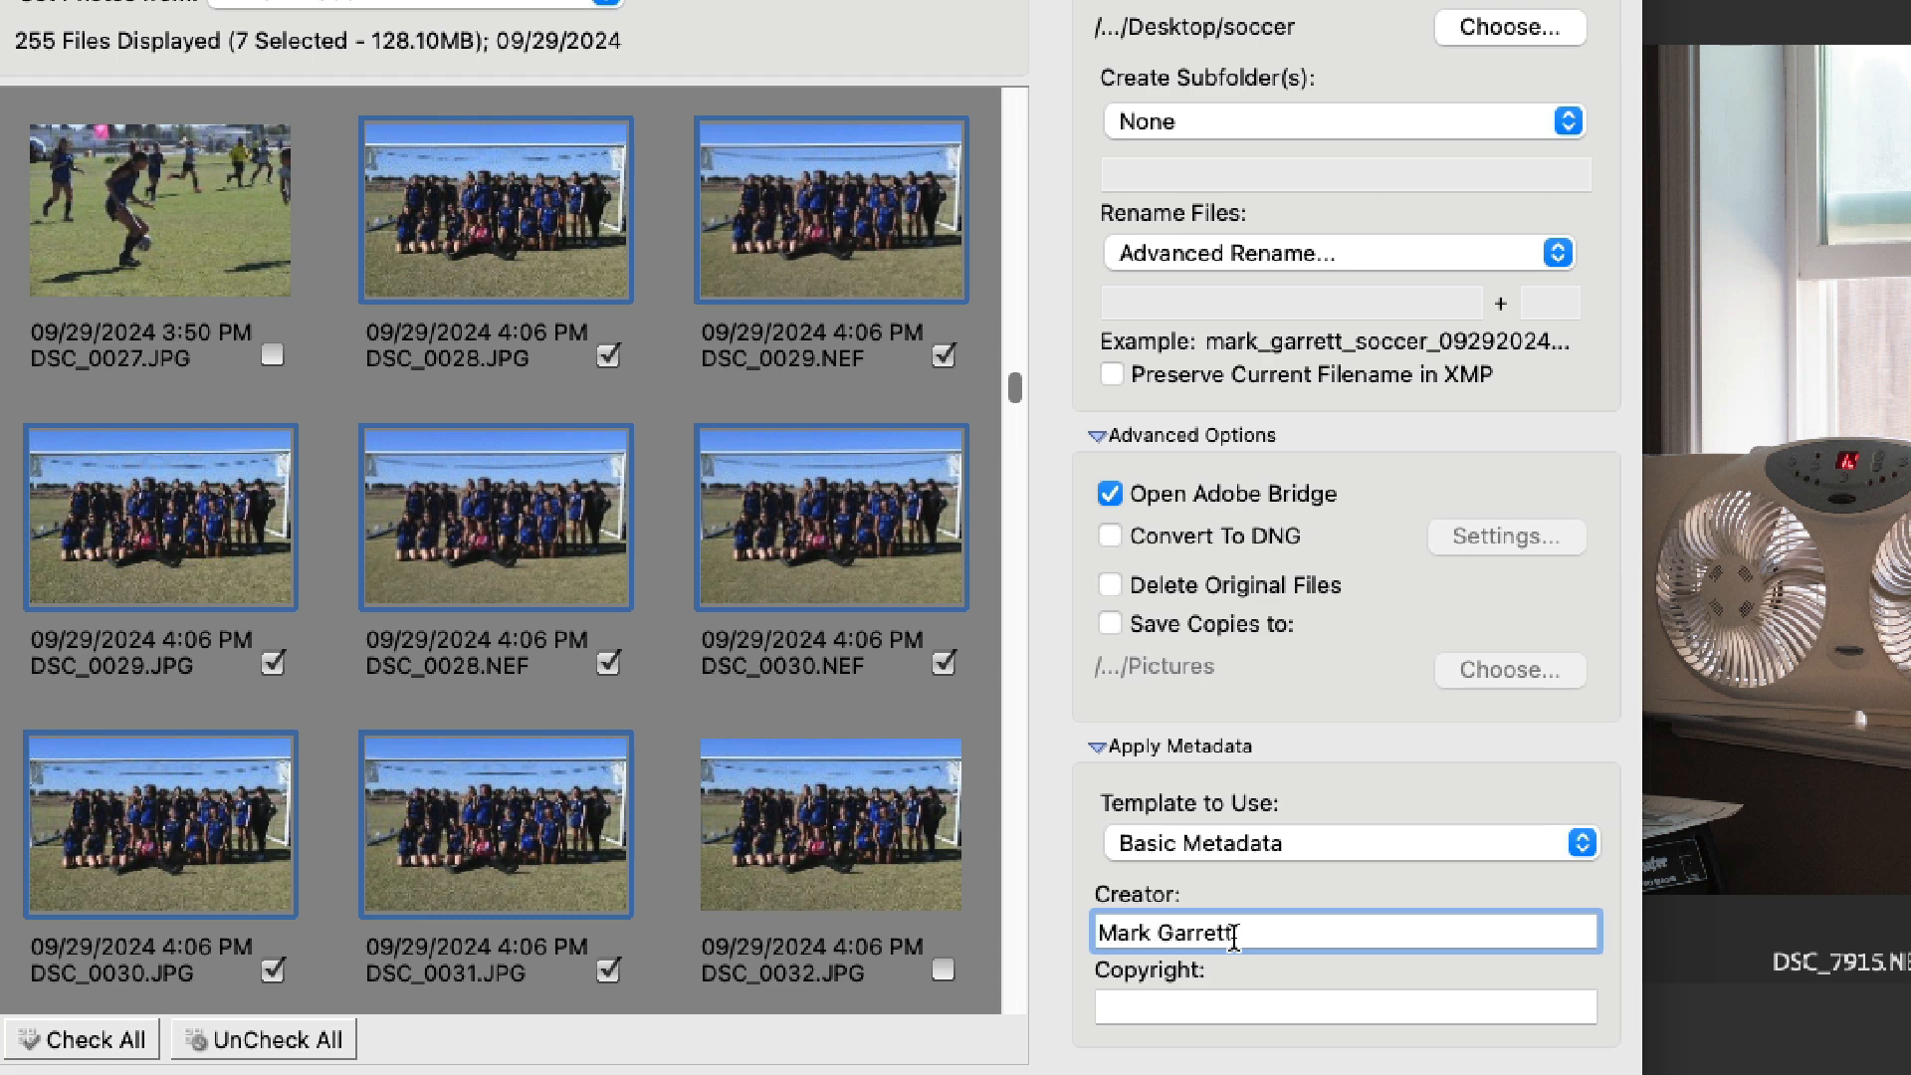
{"action": "left_click", "coordinate": [1216, 998]}
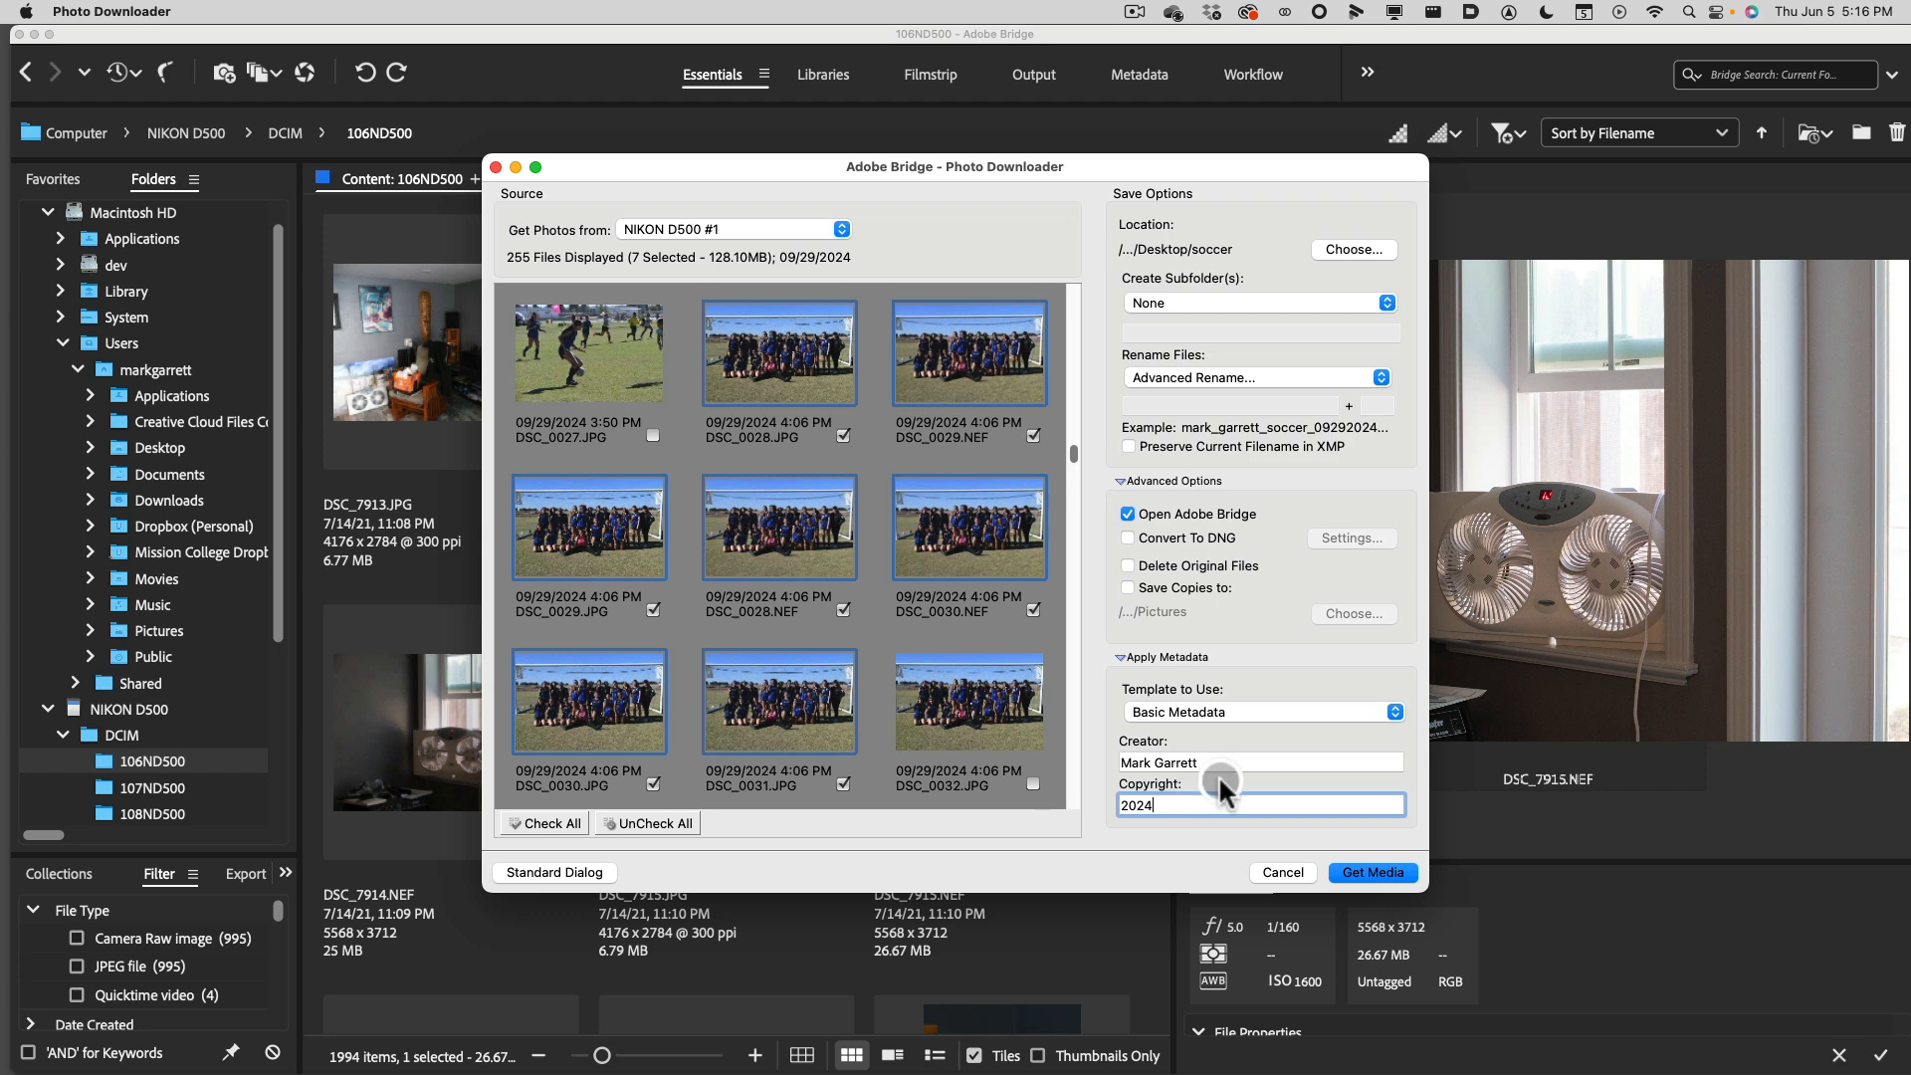
{"action": "left_click", "coordinate": [1369, 873]}
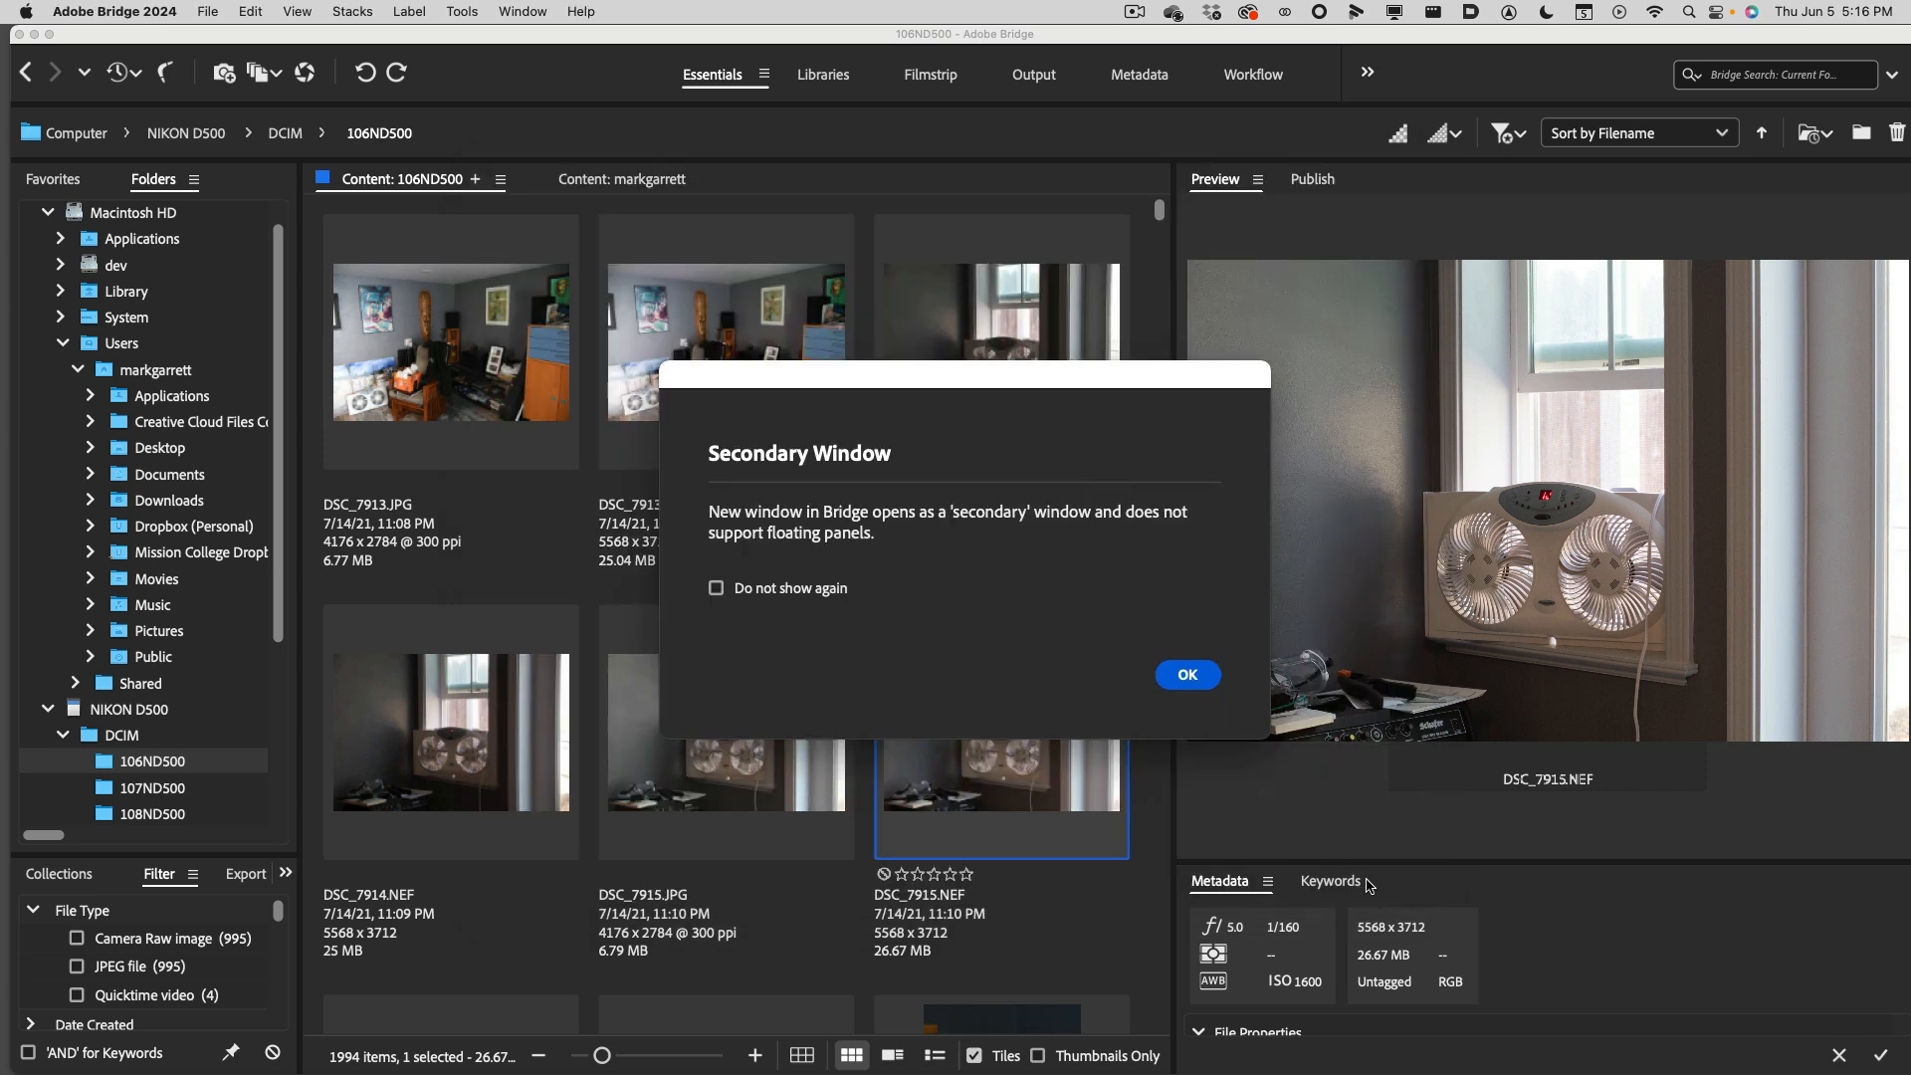
{"action": "left_click", "coordinate": [1199, 675]}
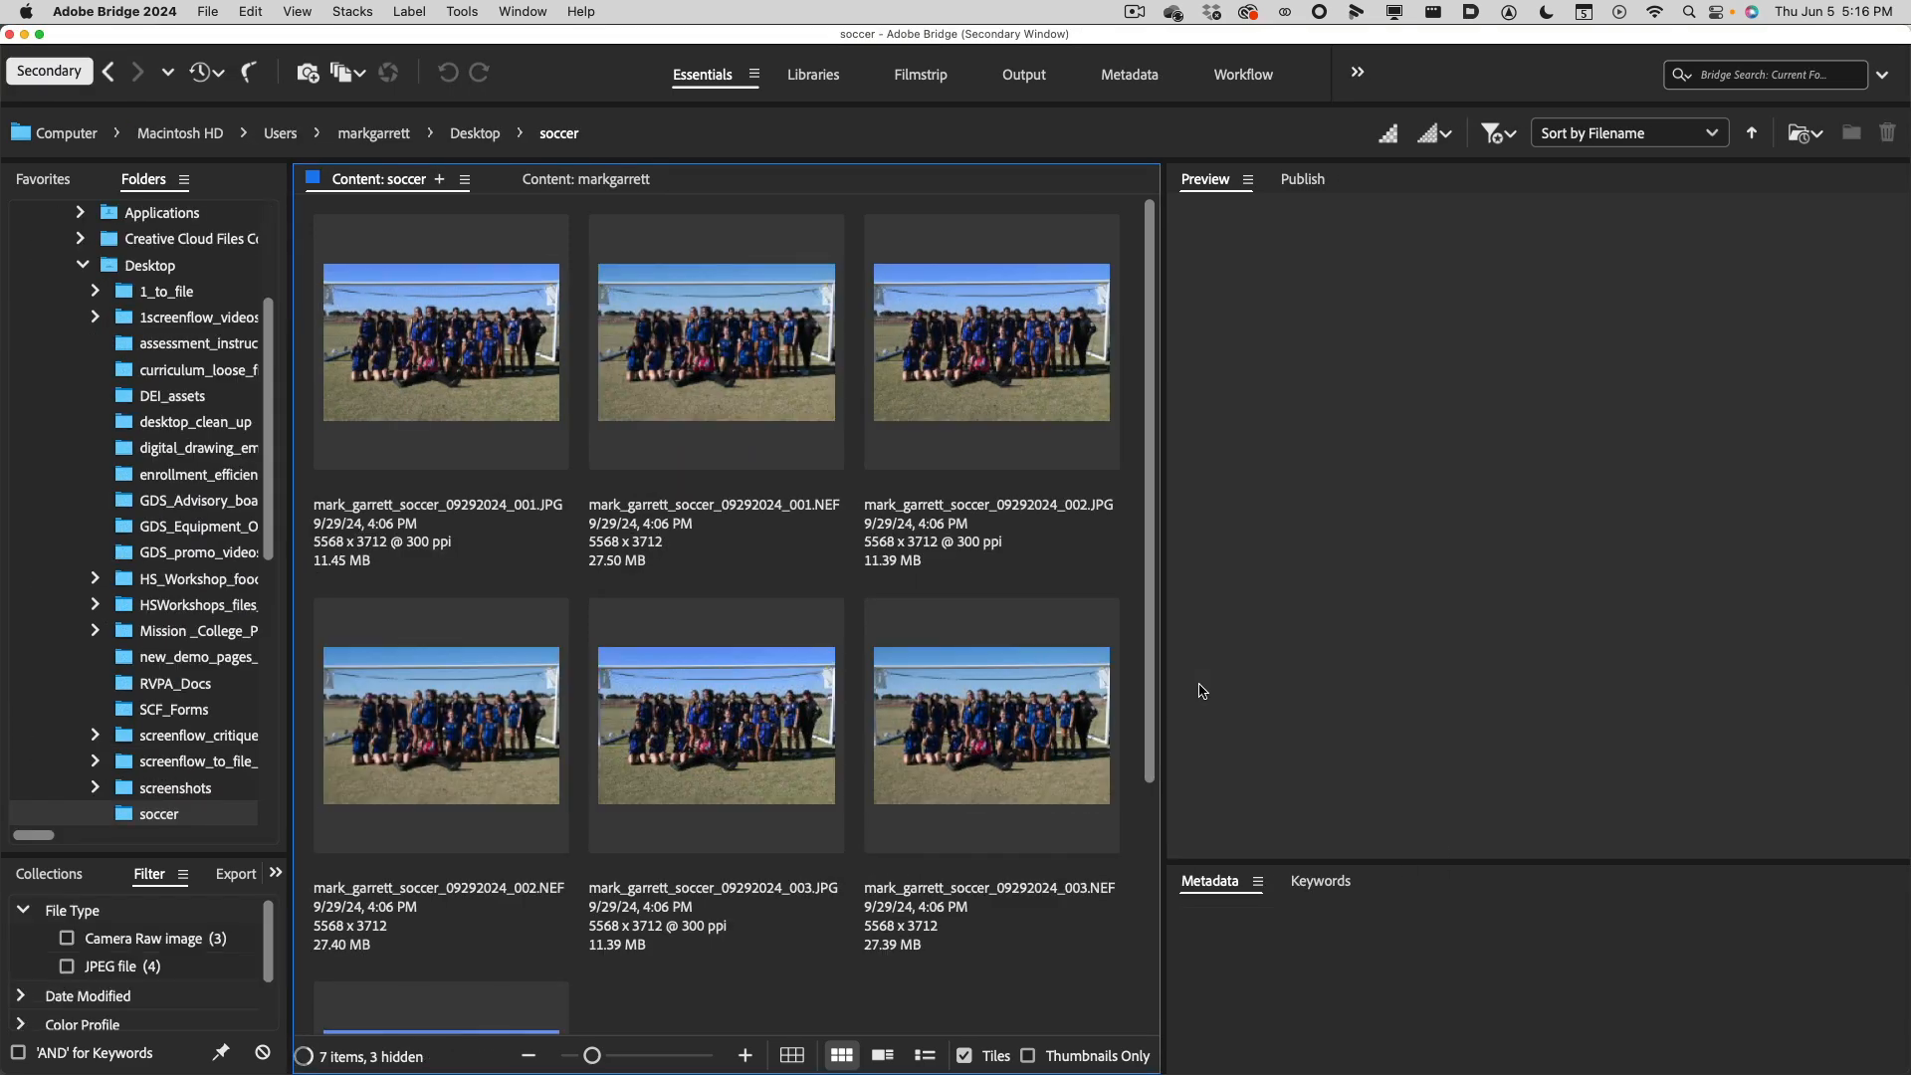
Reveal the first imported JPG in Finder to check the soccer folder's files and location, and close the Finder windows.
{"action": "left_click", "coordinate": [464, 353]}
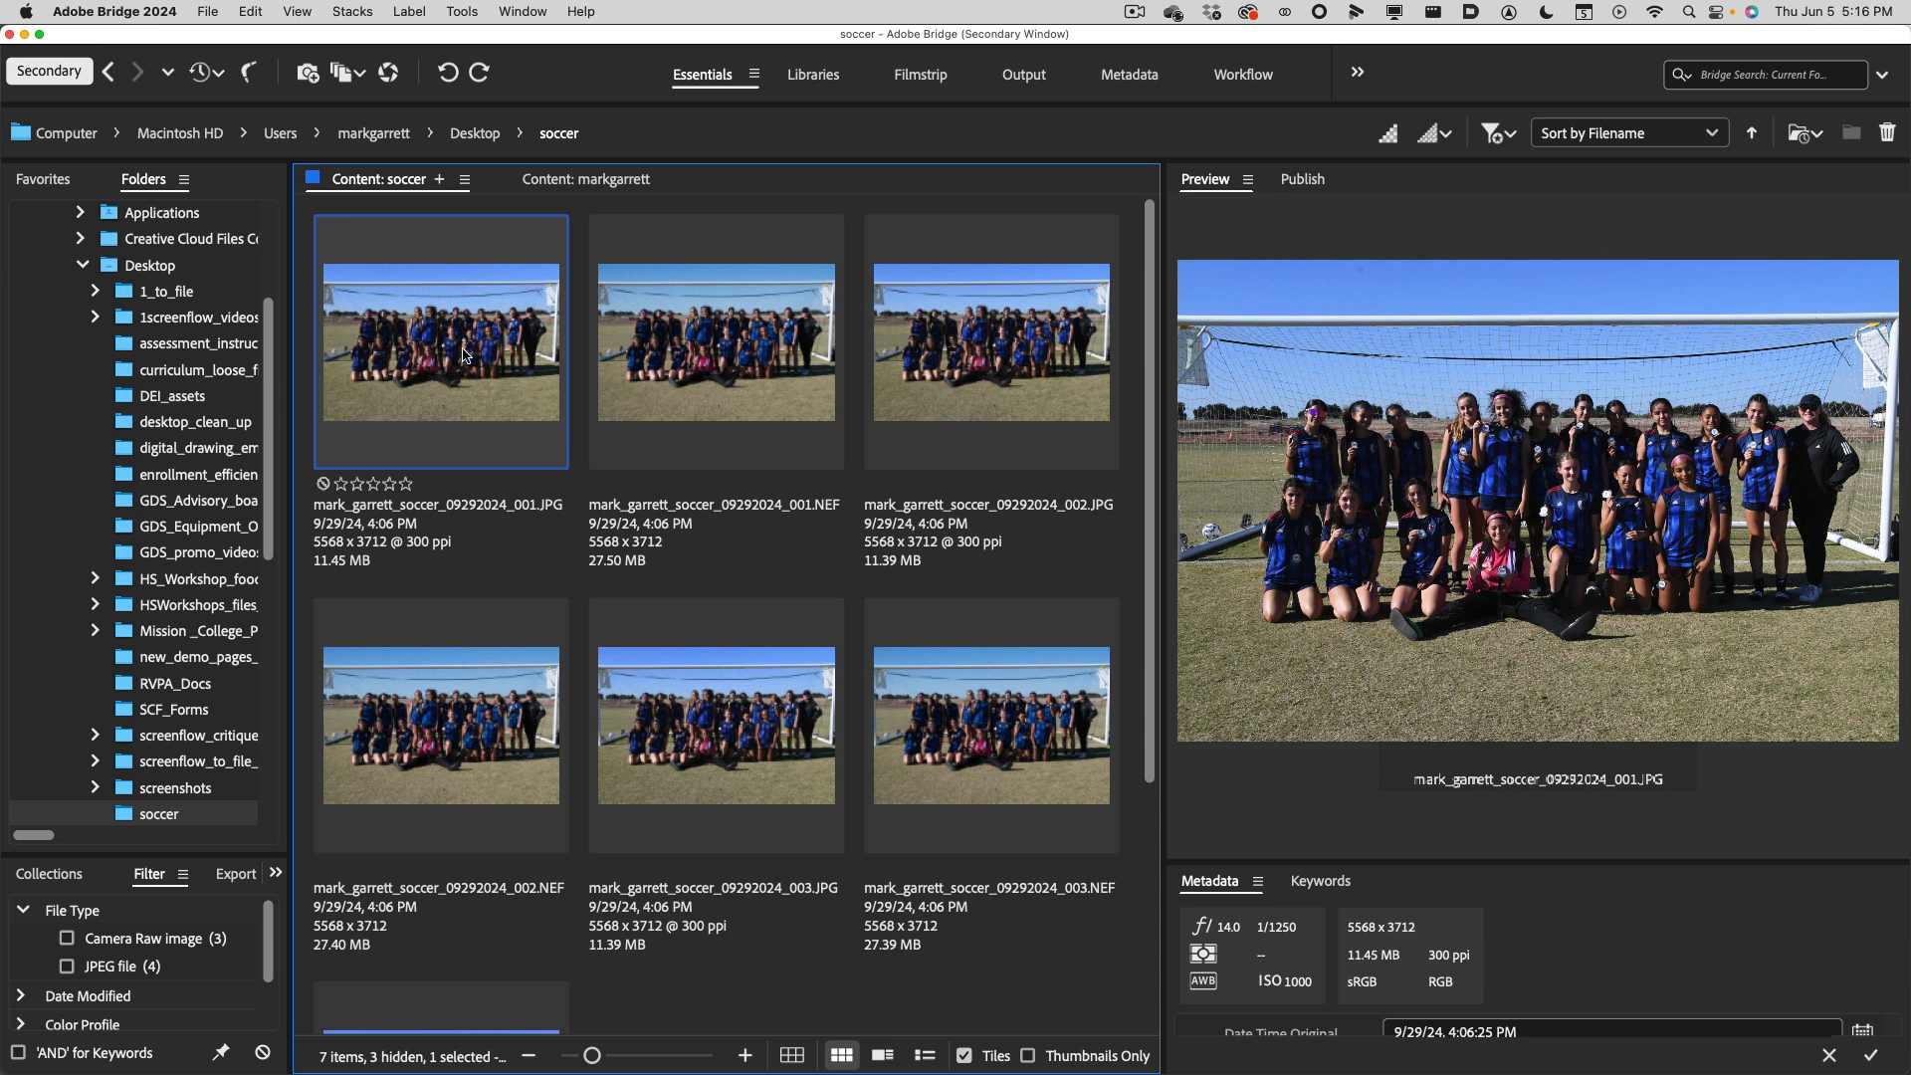
{"action": "right_click", "coordinate": [464, 354]}
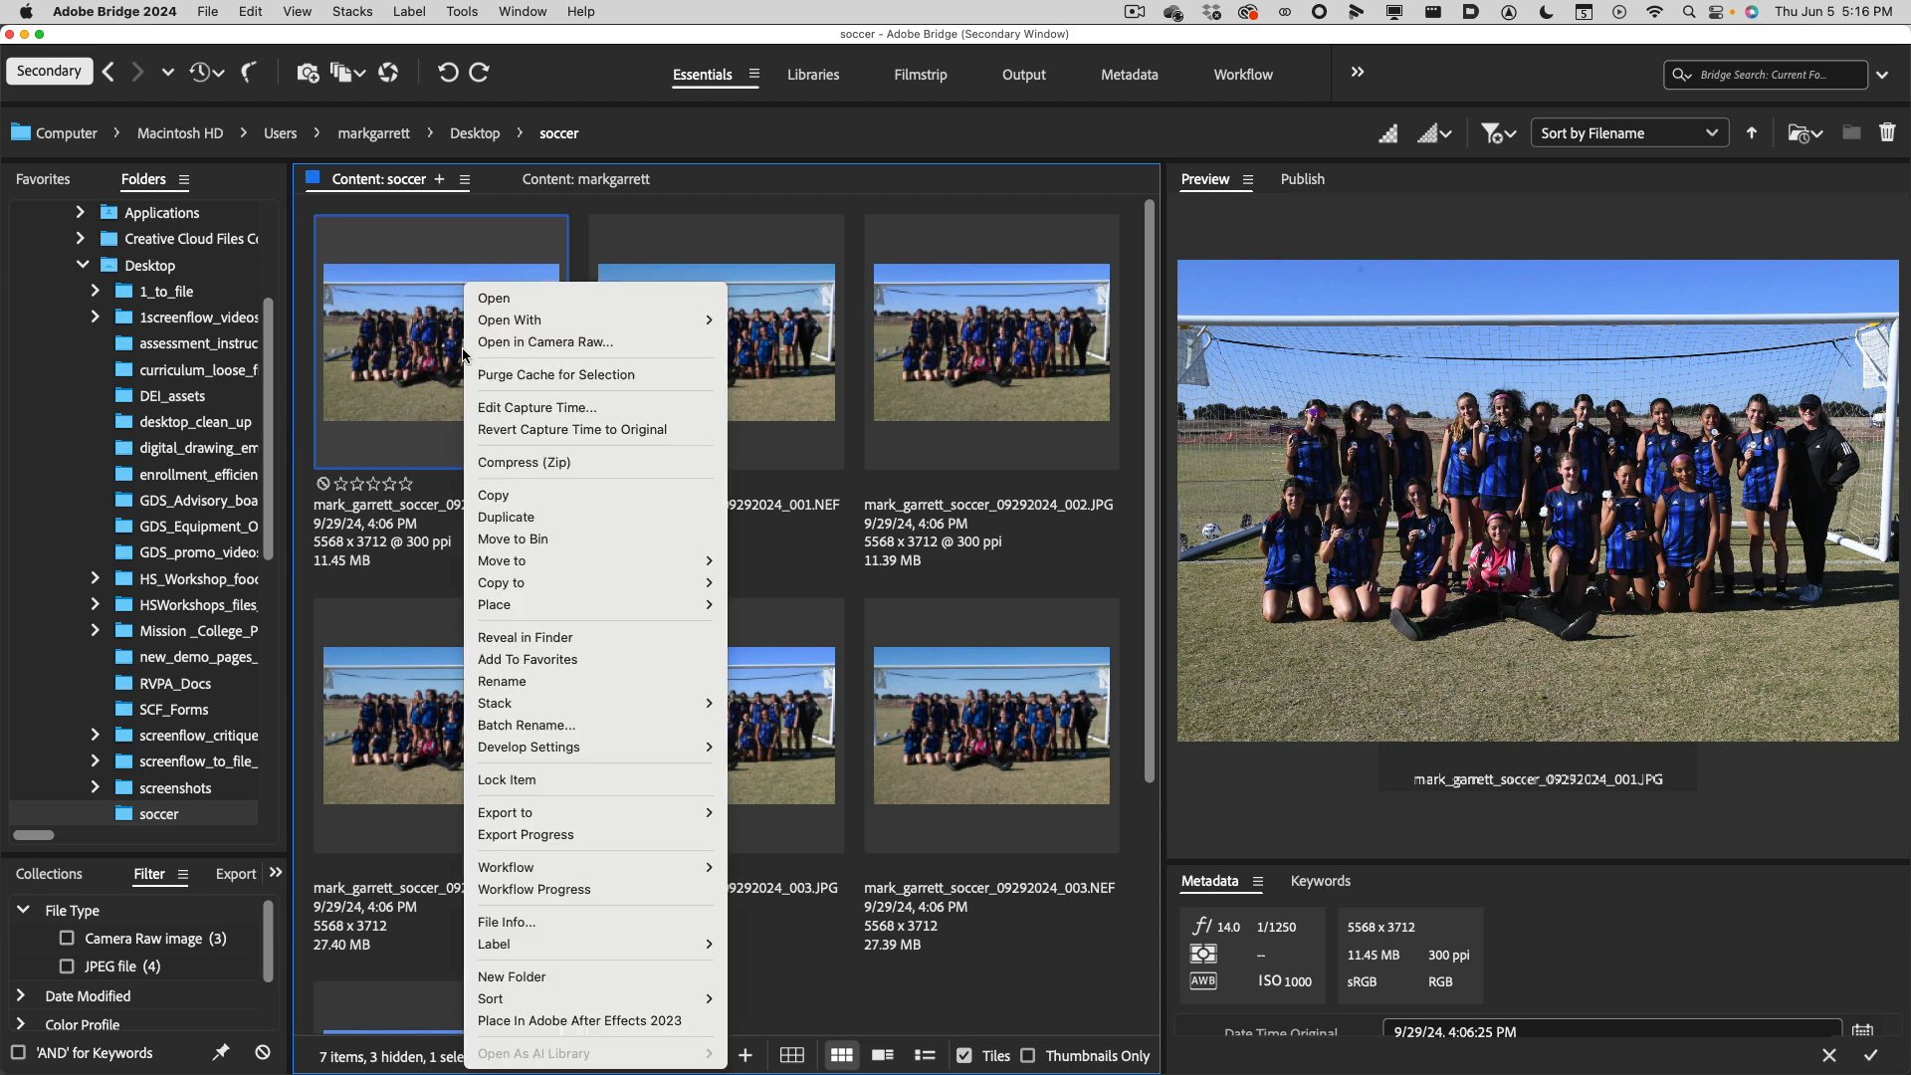
{"action": "left_click", "coordinate": [601, 638]}
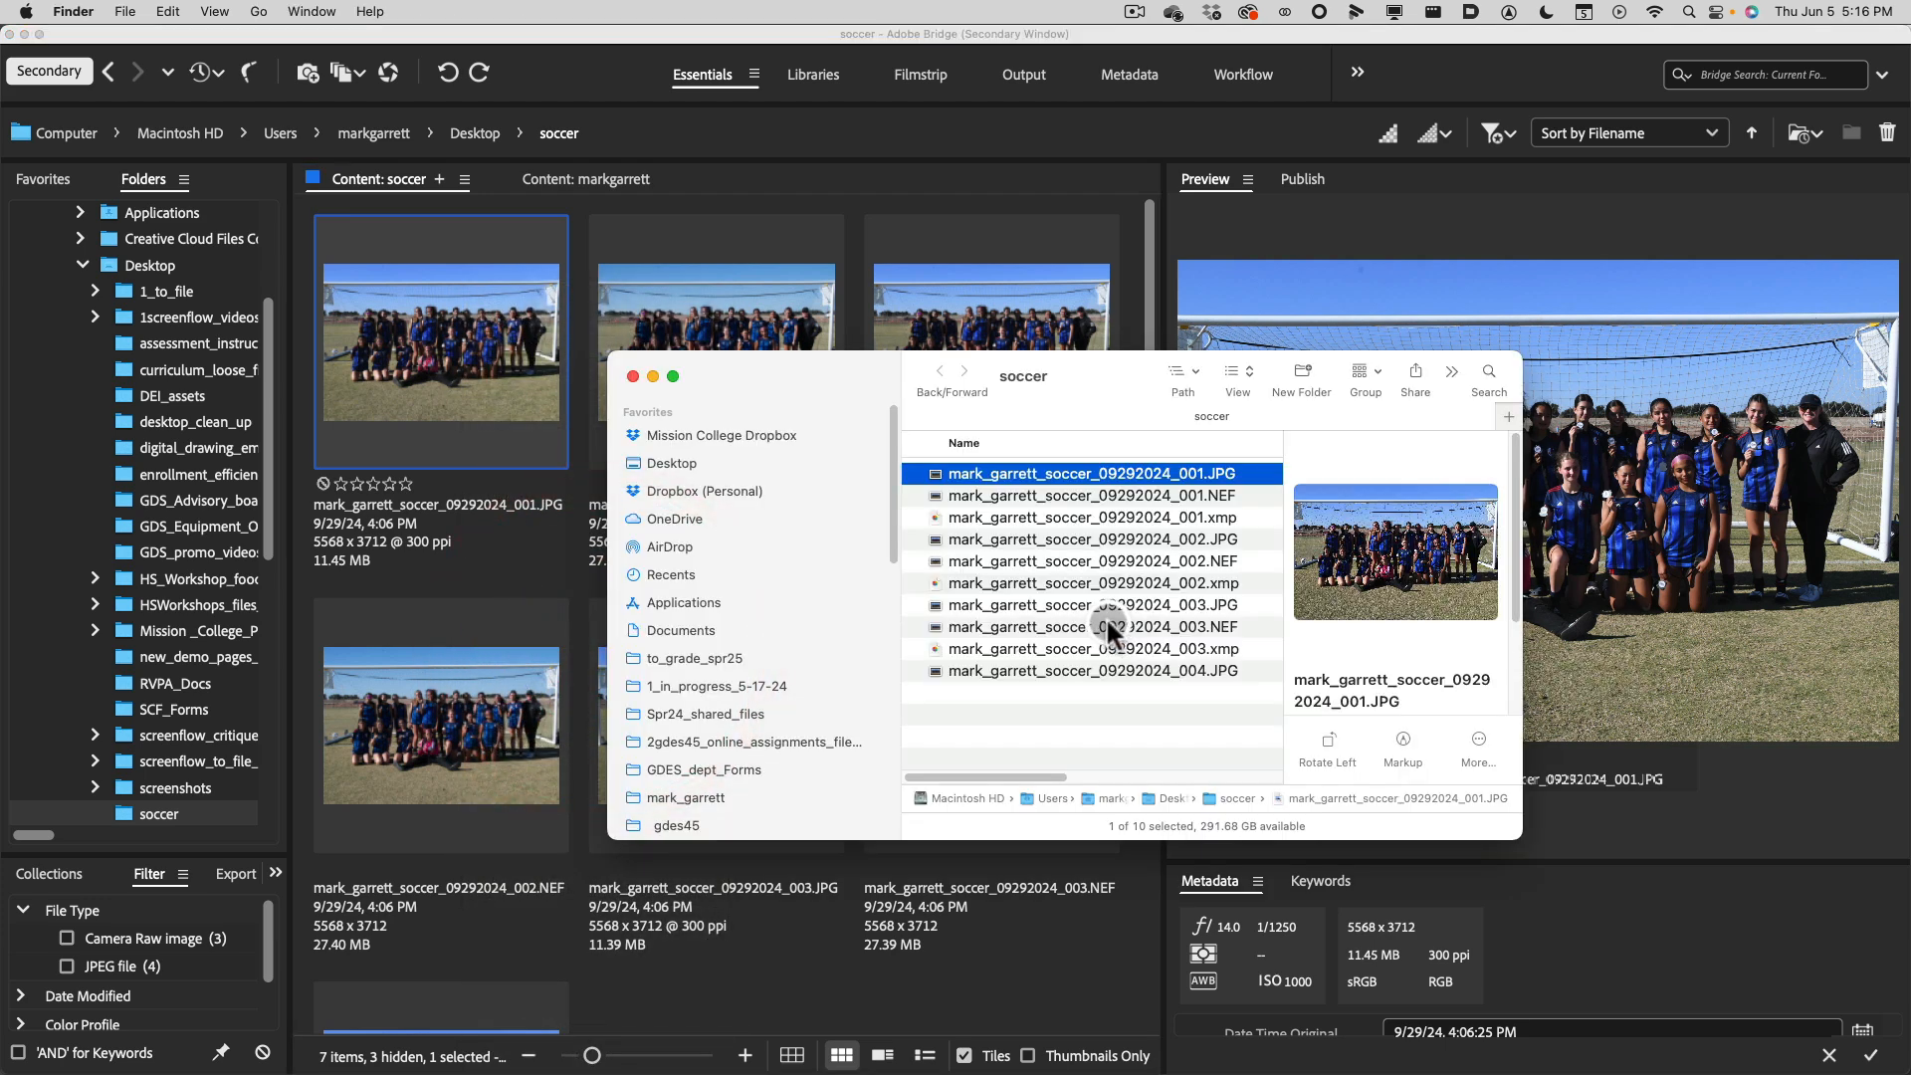
{"action": "right_click", "coordinate": [1024, 374]}
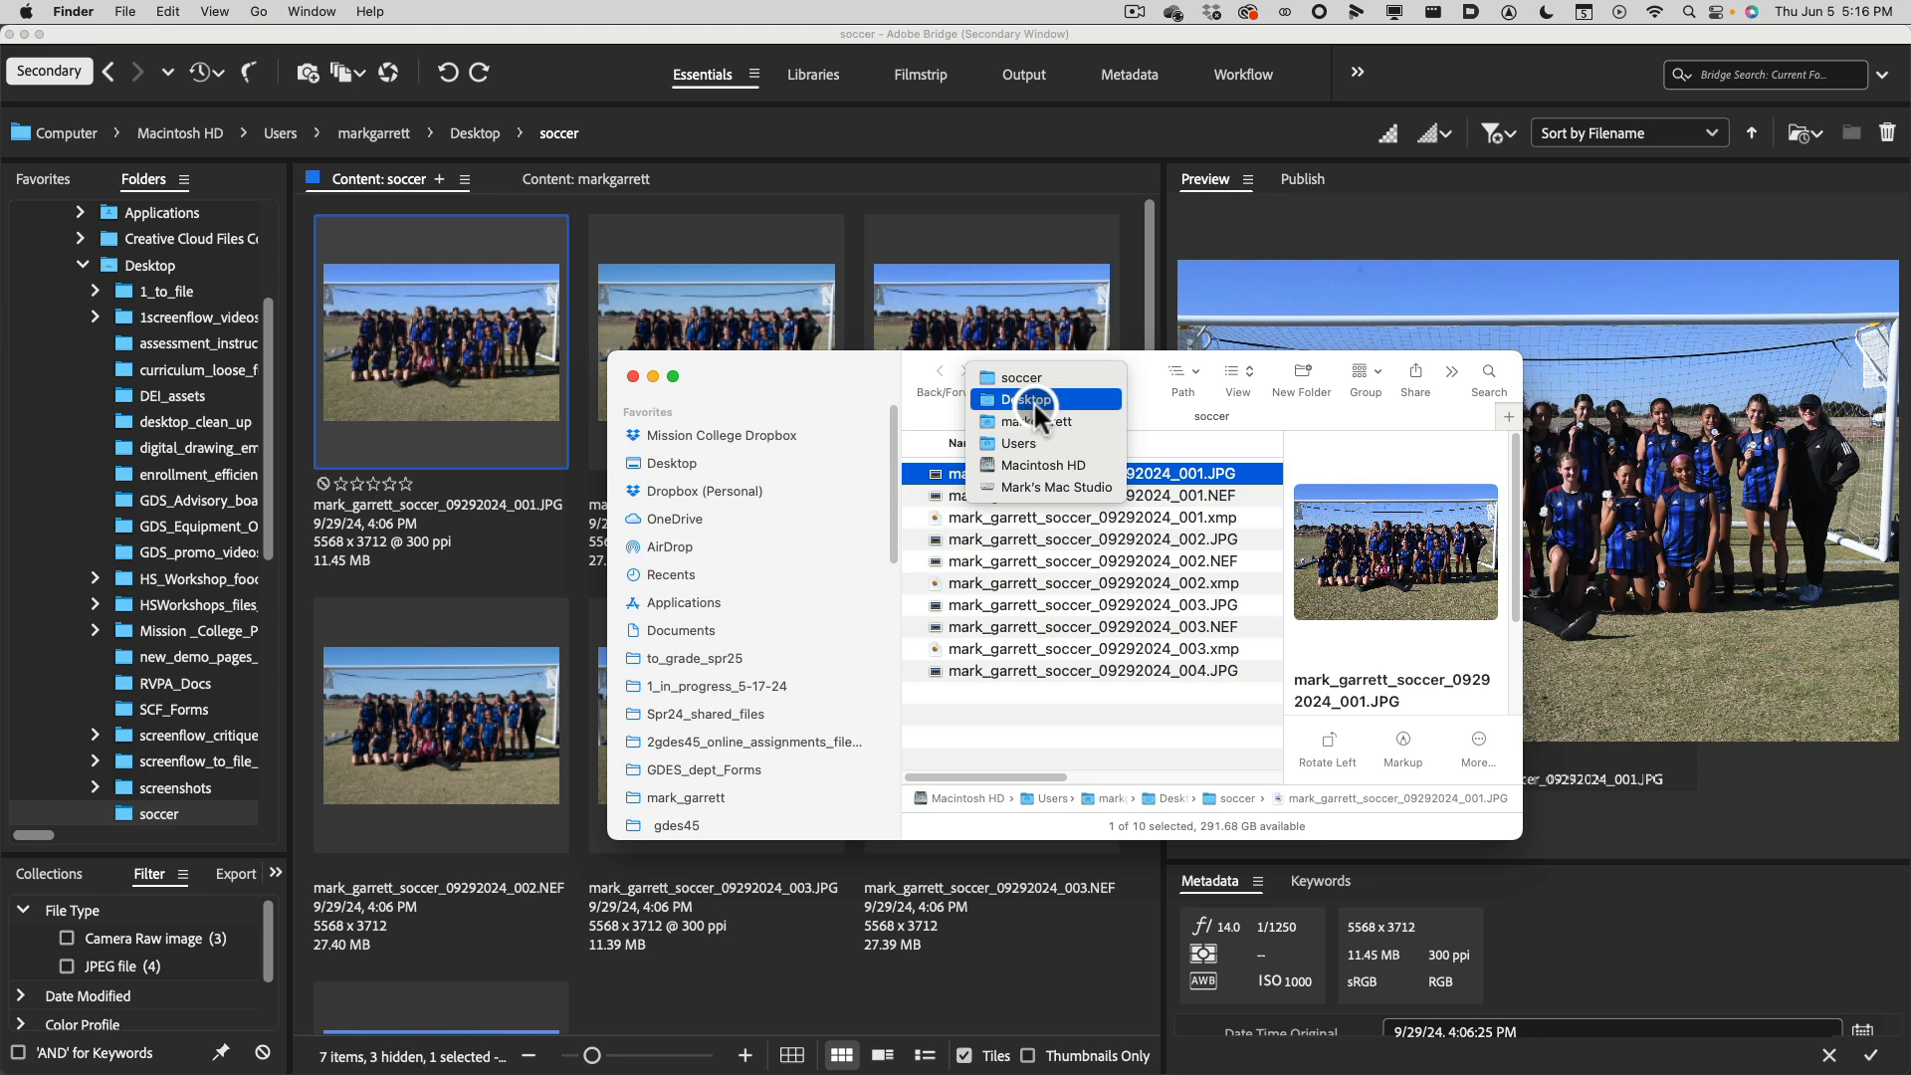
{"action": "left_click", "coordinate": [801, 381]}
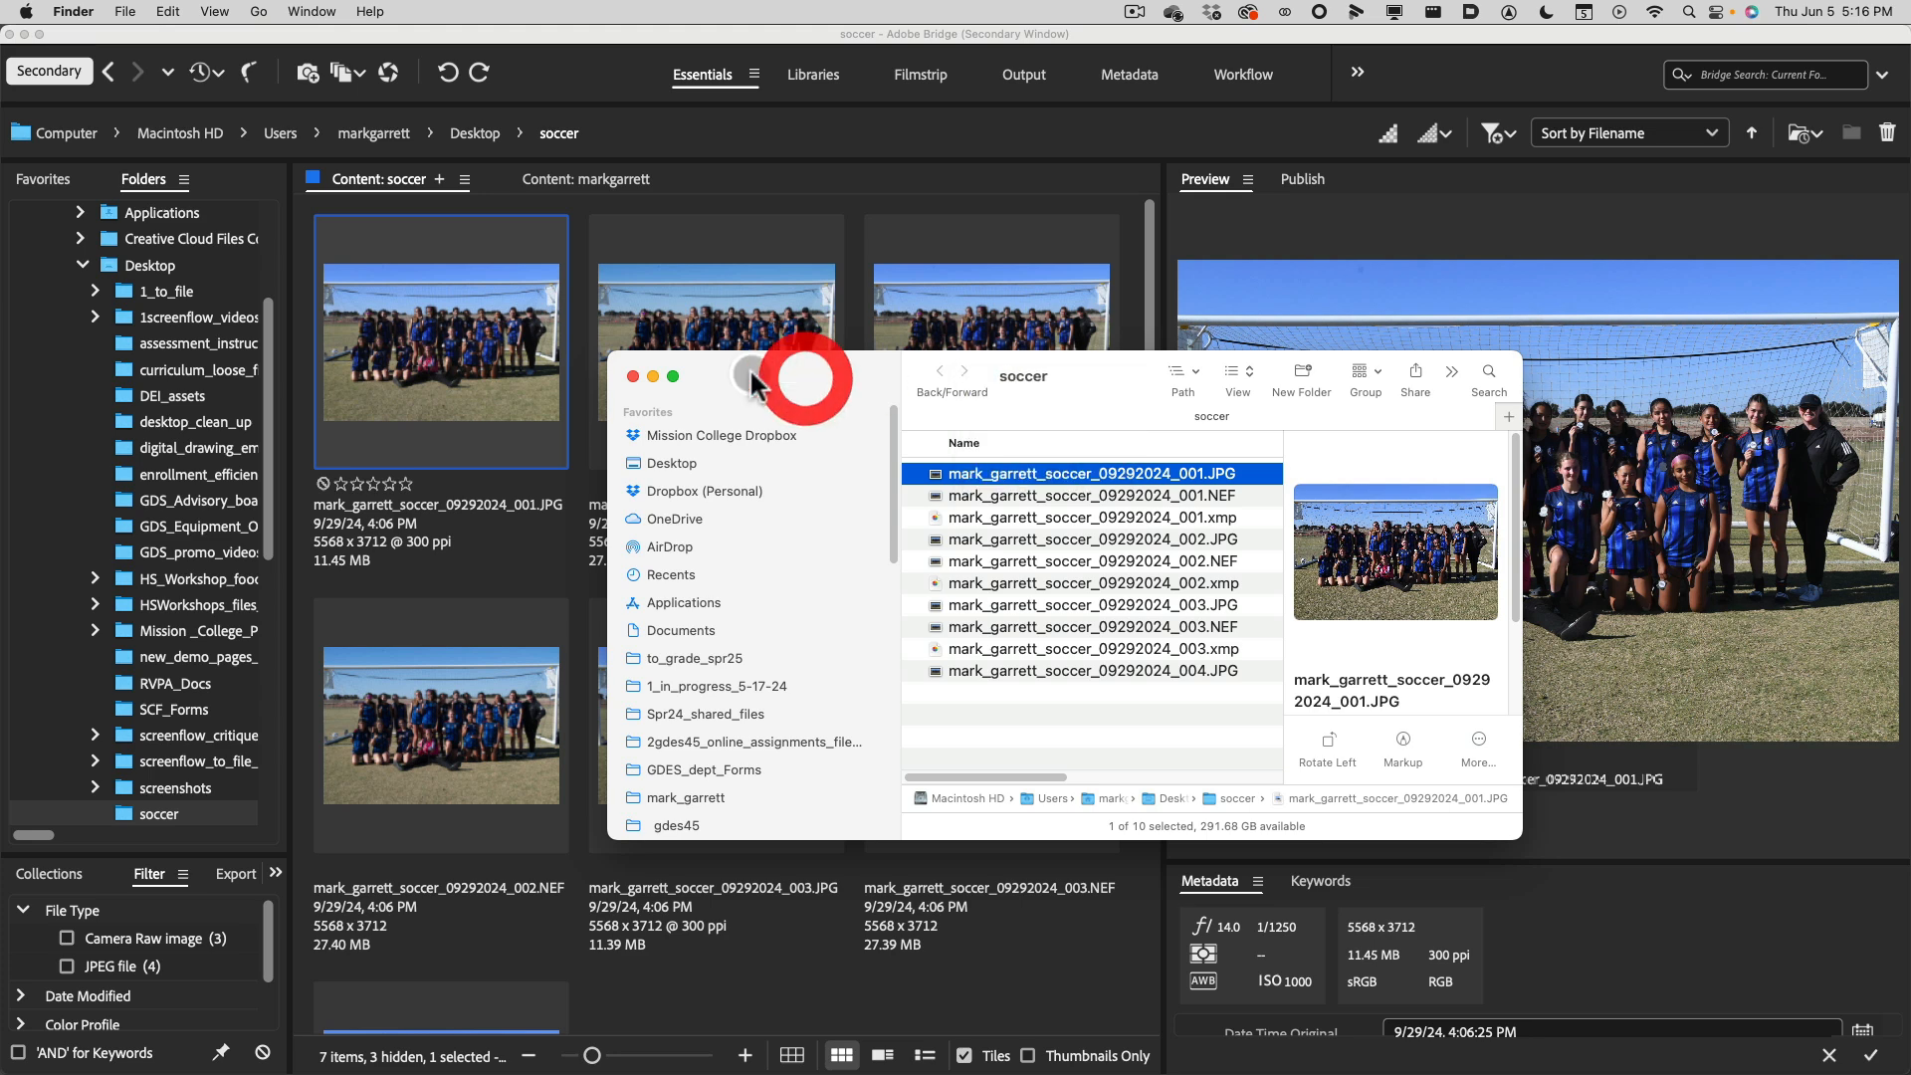
{"action": "left_click", "coordinate": [632, 376]}
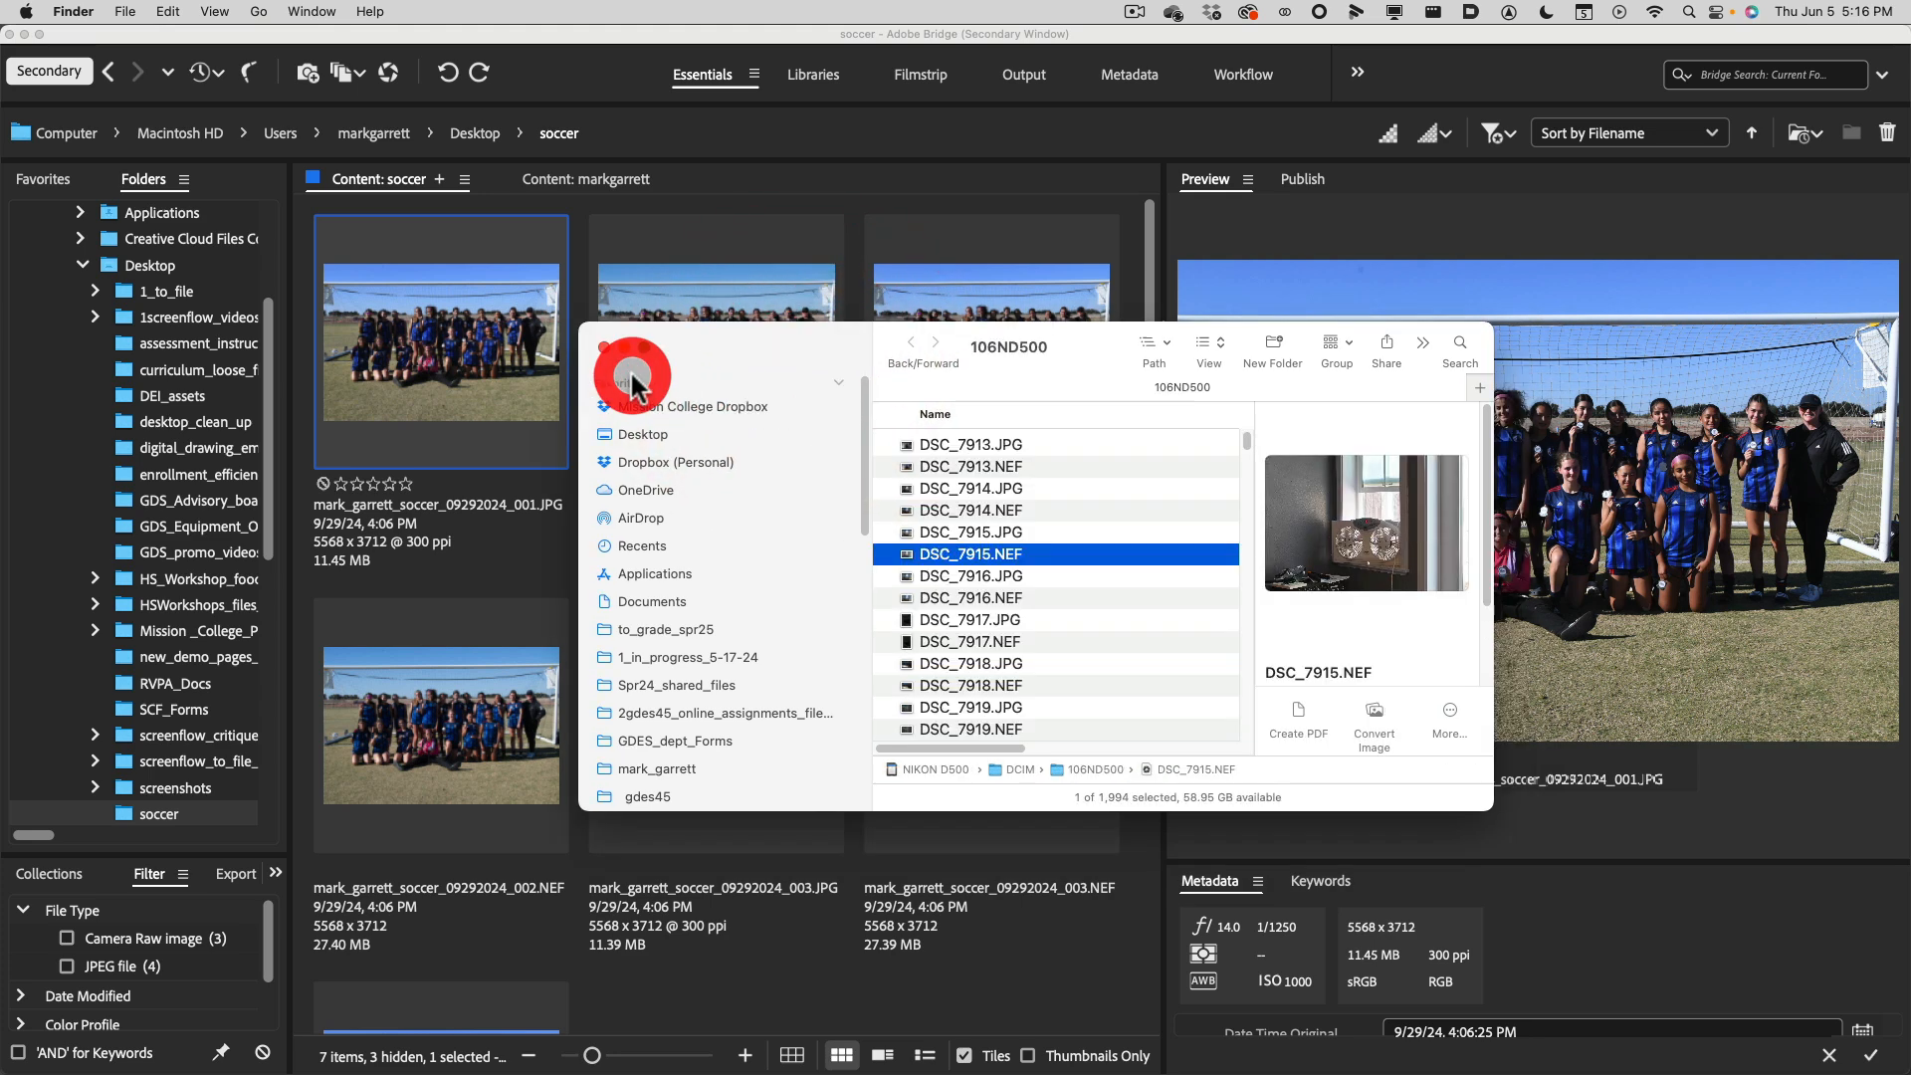
{"action": "left_click", "coordinate": [723, 283]}
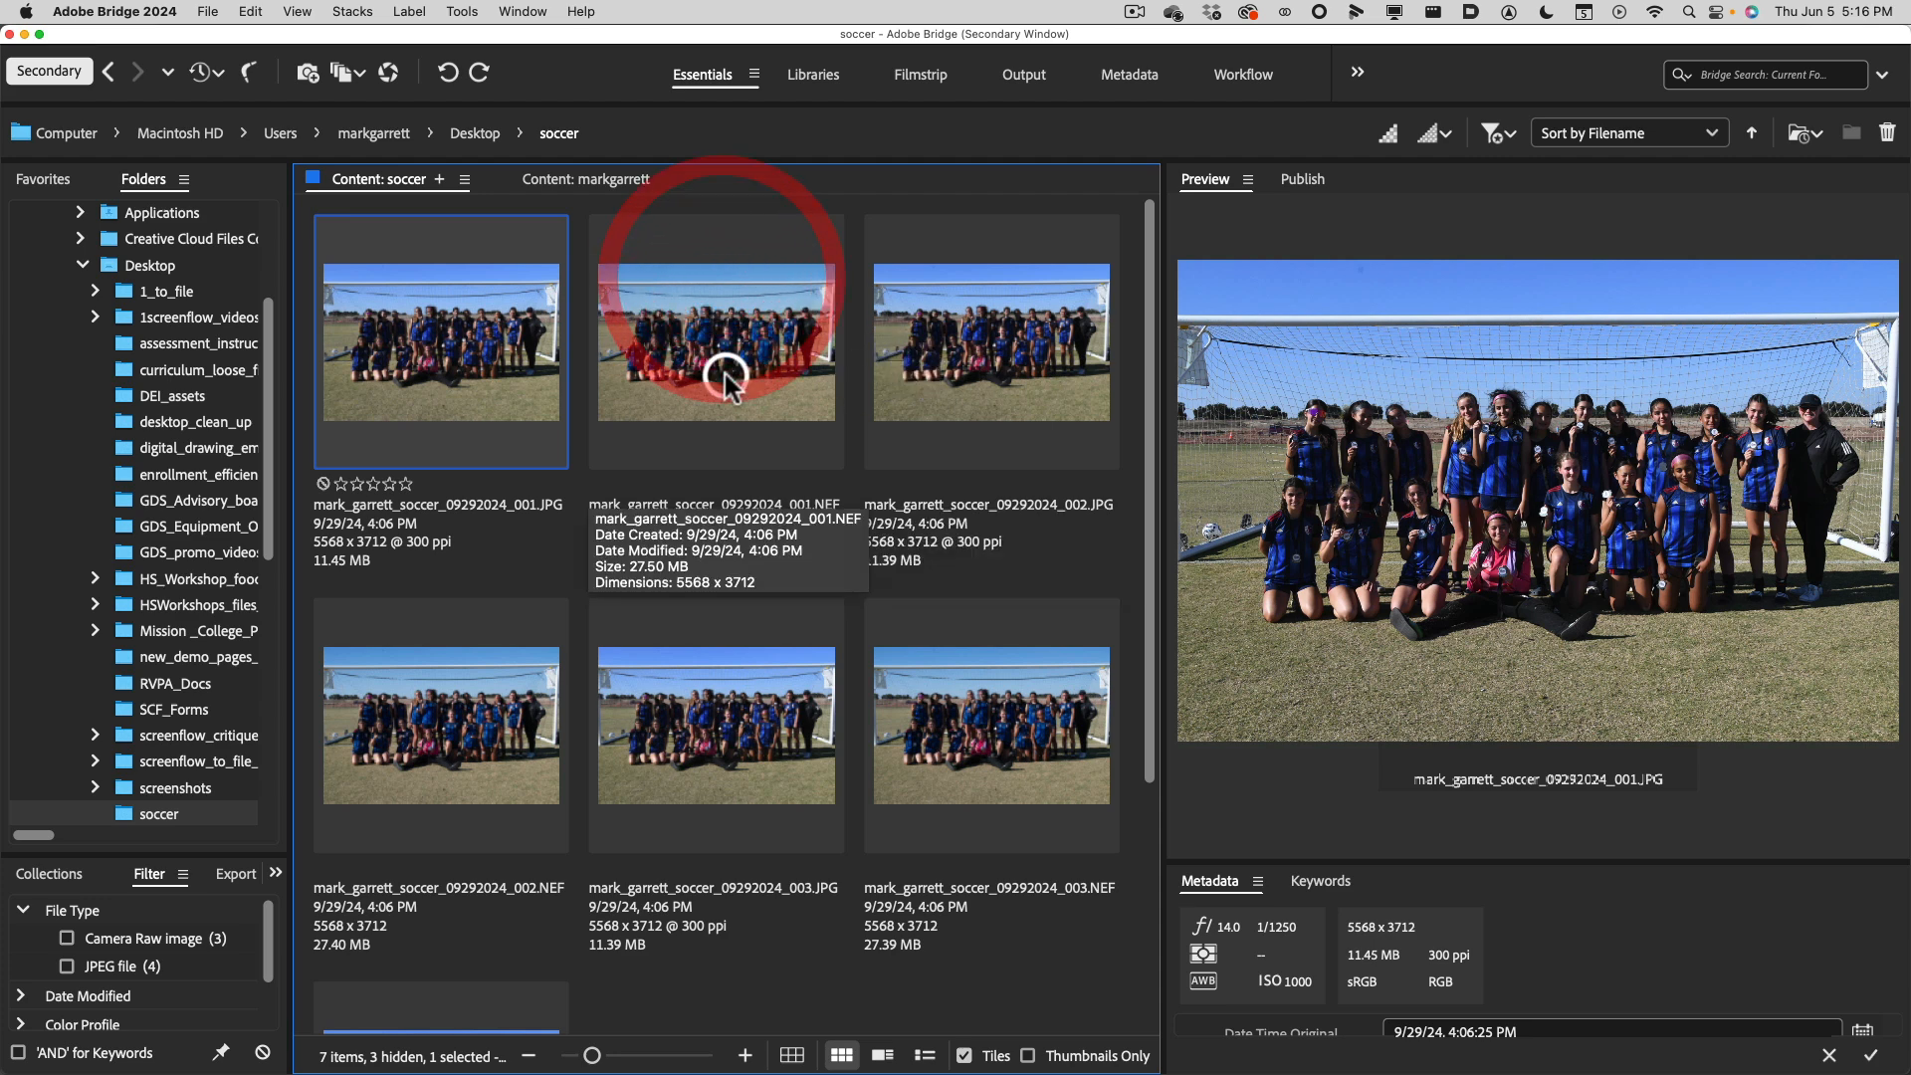
Select the first imported NEF photo and enlarge the metadata area to examine its File Properties.
{"action": "left_click", "coordinate": [727, 386]}
{"action": "left_click", "coordinate": [773, 549]}
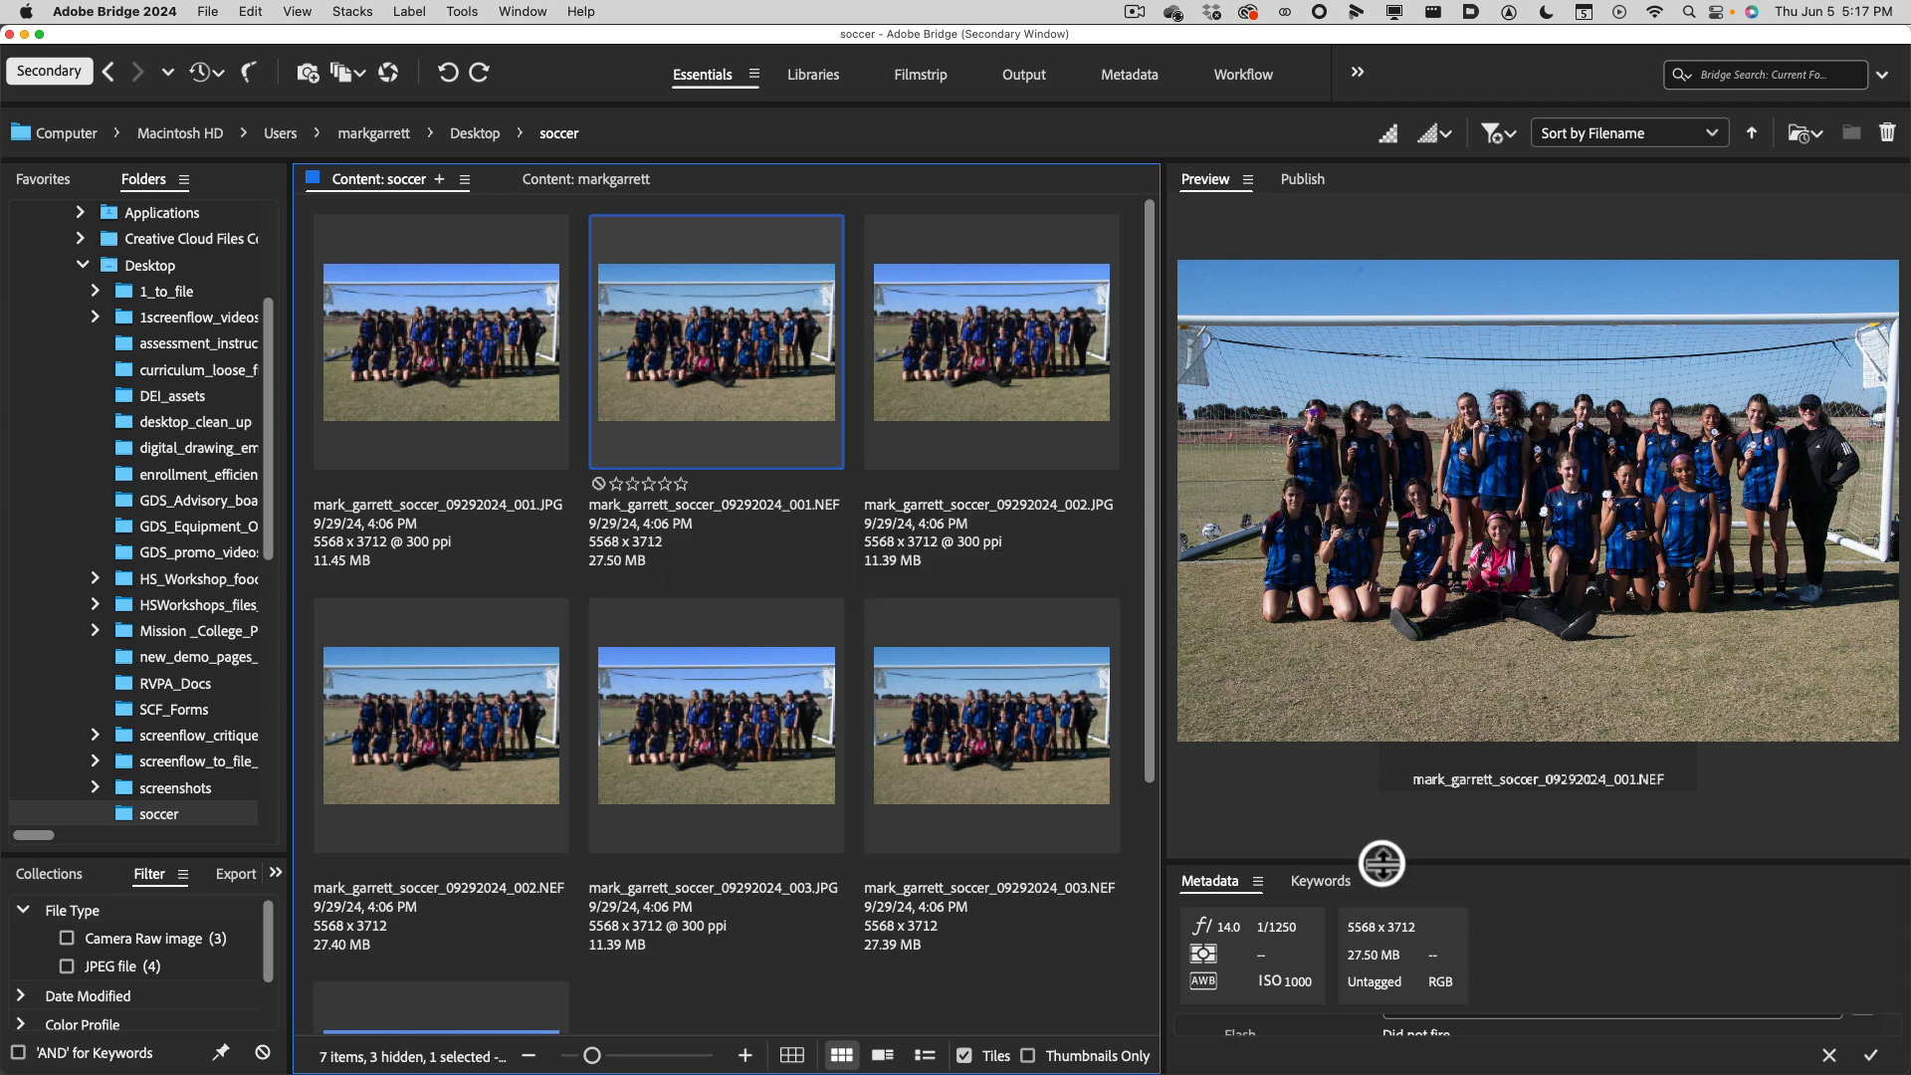
{"action": "left_click_drag", "start_coordinate": [1382, 863], "coordinate": [1366, 381]}
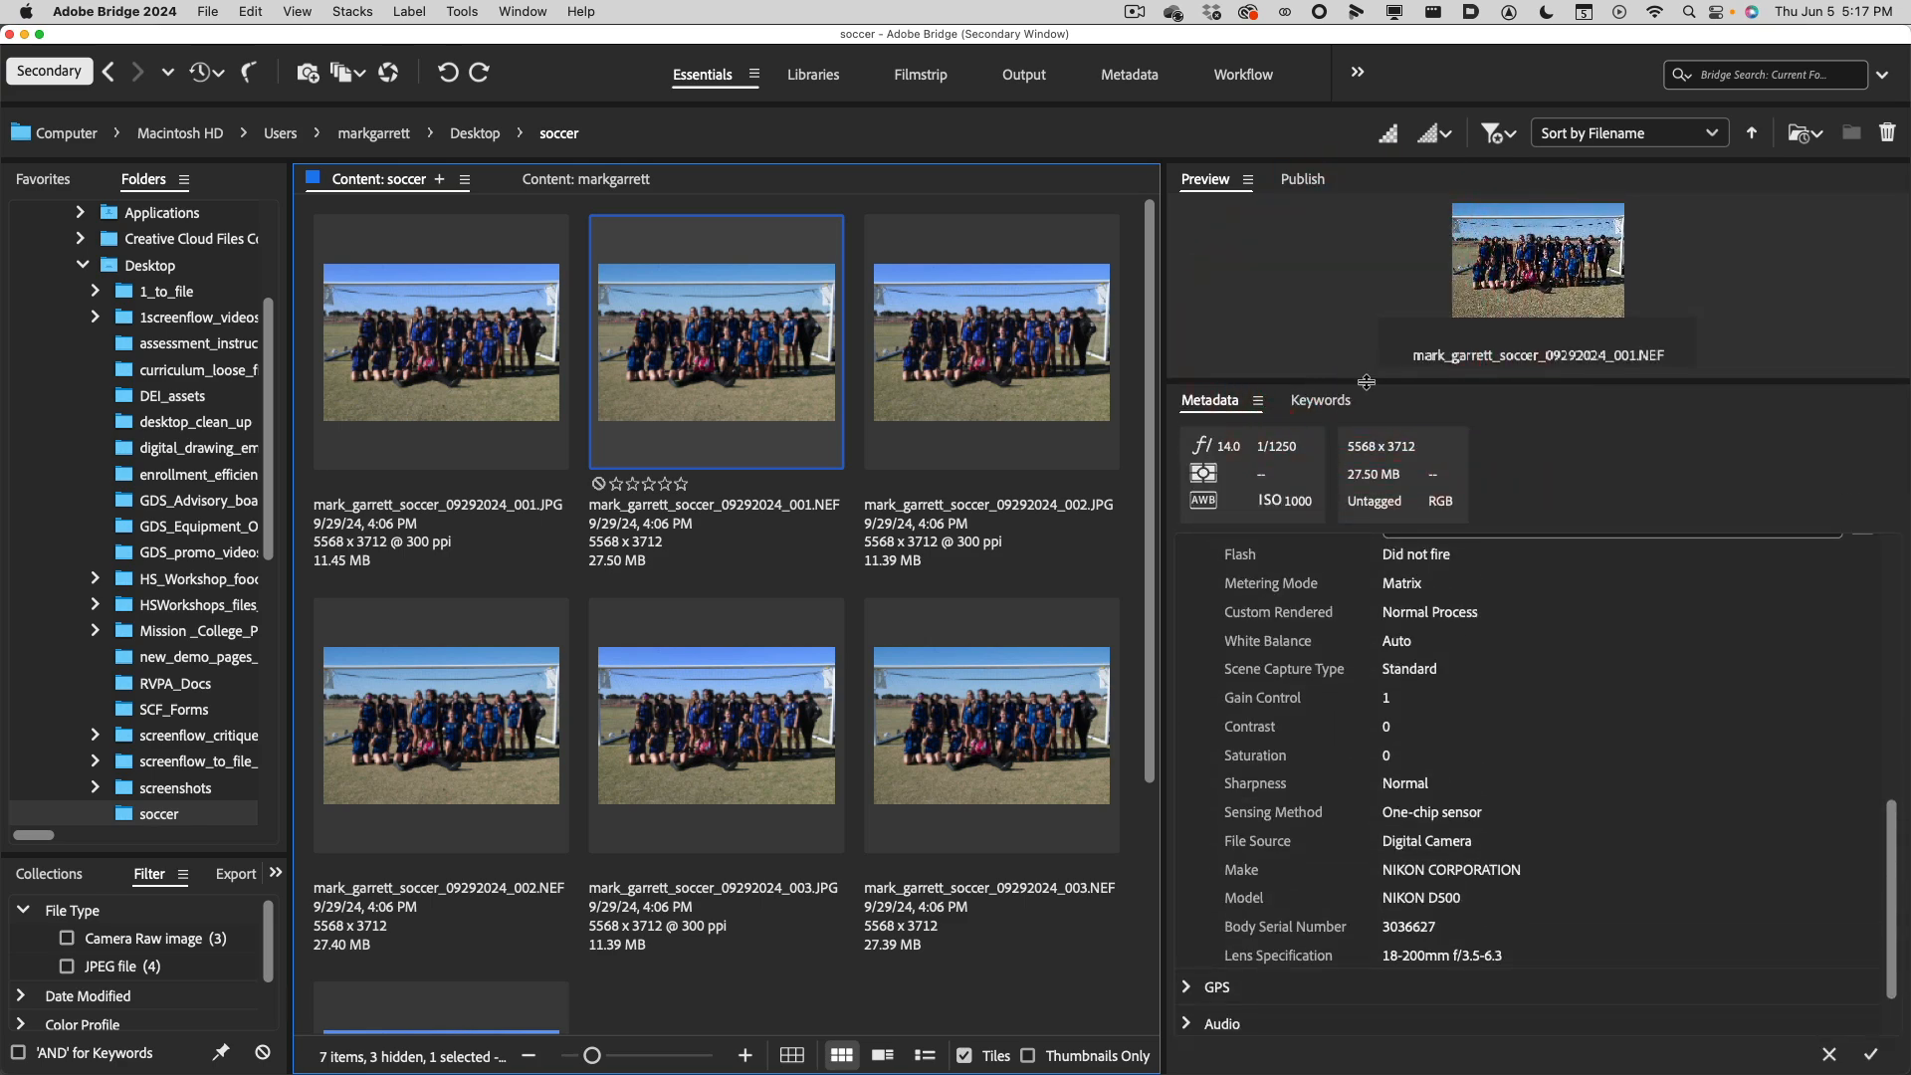
{"action": "scroll", "coordinate": [1533, 672], "scroll_direction": "up", "scroll_amount": 10}
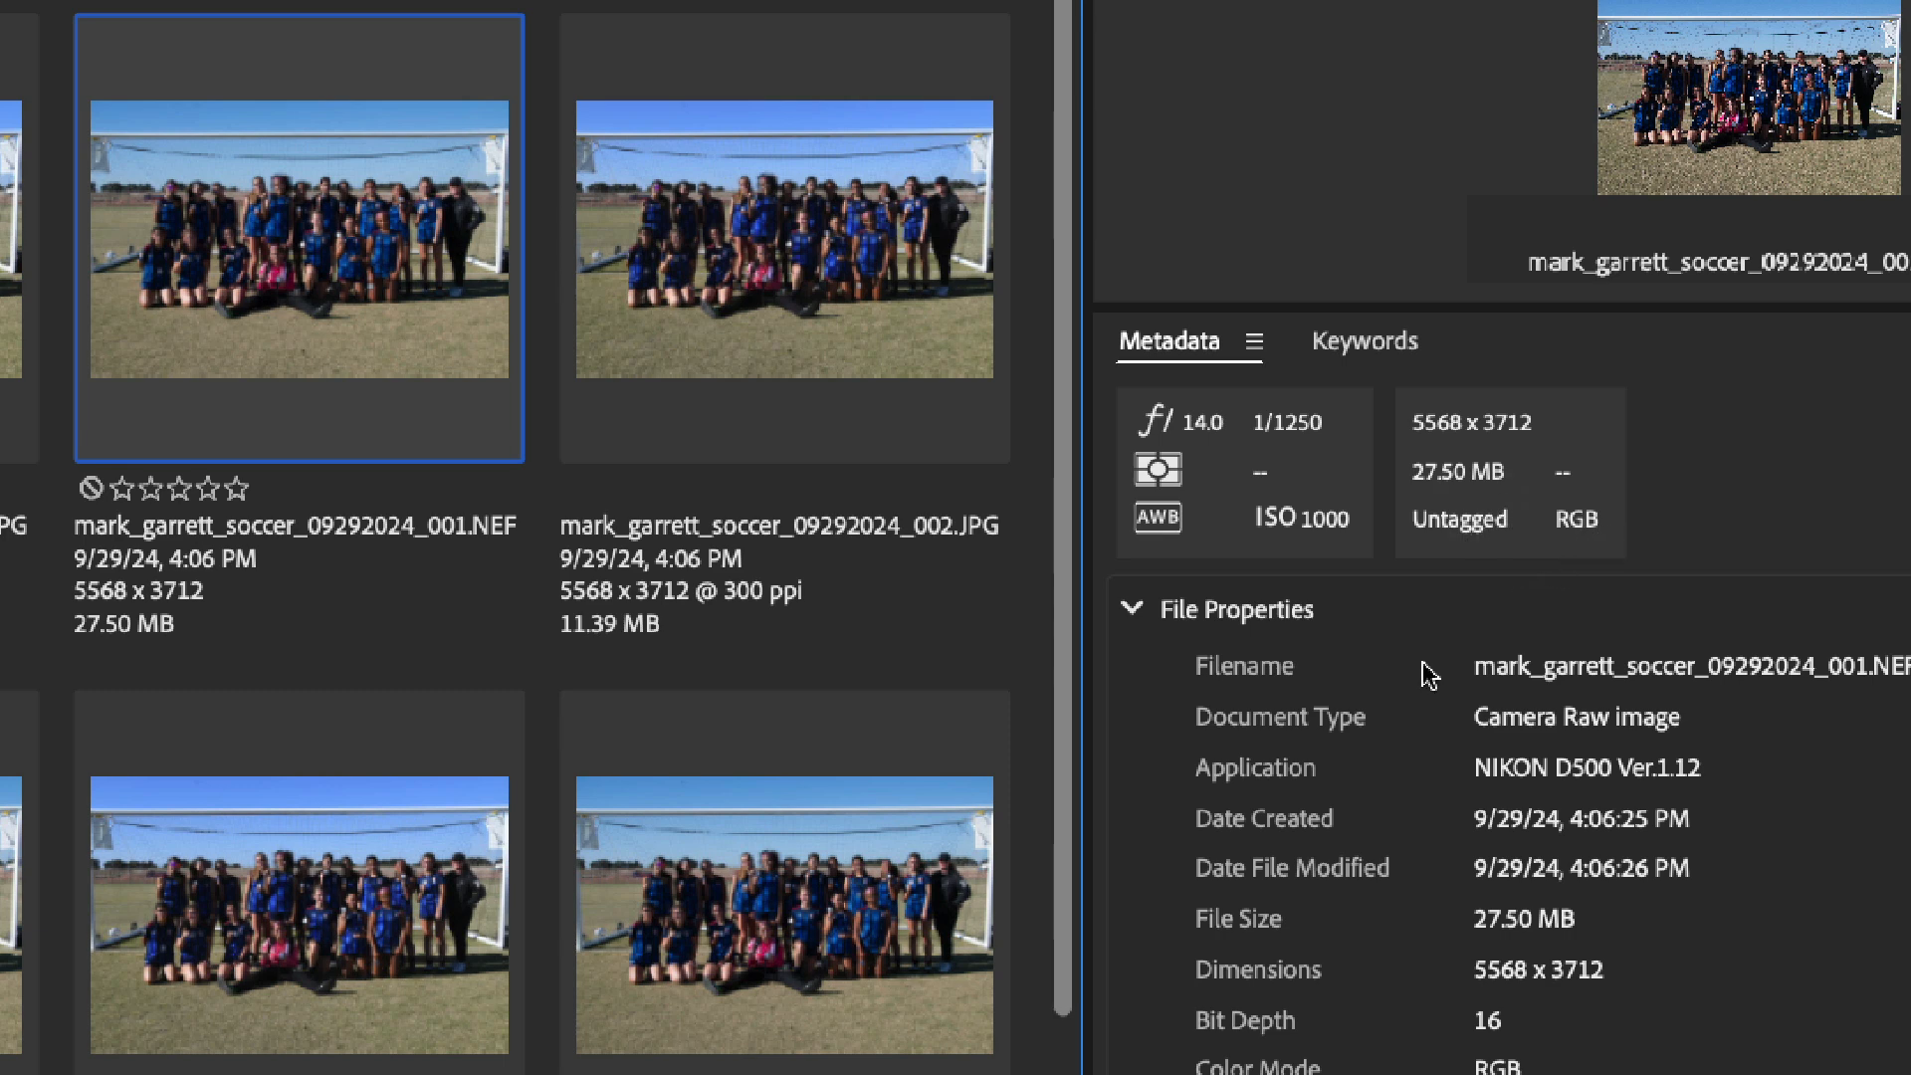
Examine the File Properties and Camera Data (Exif) metadata of the first imported NEF photo.
{"action": "scroll", "coordinate": [1465, 734], "scroll_direction": "down", "scroll_amount": 1}
{"action": "scroll", "coordinate": [1465, 741], "scroll_direction": "down", "scroll_amount": 1}
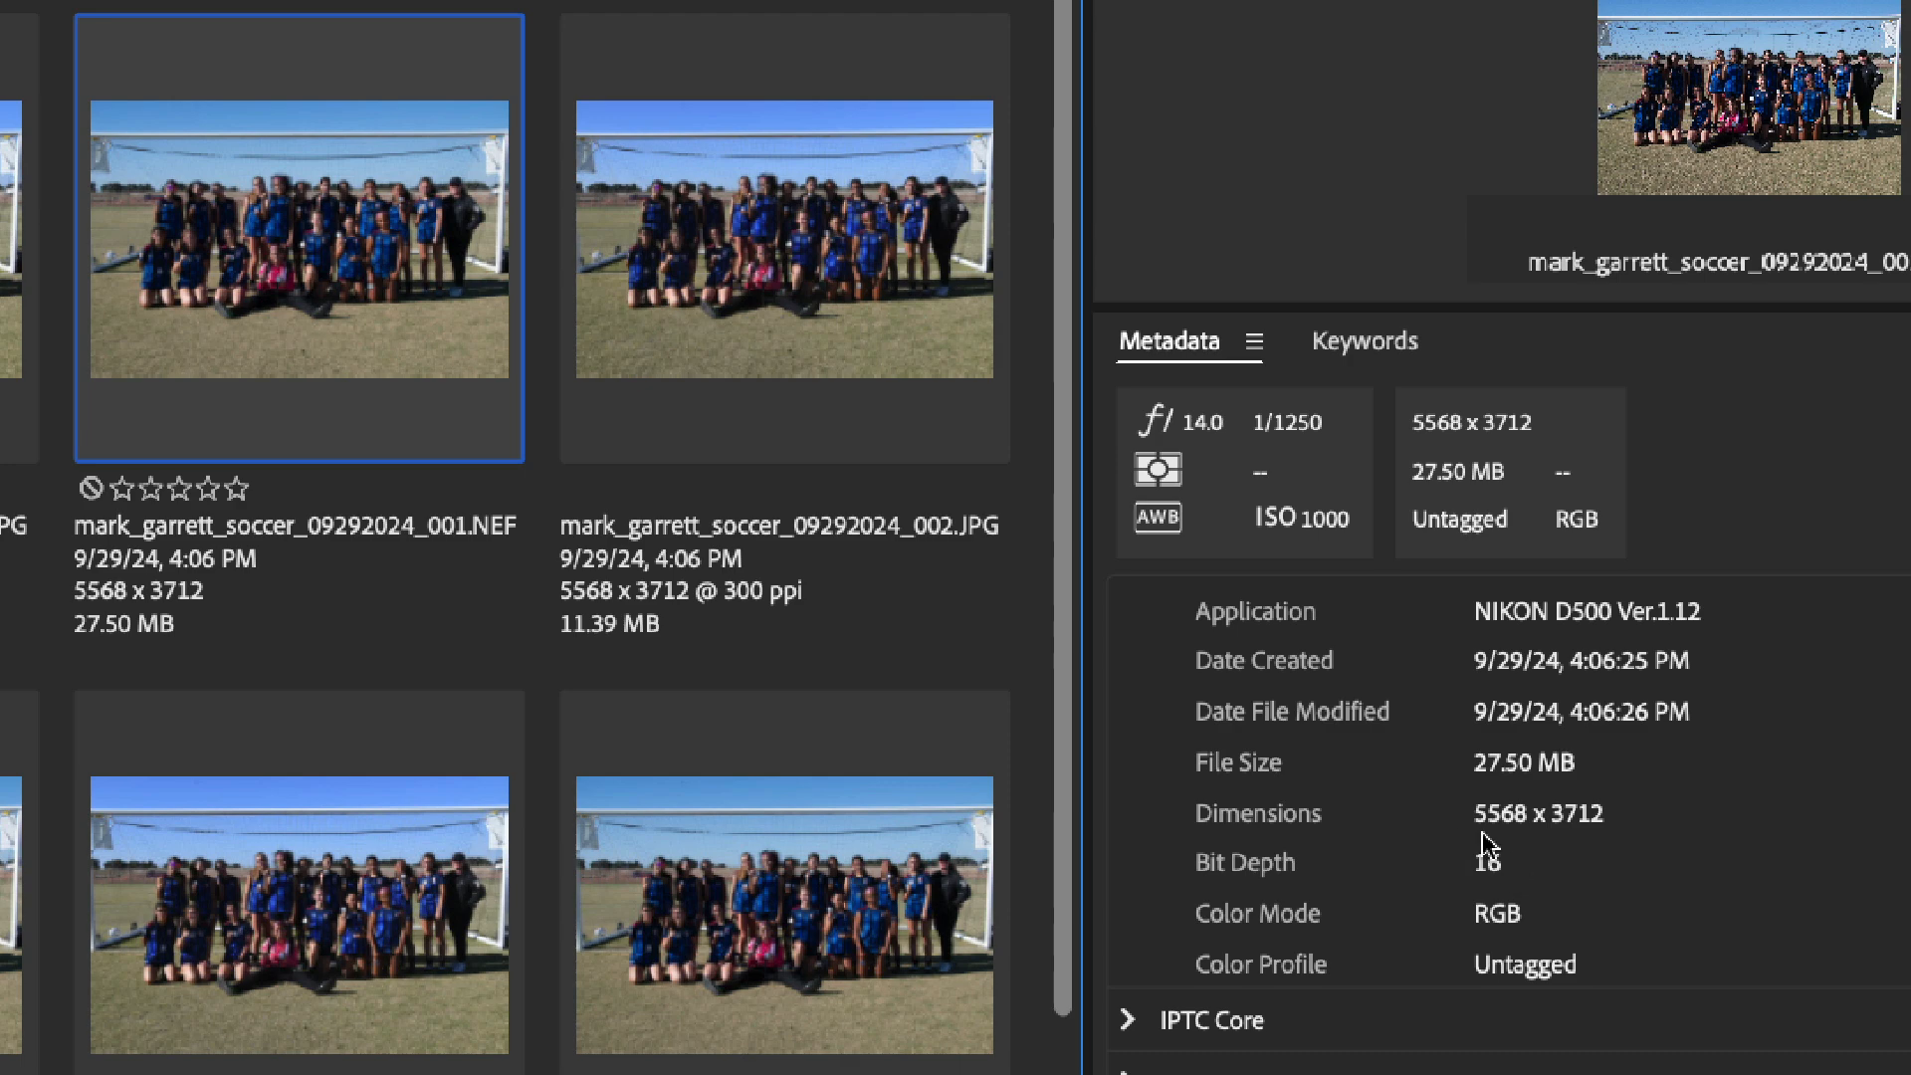
{"action": "scroll", "coordinate": [1462, 819], "scroll_direction": "down", "scroll_amount": 5}
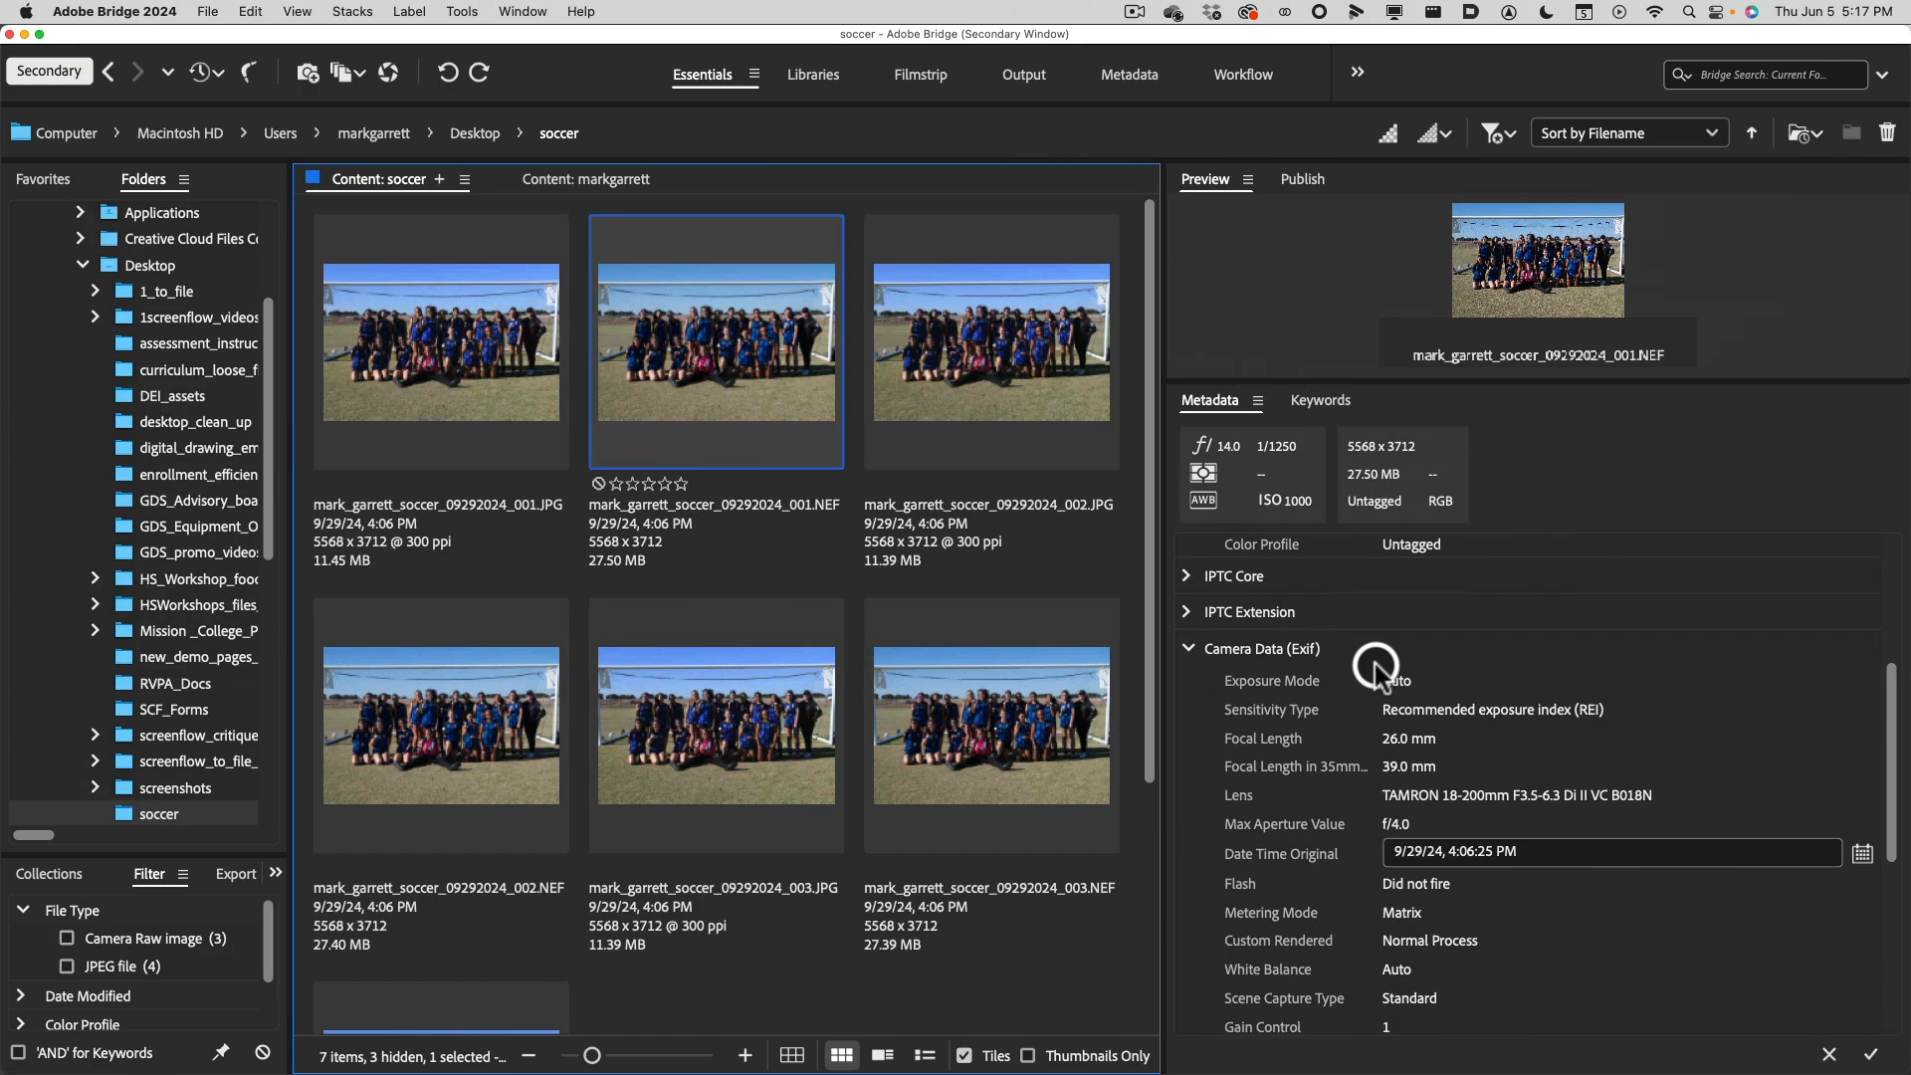
{"action": "scroll", "coordinate": [1461, 810], "scroll_direction": "up", "scroll_amount": 5}
{"action": "scroll", "coordinate": [1421, 692], "scroll_direction": "down", "scroll_amount": 5}
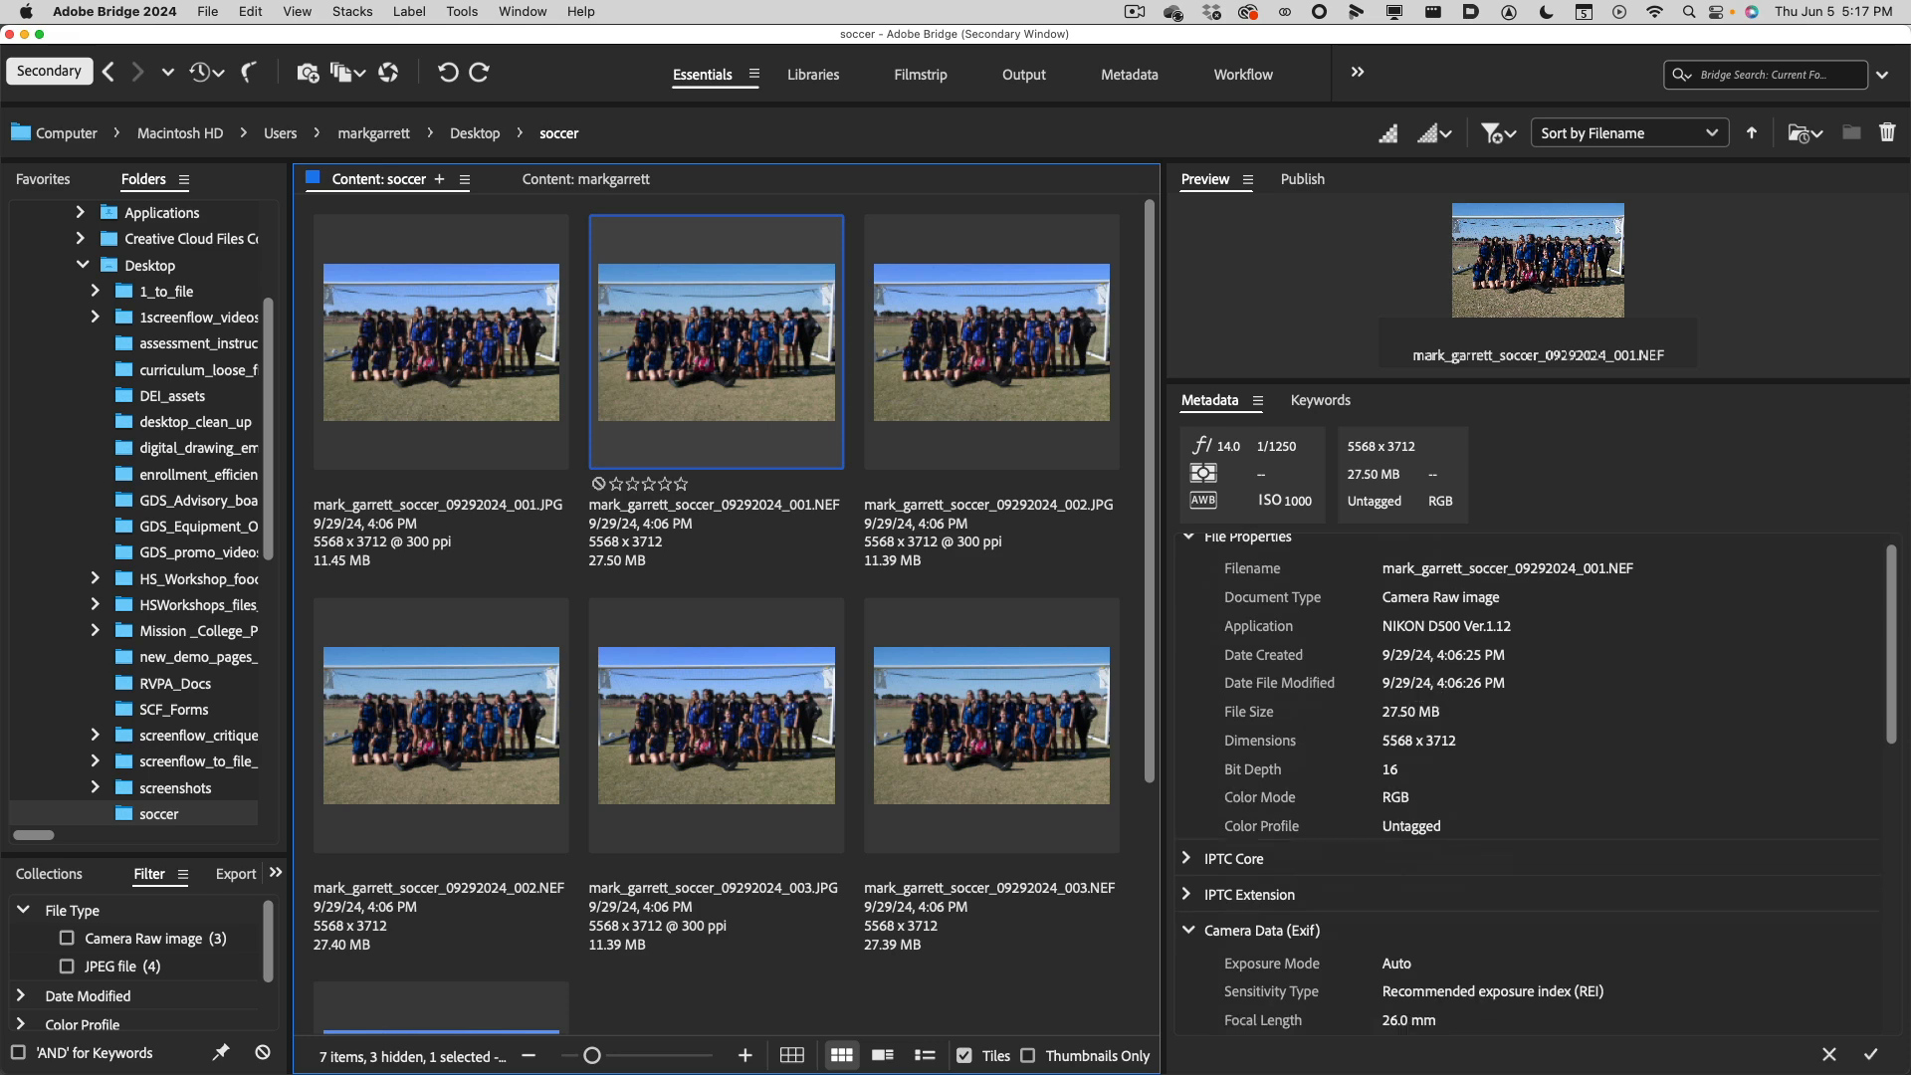
{"action": "scroll", "coordinate": [1421, 692], "scroll_direction": "up", "scroll_amount": 1}
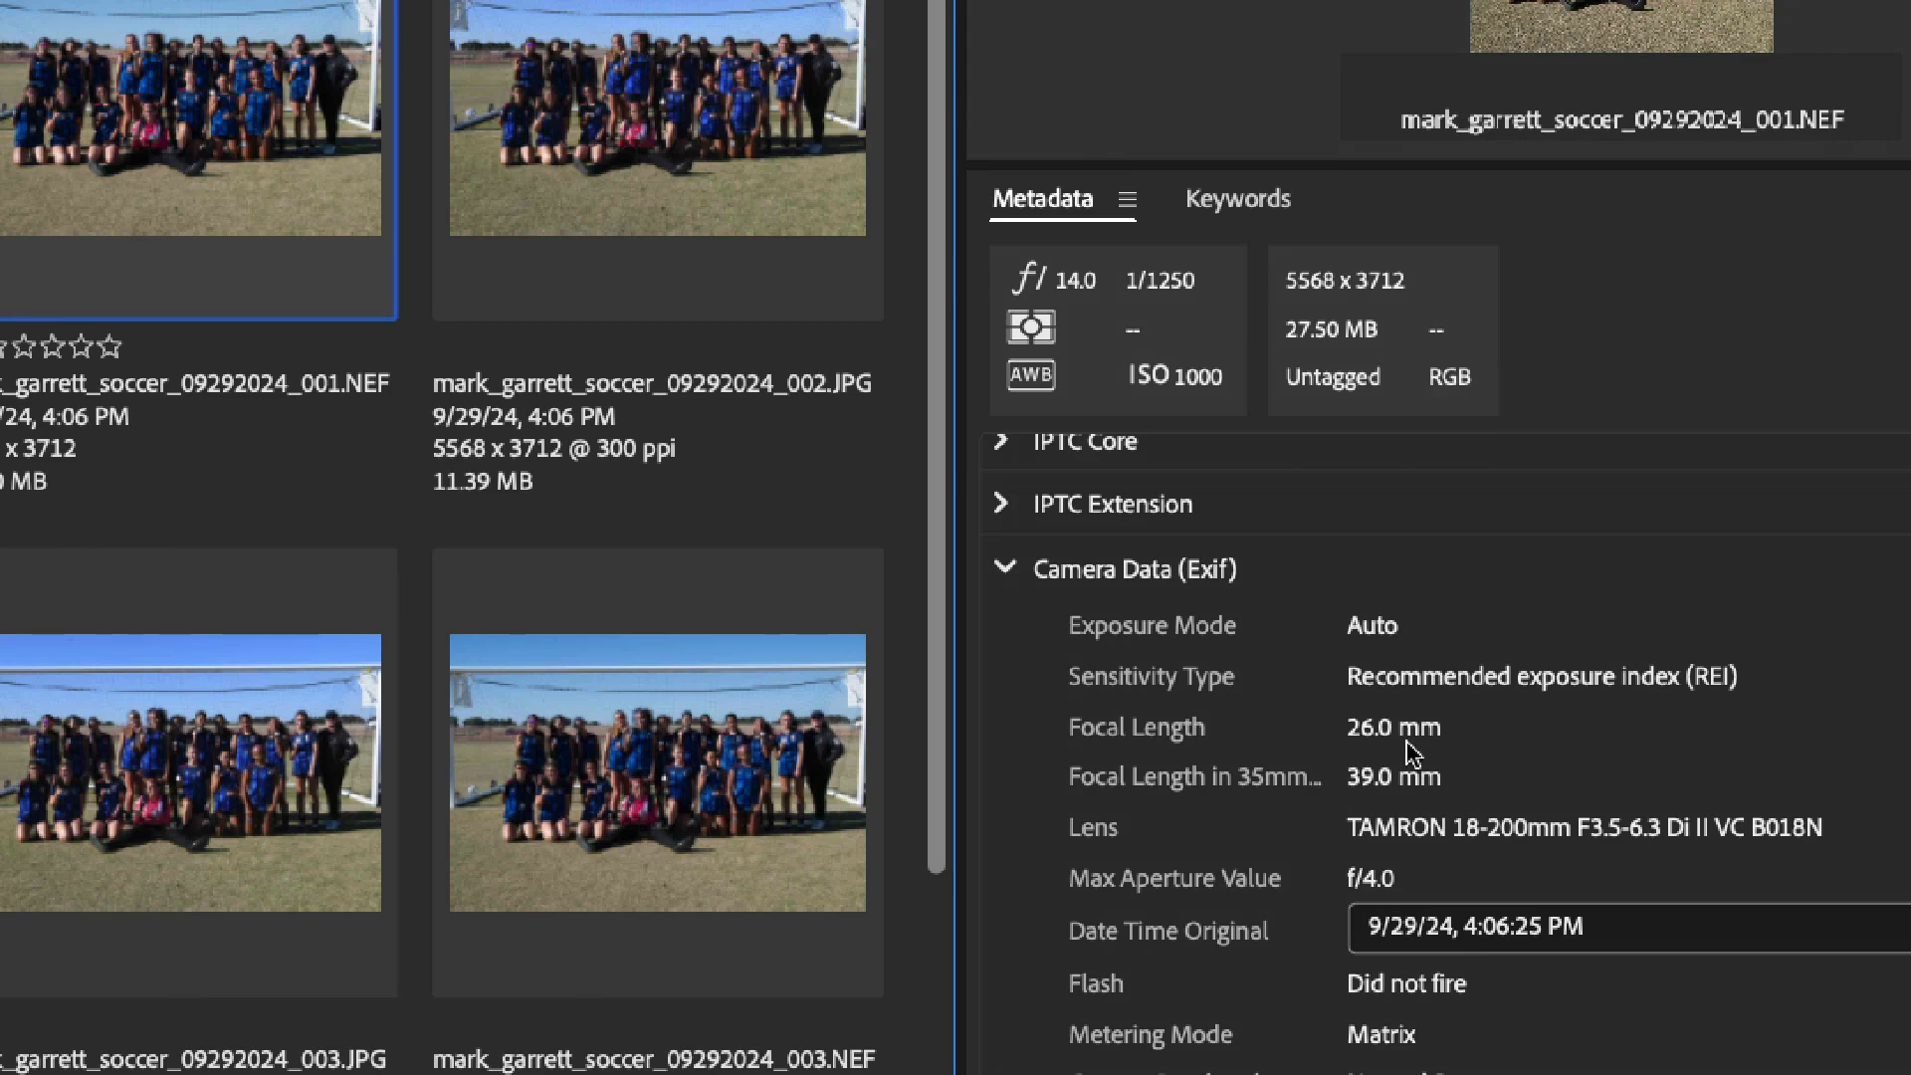
{"action": "scroll", "coordinate": [1428, 834], "scroll_direction": "down", "scroll_amount": 4}
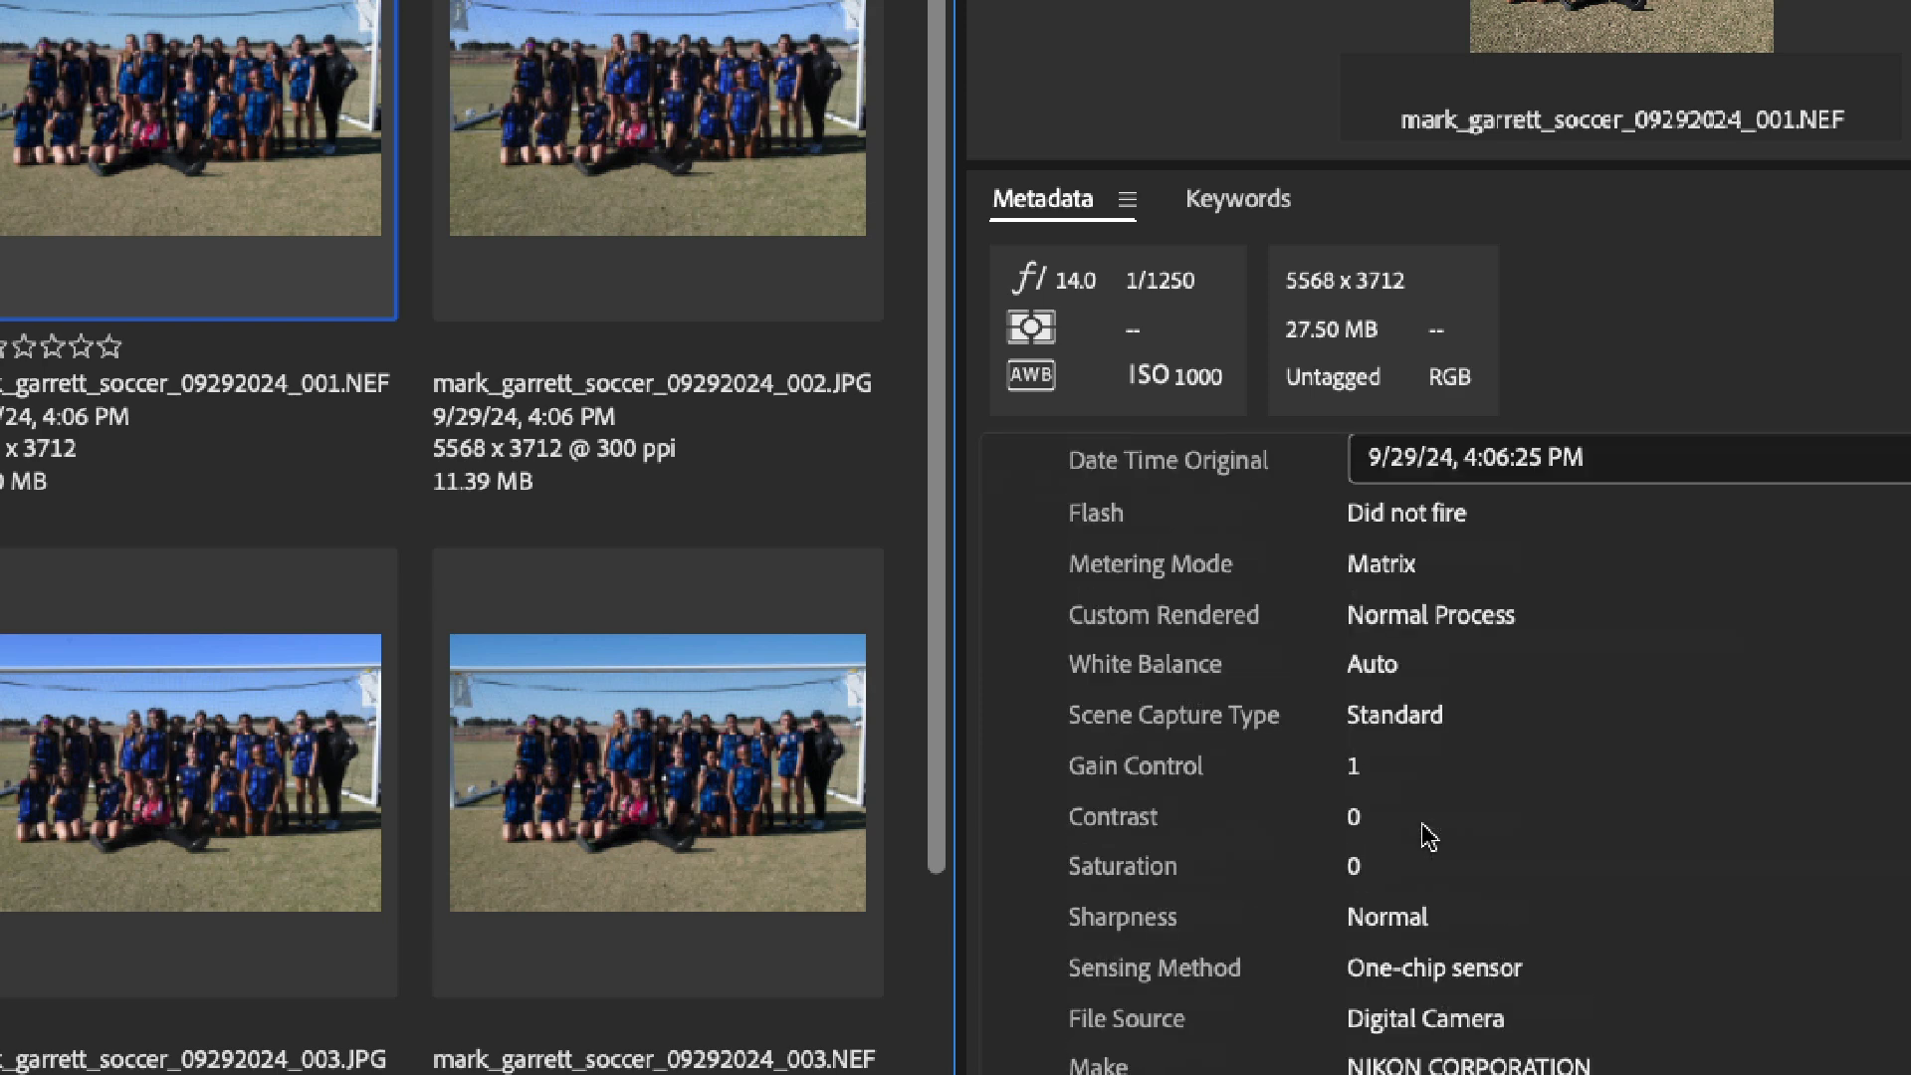
{"action": "scroll", "coordinate": [1429, 834], "scroll_direction": "up", "scroll_amount": 3}
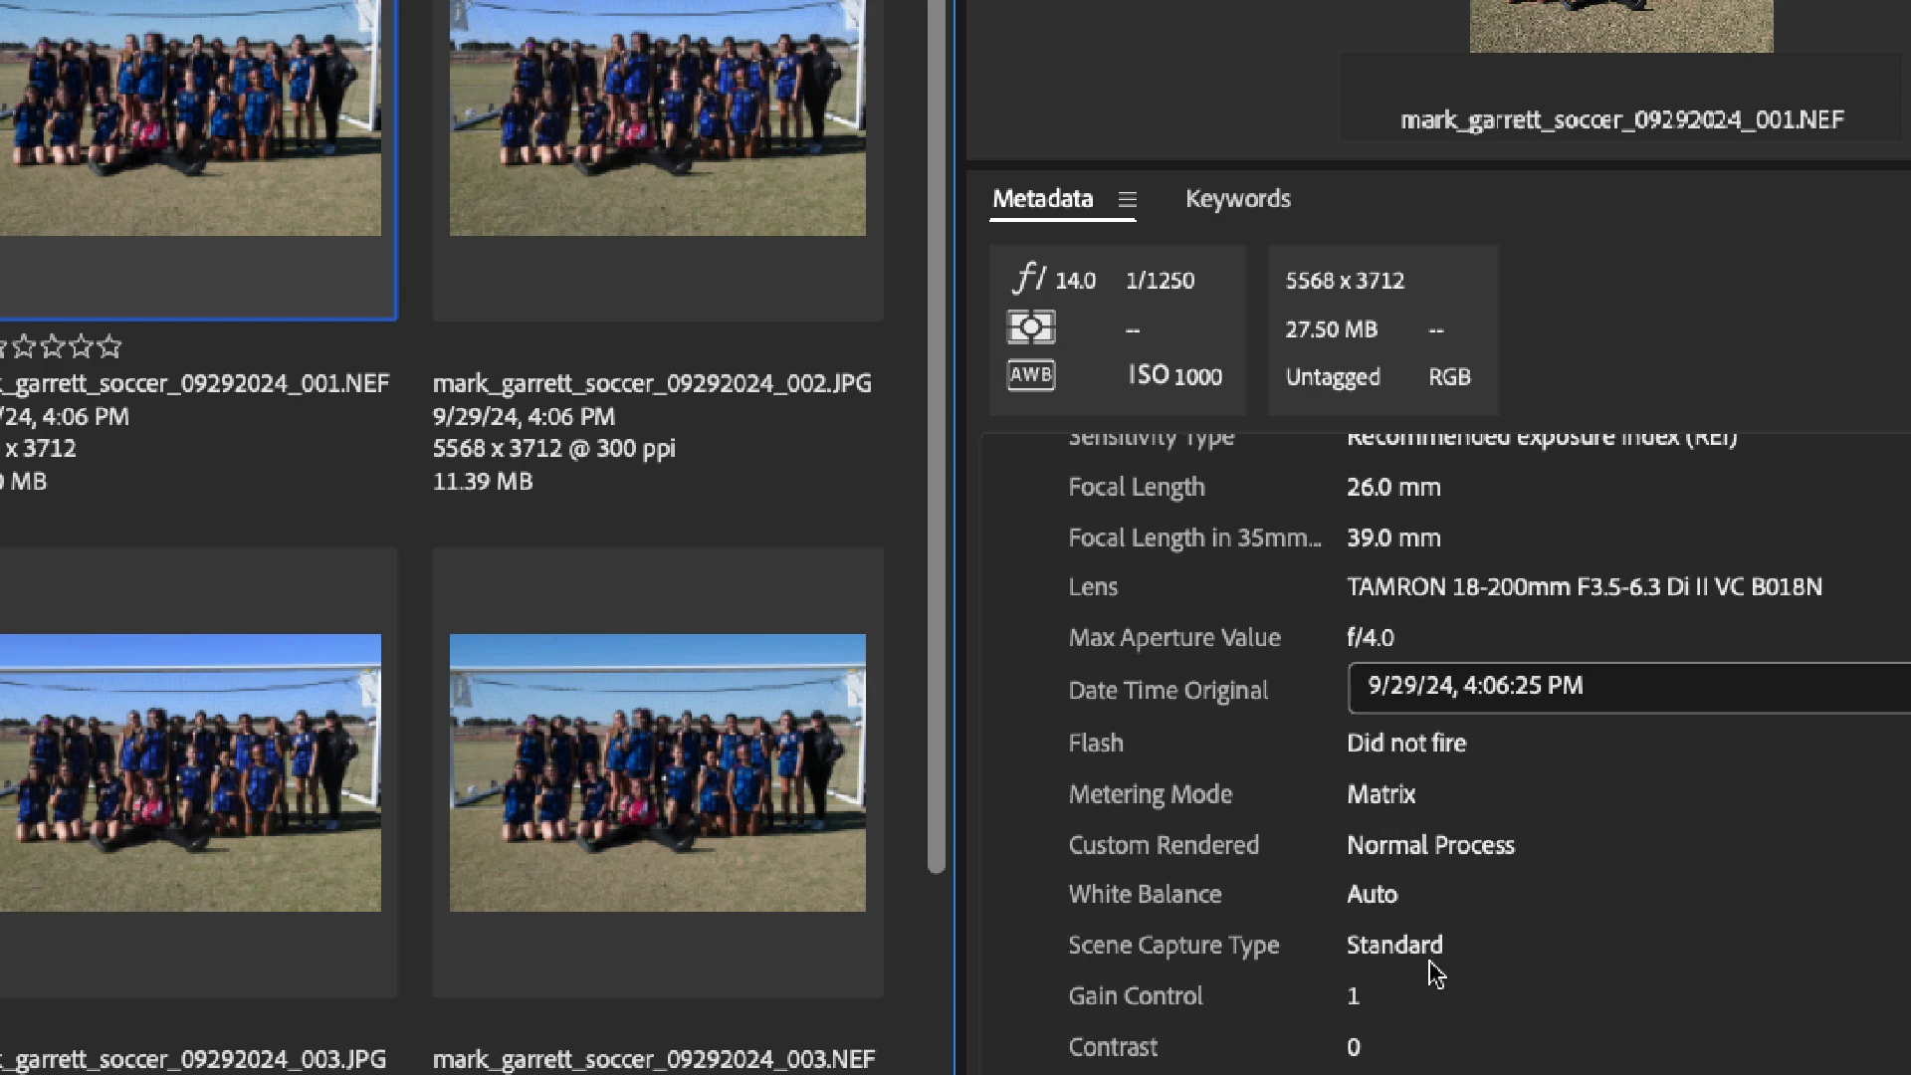
{"action": "scroll", "coordinate": [1431, 967], "scroll_direction": "down", "scroll_amount": 5}
{"action": "scroll", "coordinate": [1433, 969], "scroll_direction": "up", "scroll_amount": 1}
{"action": "scroll", "coordinate": [1433, 970], "scroll_direction": "down", "scroll_amount": 2}
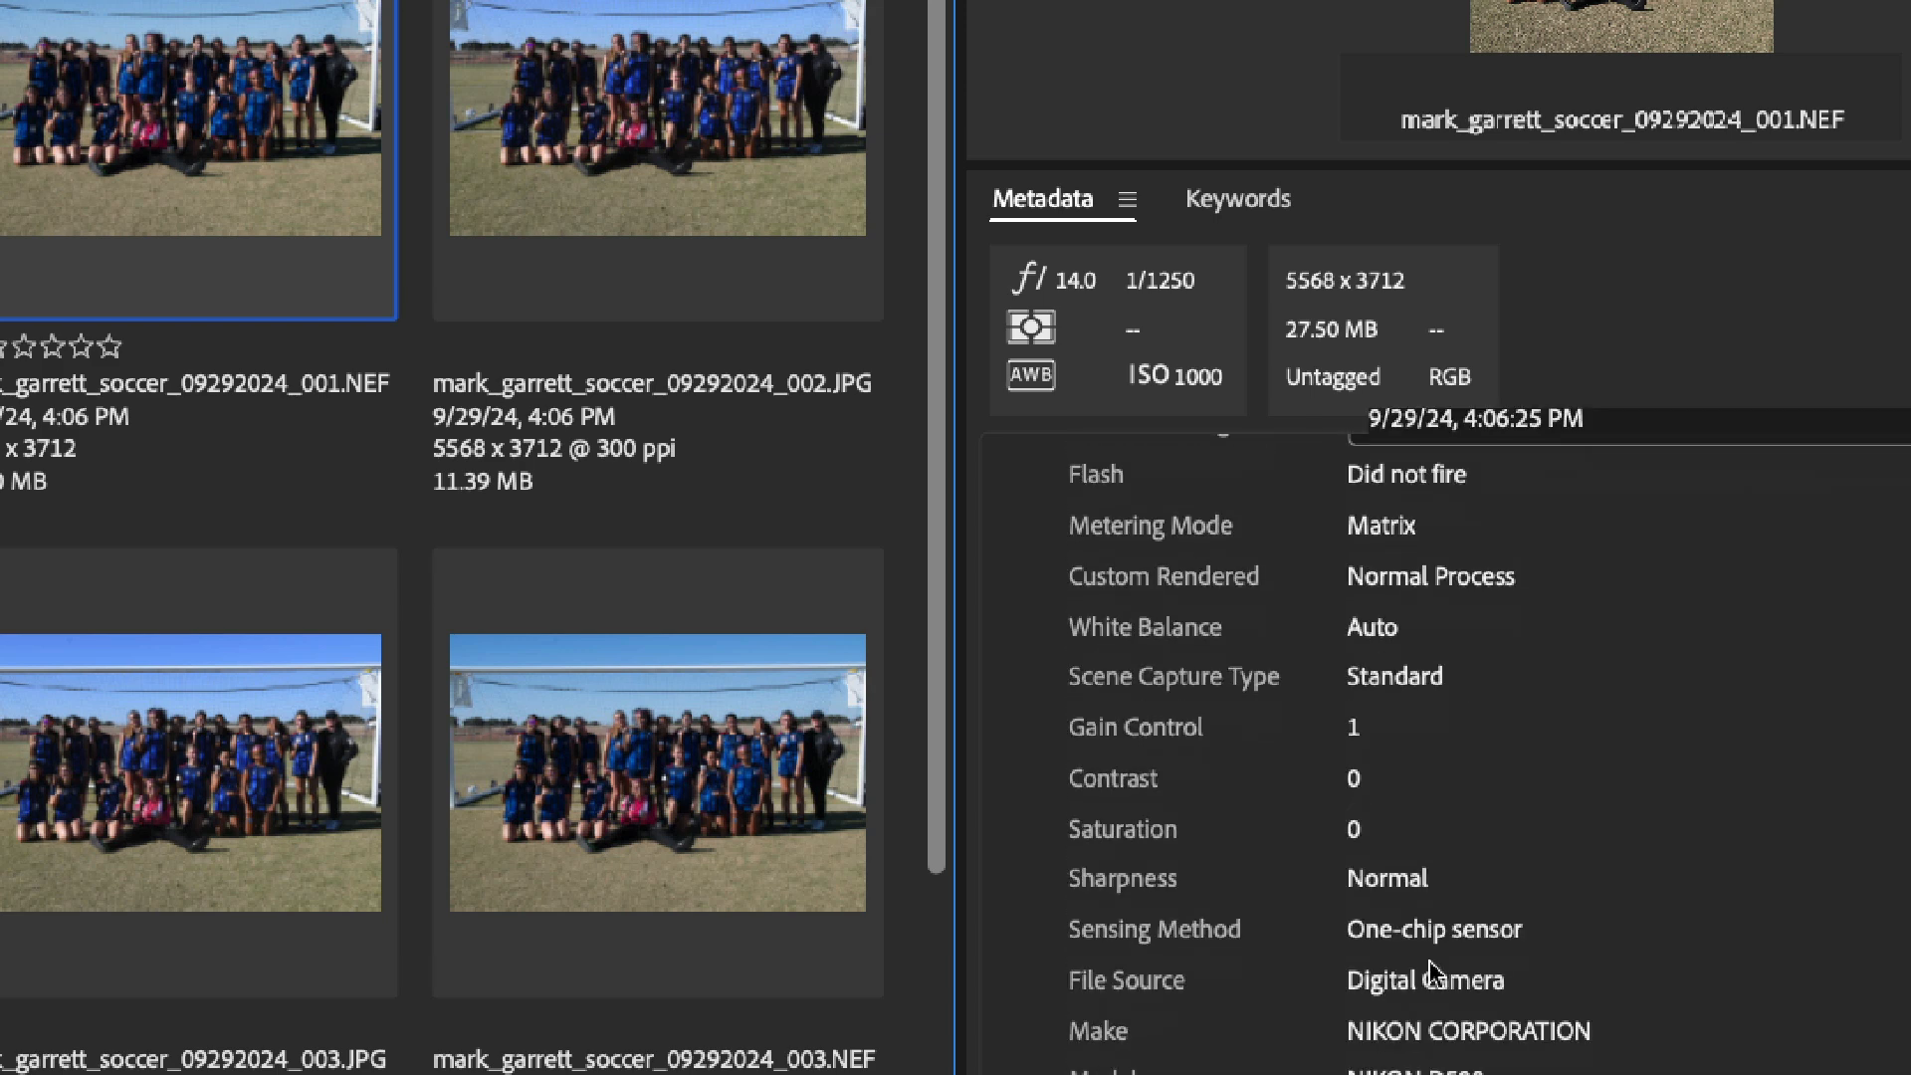
{"action": "scroll", "coordinate": [1433, 970], "scroll_direction": "up", "scroll_amount": 15}
{"action": "scroll", "coordinate": [1433, 970], "scroll_direction": "up", "scroll_amount": 2}
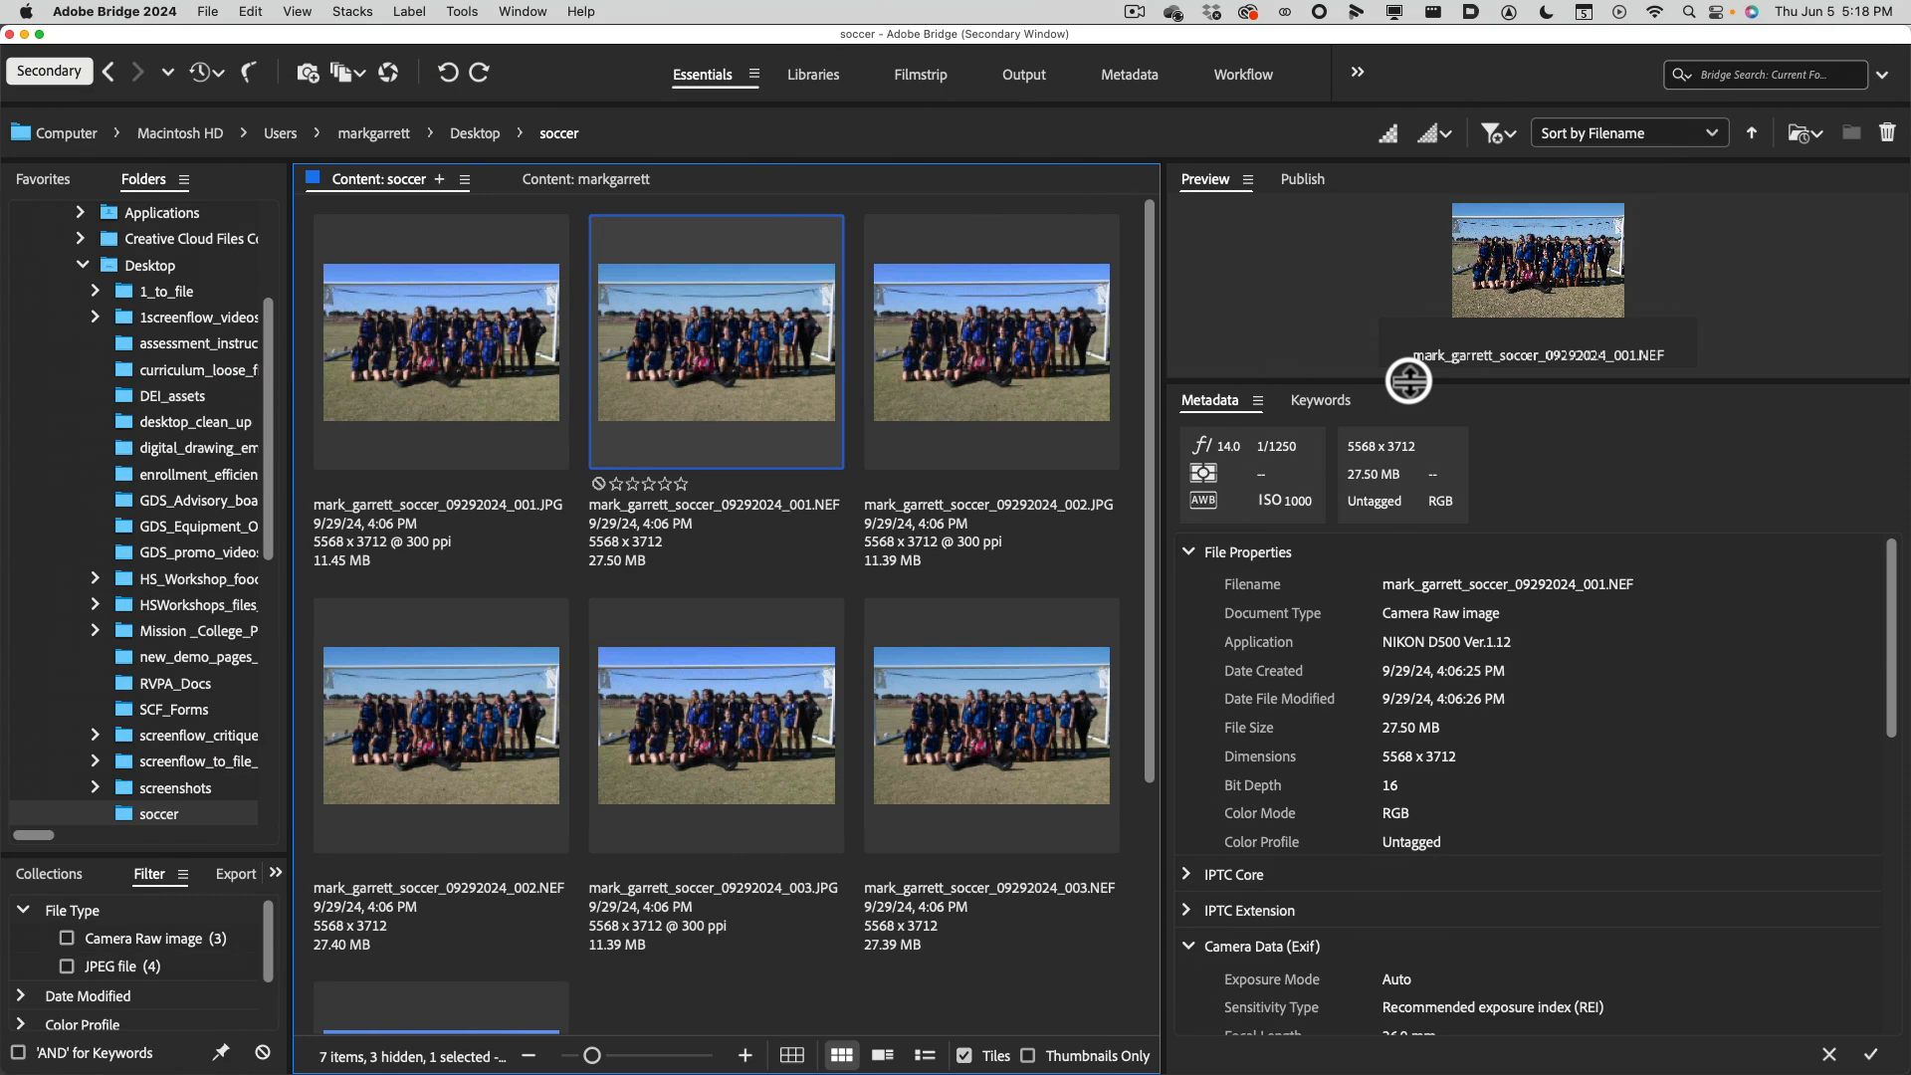
Collapse the Camera Data (Exif) section and look over the remaining metadata sections.
{"action": "scroll", "coordinate": [1569, 764], "scroll_direction": "down", "scroll_amount": 4}
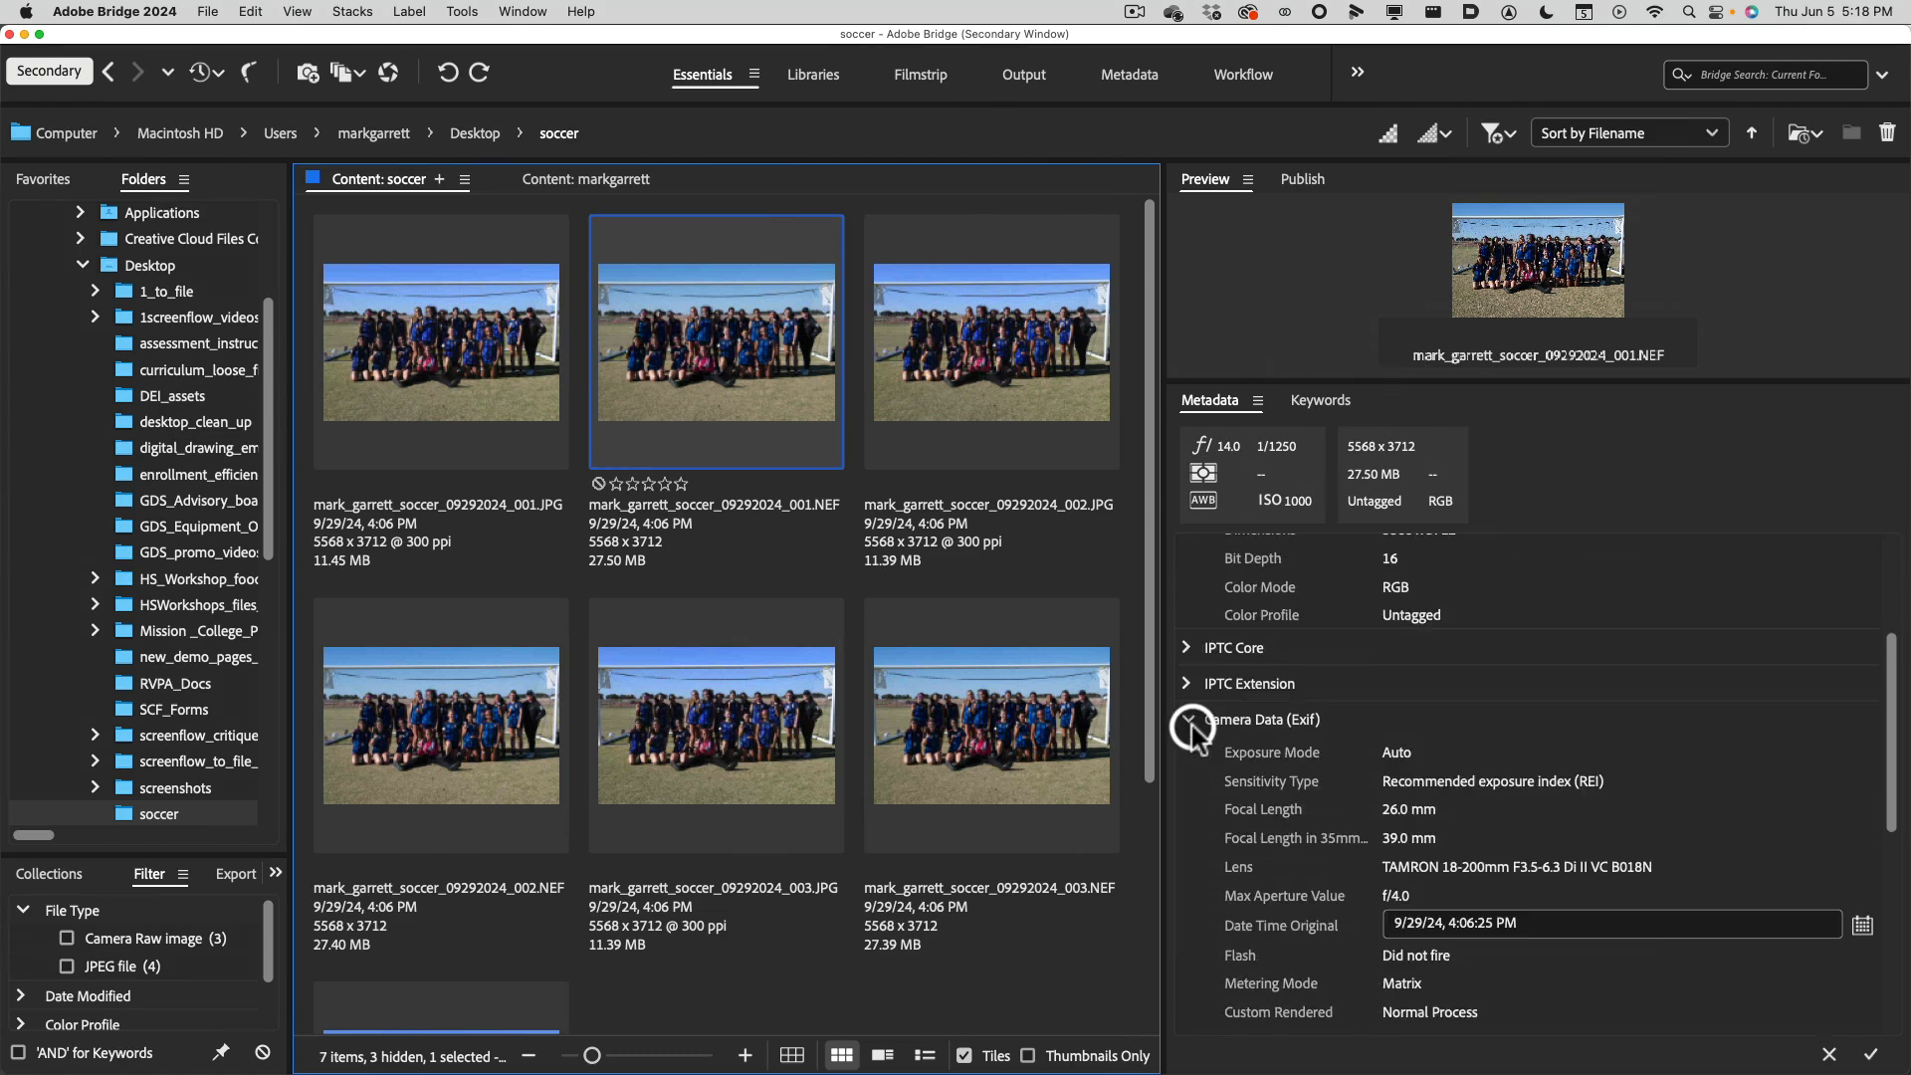
{"action": "left_click", "coordinate": [1190, 727]}
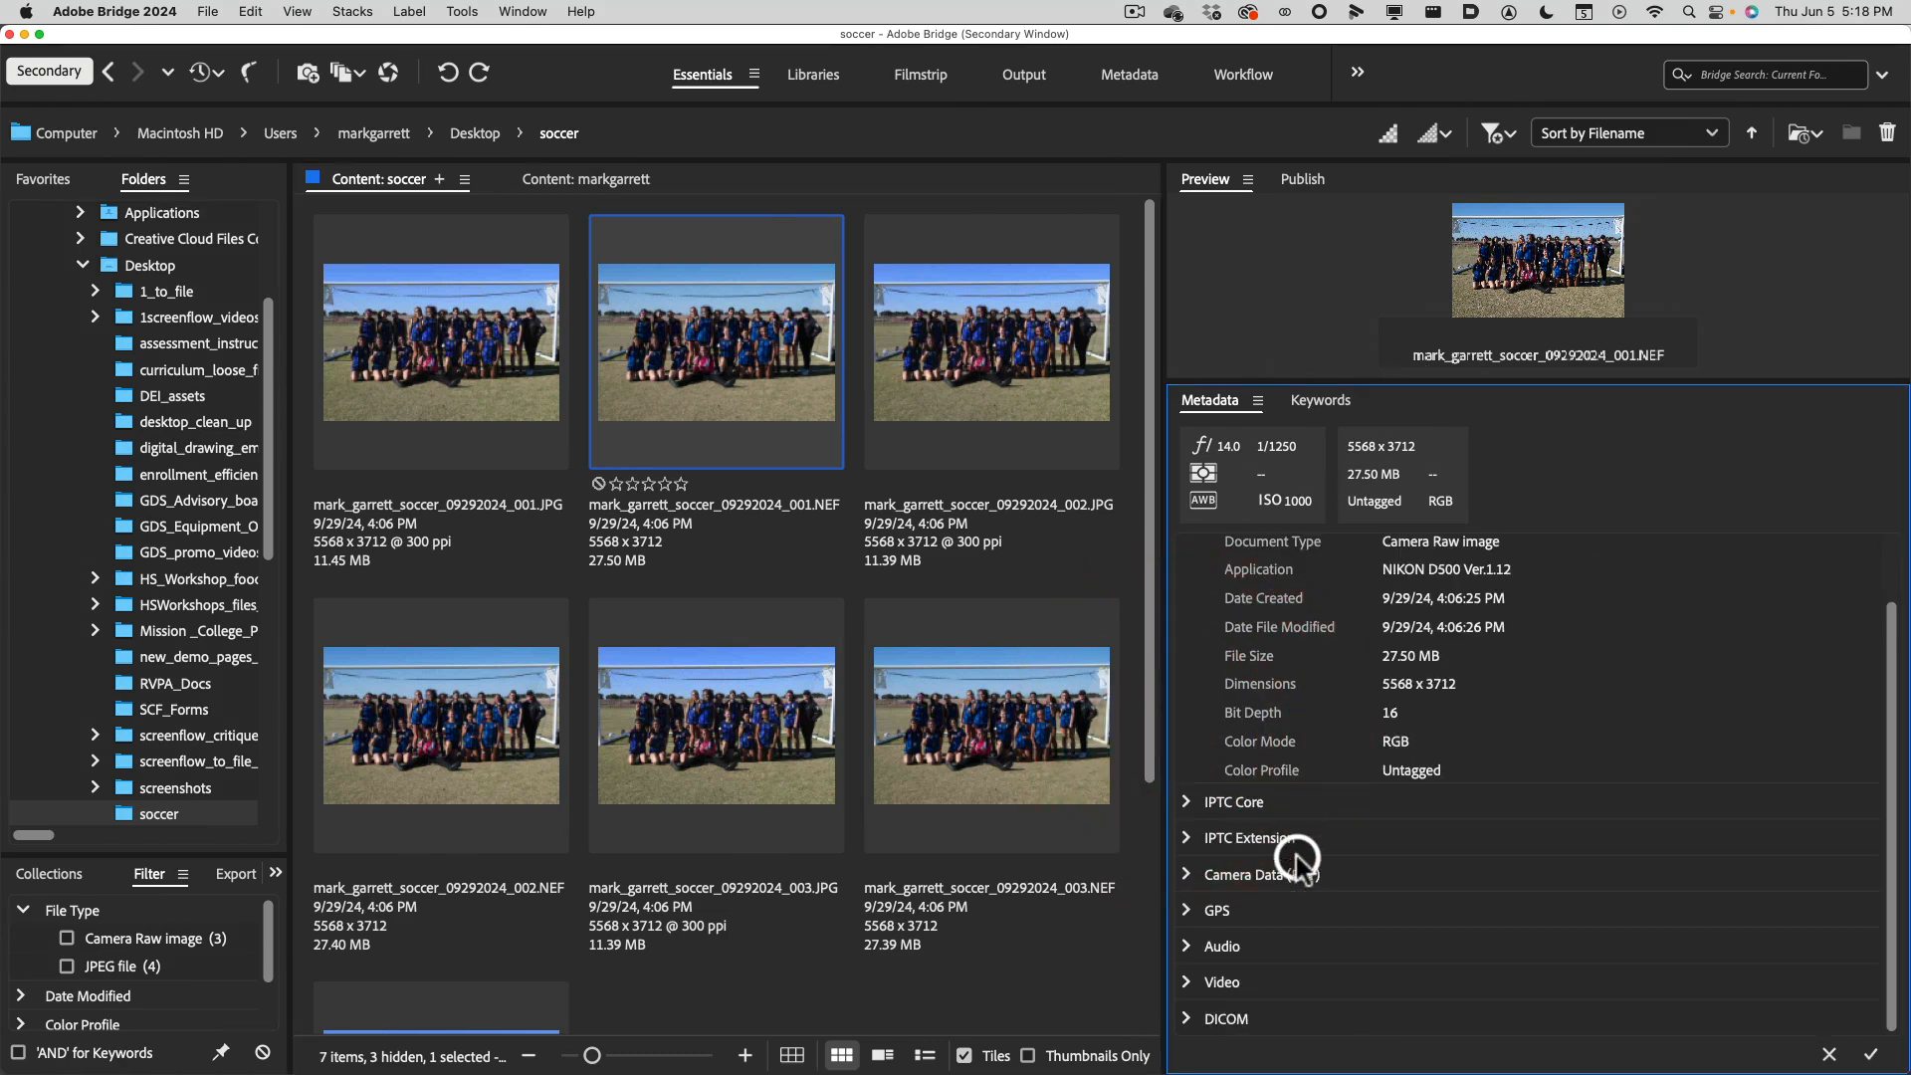
{"action": "scroll", "coordinate": [1280, 863], "scroll_direction": "up", "scroll_amount": 3}
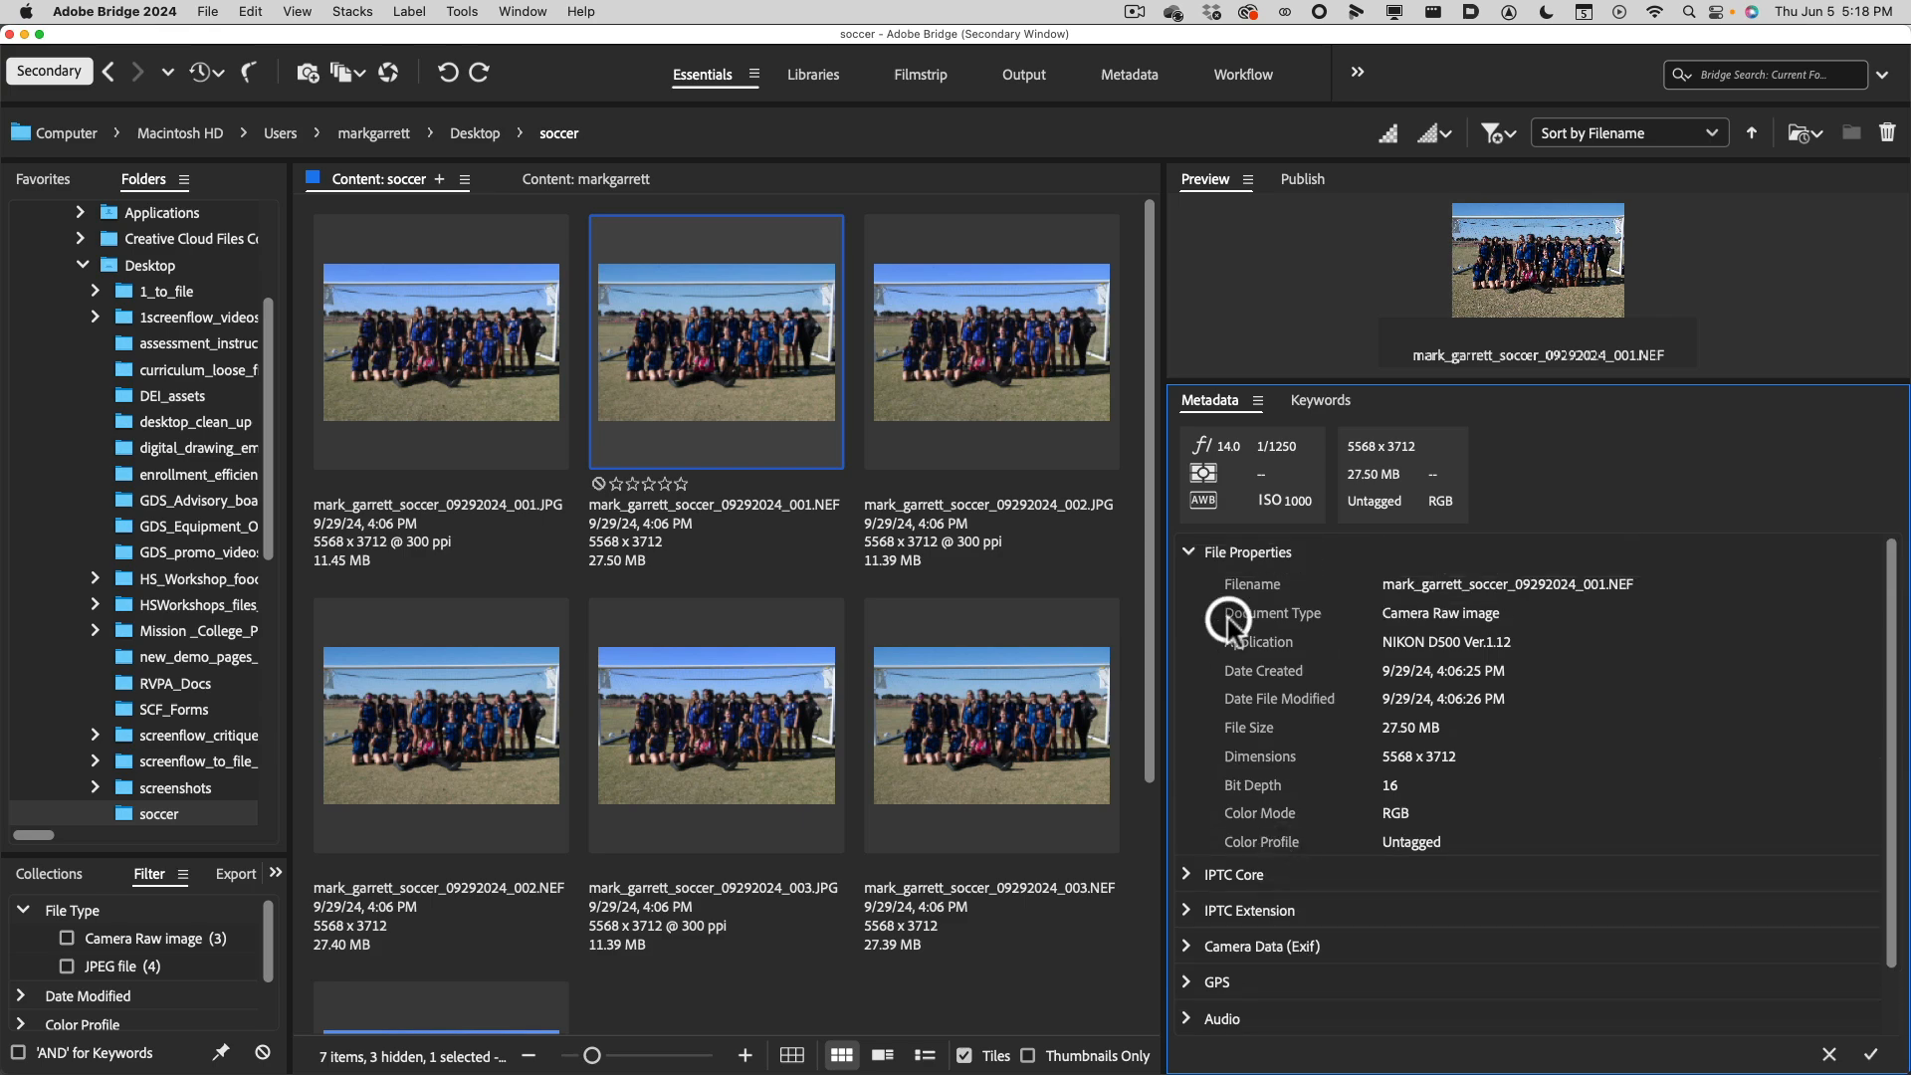
{"action": "scroll", "coordinate": [1353, 786], "scroll_direction": "down", "scroll_amount": 2}
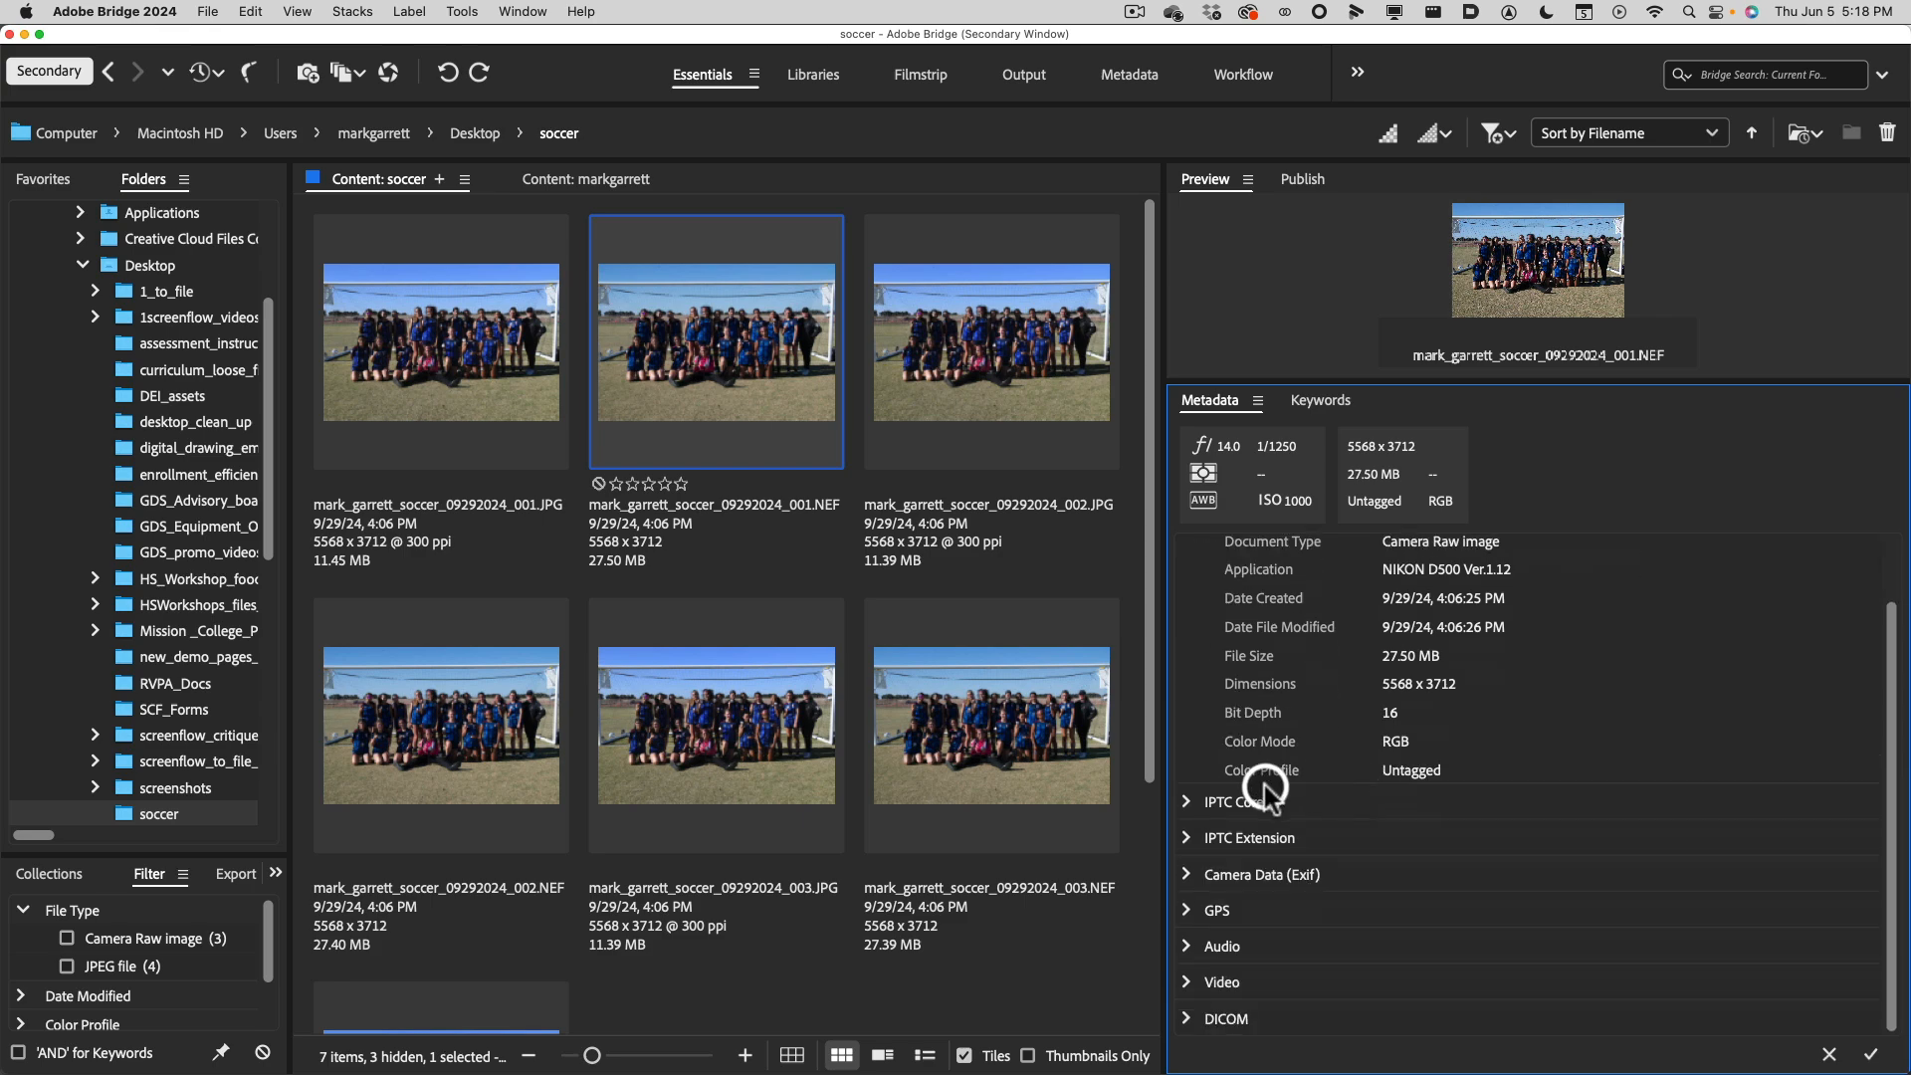
Expand the IPTC Core section, view the IPTC website already open in Chrome, and return to Bridge.
{"action": "left_click", "coordinate": [1189, 802]}
{"action": "key", "text": "ctrl+Up"}
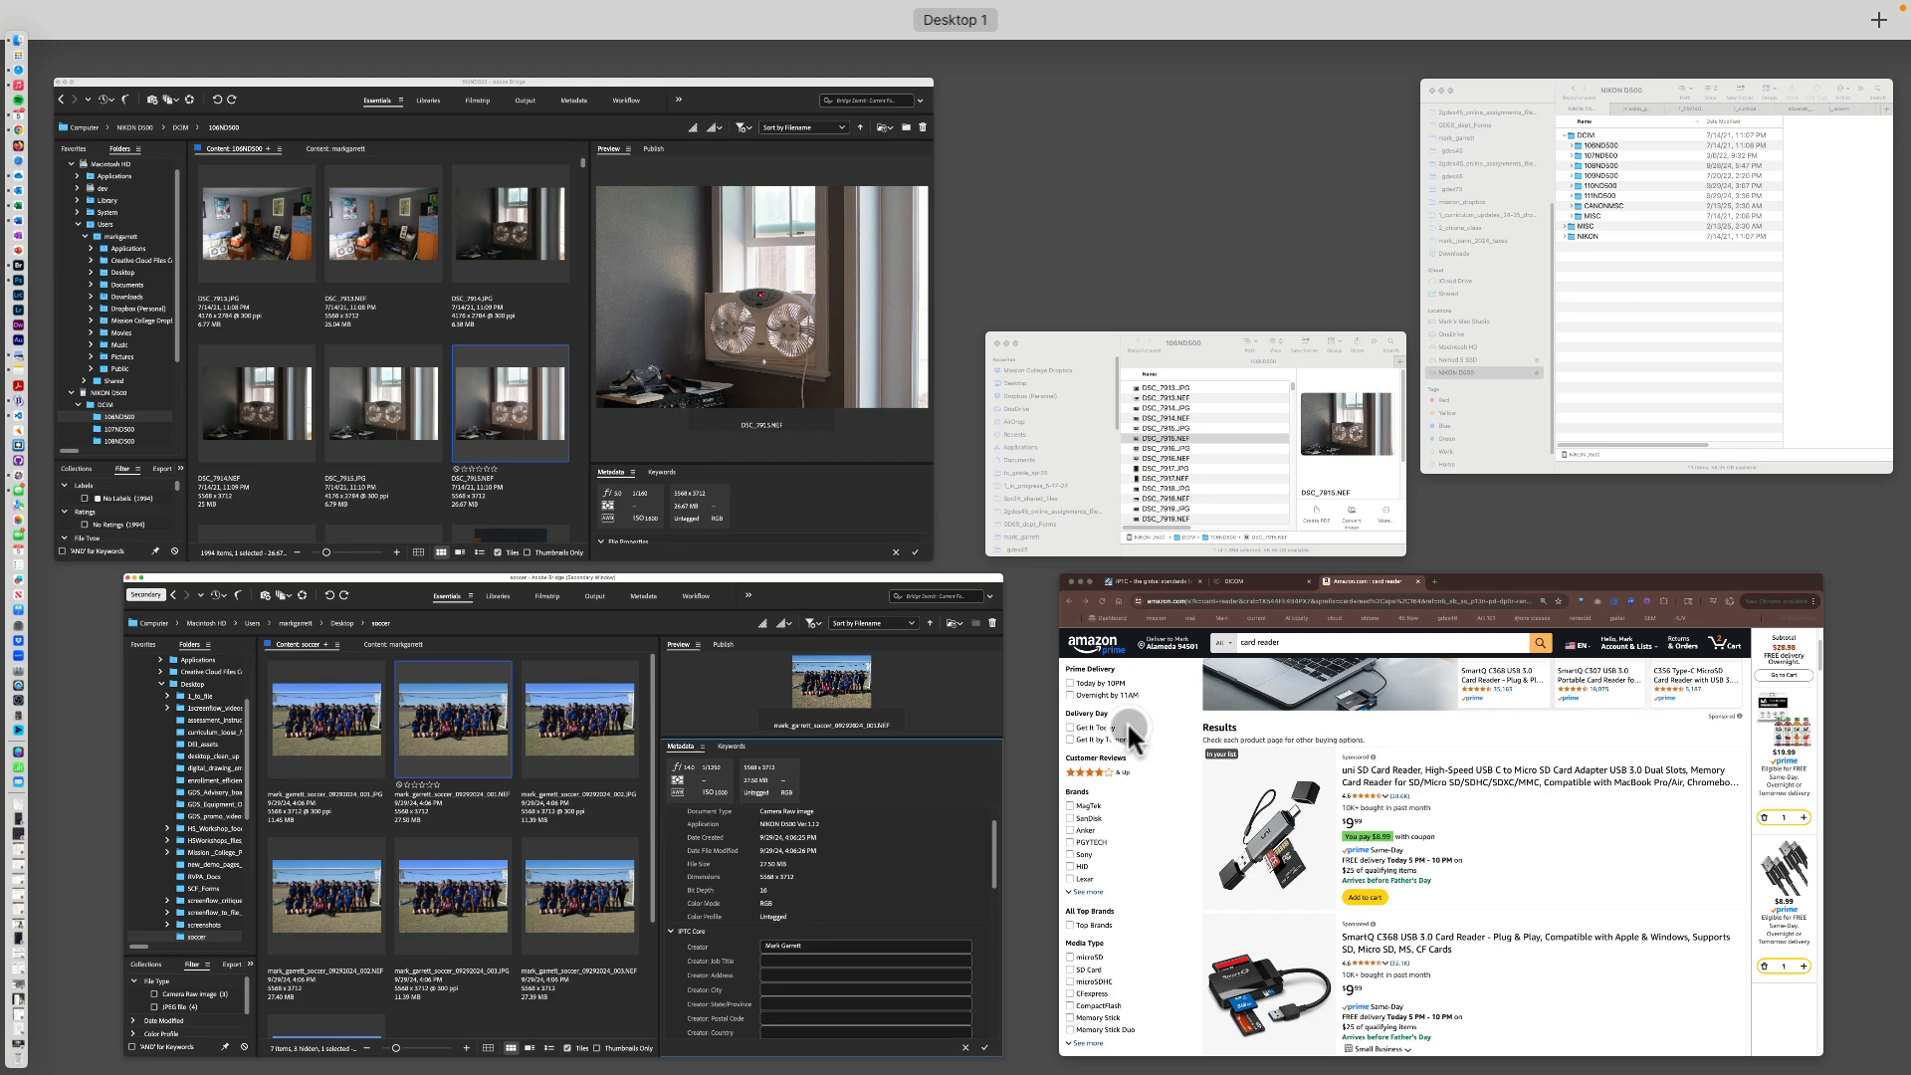
{"action": "left_click", "coordinate": [1299, 733]}
{"action": "left_click", "coordinate": [368, 44]}
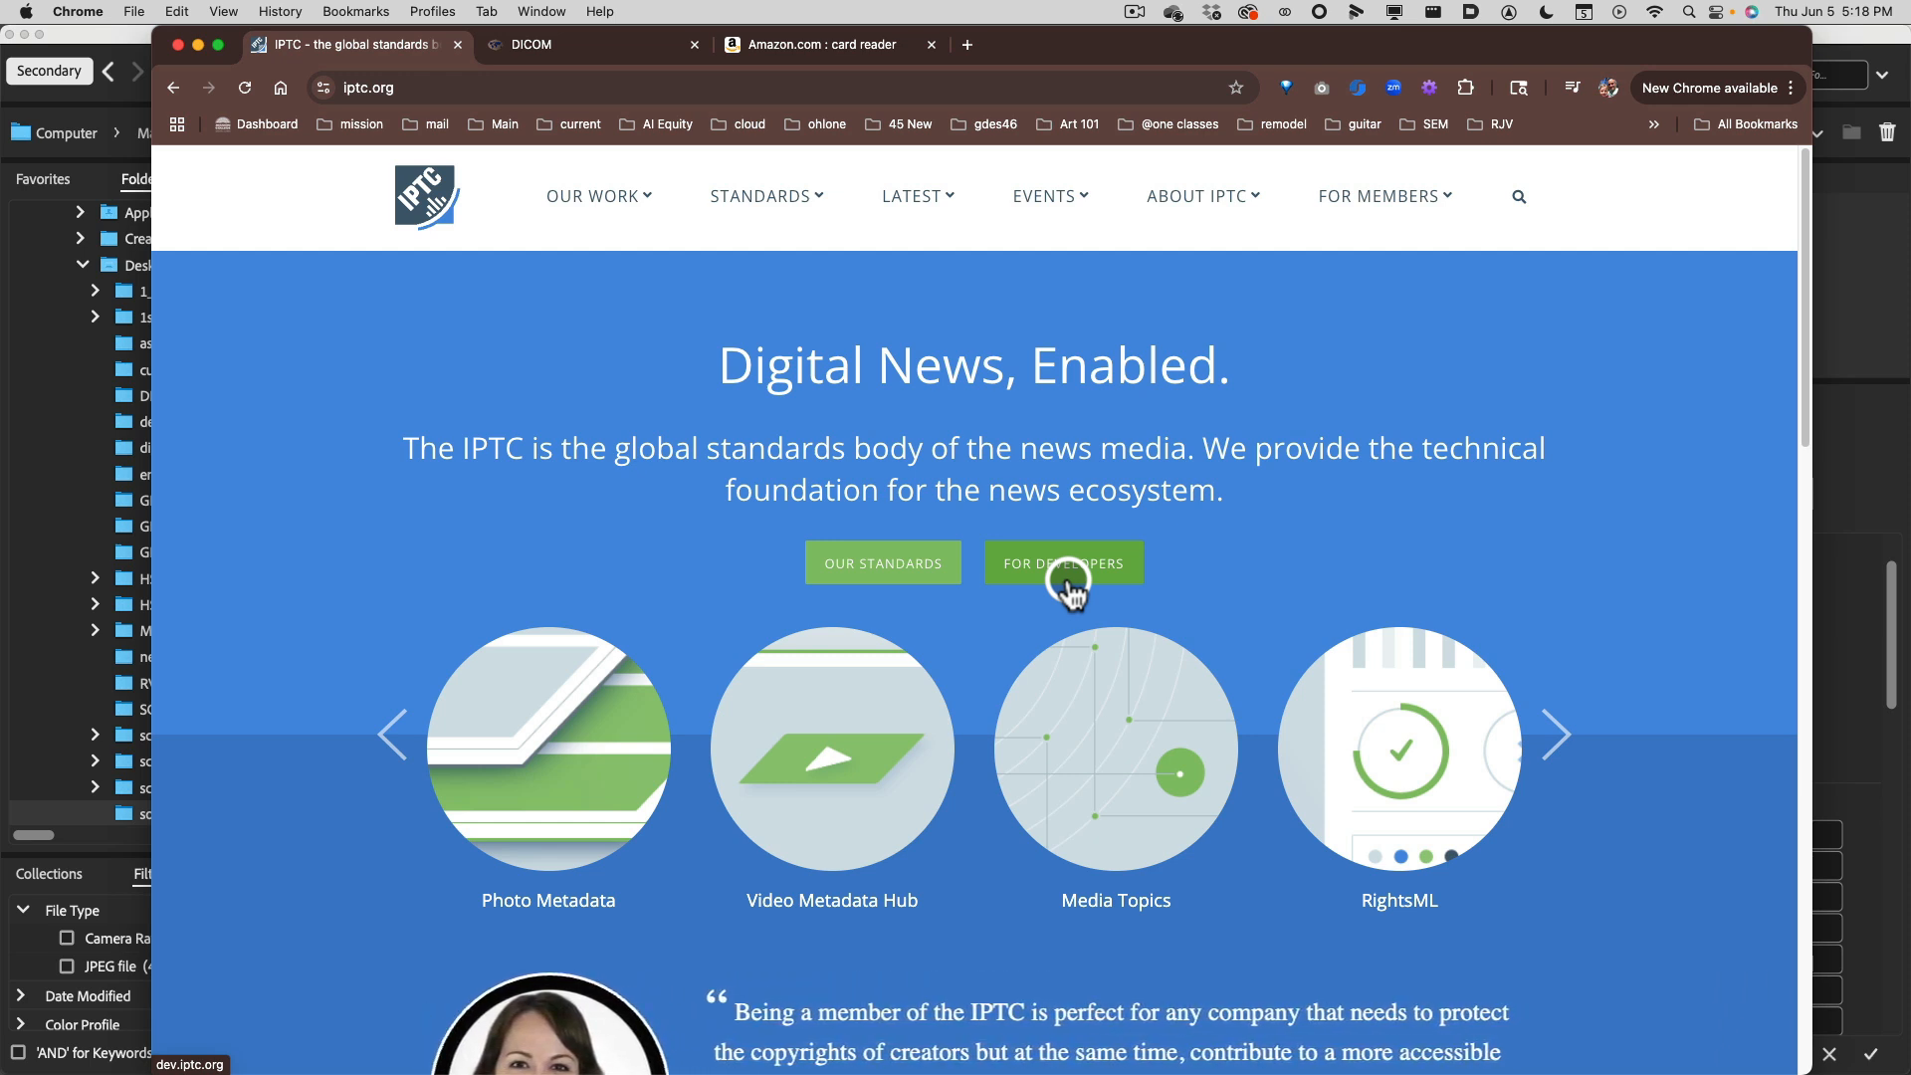
{"action": "left_click", "coordinate": [127, 40]}
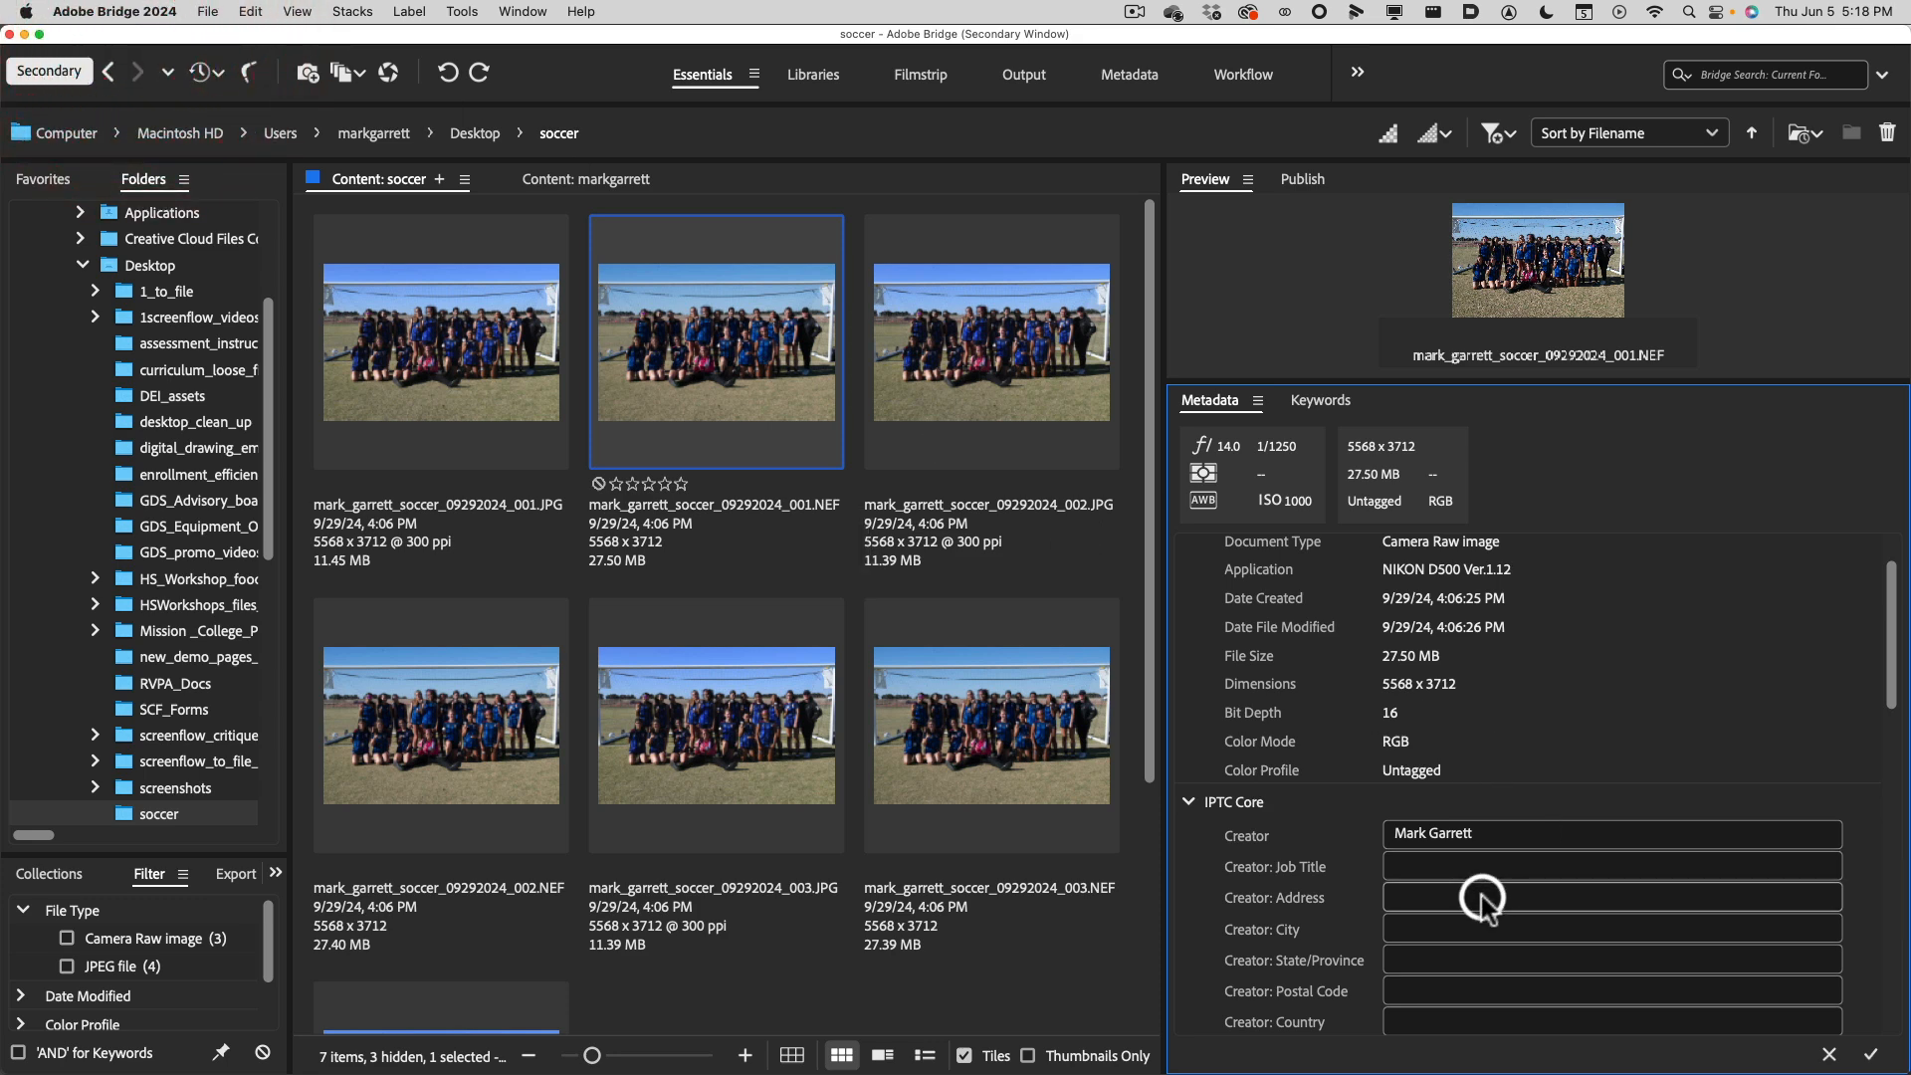
Examine the IPTC Core creator and description fields, and collapse the section.
{"action": "scroll", "coordinate": [1523, 905], "scroll_direction": "down", "scroll_amount": 5}
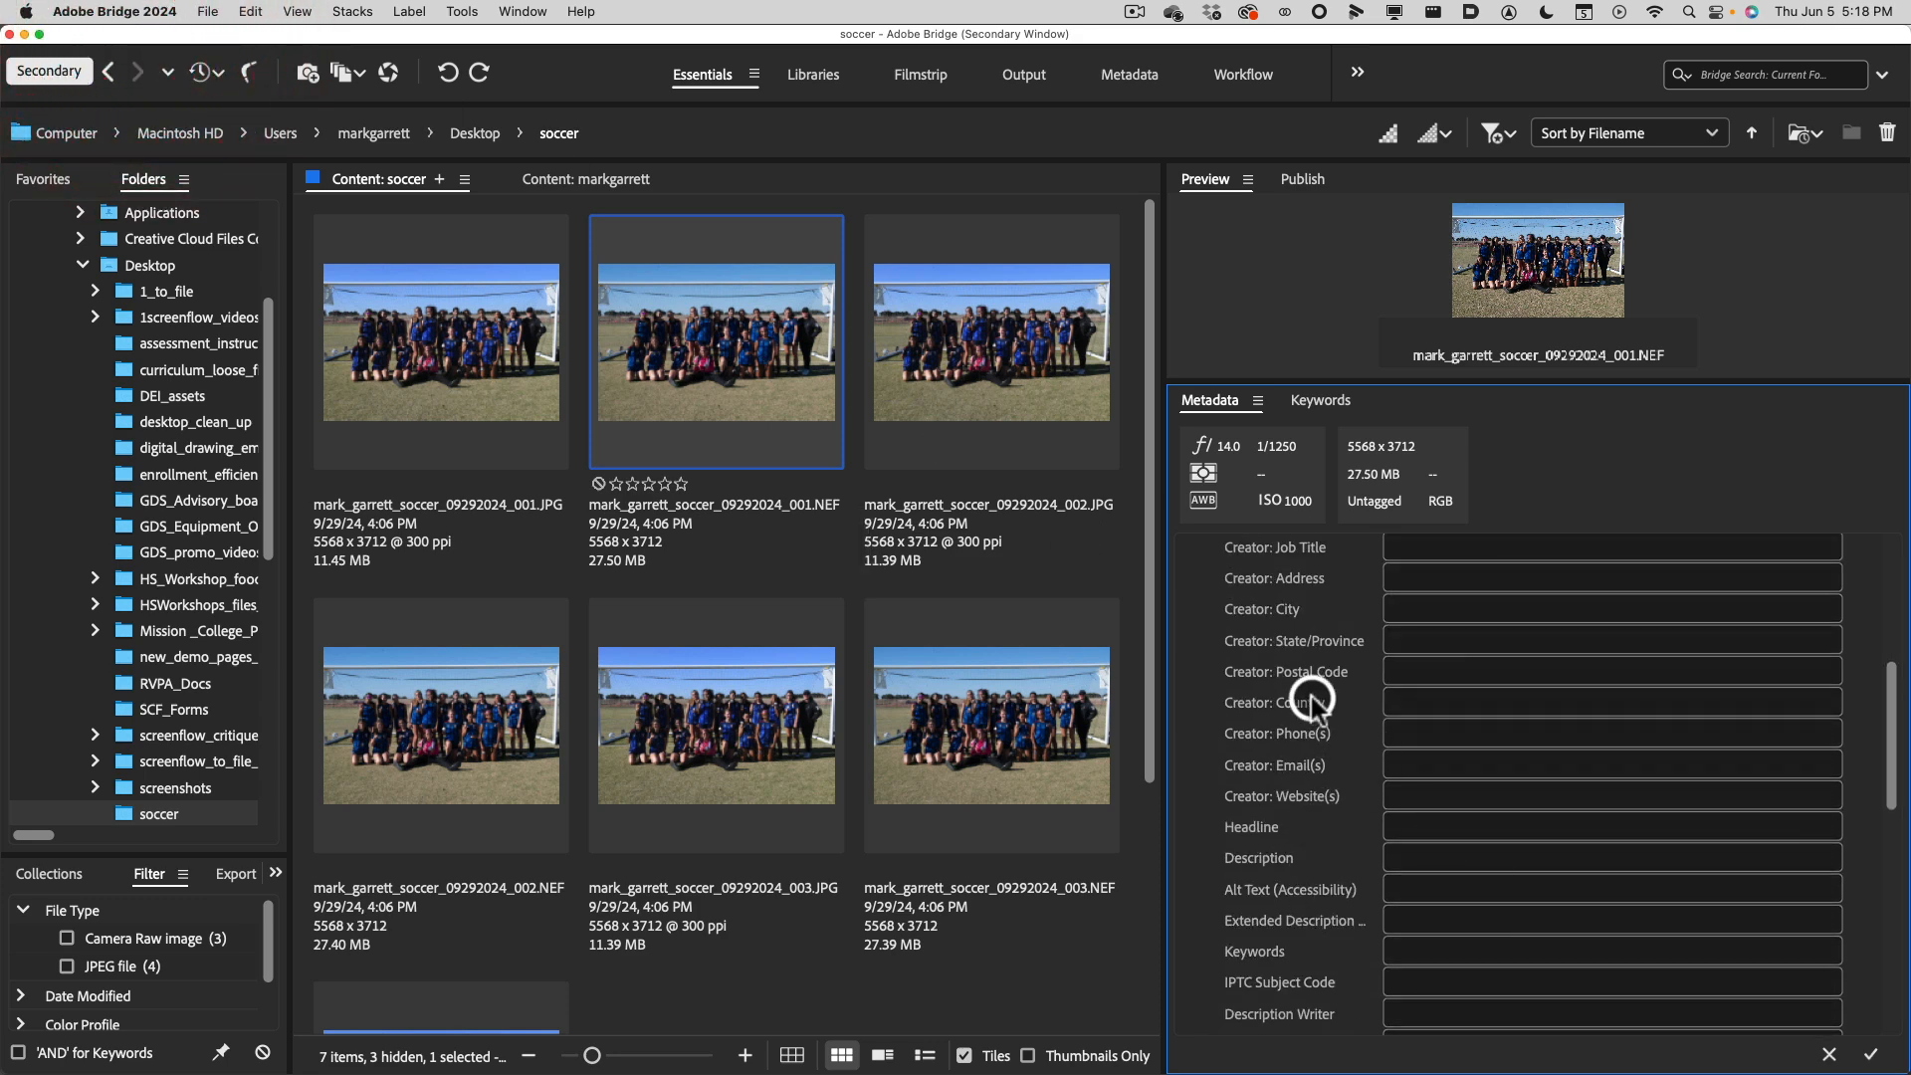
{"action": "scroll", "coordinate": [1420, 842], "scroll_direction": "up", "scroll_amount": 4}
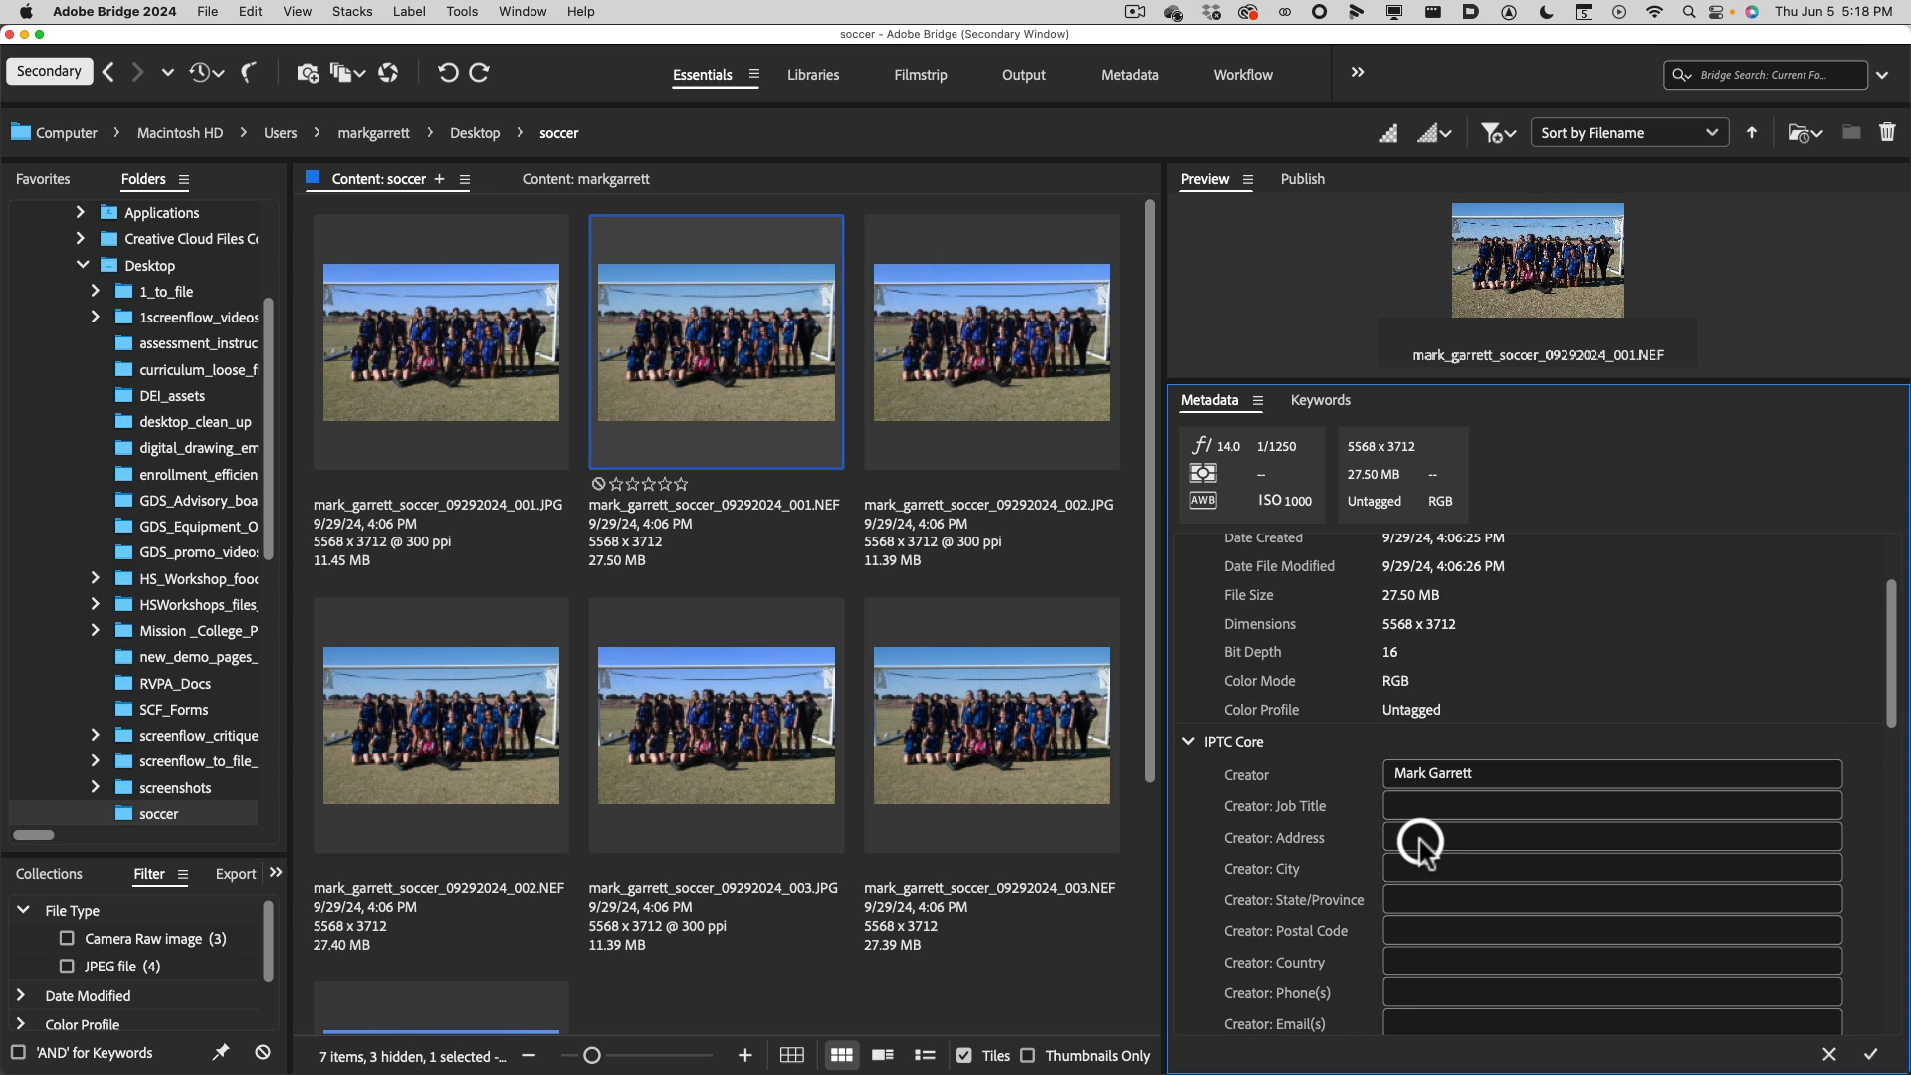
{"action": "left_click", "coordinate": [1186, 741]}
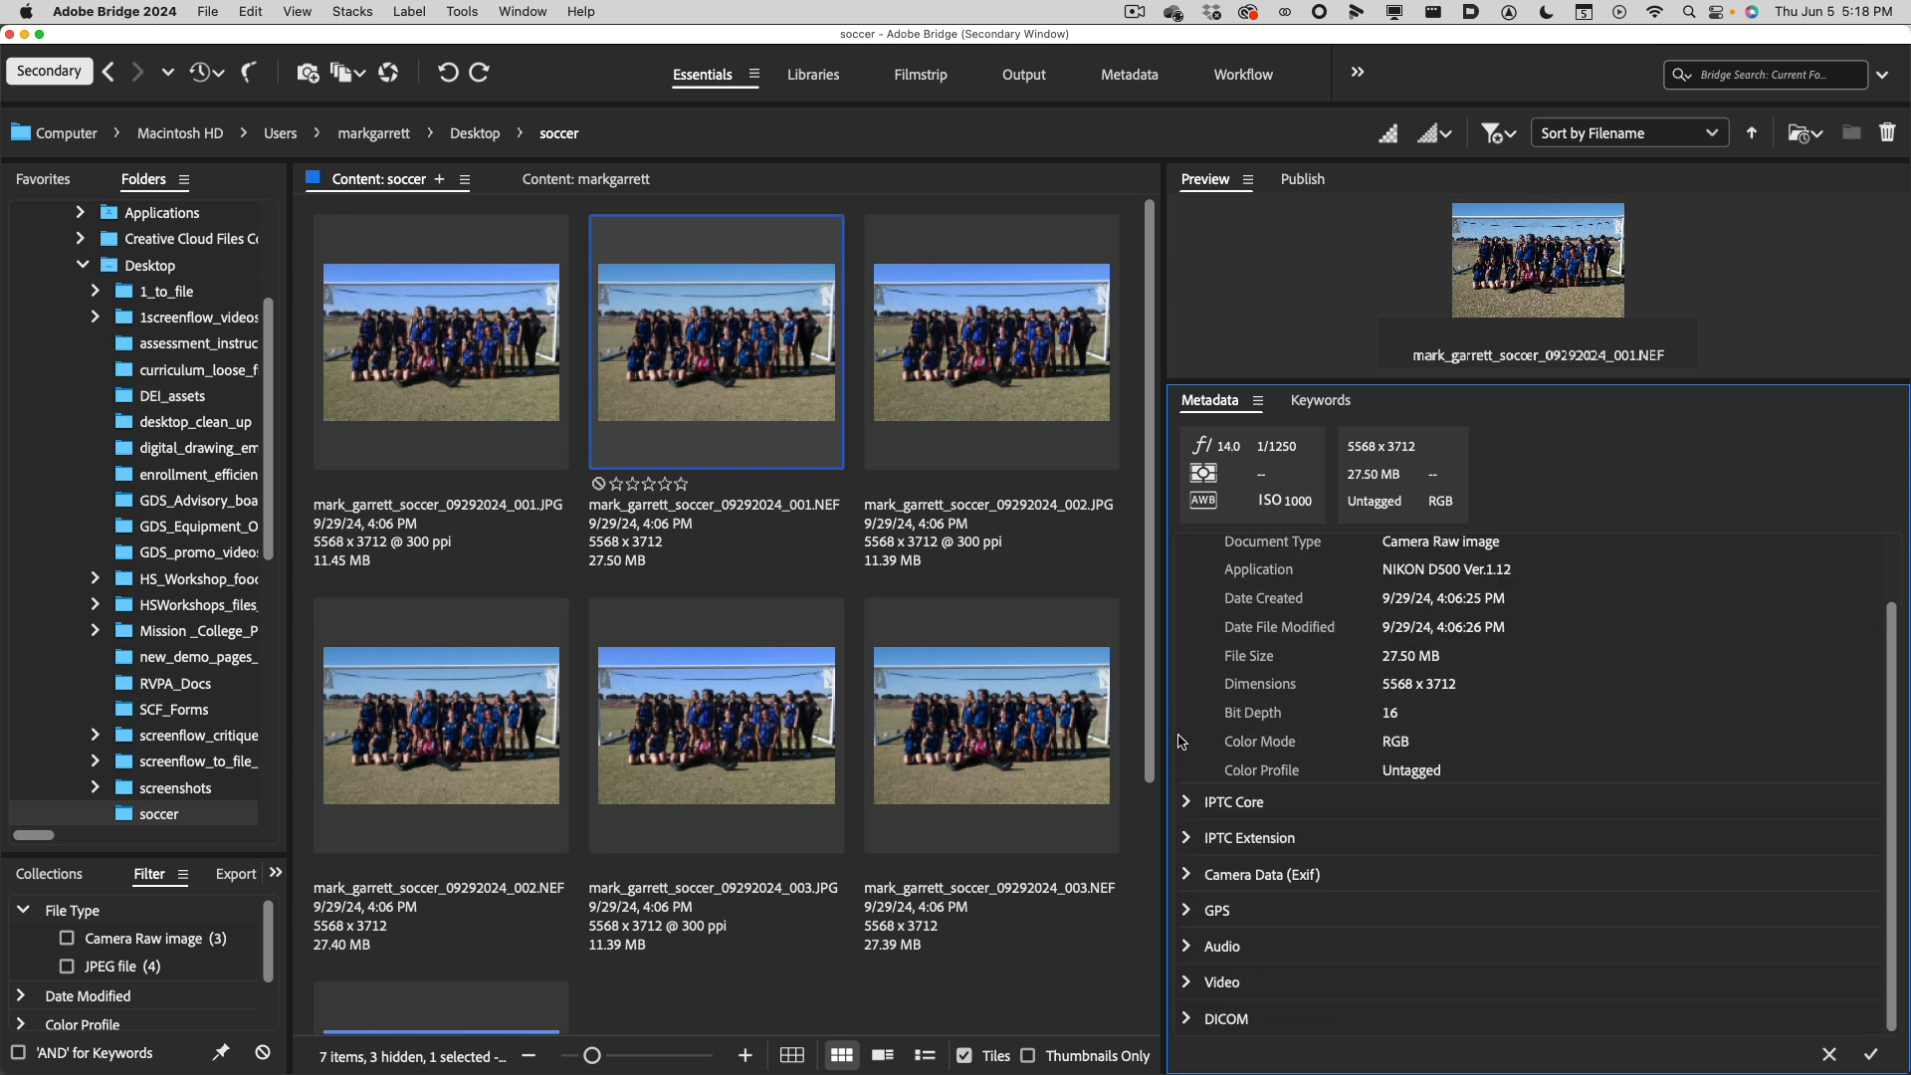
Expand the IPTC Extension and Audio metadata sections one after the other to check them, collapsing each again.
{"action": "left_click", "coordinate": [1186, 838]}
{"action": "left_click", "coordinate": [1185, 838]}
{"action": "left_click", "coordinate": [1186, 945]}
{"action": "left_click", "coordinate": [1187, 945]}
Examine the DICOM metadata fields and the DICOM website already open in Chrome, and return to Bridge to collapse the section.
{"action": "left_click", "coordinate": [1214, 1021]}
{"action": "scroll", "coordinate": [1423, 881], "scroll_direction": "down", "scroll_amount": 5}
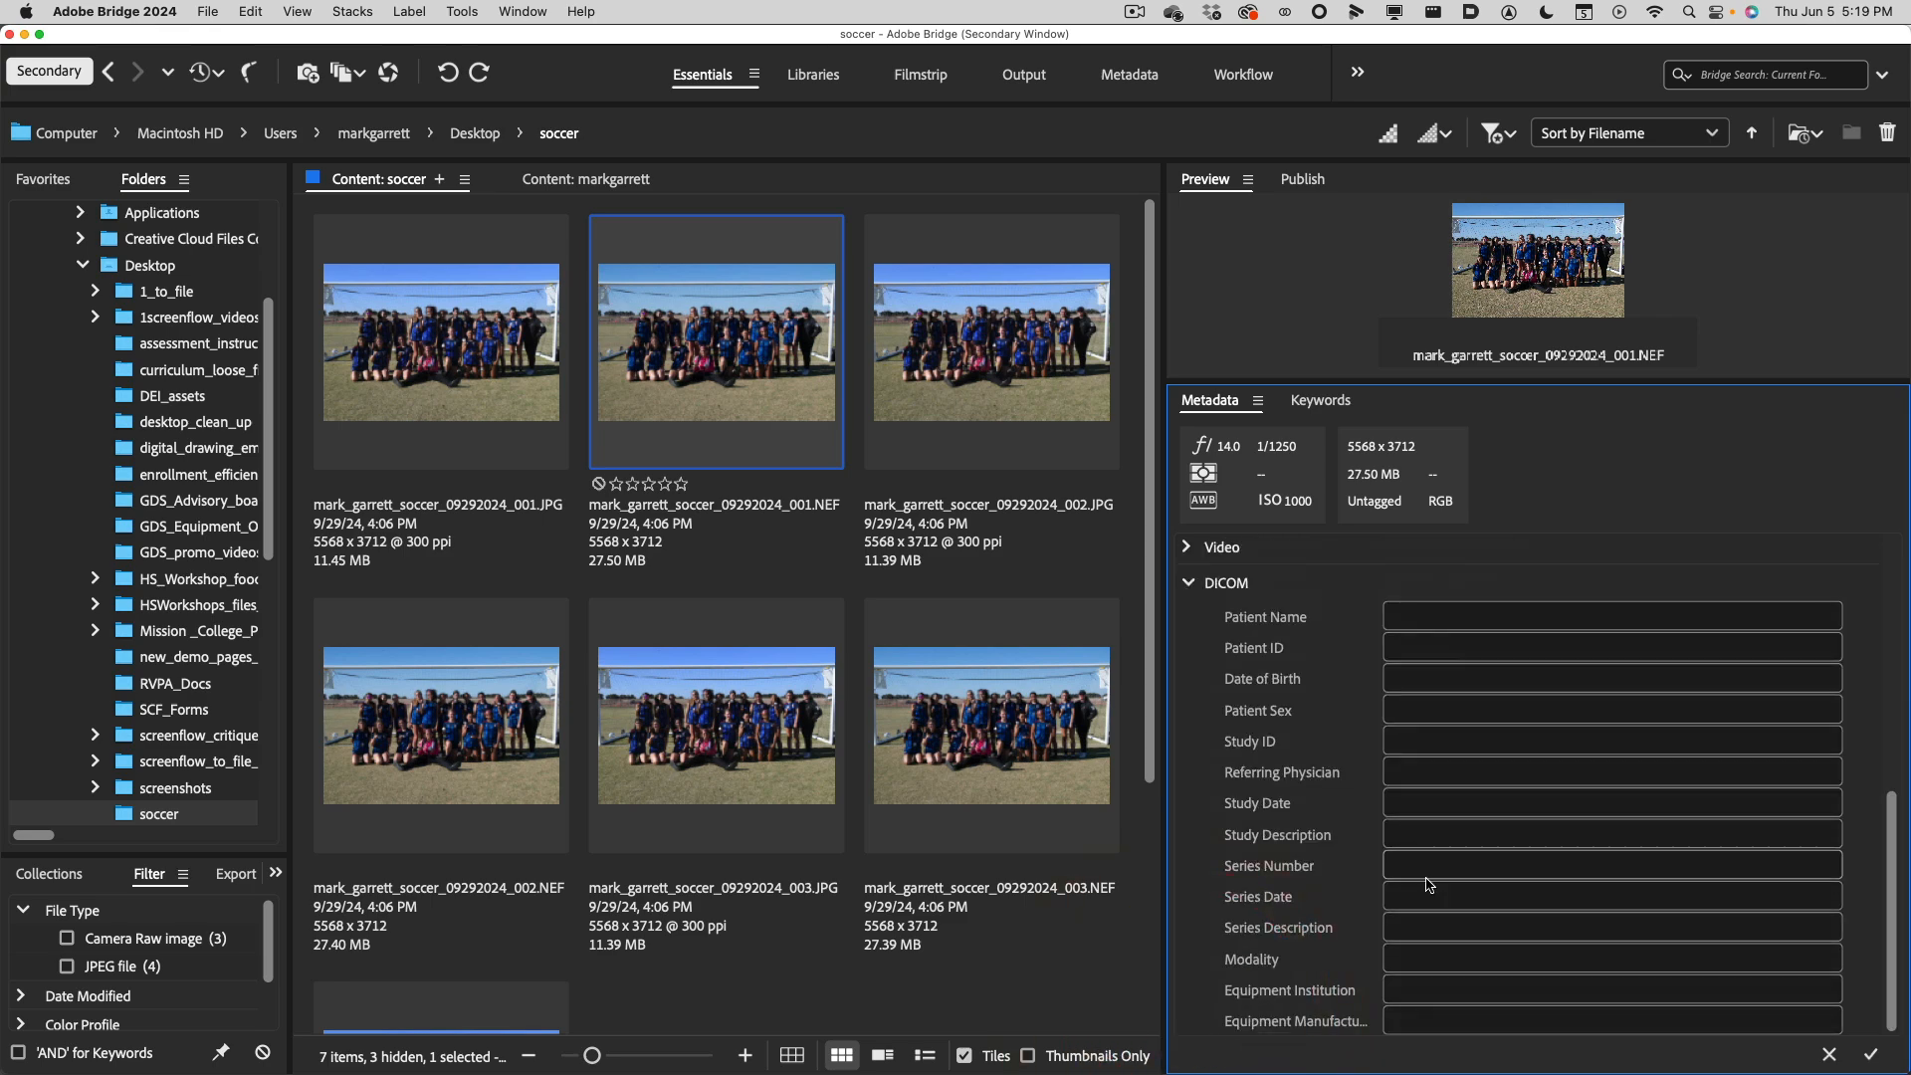
{"action": "key", "text": "ctrl+Up"}
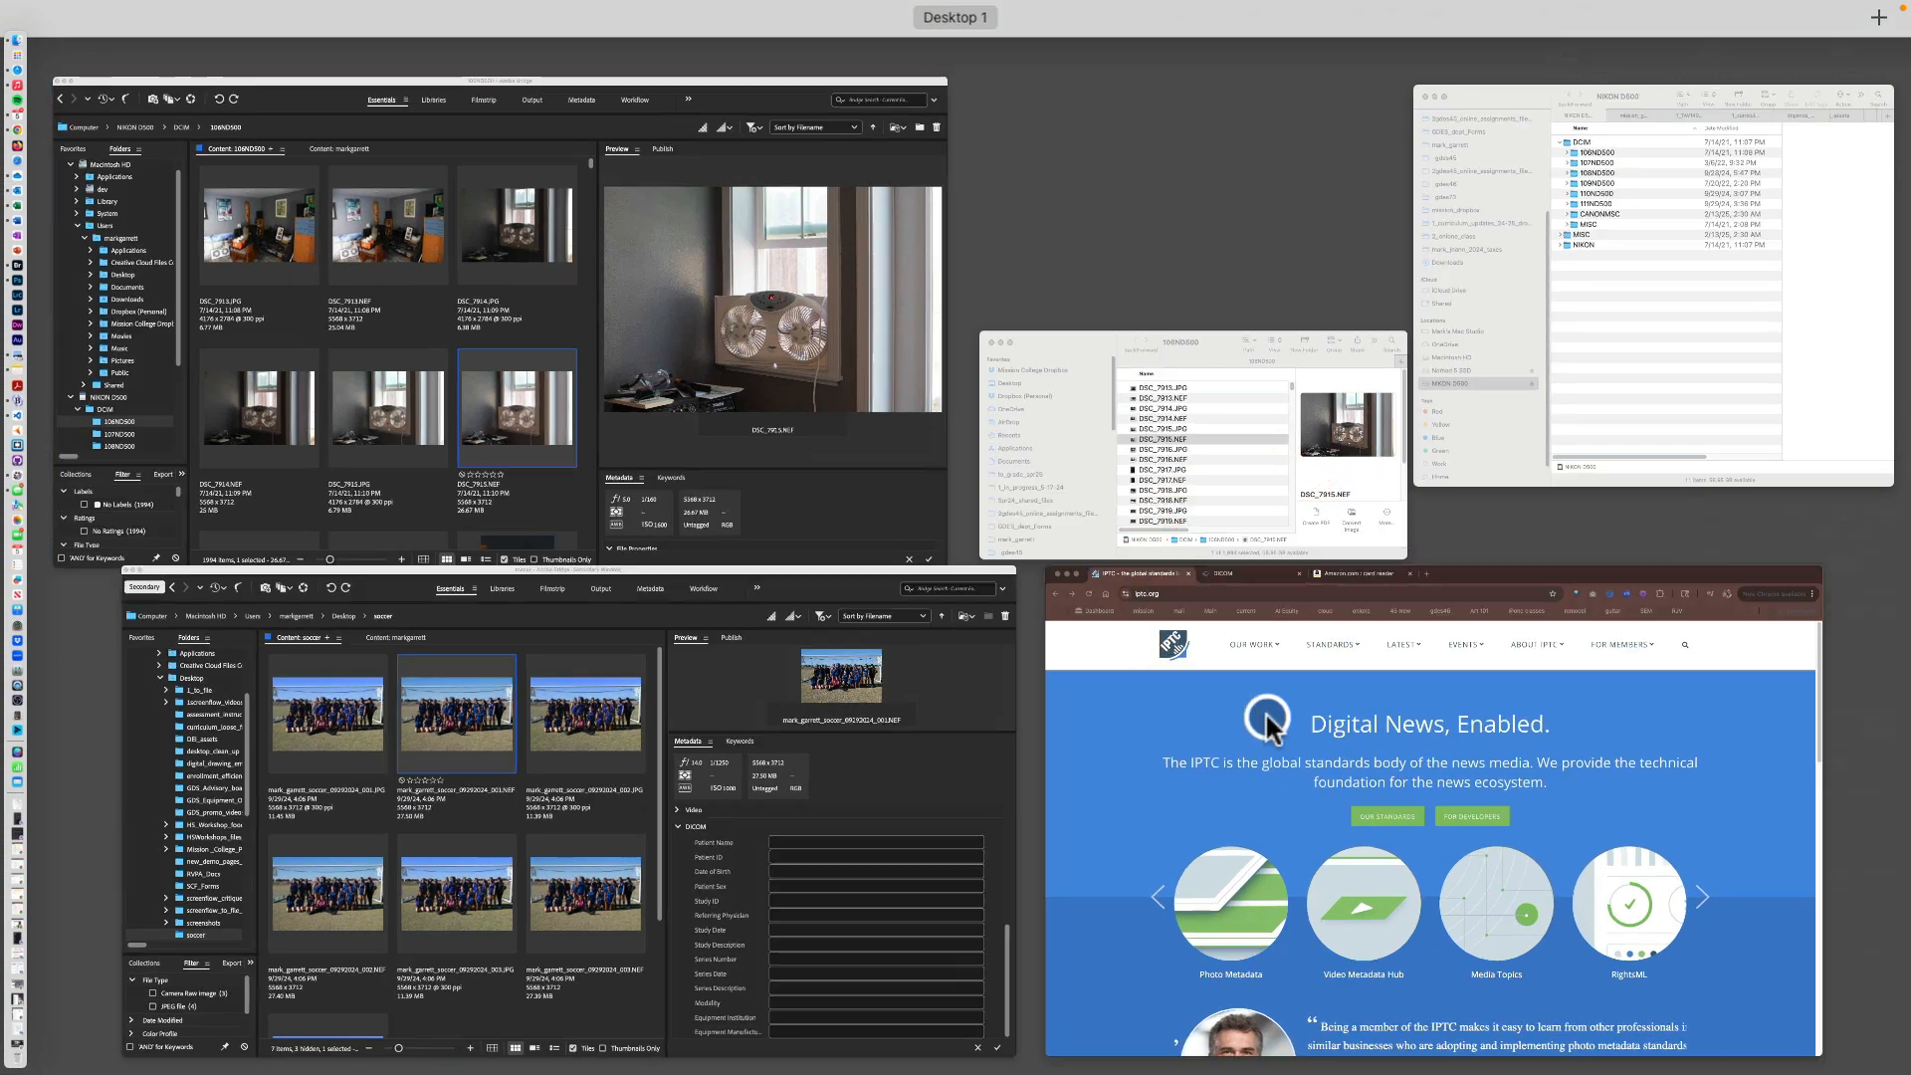
{"action": "left_click", "coordinate": [1374, 712]}
{"action": "left_click", "coordinate": [656, 48]}
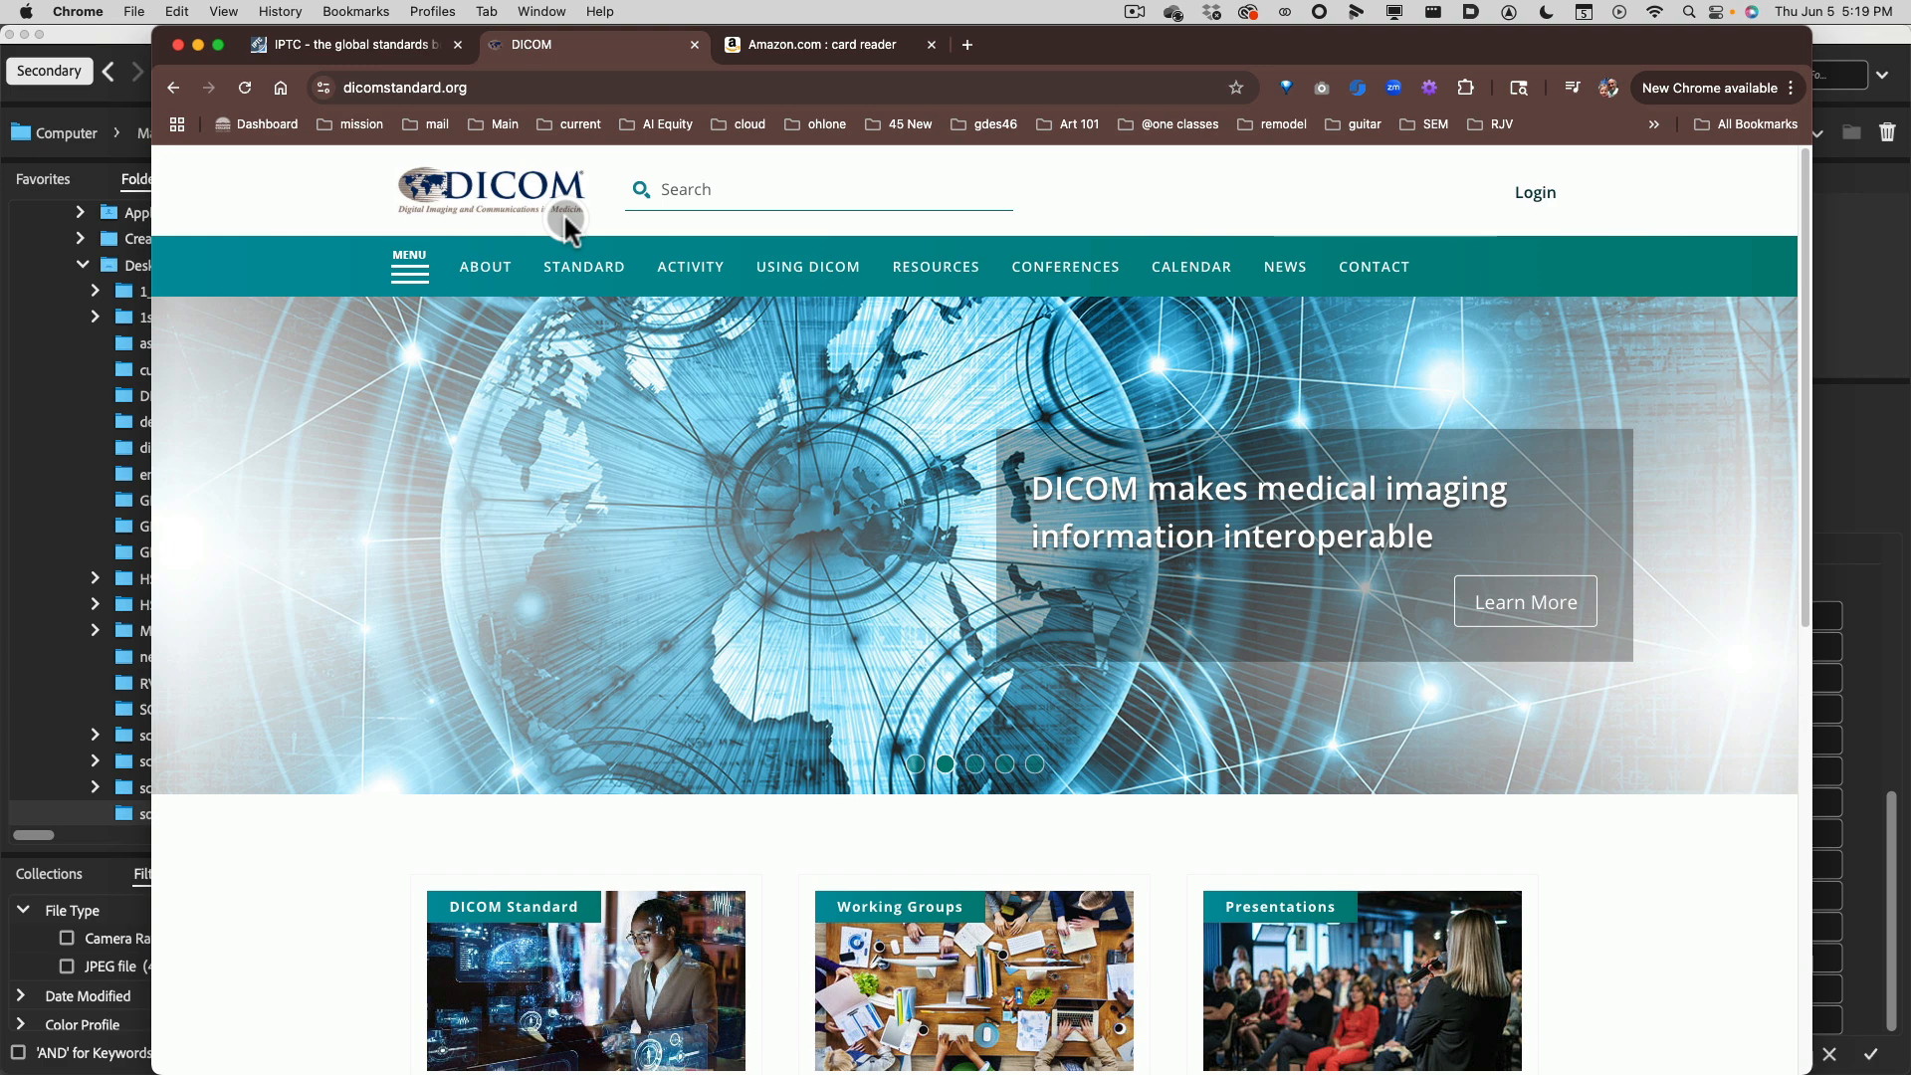
{"action": "left_click", "coordinate": [128, 58]}
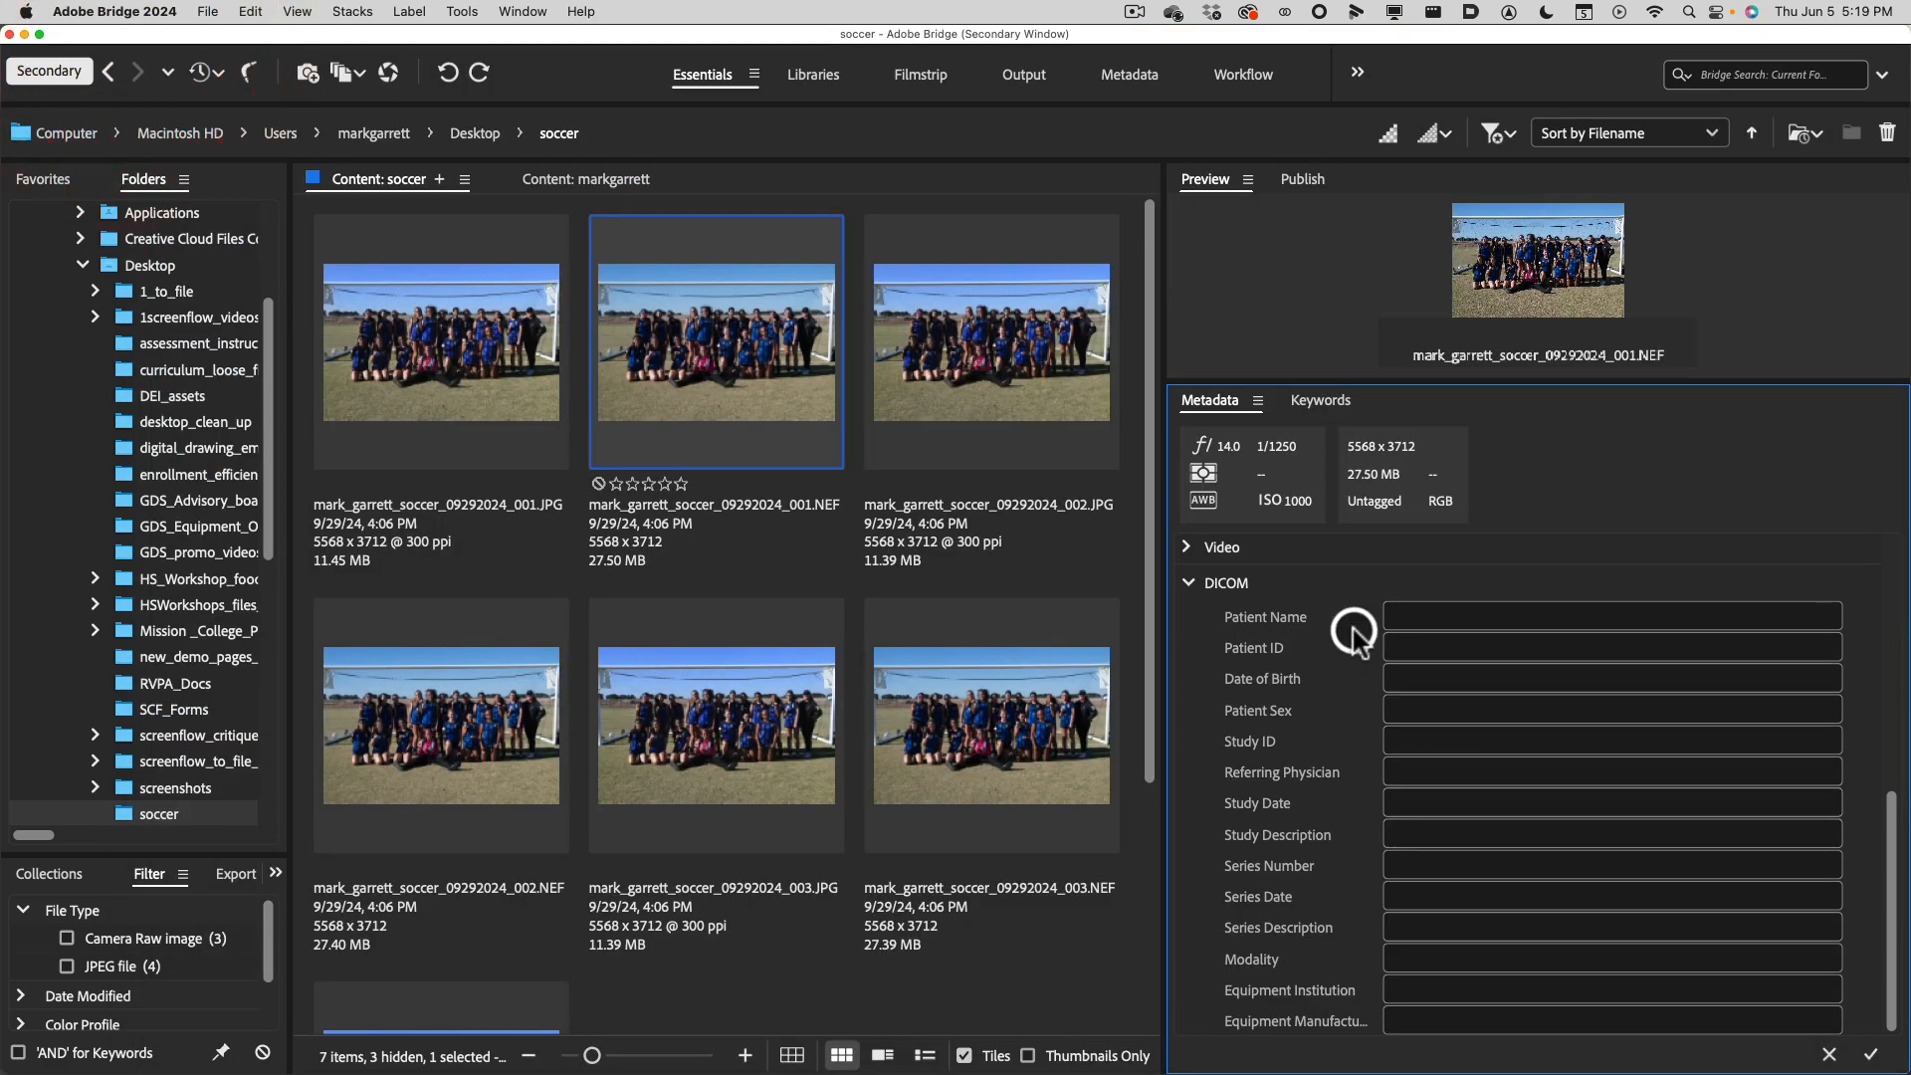
{"action": "left_click", "coordinate": [1188, 583]}
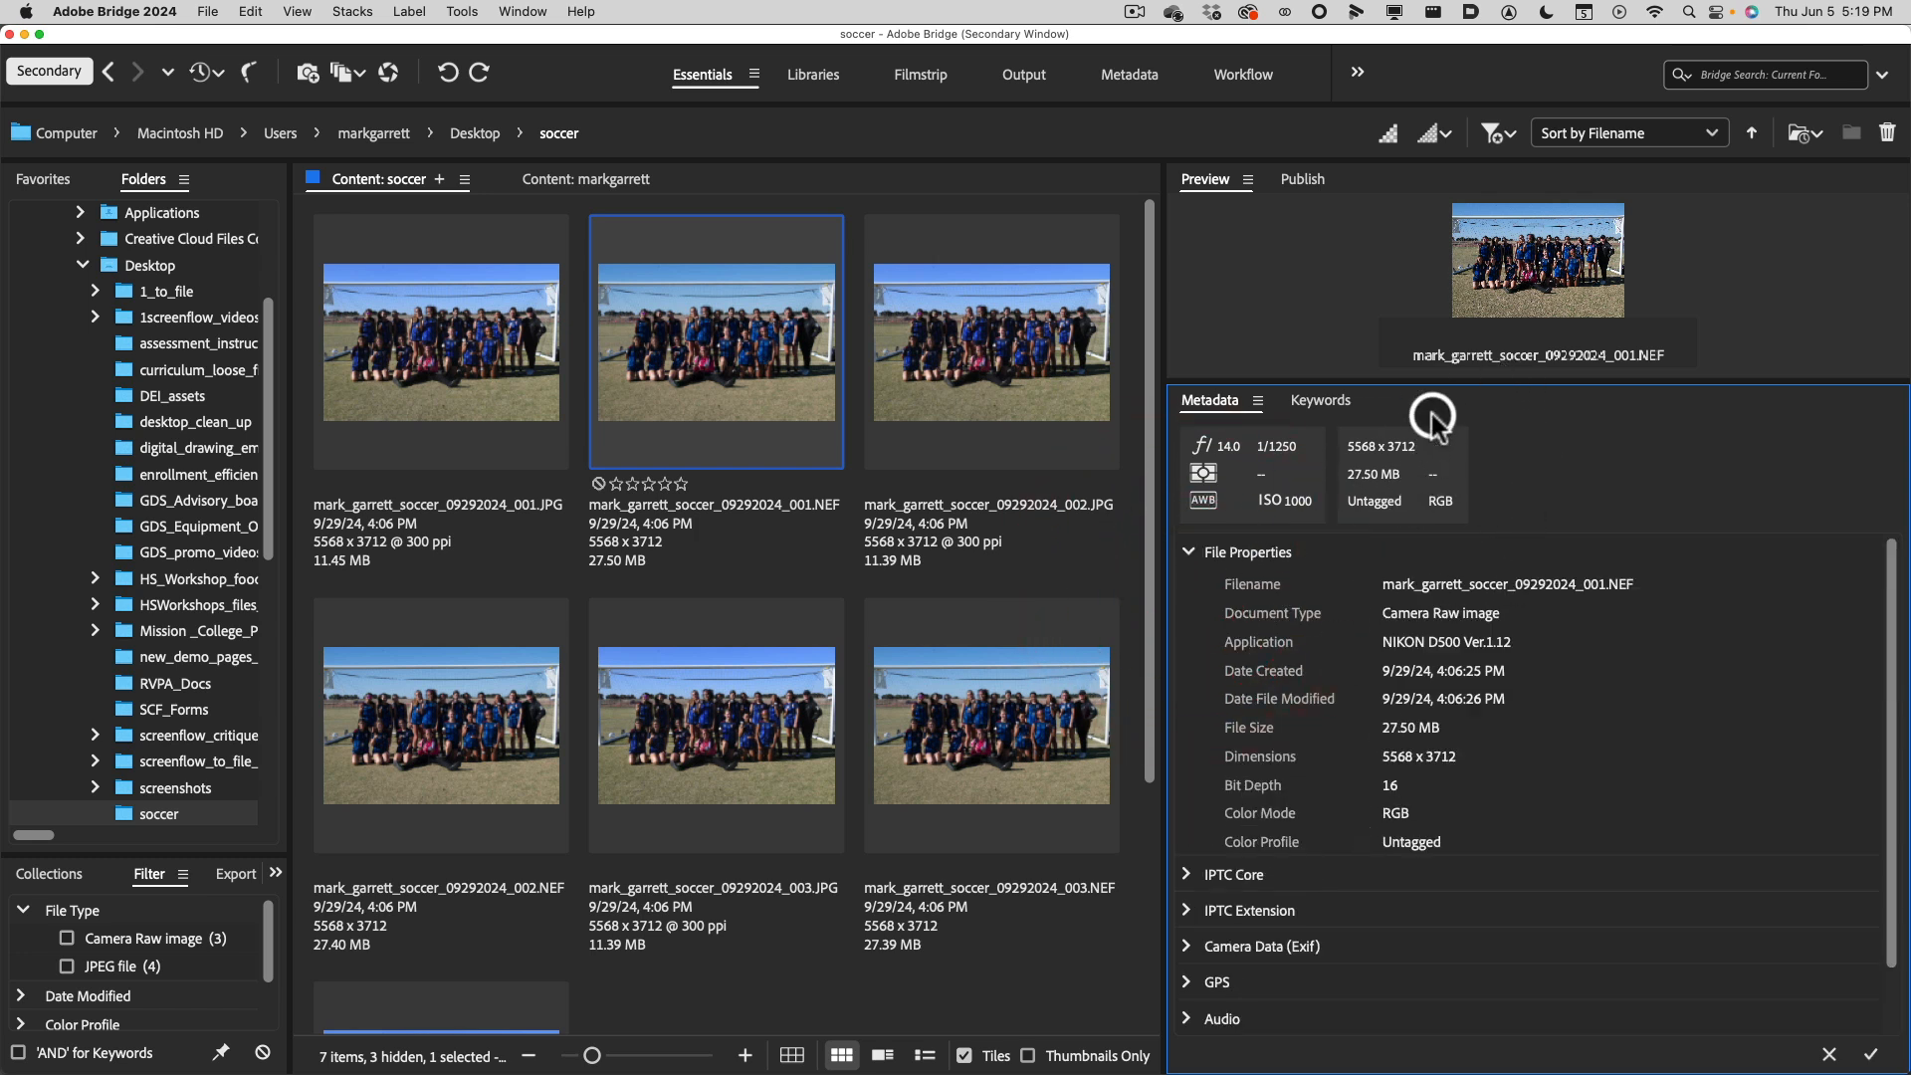
Enlarge the photo preview, switch from Metadata to Keywords, and temporarily enlarge the keyword area to examine the available keywords.
{"action": "left_click_drag", "start_coordinate": [1433, 385], "coordinate": [1432, 876]}
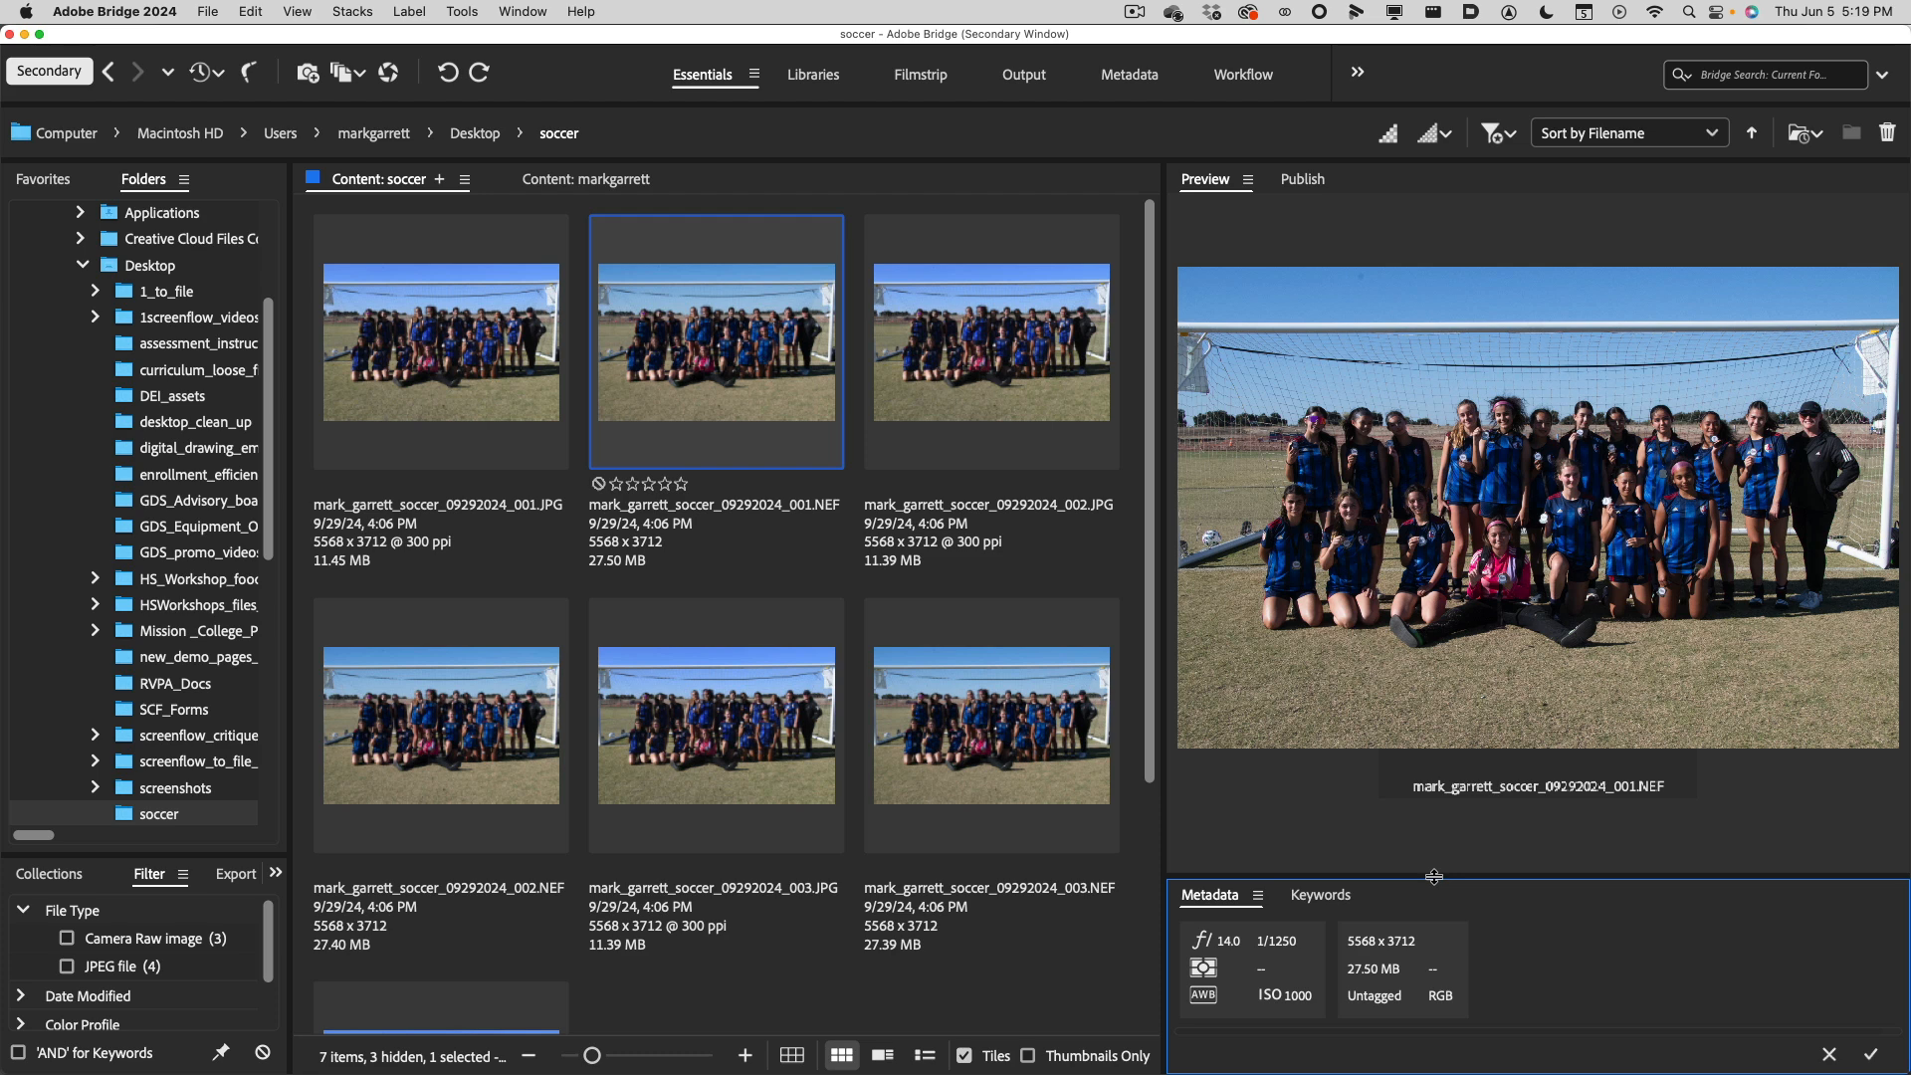
{"action": "left_click", "coordinate": [1336, 895]}
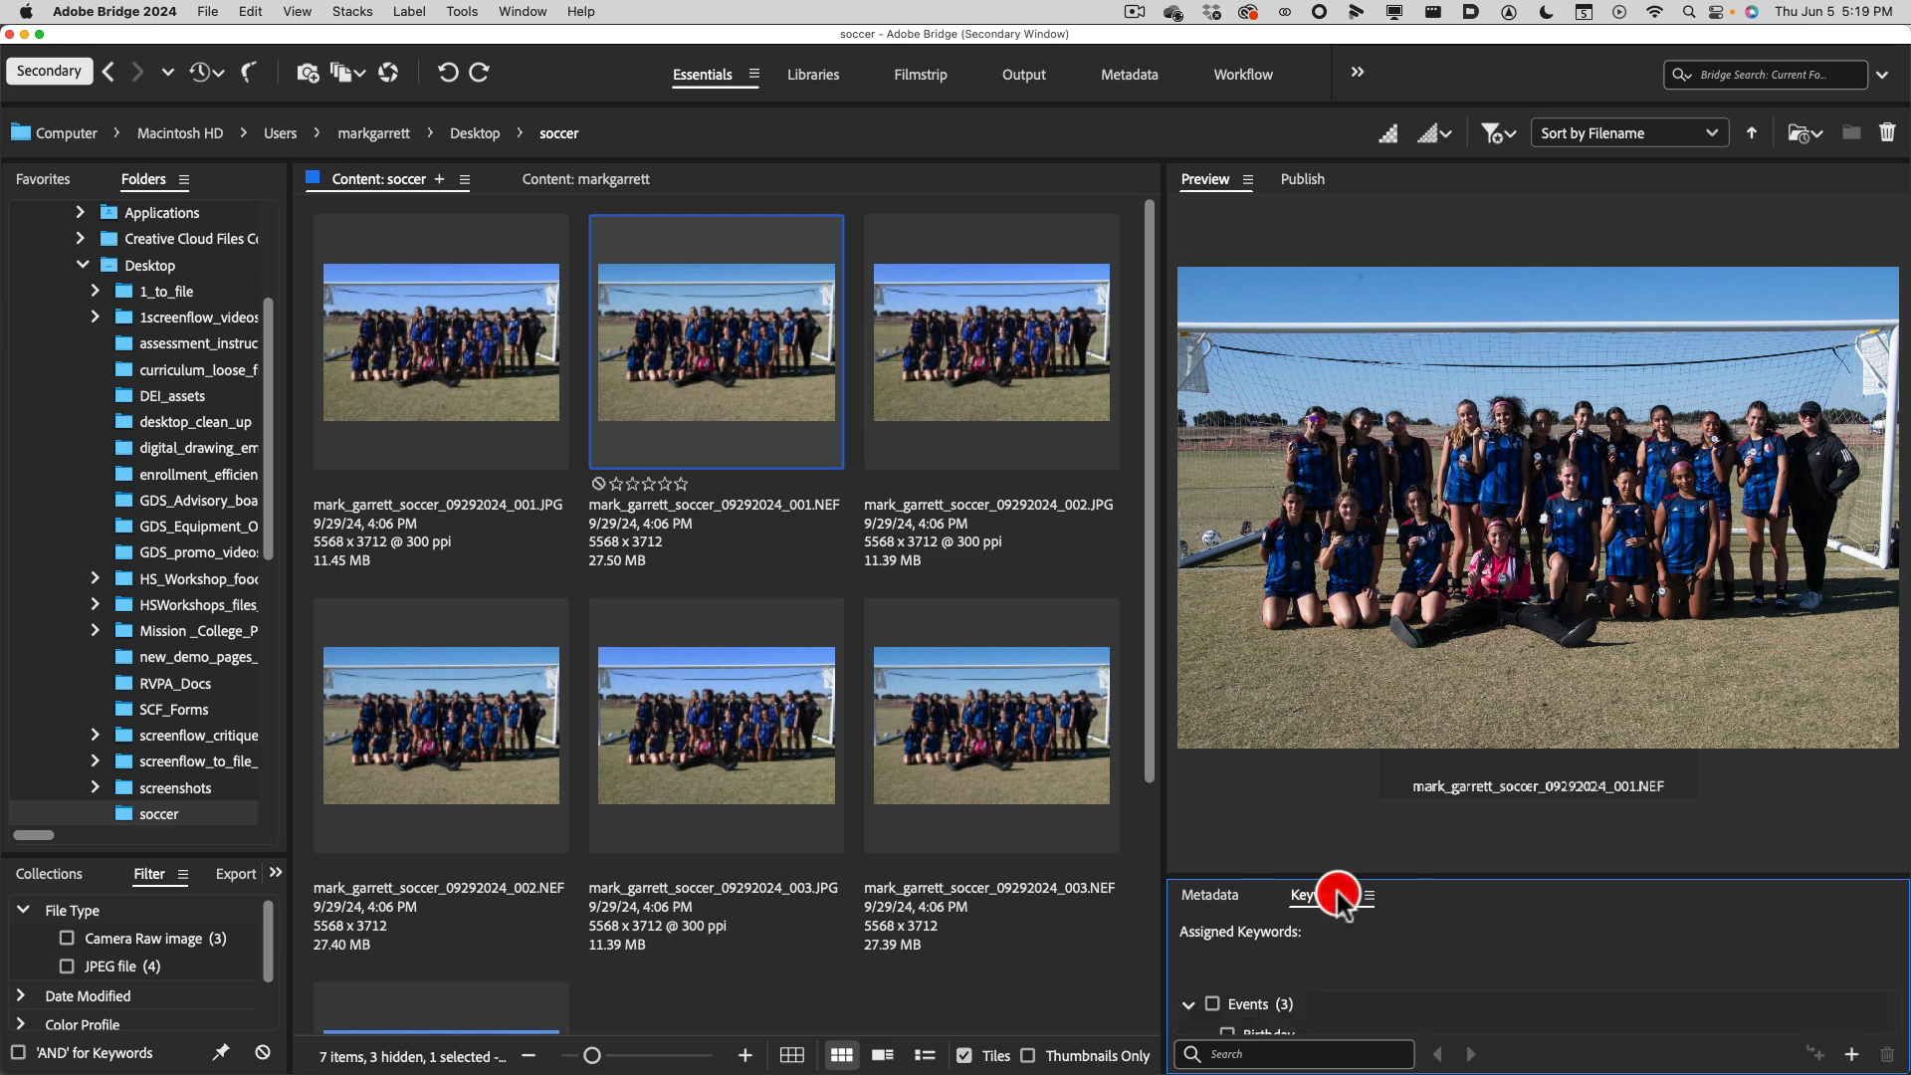
{"action": "left_click_drag", "start_coordinate": [1352, 885], "coordinate": [1374, 390]}
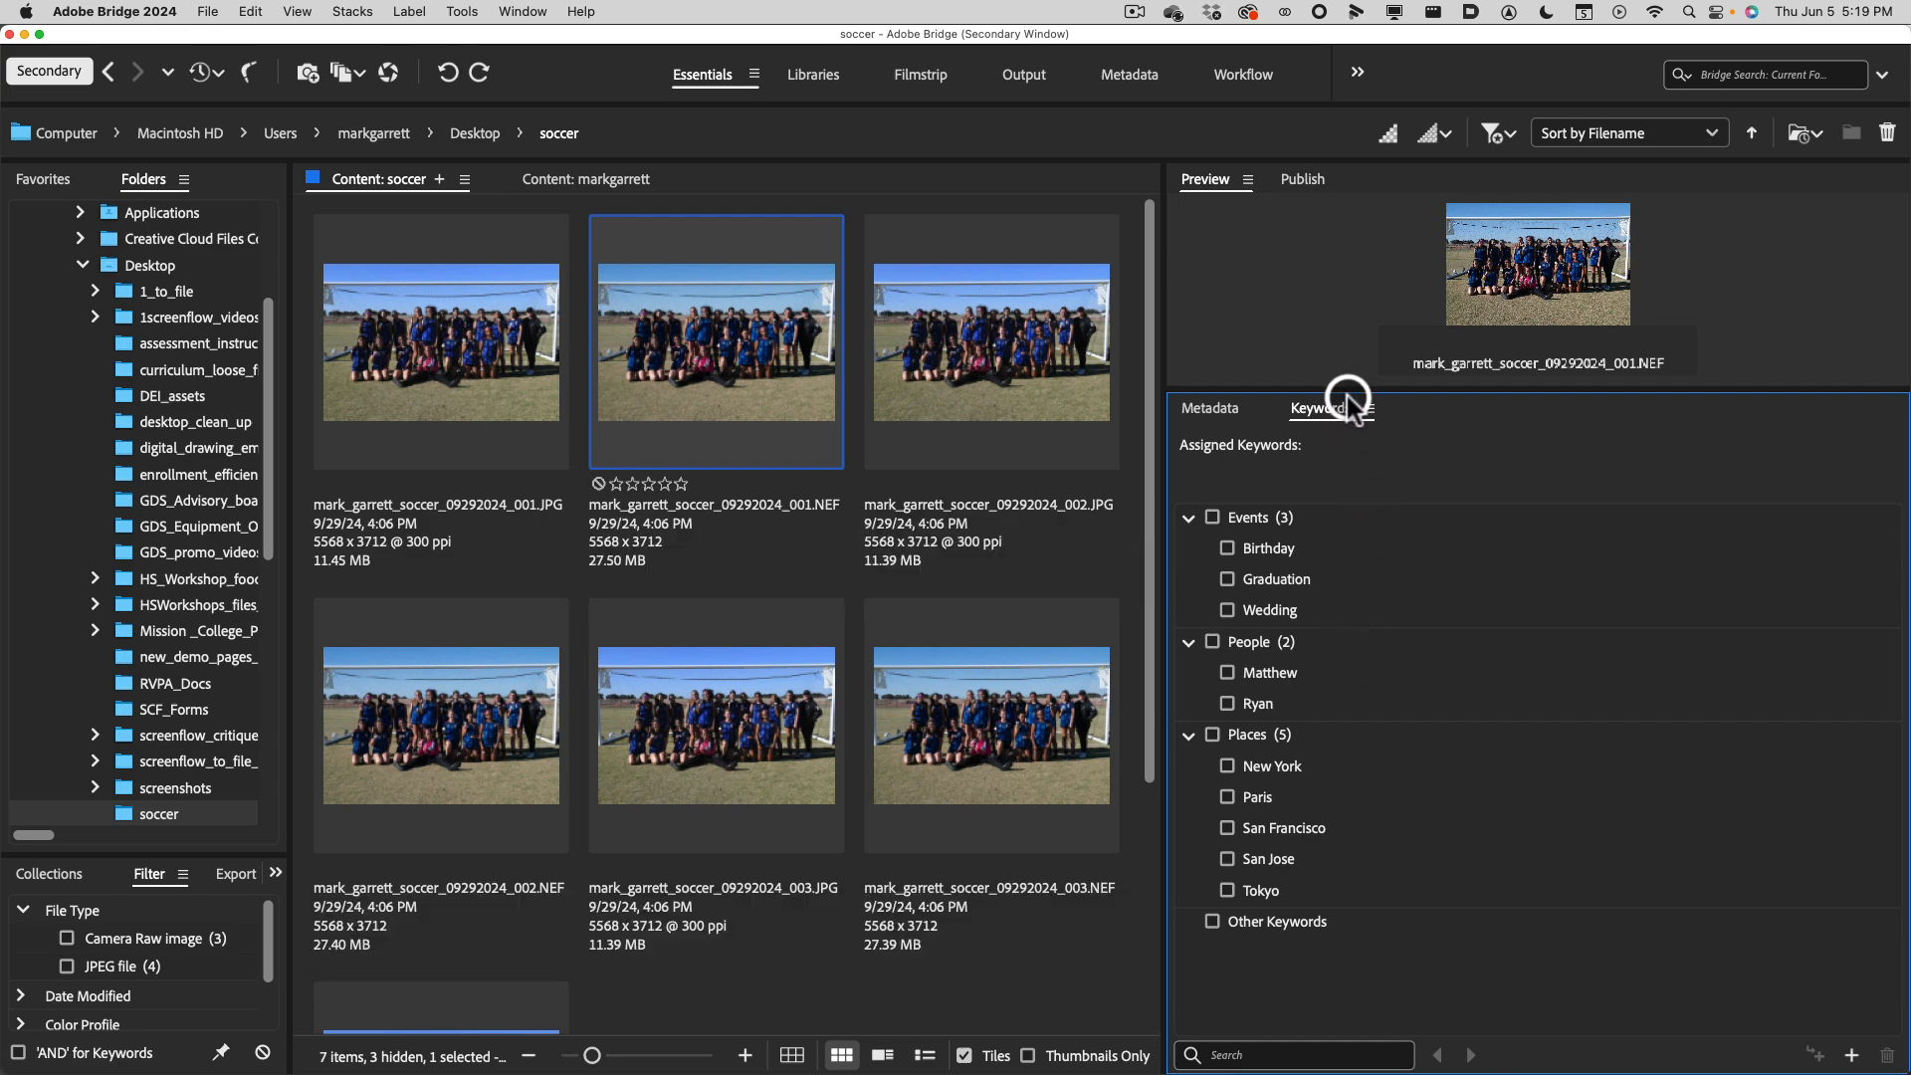
{"action": "left_click_drag", "start_coordinate": [1347, 394], "coordinate": [1357, 902]}
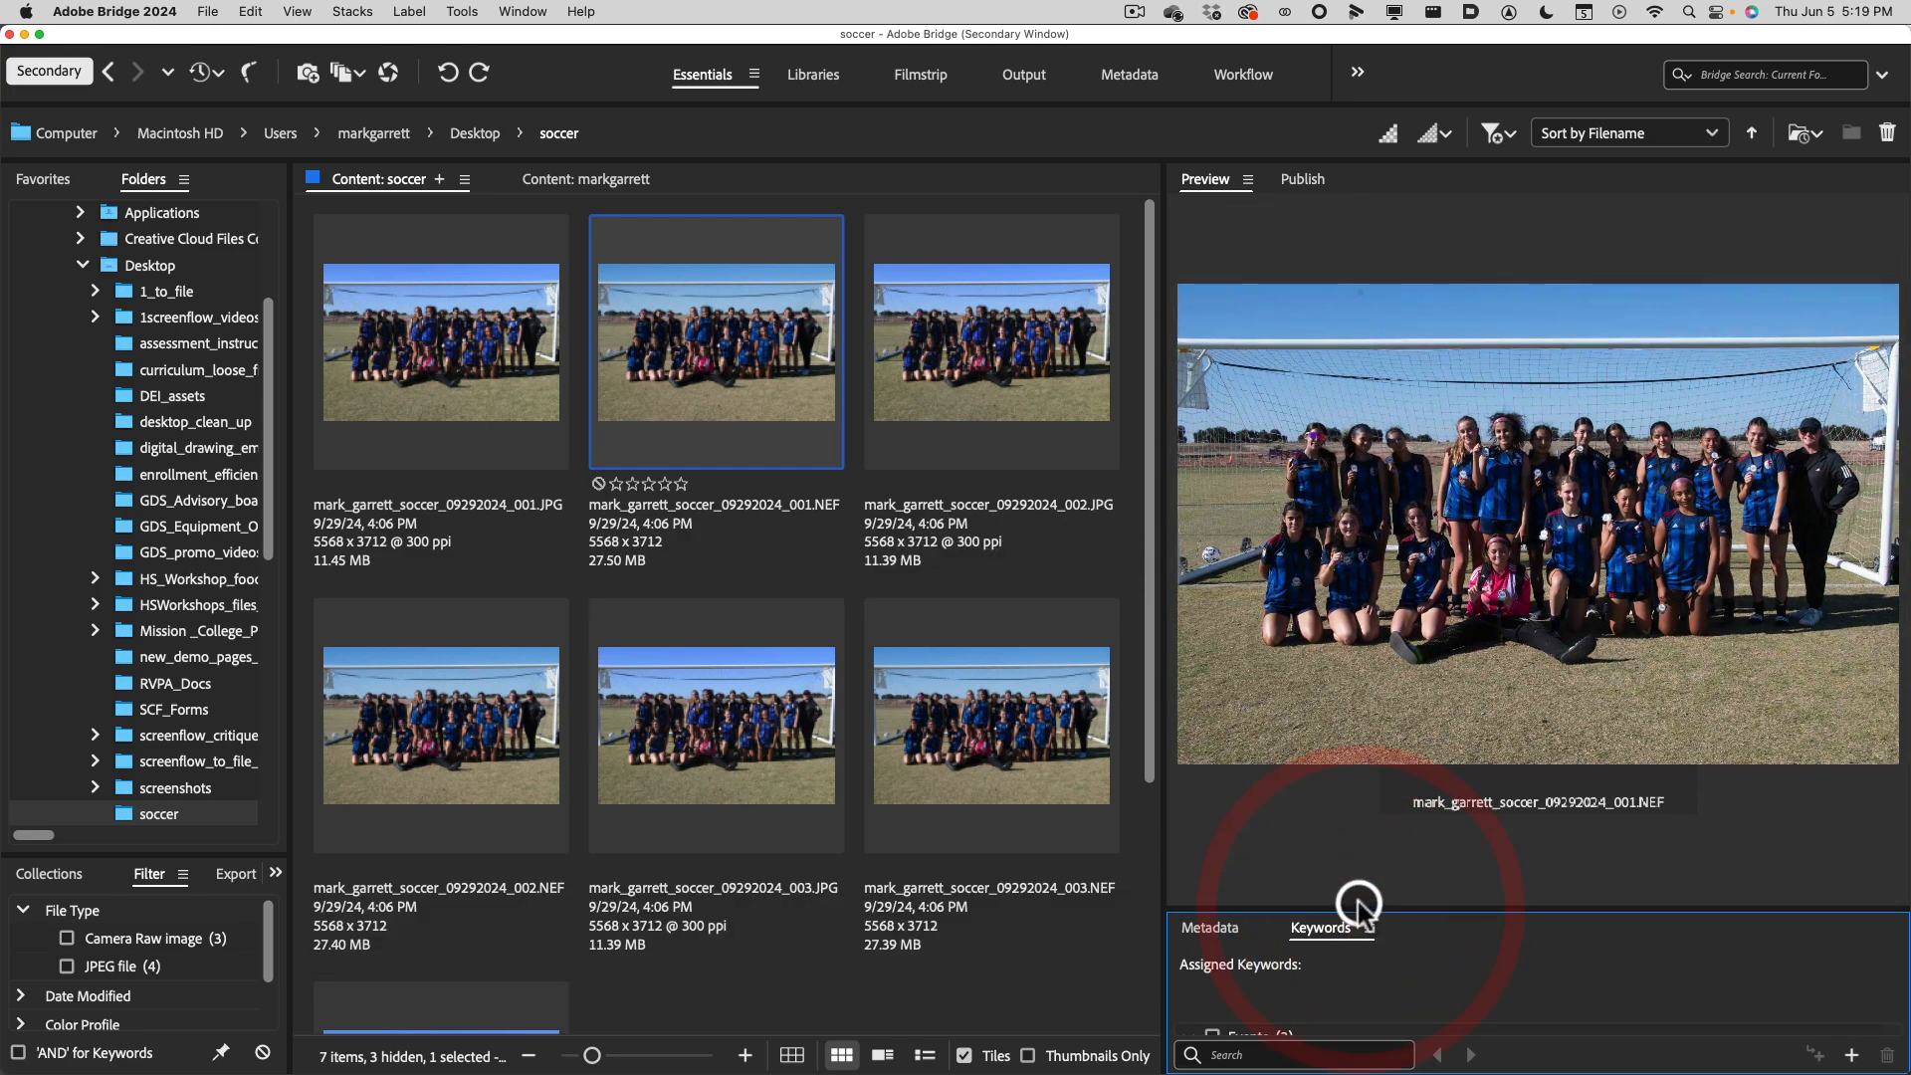